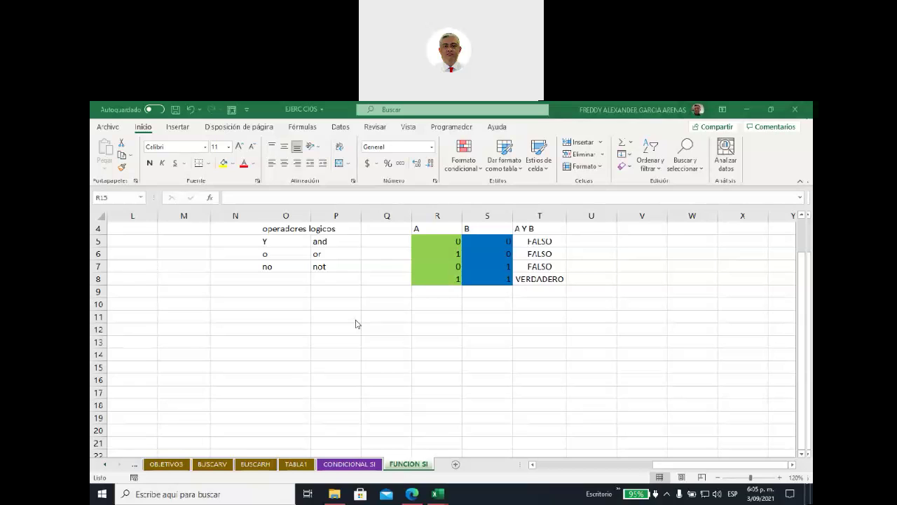
left_click(269, 241)
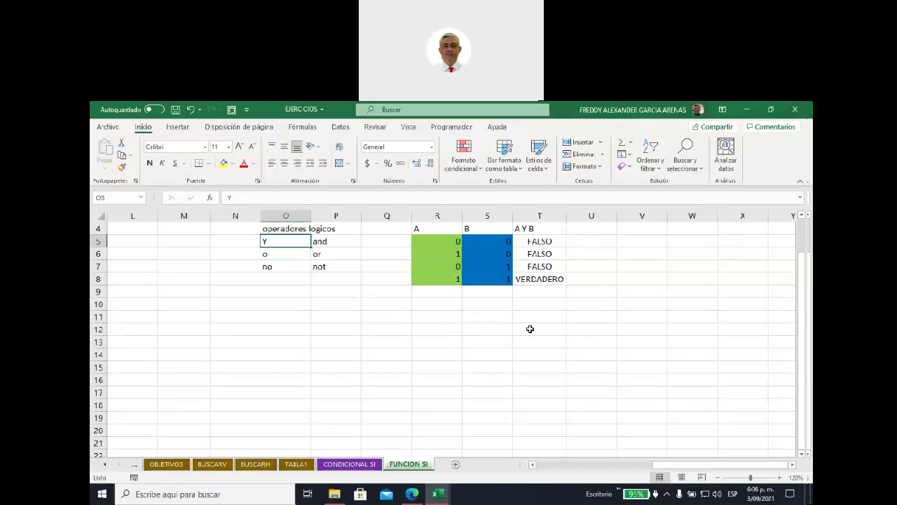
left_click(343, 244)
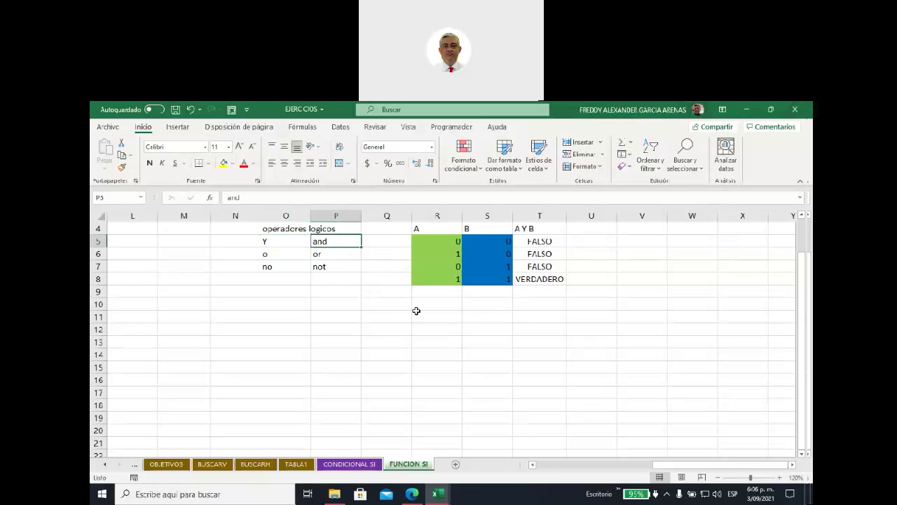
left_click(282, 253)
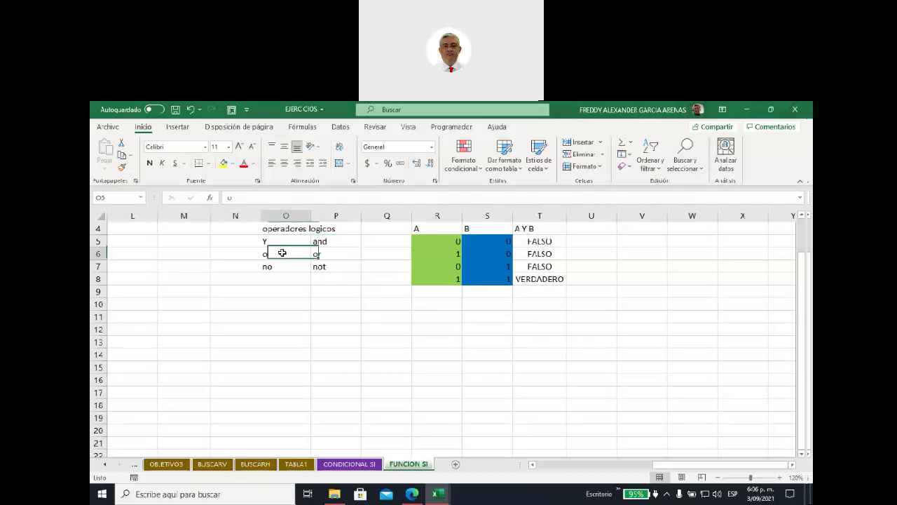
left_click(331, 253)
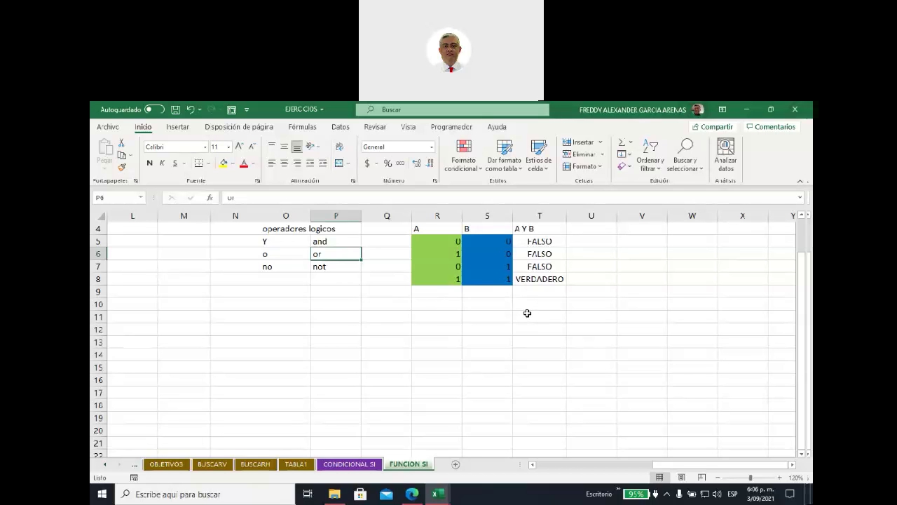
Centre the truth table headings A, B and A Y B in cells R4:T4 horizontally.
left_click(522, 226)
left_click_drag(445, 229, 533, 230)
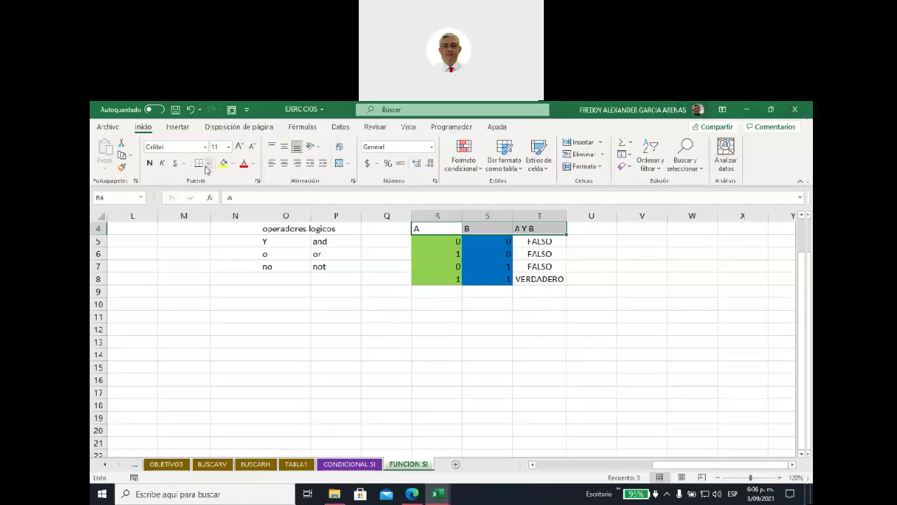
left_click(283, 162)
left_click(502, 338)
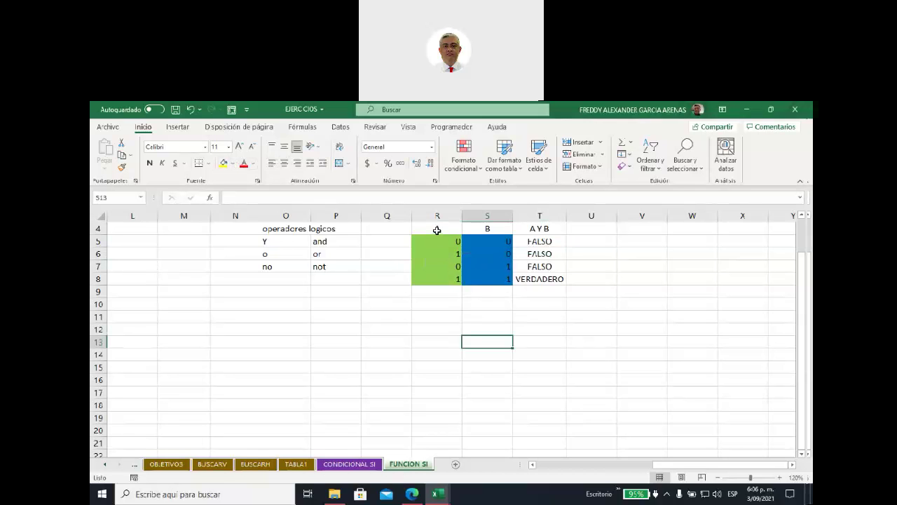
Centre the 0 and 1 values of columns A and B in cells R5:S8 horizontally.
left_click_drag(436, 229, 435, 279)
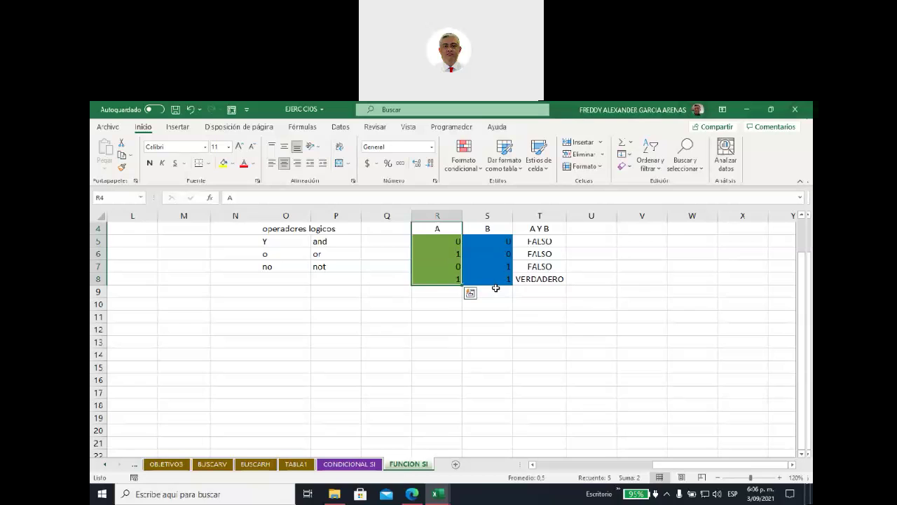
left_click_drag(487, 228, 486, 279)
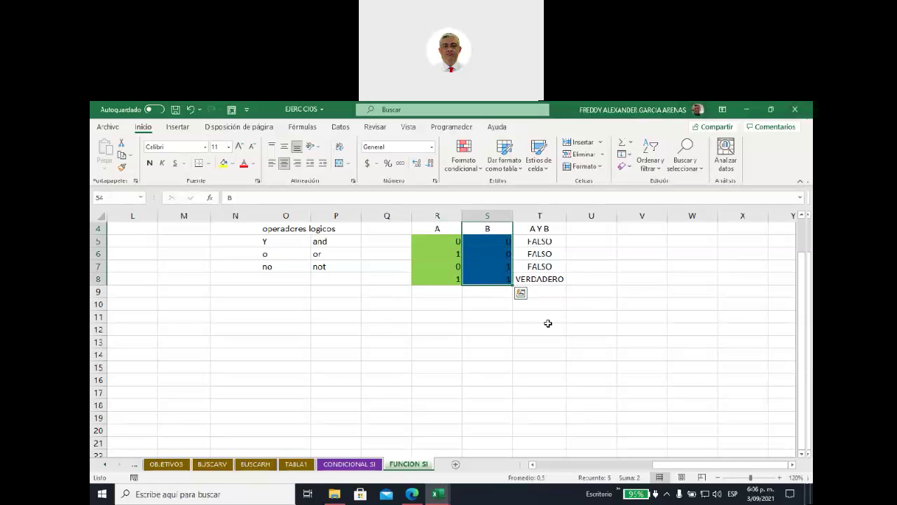
left_click_drag(436, 242, 485, 280)
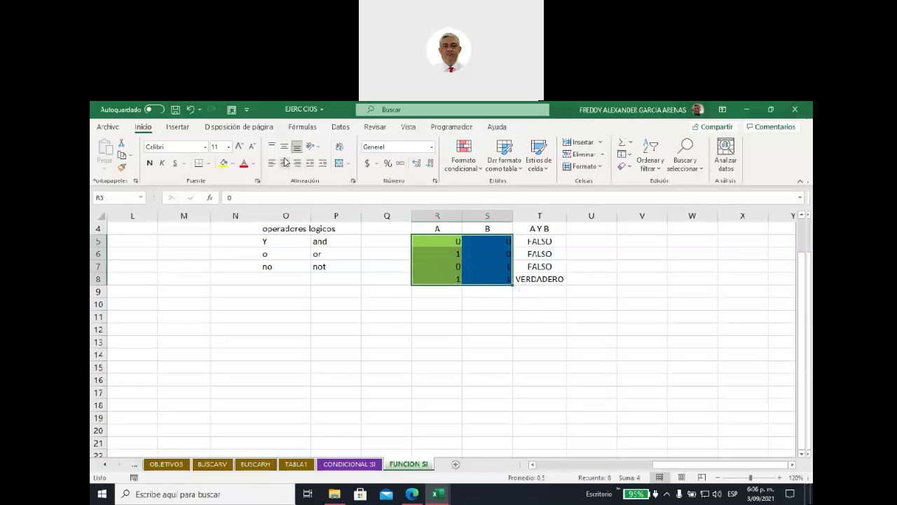
left_click(612, 260)
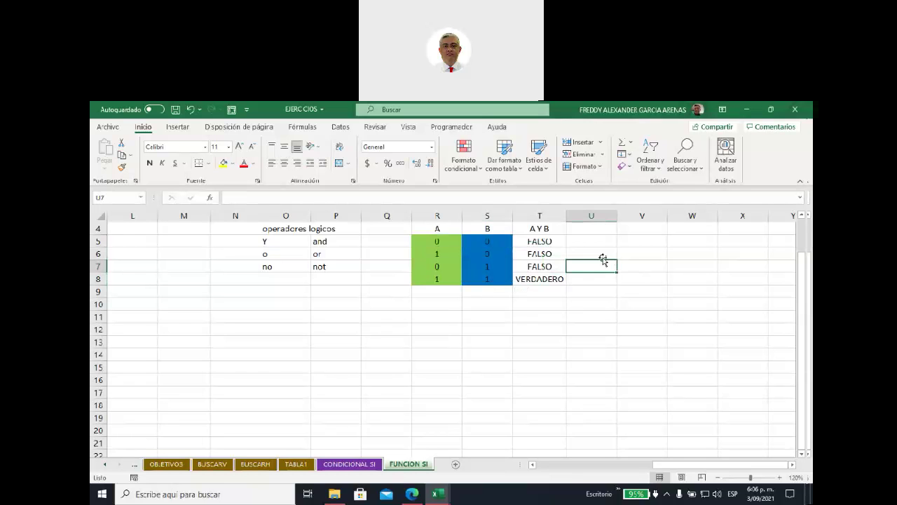
left_click(542, 227)
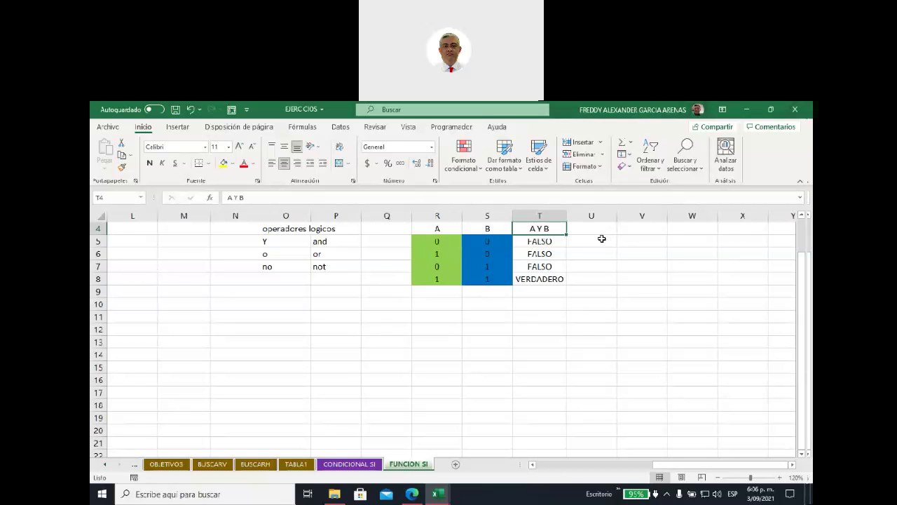
left_click(547, 240)
left_click_drag(547, 240, 550, 266)
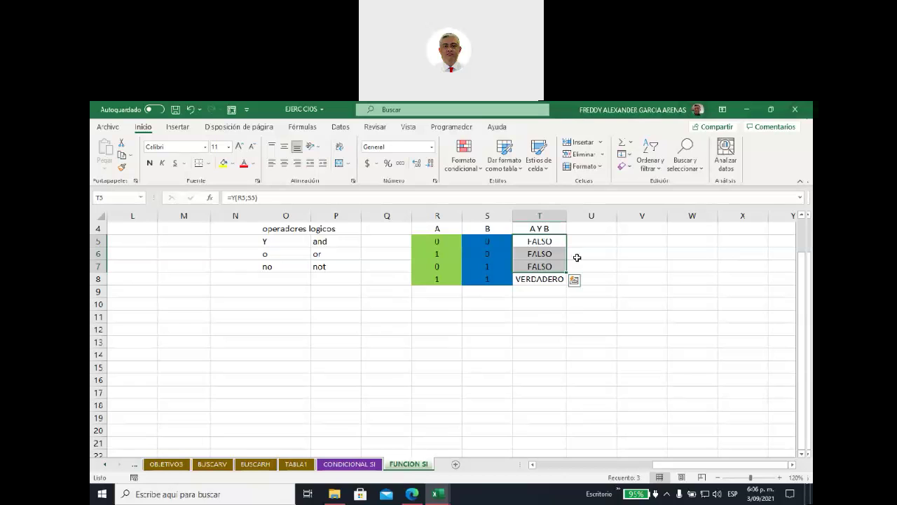
Fill the last row of the truth table, cells R8:T8, with yellow.
left_click(436, 279)
left_click_drag(436, 279, 480, 279)
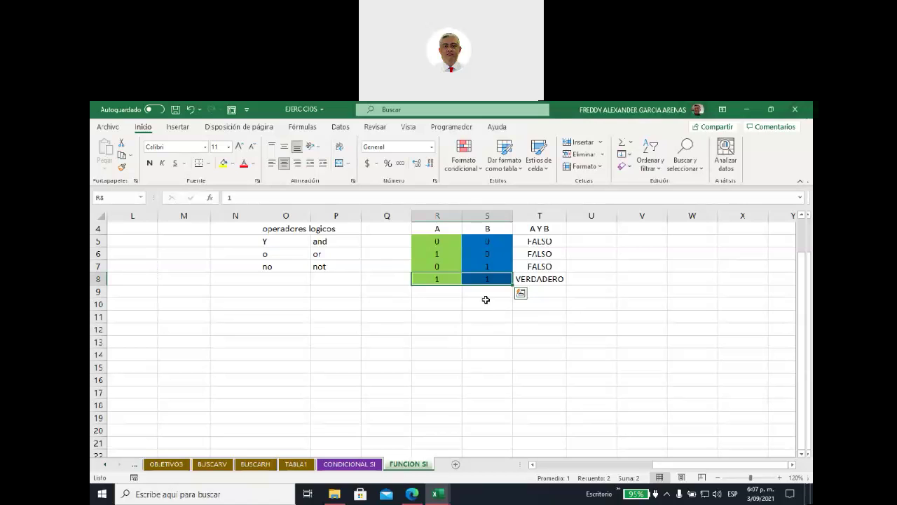
left_click(222, 167)
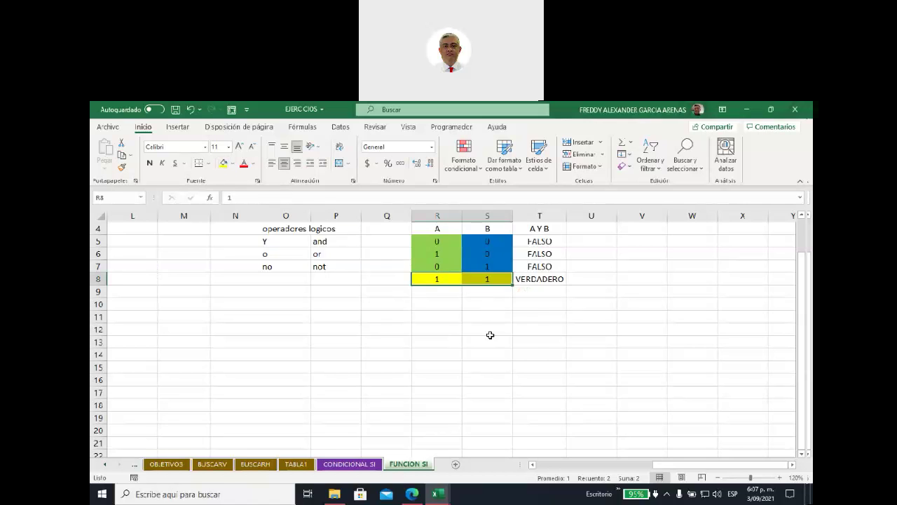
left_click(554, 277)
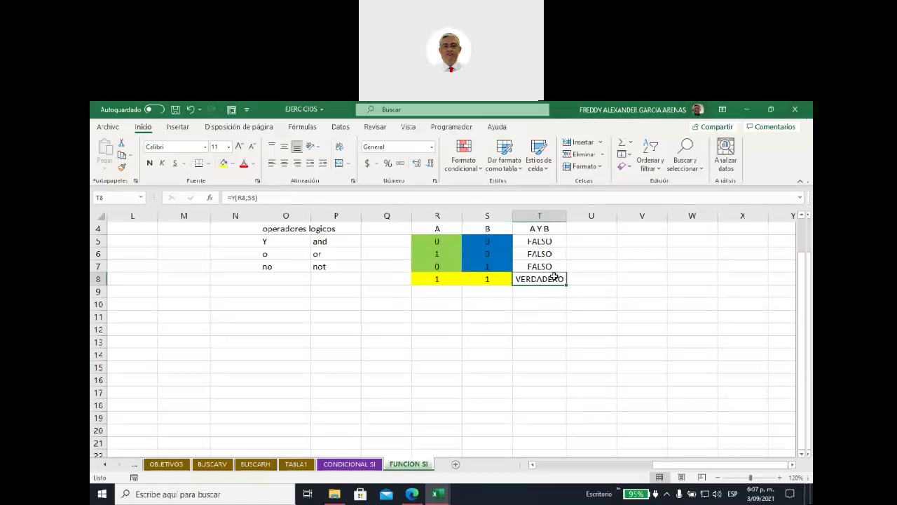
left_click(223, 164)
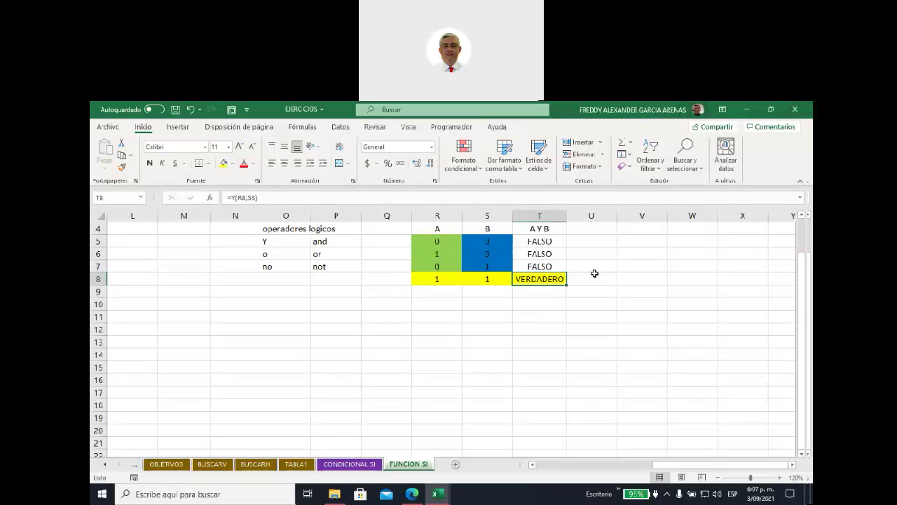
Examine the A Y B results in the truth table against the A and B values of each row.
left_click(439, 252)
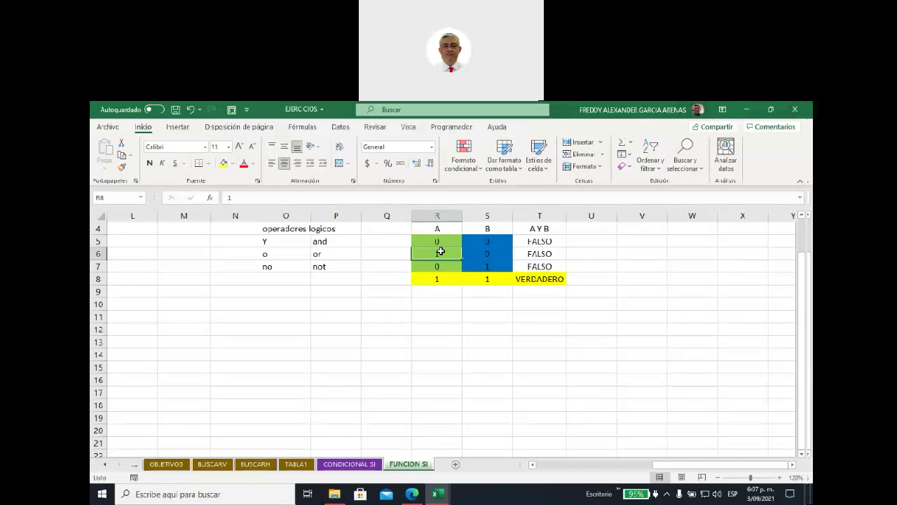
left_click(526, 255)
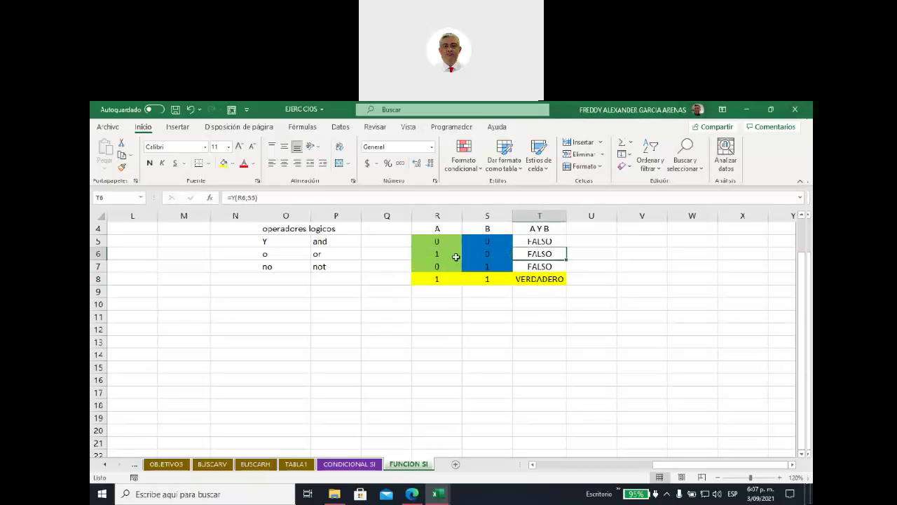
left_click(489, 266)
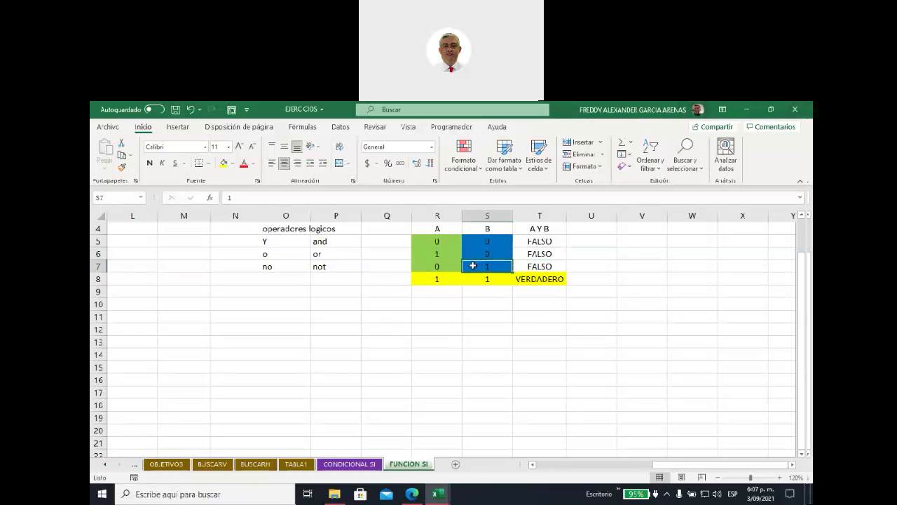
left_click(444, 263)
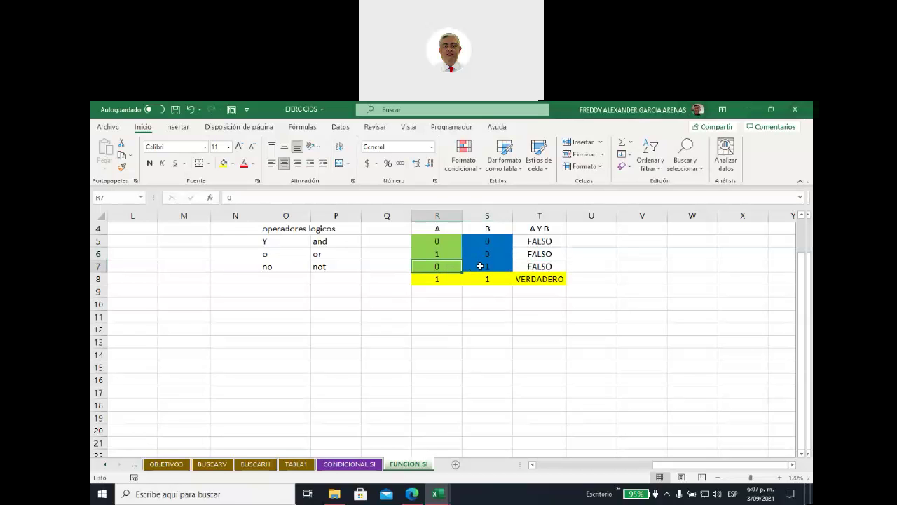
left_click_drag(523, 267, 526, 243)
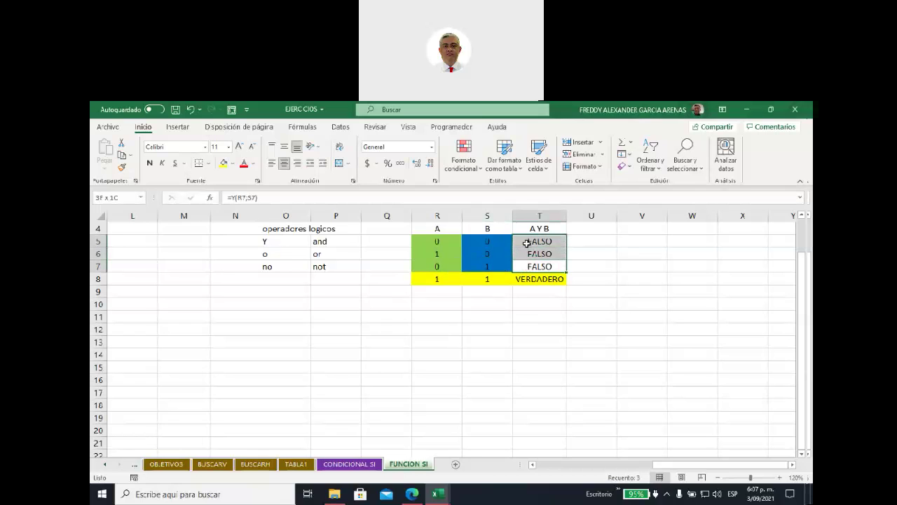
left_click(590, 277)
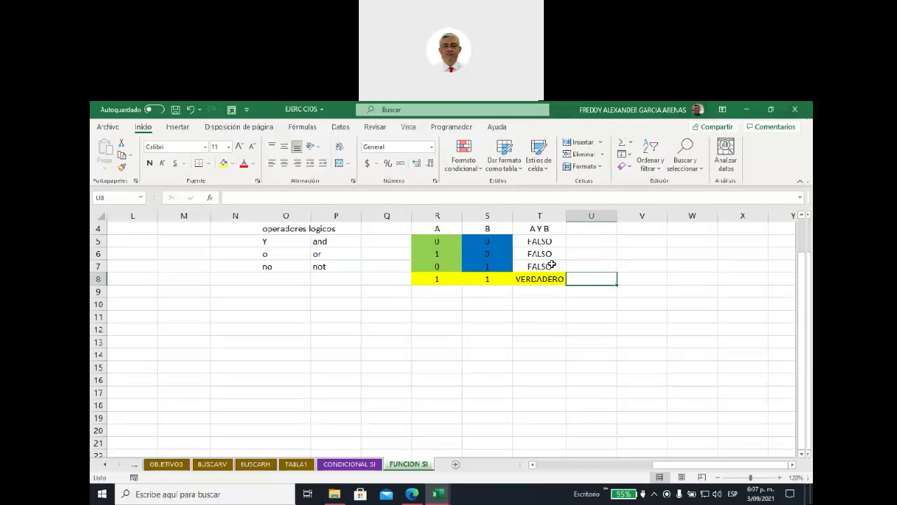
left_click(434, 281)
left_click(474, 284)
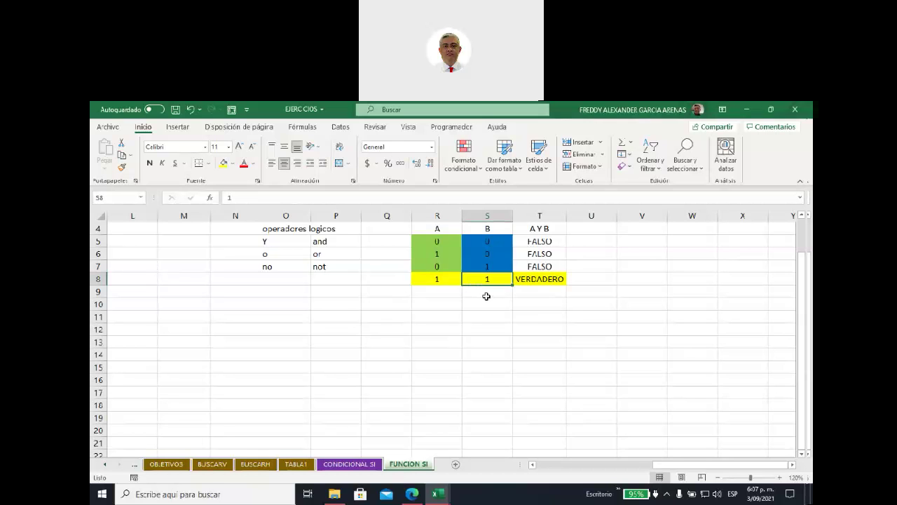
Enter the heading "A O B" in cell U4, beside the A Y B column.
left_click(586, 230)
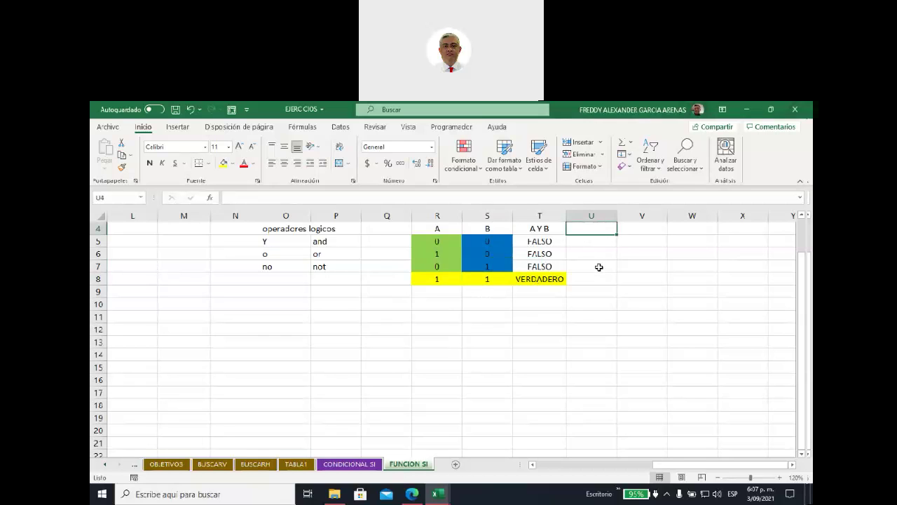
type("A o")
key("BackSpace")
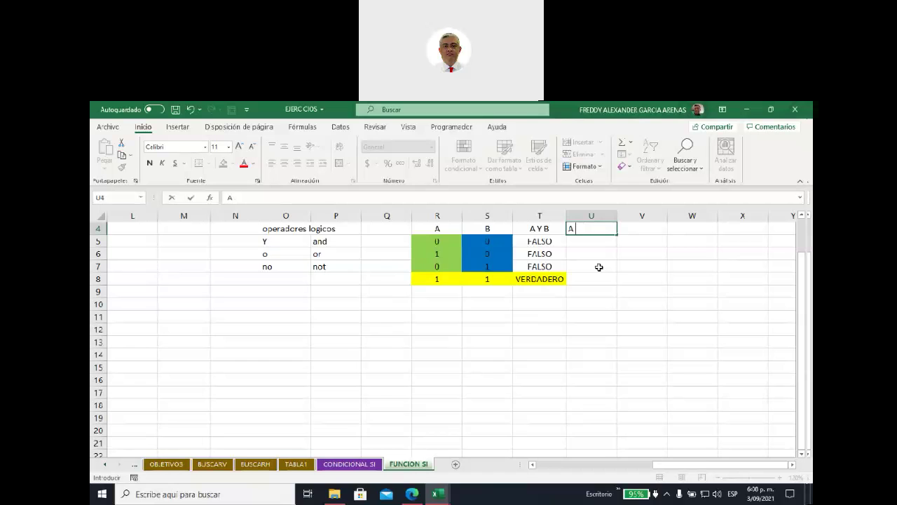
type("O B")
left_click(600, 267)
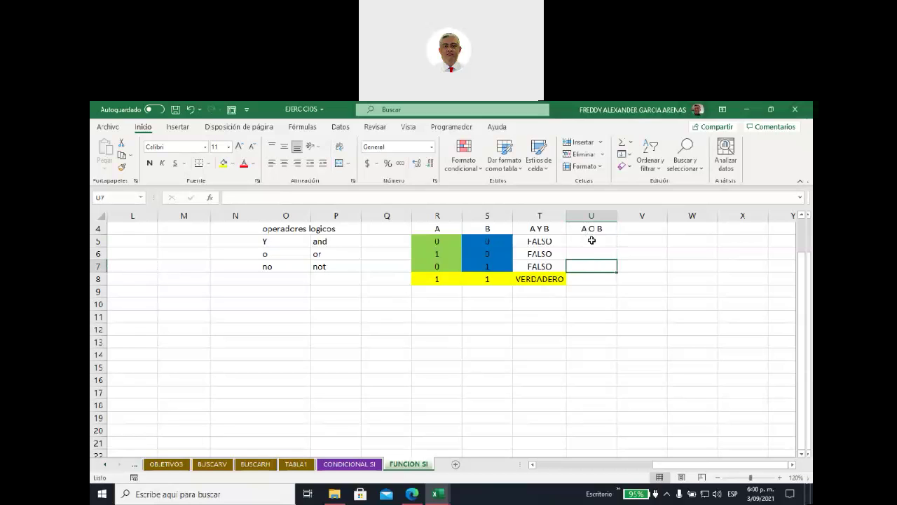
Enter the formula =O(R5;S5) in cell U5 to evaluate A or B for the first row.
left_click(592, 240)
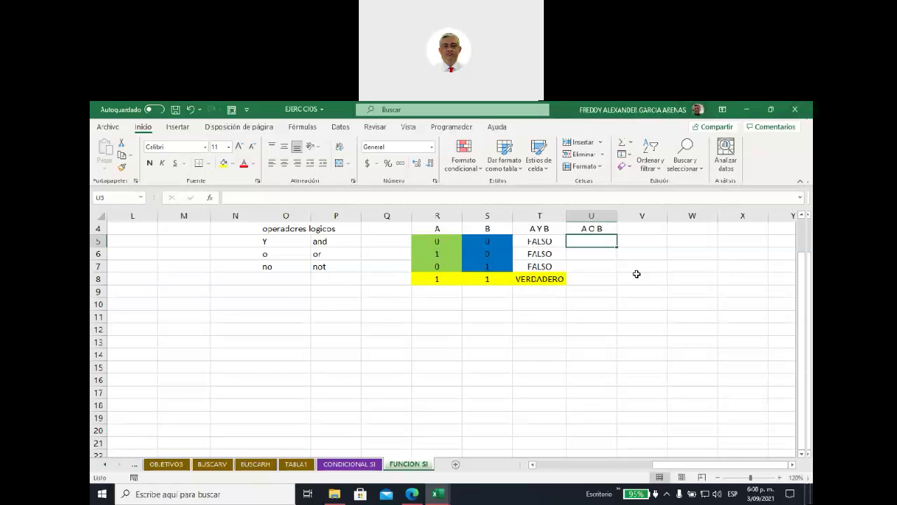
type("=")
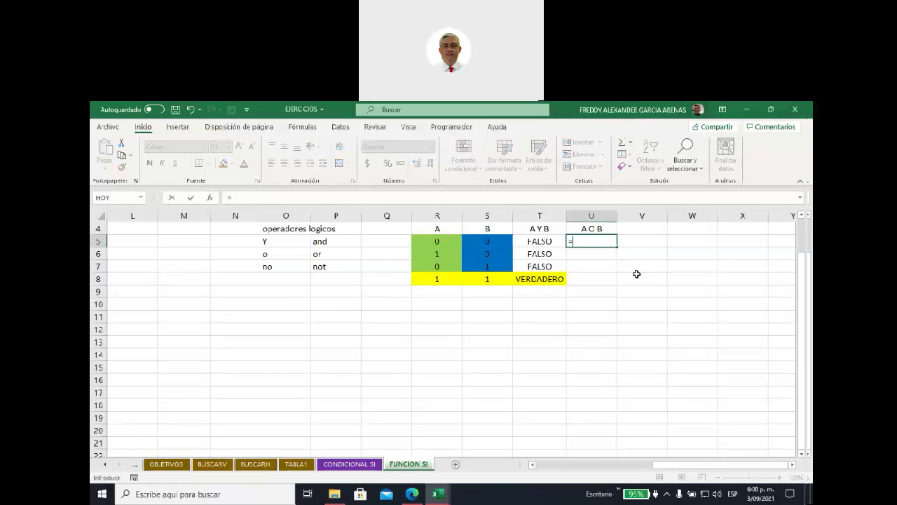
type("o")
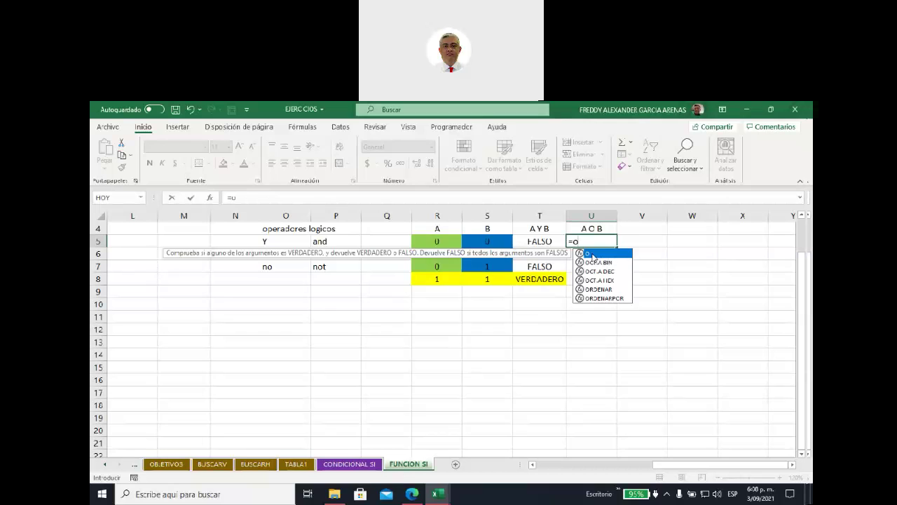
double_click(593, 253)
left_click(436, 241)
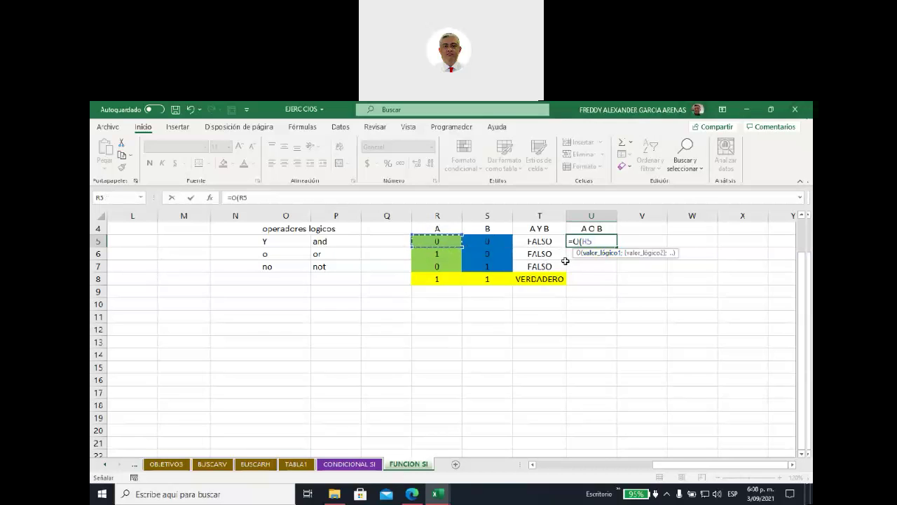
type(";")
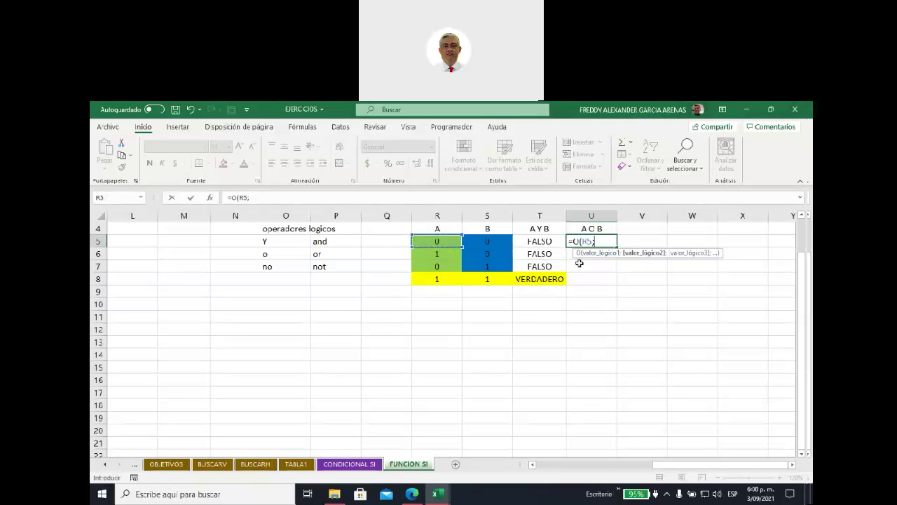
left_click(484, 241)
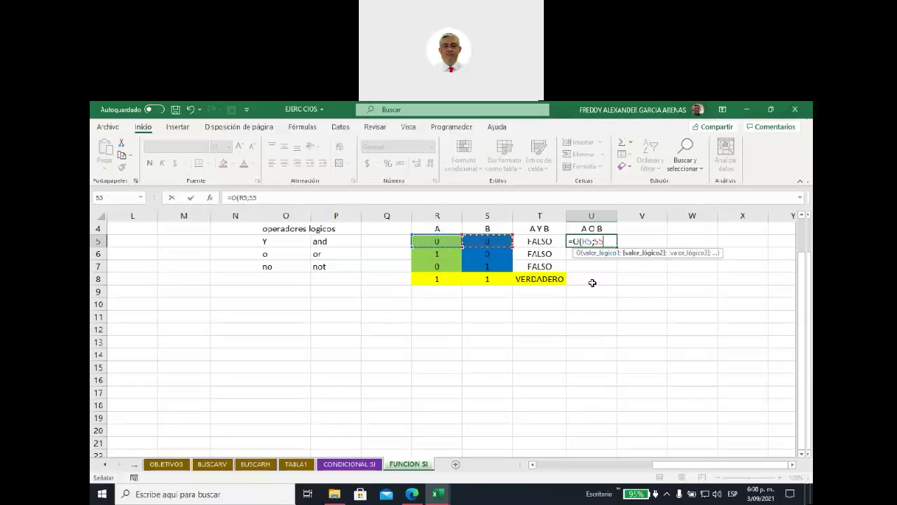
type(")")
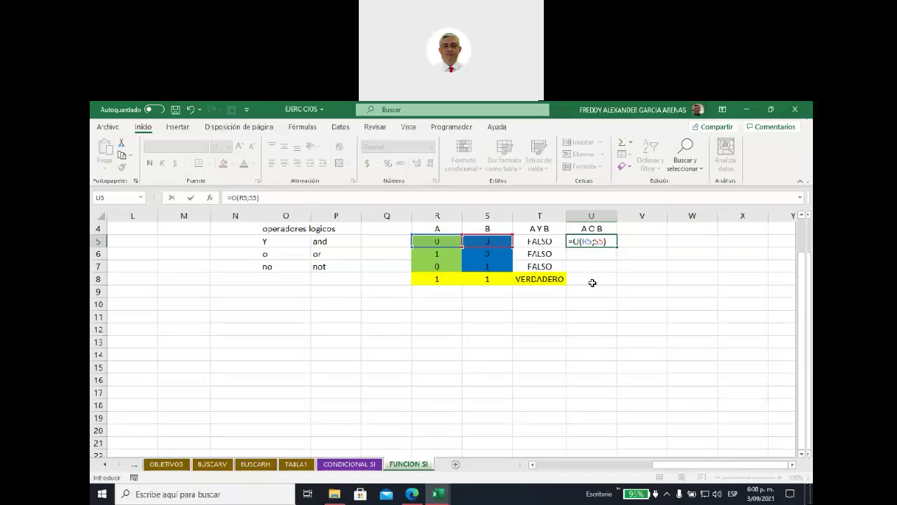
key("Return")
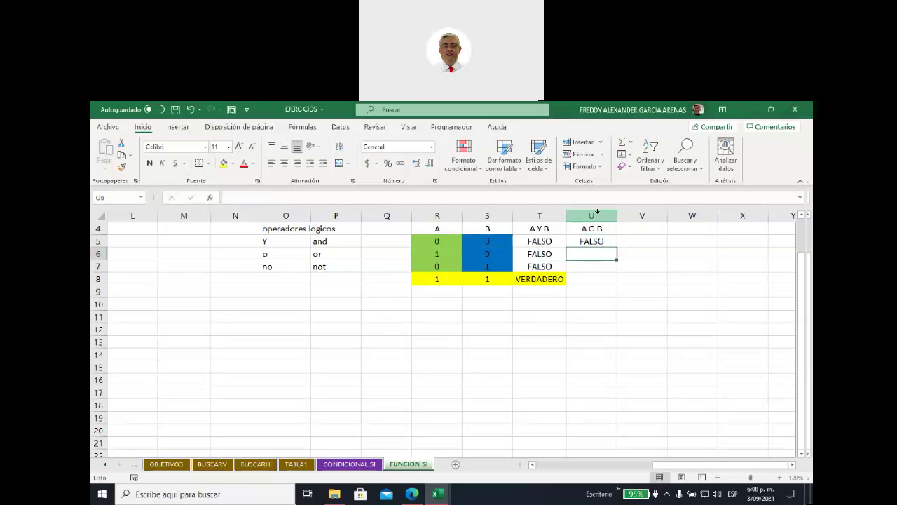
left_click(593, 242)
left_click(442, 243)
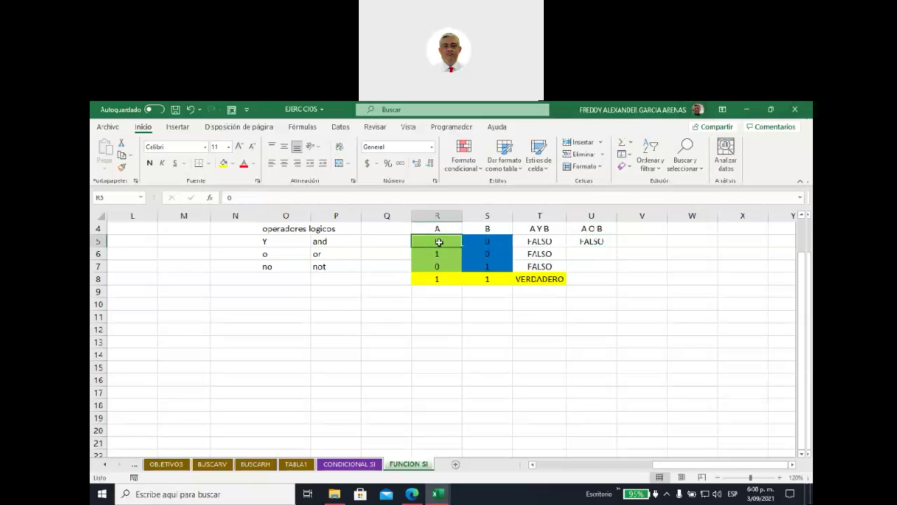
Copy the O formula from U5 down to U6 and widen column U to fit its results.
left_click(490, 244)
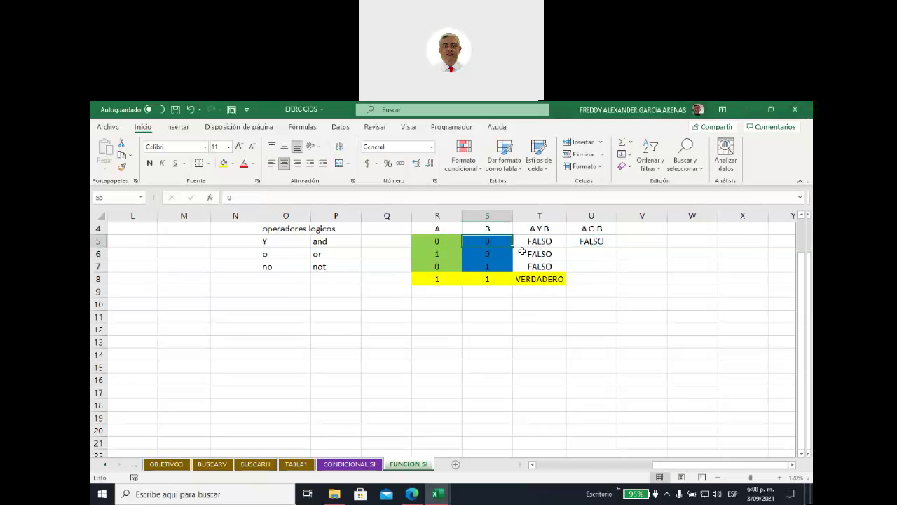
left_click(588, 242)
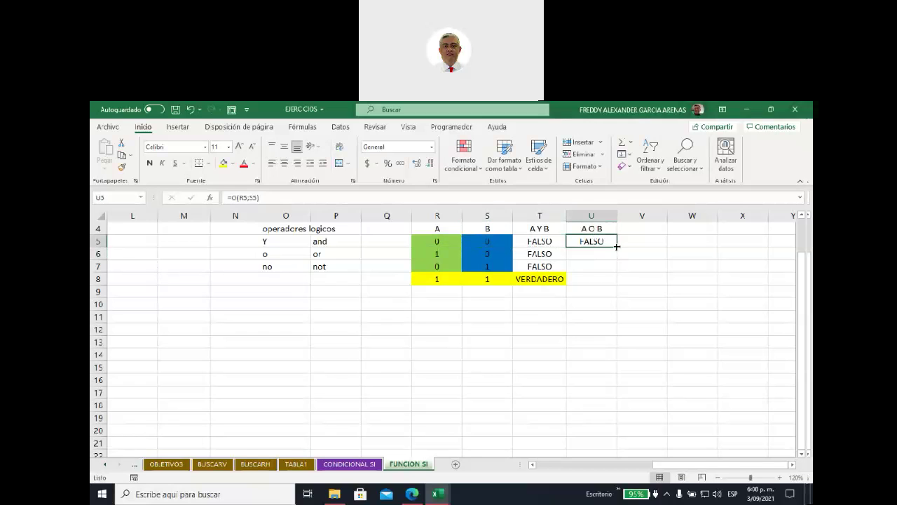
left_click_drag(617, 249, 618, 261)
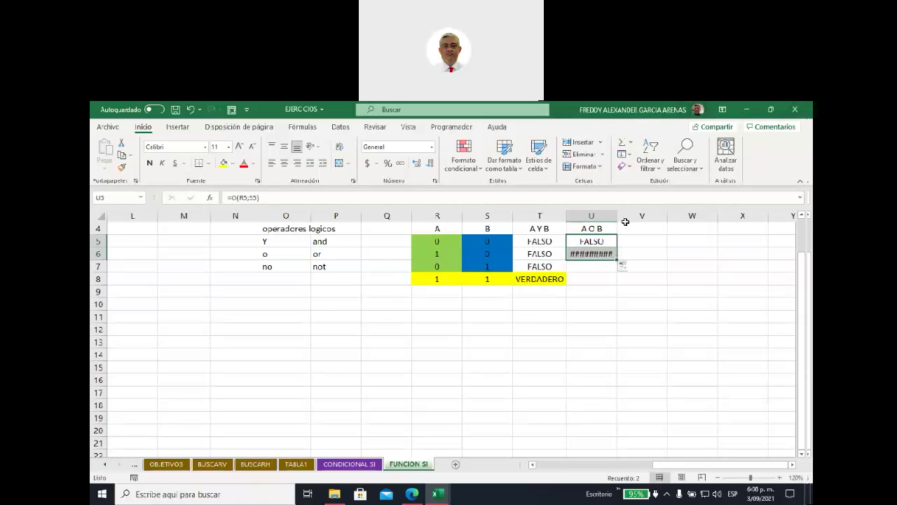
left_click_drag(615, 216, 625, 216)
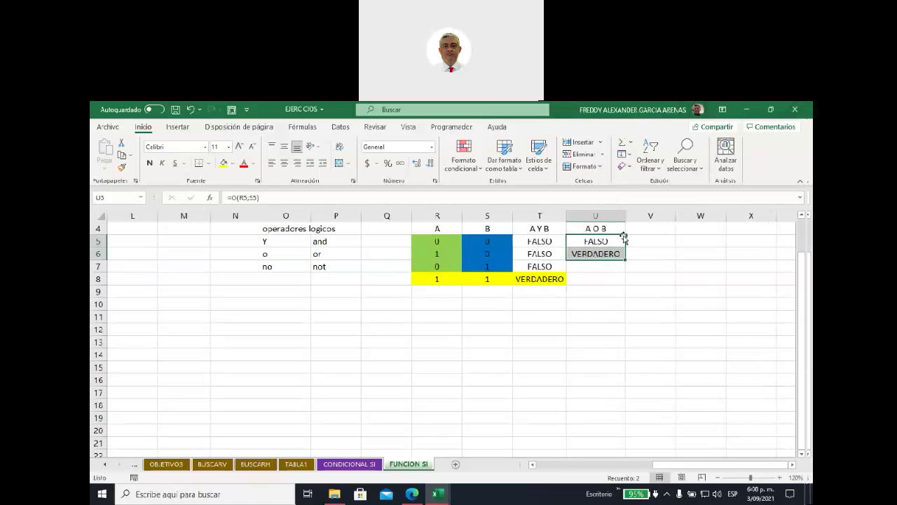
Extend the O formula down to cells U7 and U8 to complete the A O B column.
left_click(438, 255)
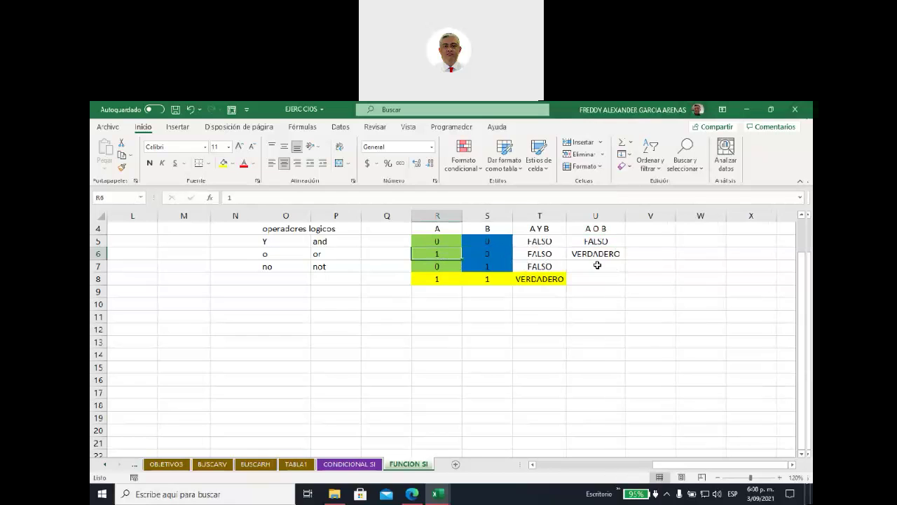
left_click(613, 256)
left_click_drag(625, 258, 624, 269)
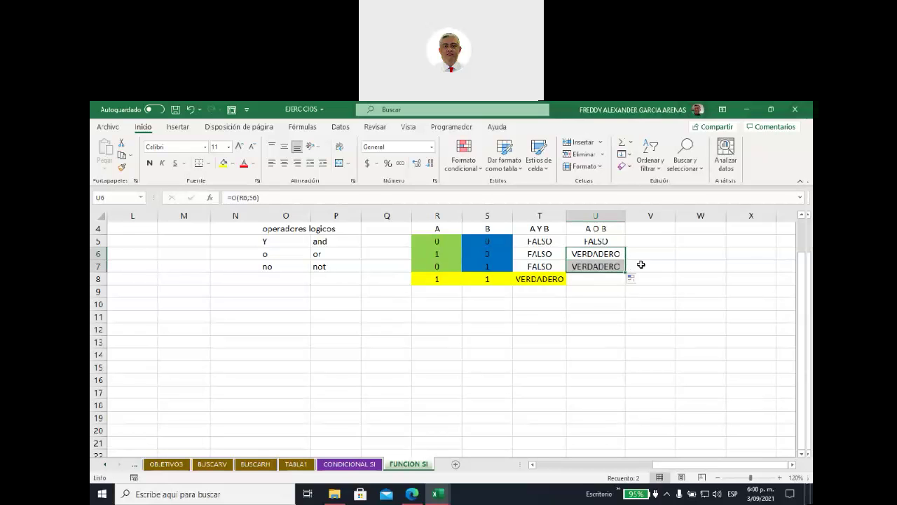
left_click(499, 267)
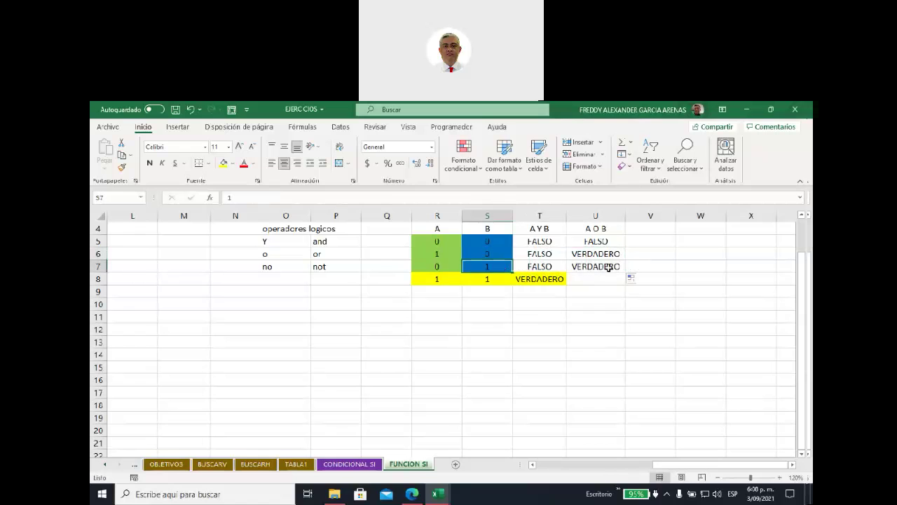
left_click(622, 268)
left_click_drag(627, 272, 627, 283)
left_click(656, 283)
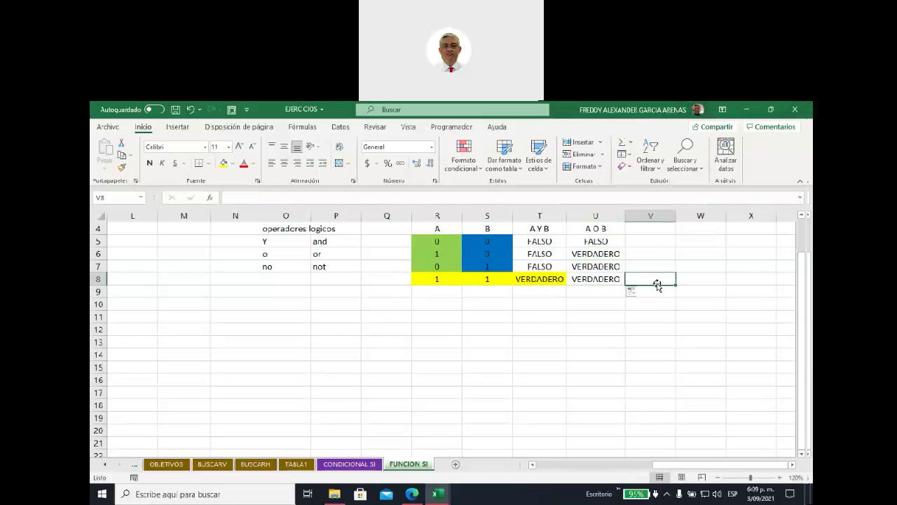
Fill cell U5, the first result in the A O B column, with yellow.
left_click(595, 242)
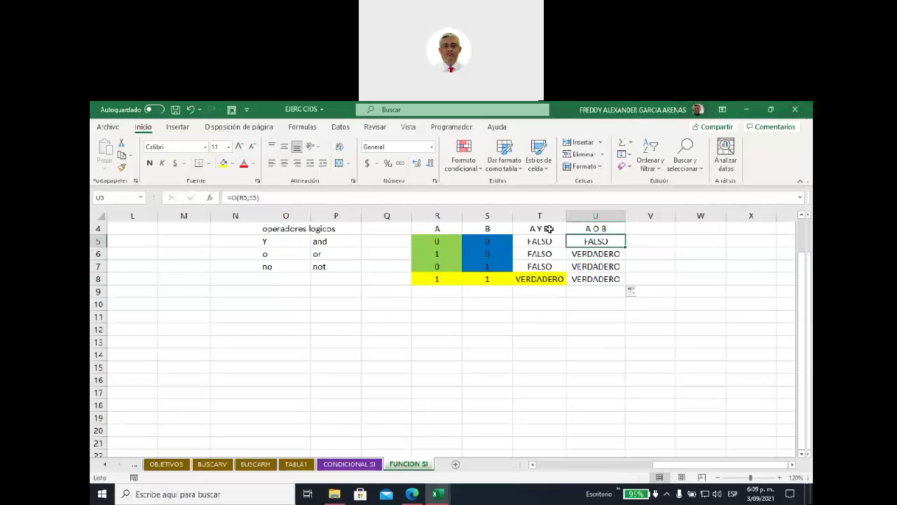
left_click(223, 163)
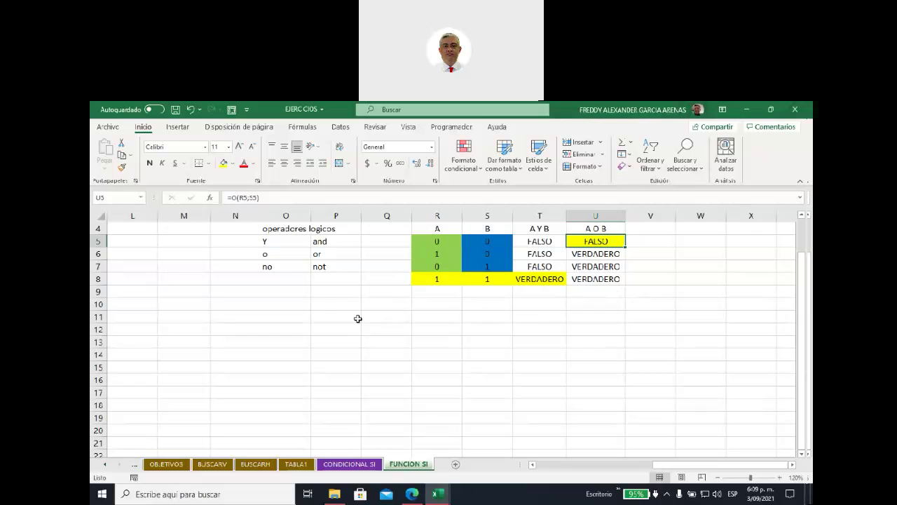
Begin an SI formula in cell P10 with a nested Y function as its logical test.
left_click(330, 309)
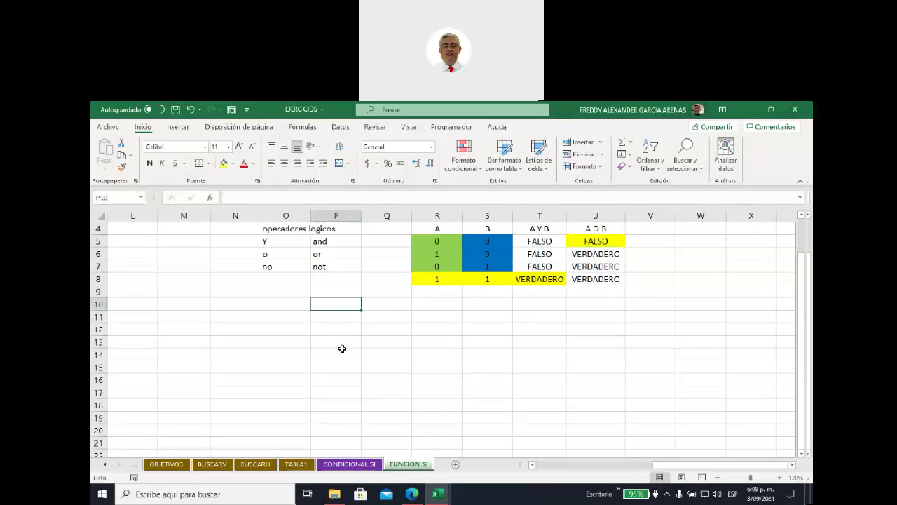
type("=")
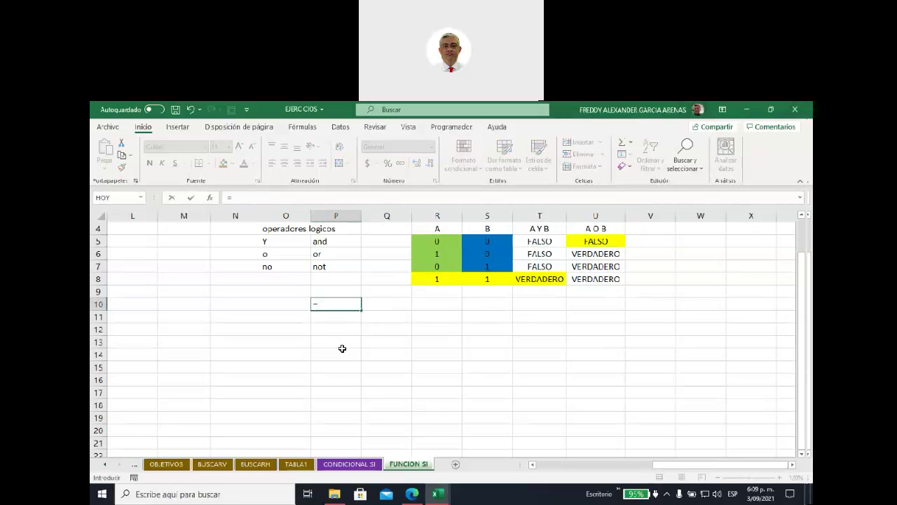
type("si")
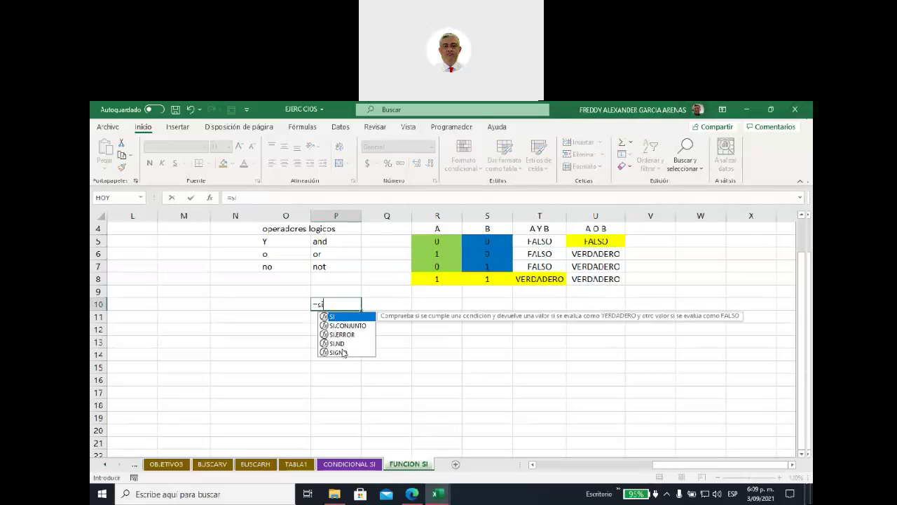
double_click(332, 317)
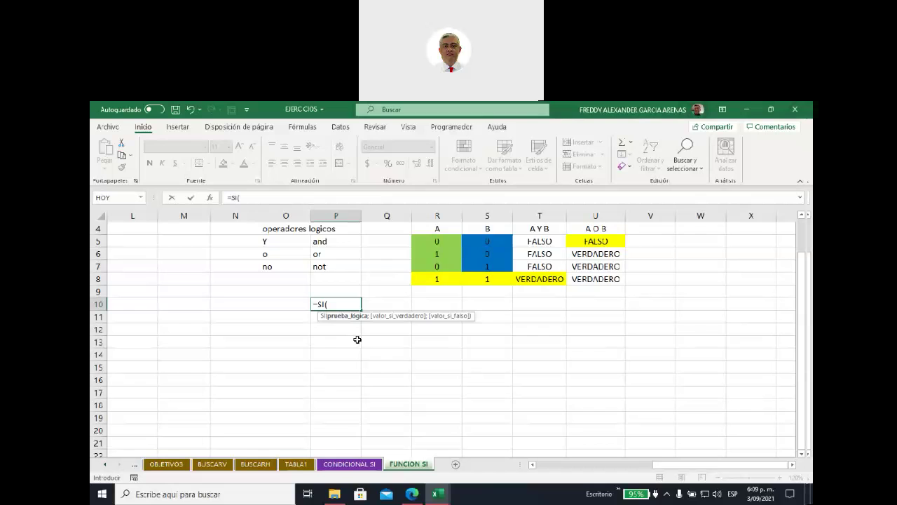
type("y")
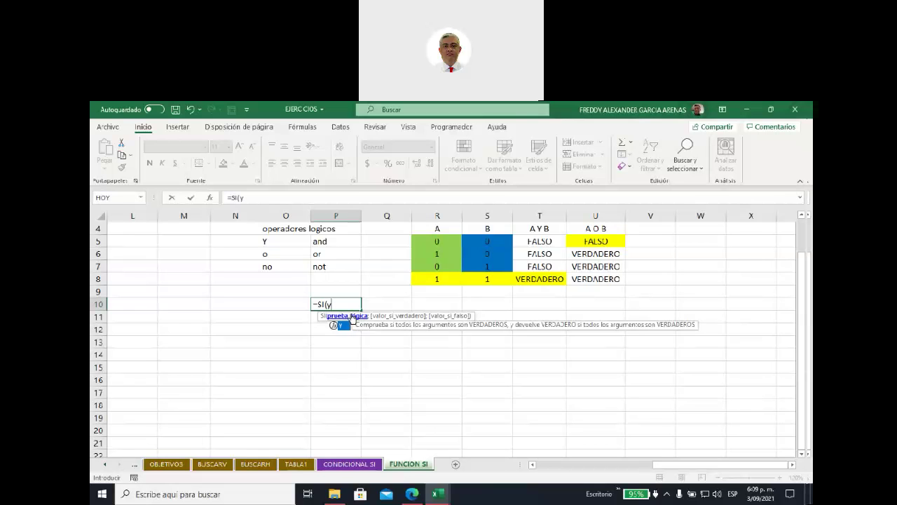
double_click(343, 326)
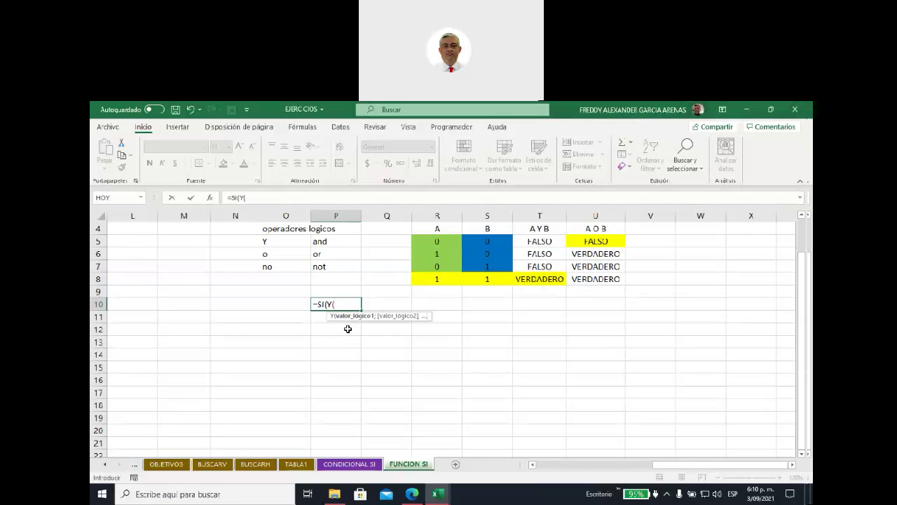
Add N10="primero" as the first condition of the Y function in the P10 formula.
left_click(225, 305)
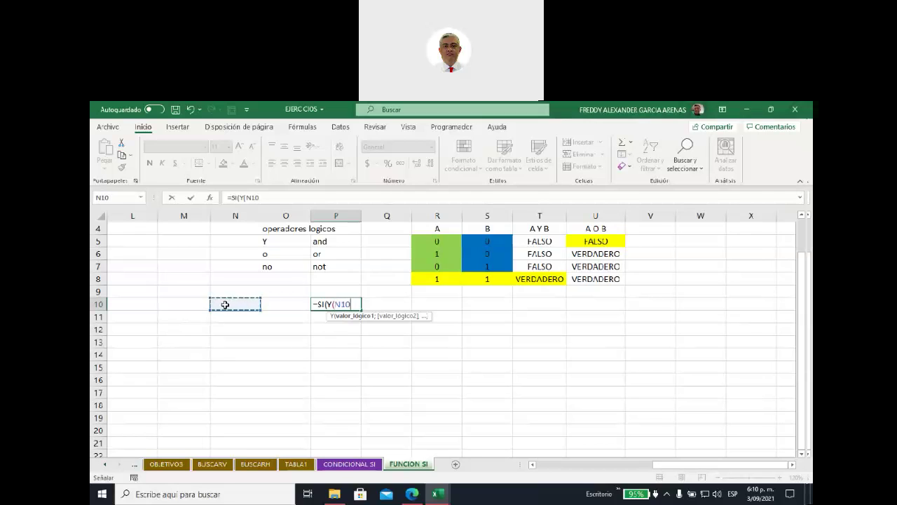
type("=")
type("\"priemro\"")
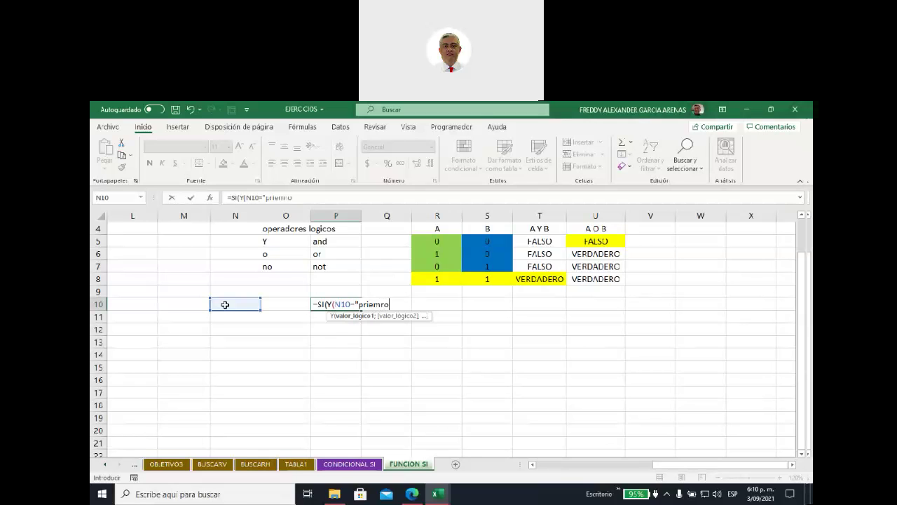
key("BackSpace")
key("BackSpace")
key("BackSpace")
key("BackSpace")
key("BackSpace")
type("mero\"")
type(";")
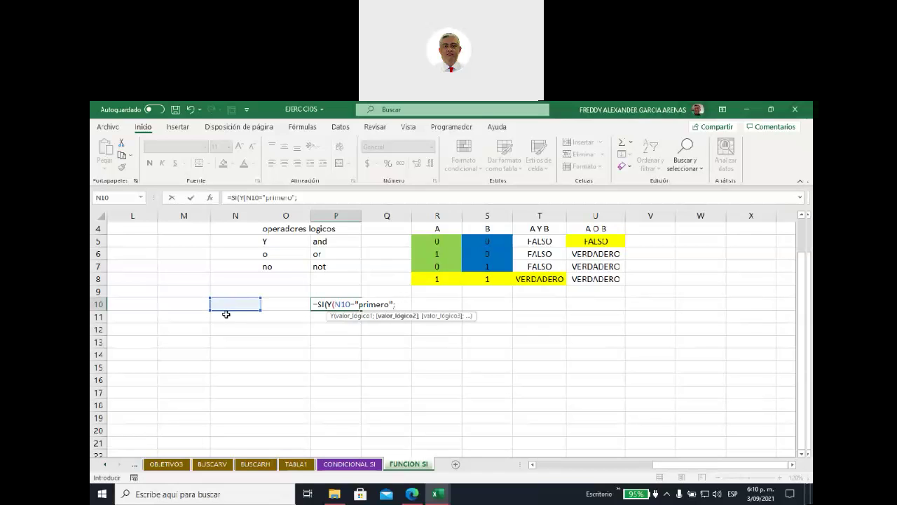
Add N11="segundo" as the second condition and close the Y function.
left_click(228, 316)
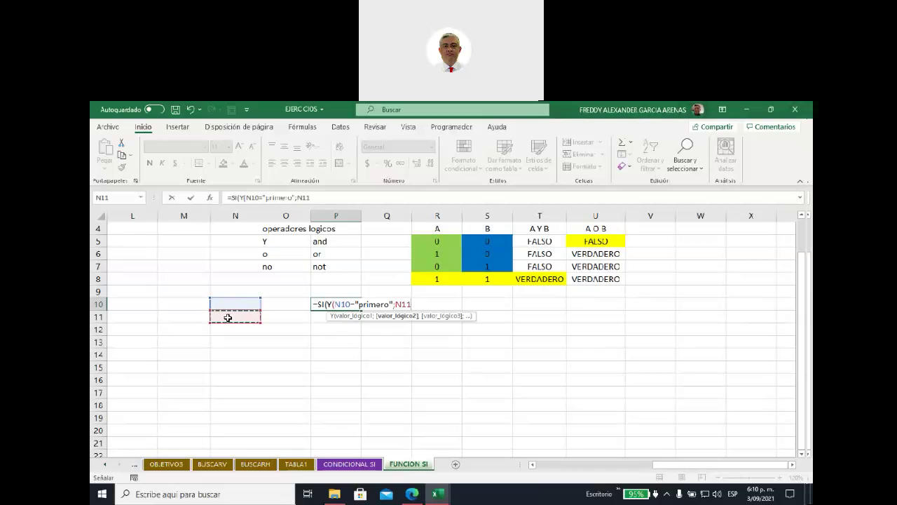
type("=\"segundo\"")
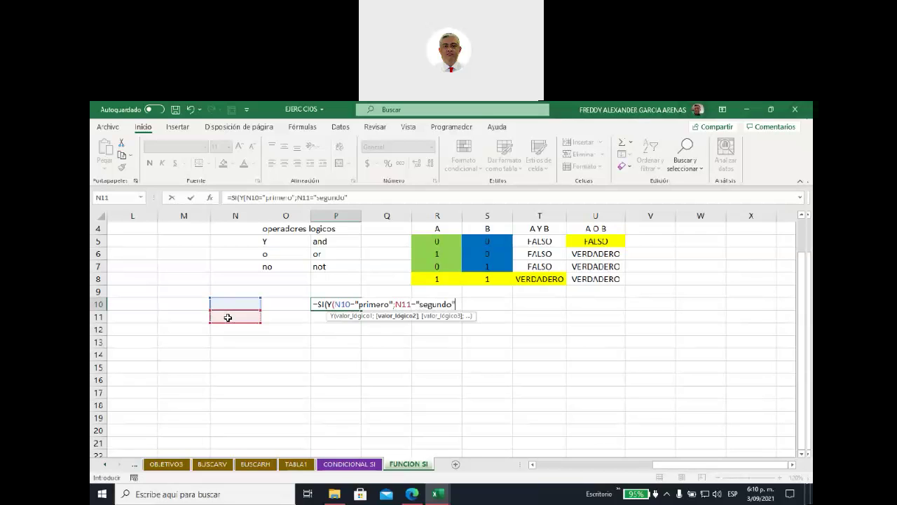
type(")")
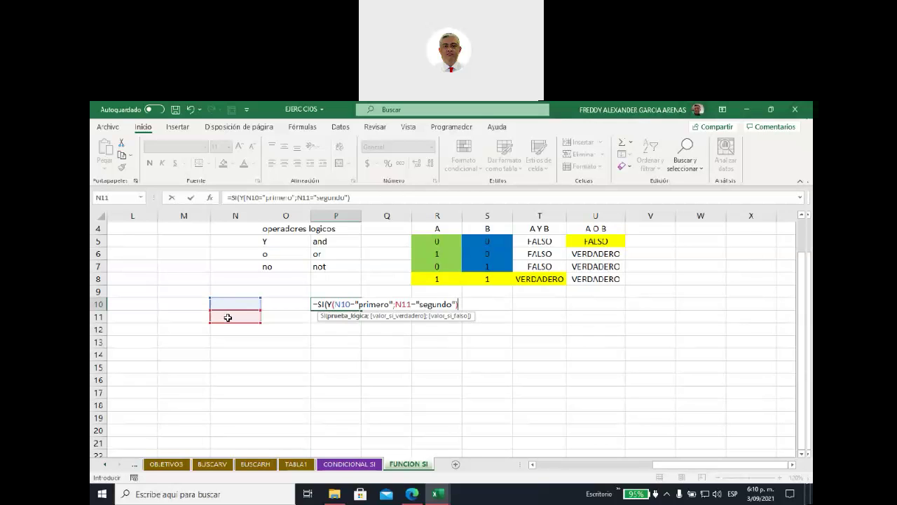
Complete the P10 SI formula with 5000 as the true value and 0 as the false value, and review its arguments before entering it.
type(";")
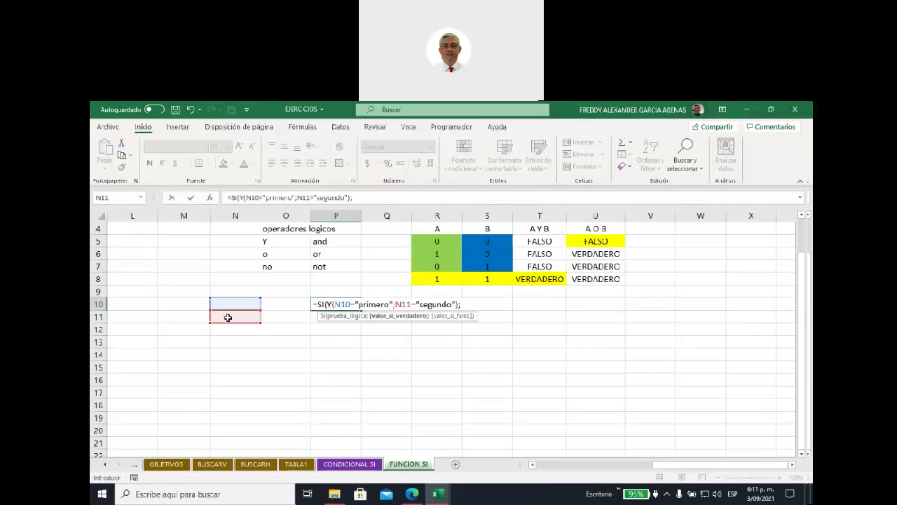
type("5000;")
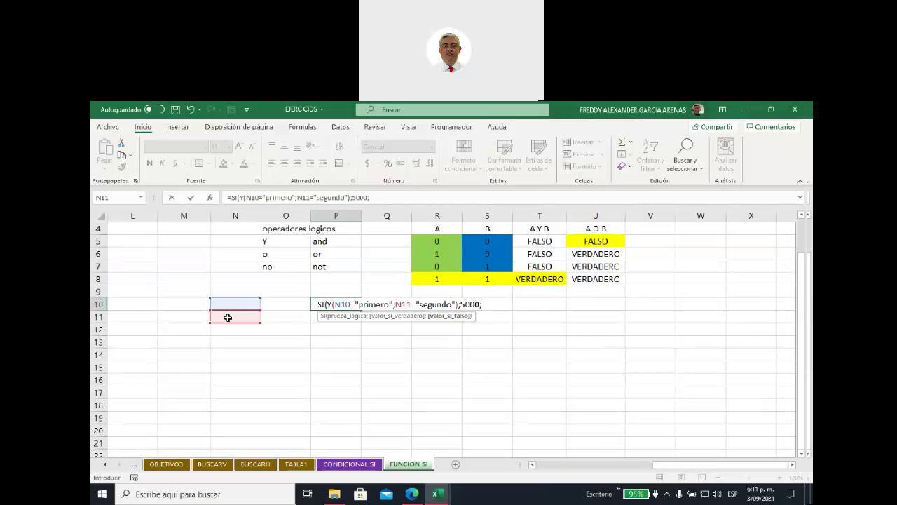
type("0)")
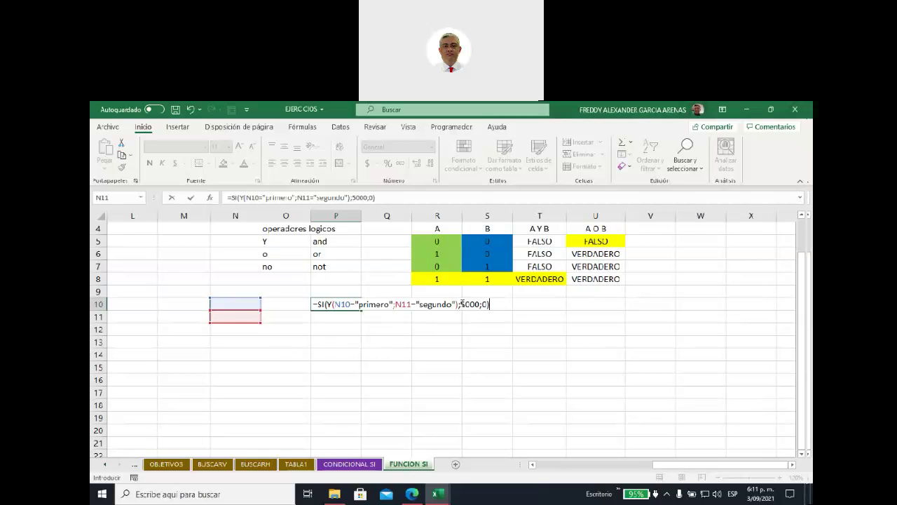
left_click_drag(460, 302, 480, 303)
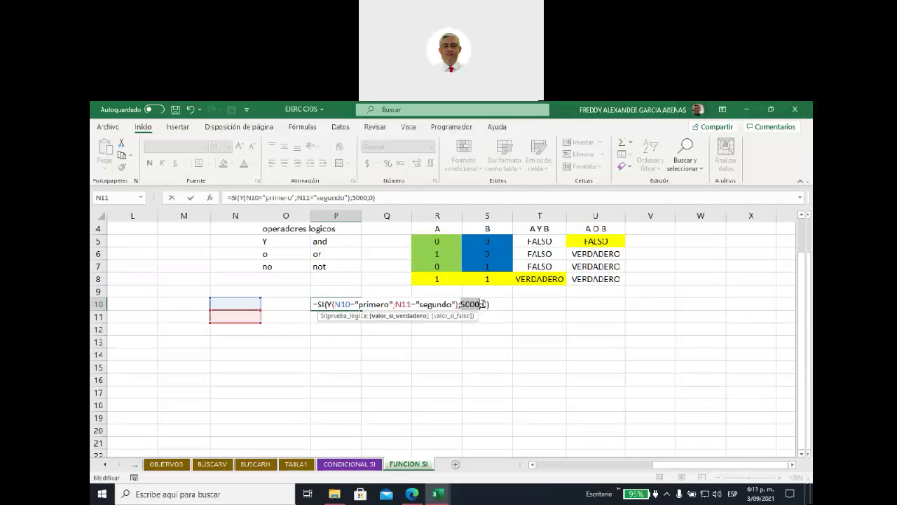
double_click(484, 303)
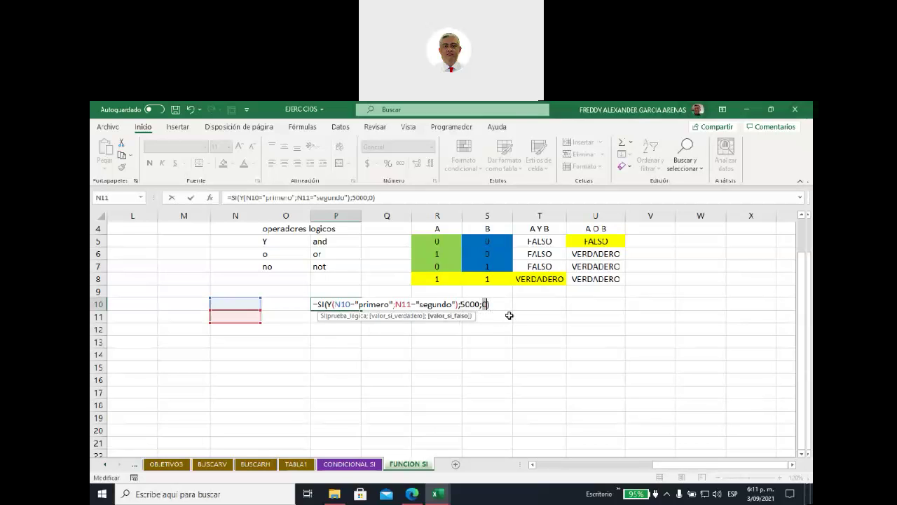
left_click_drag(327, 303, 459, 299)
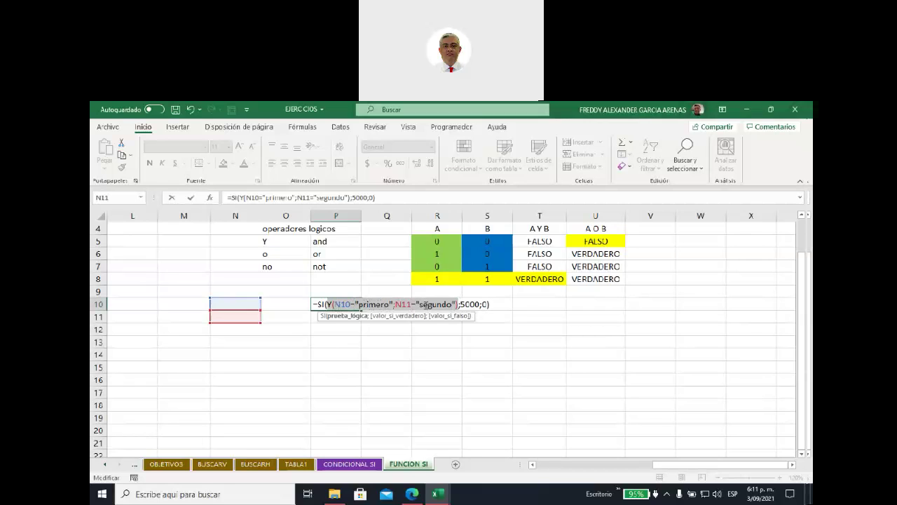
left_click(491, 303)
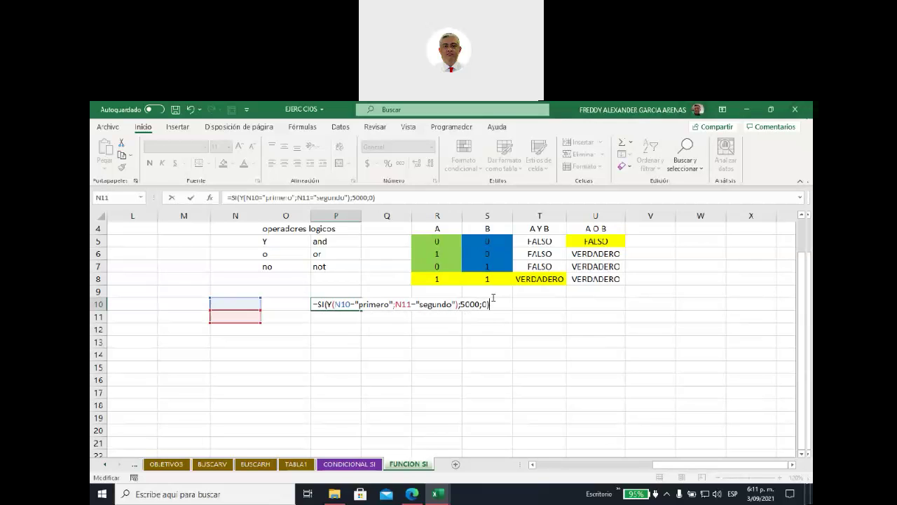
key("Return")
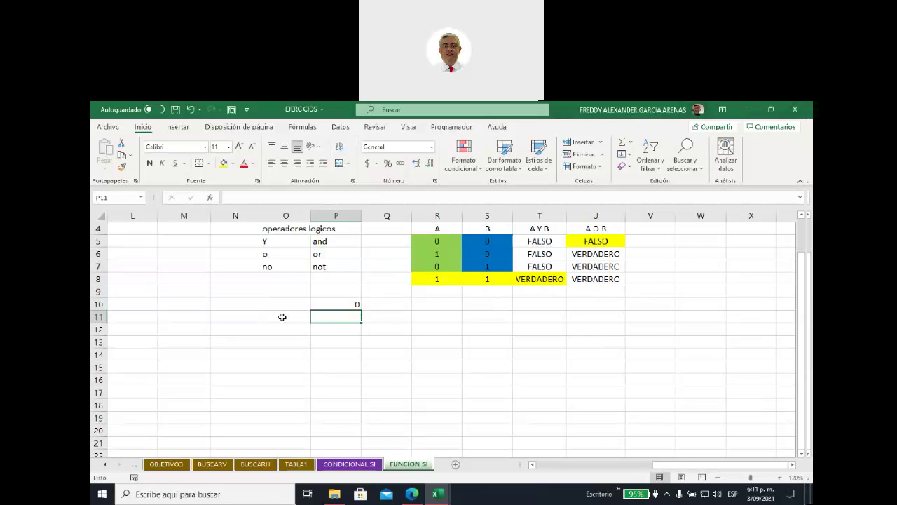
Enter "primero" in cell N10 as the input for the formula's first condition.
left_click(226, 302)
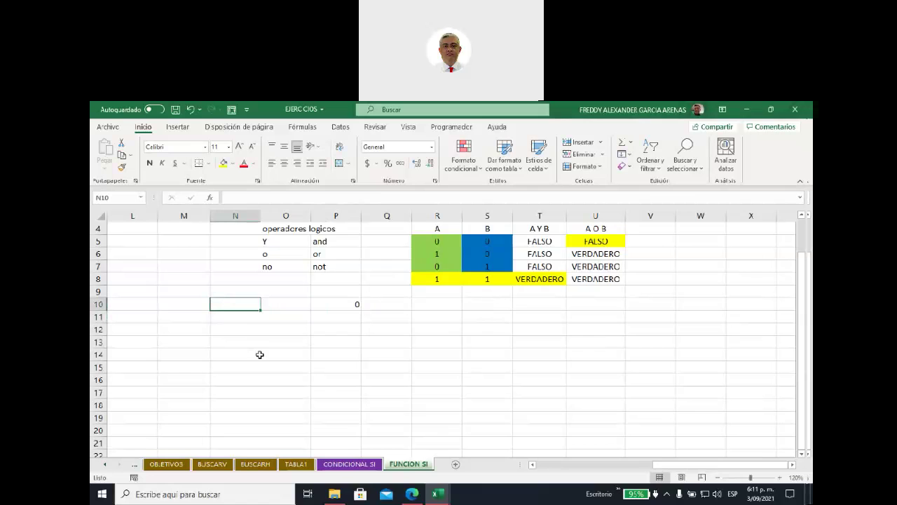
type("priemr")
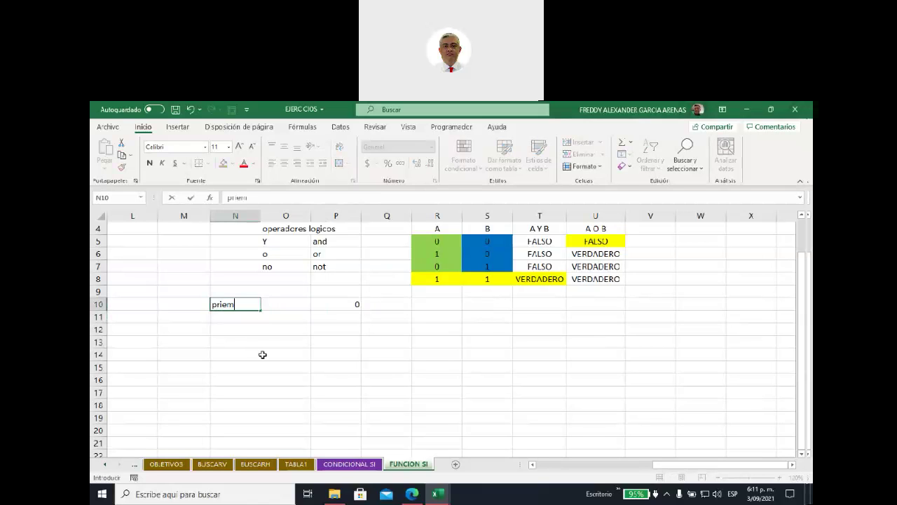
key("BackSpace")
key("BackSpace")
key("BackSpace")
type("mero")
left_click(273, 319)
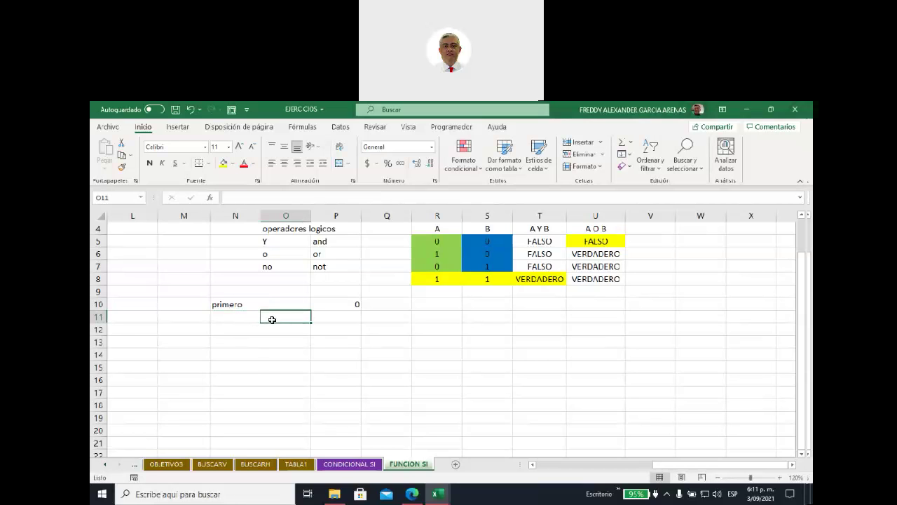
Enter "segundo" in cell N11 to test the formula's second condition.
left_click(237, 314)
type("segundo")
left_click(314, 341)
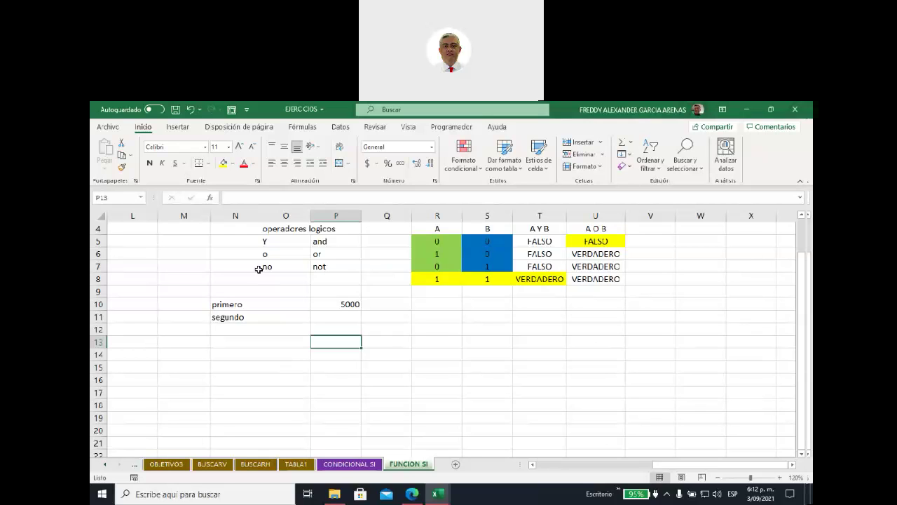
left_click(236, 304)
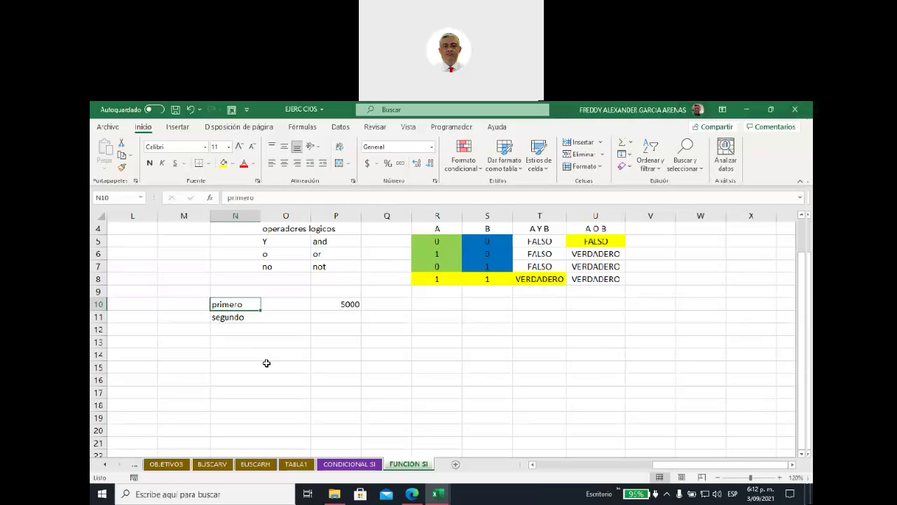
Replace the entry in cell N10 with "segundo" to test the P10 formula with an unmet first condition.
type("segundo")
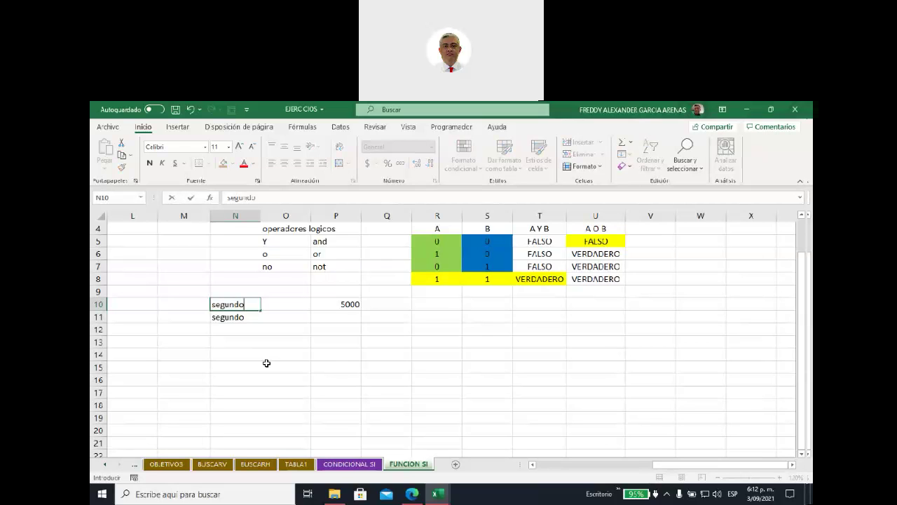
key("Return")
key("Up")
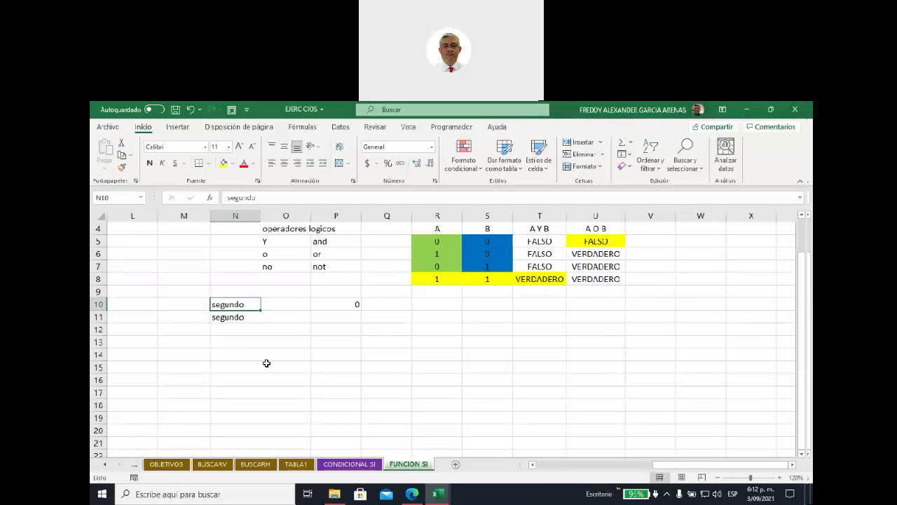
Enter "primero" in cell N11 to test the P10 formula with both conditions unmet.
key("Down")
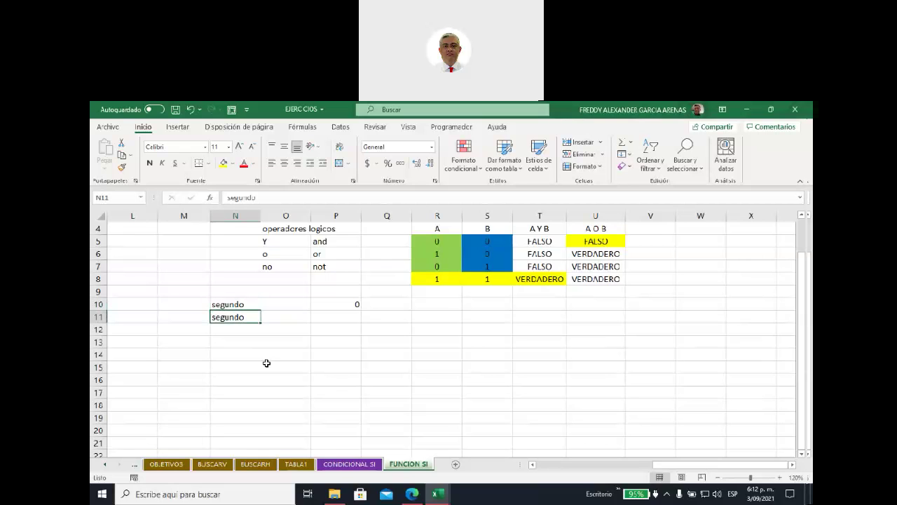
type("priem")
key("BackSpace")
key("BackSpace")
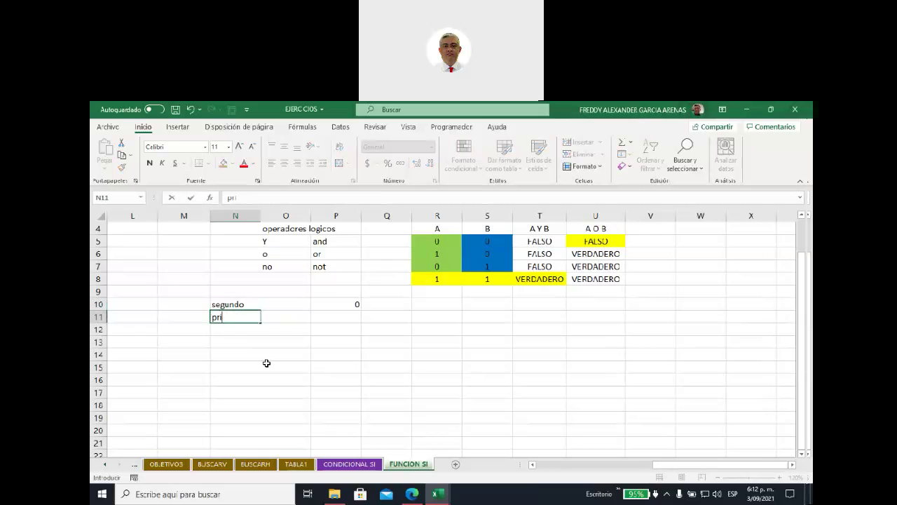
type("mero")
key("Return")
key("Up")
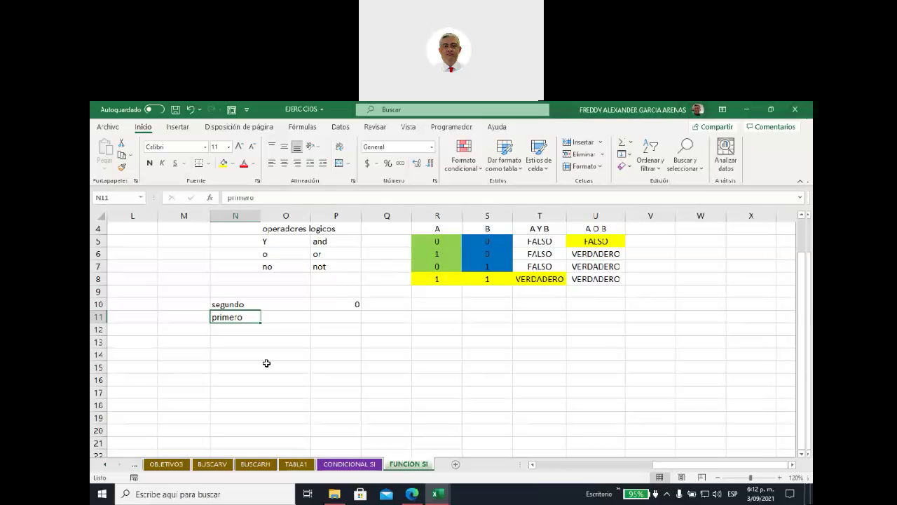
Enter "primero" in cell N10 so that only the first condition of the P10 formula is met.
key("Up")
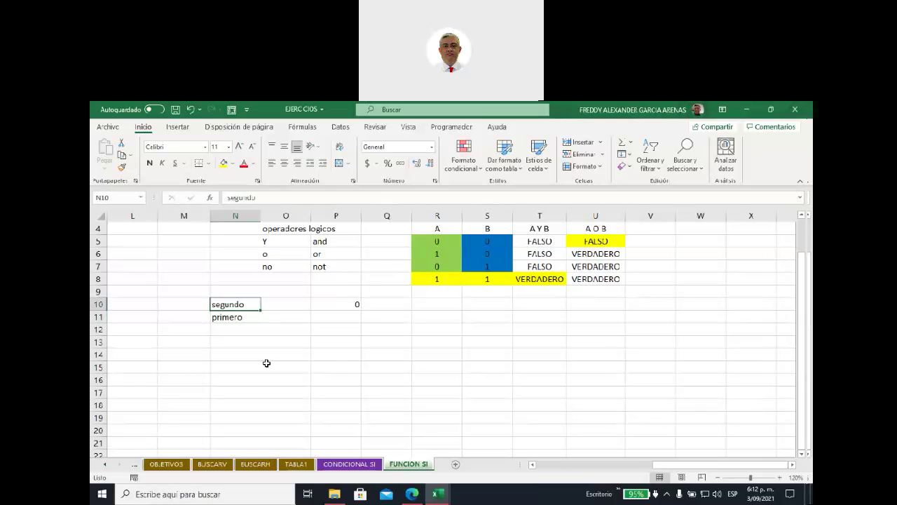
type("primero")
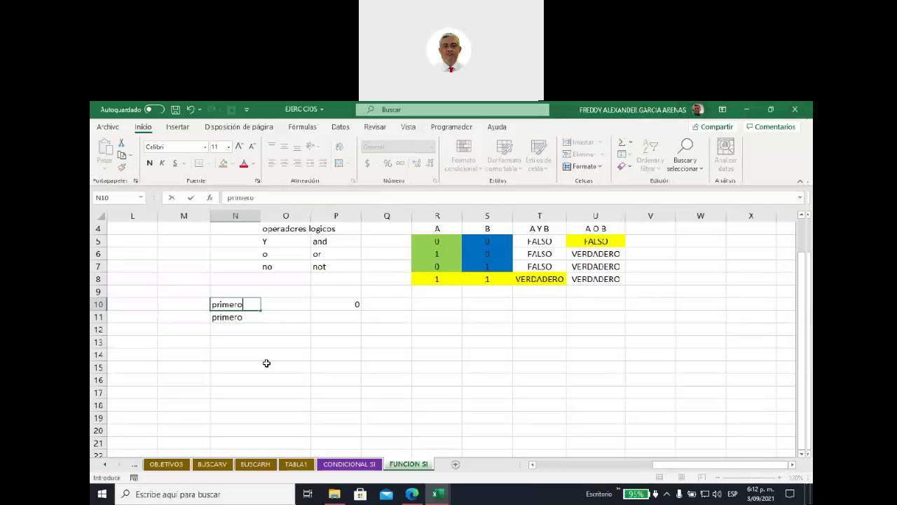
key("Return")
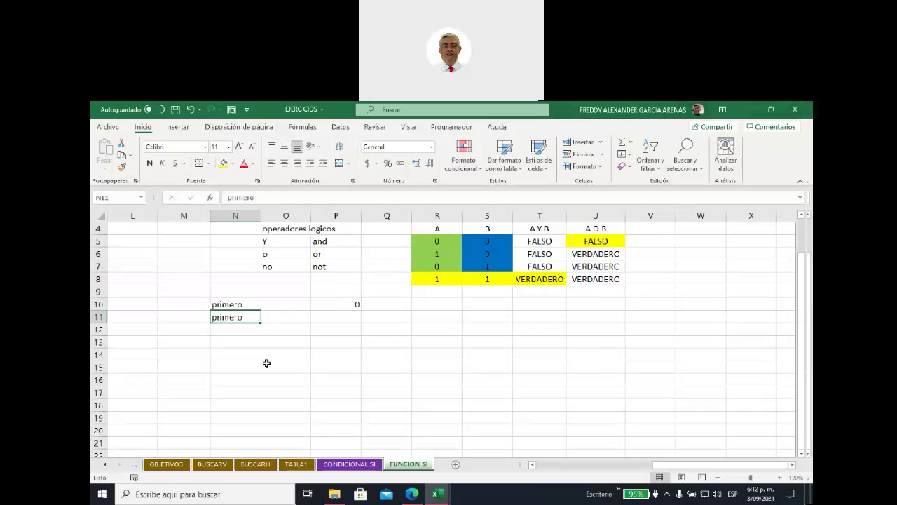
key("Up")
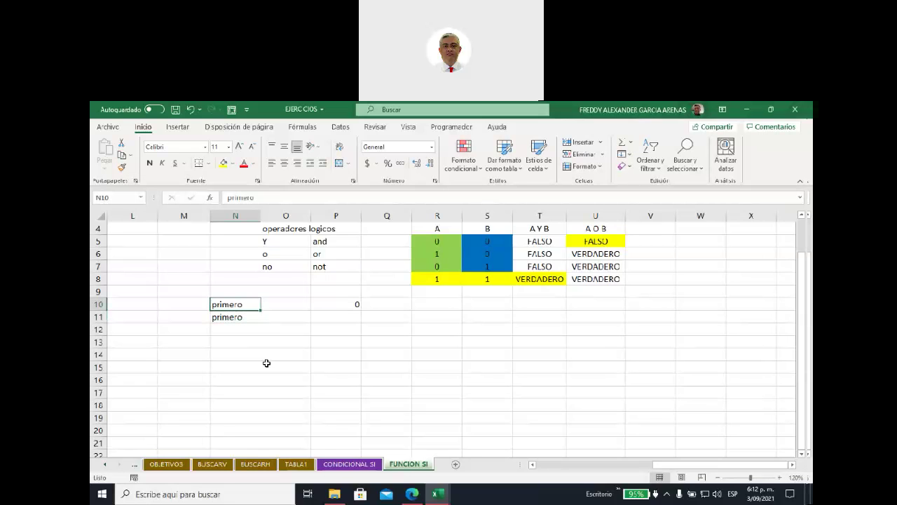
key("Down")
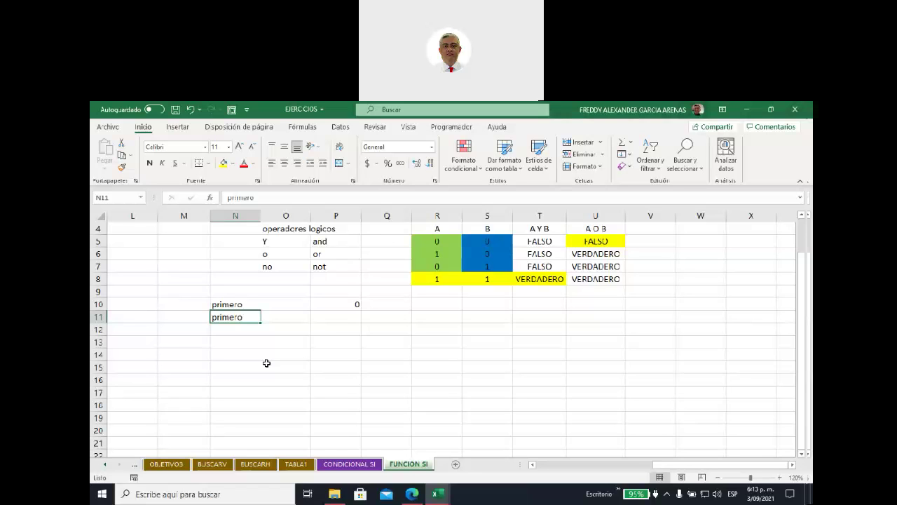
Fill truth-table cells R6 and S7 with yellow, and select the A Y B results in T5:T7 for comparison.
left_click(437, 252)
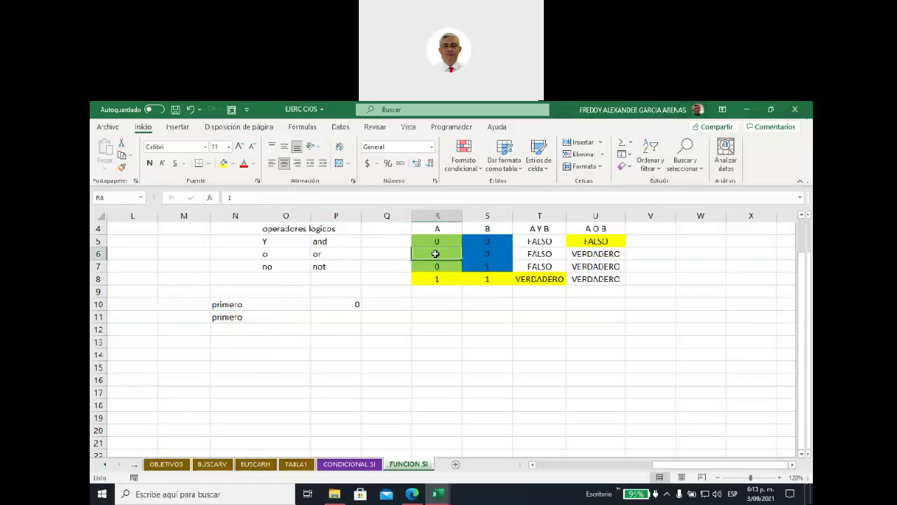
left_click(222, 164)
left_click(482, 265)
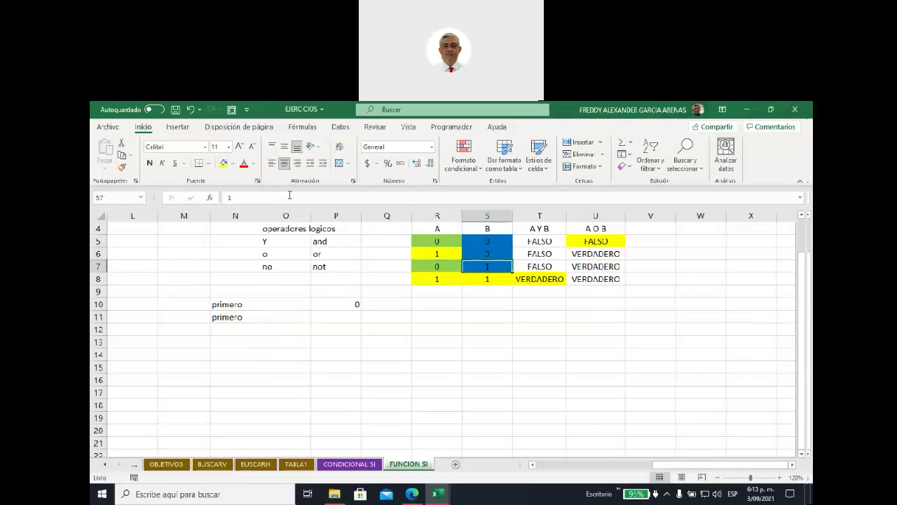
left_click(222, 163)
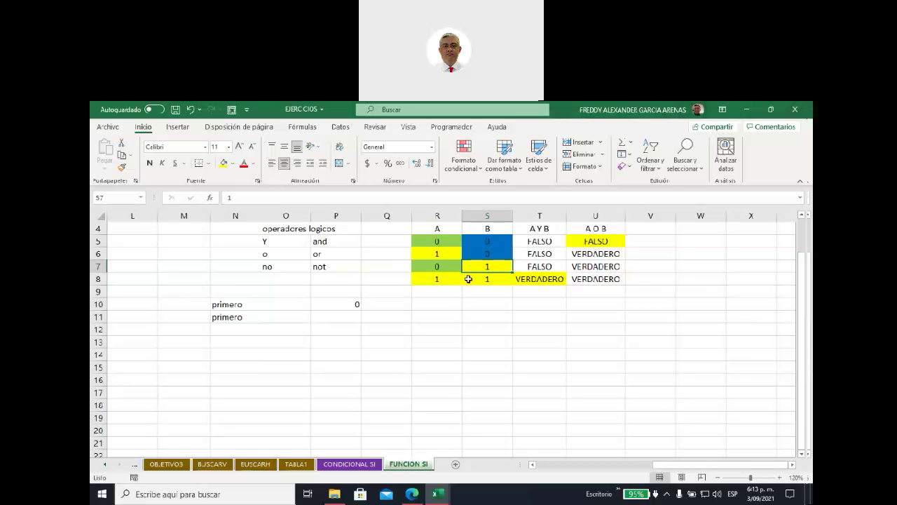
left_click(488, 253)
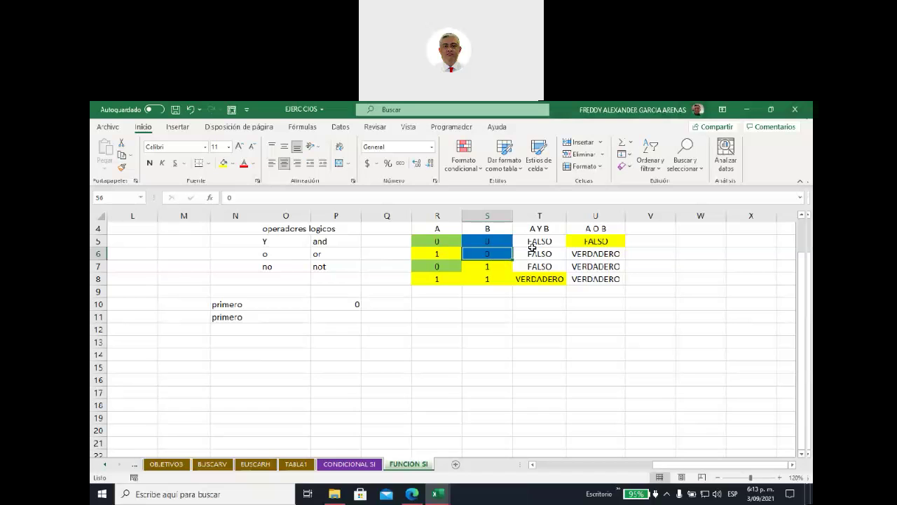
left_click_drag(530, 242, 530, 264)
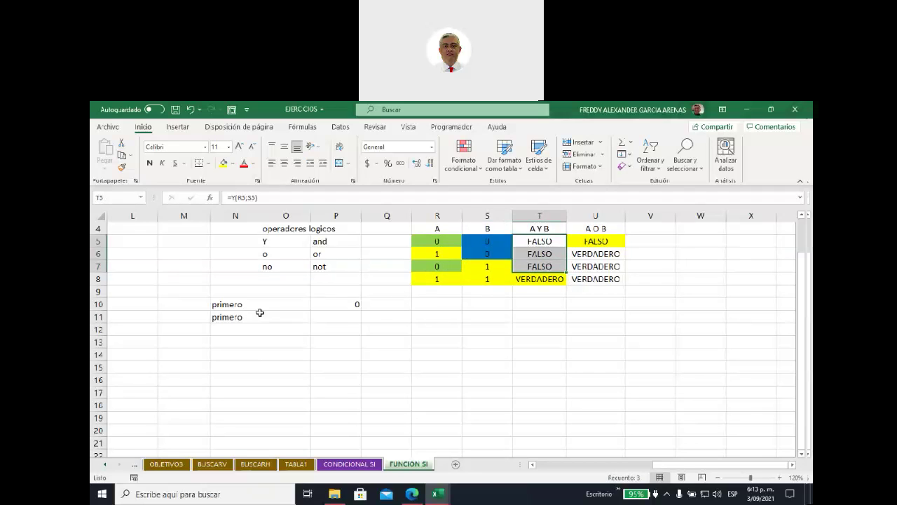
Enter "segundo" in cell N11 to meet the second condition, and select P10 to review its formula.
left_click(236, 316)
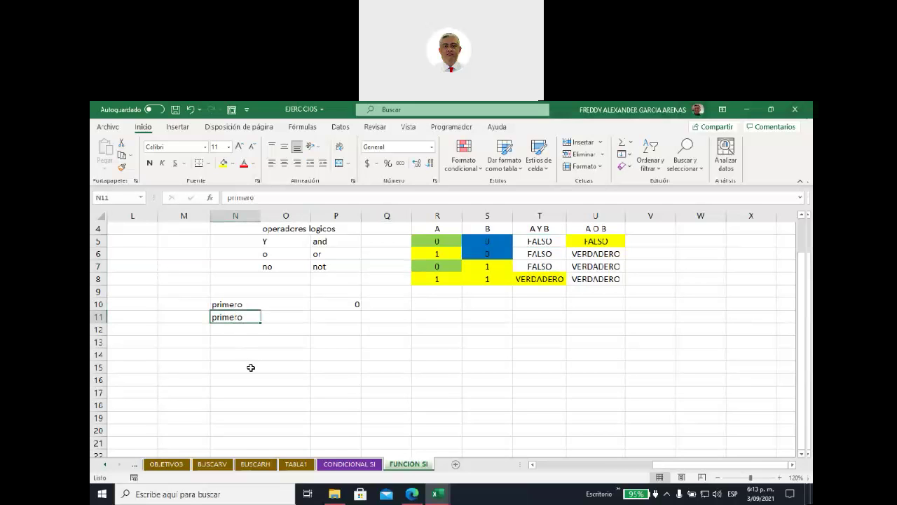
type("segundo")
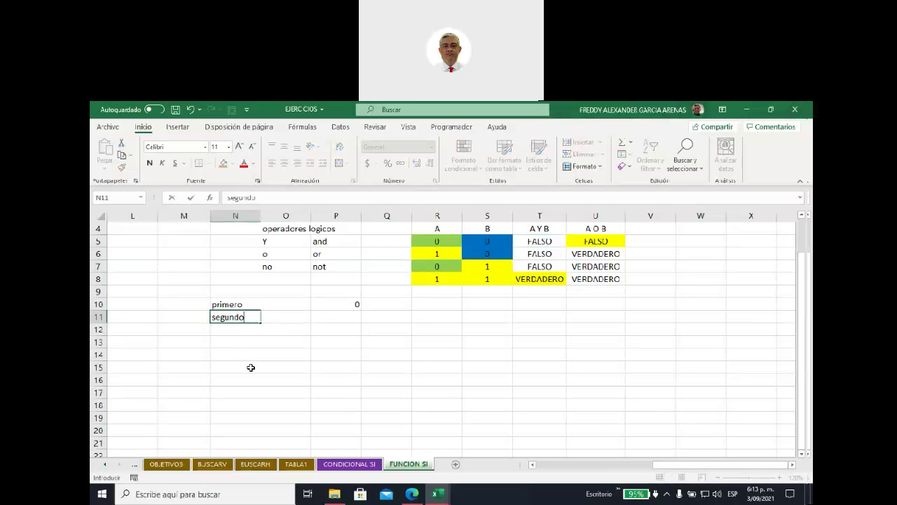
left_click(281, 370)
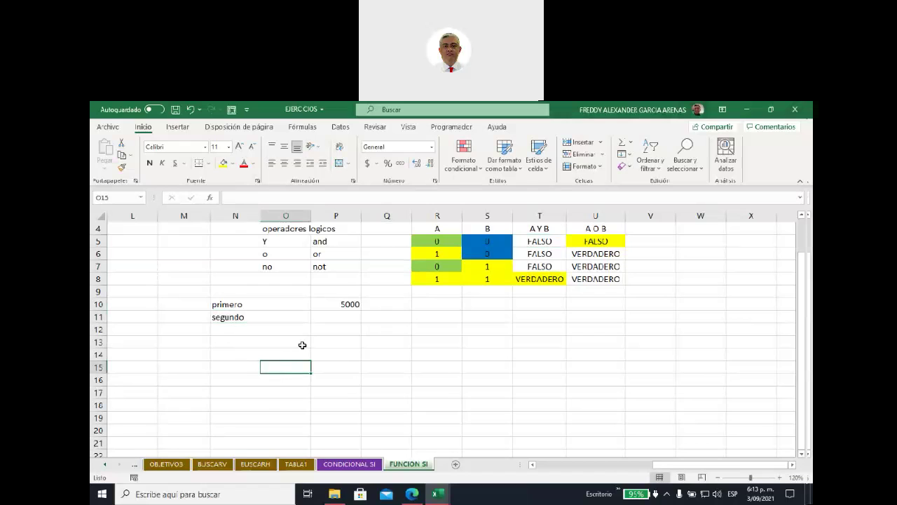
left_click(320, 309)
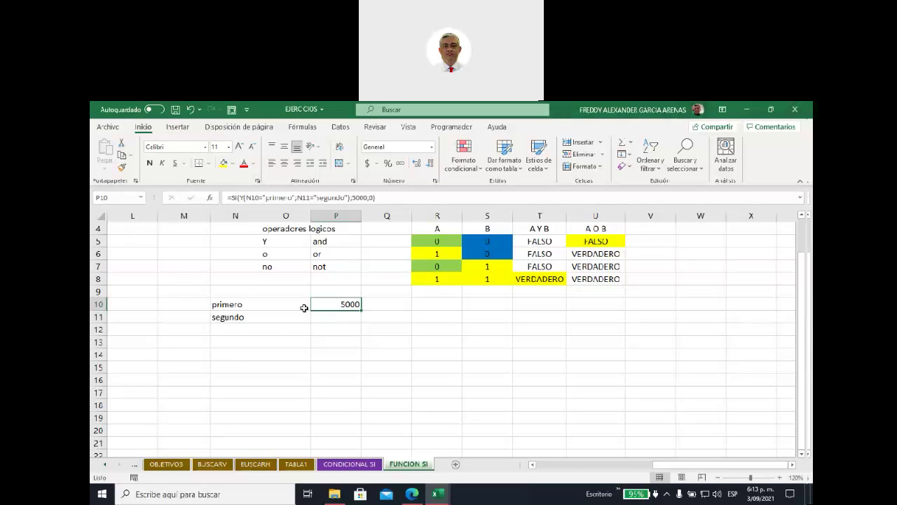
Start a formula with the SI function in cell P11.
left_click(319, 319)
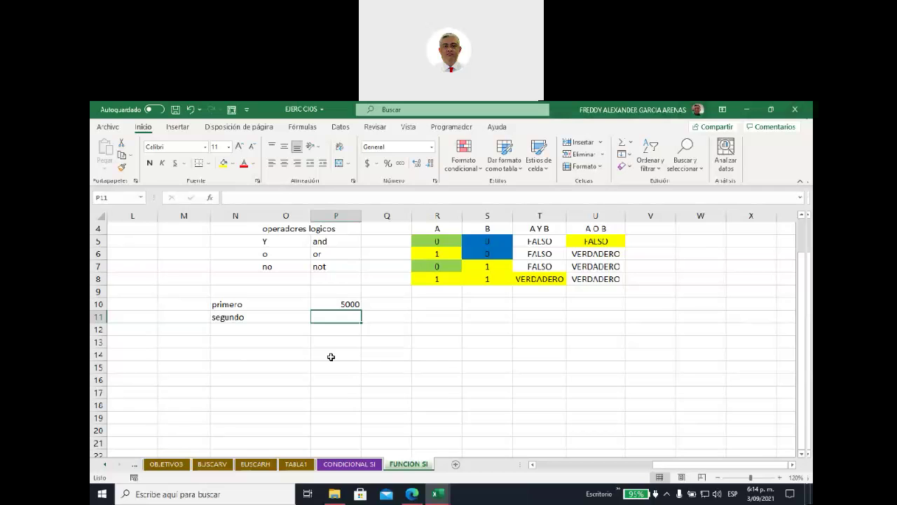
type("=")
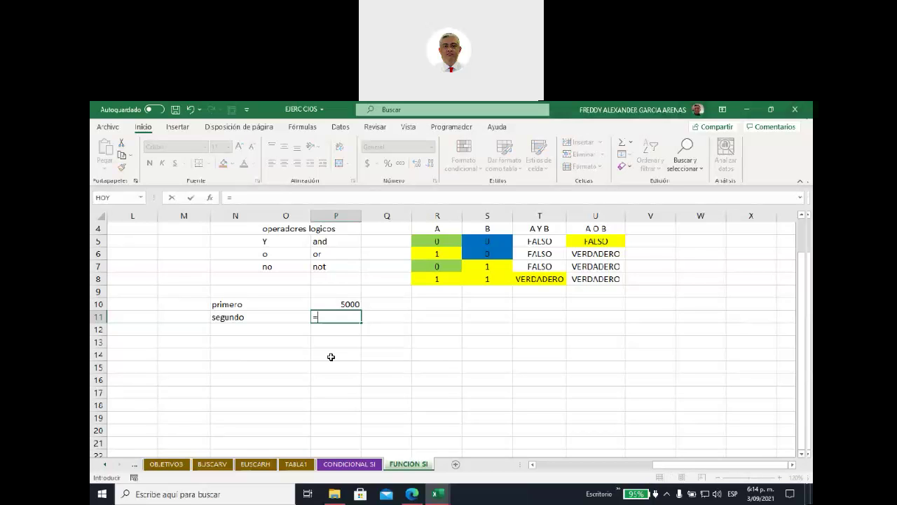
type("si")
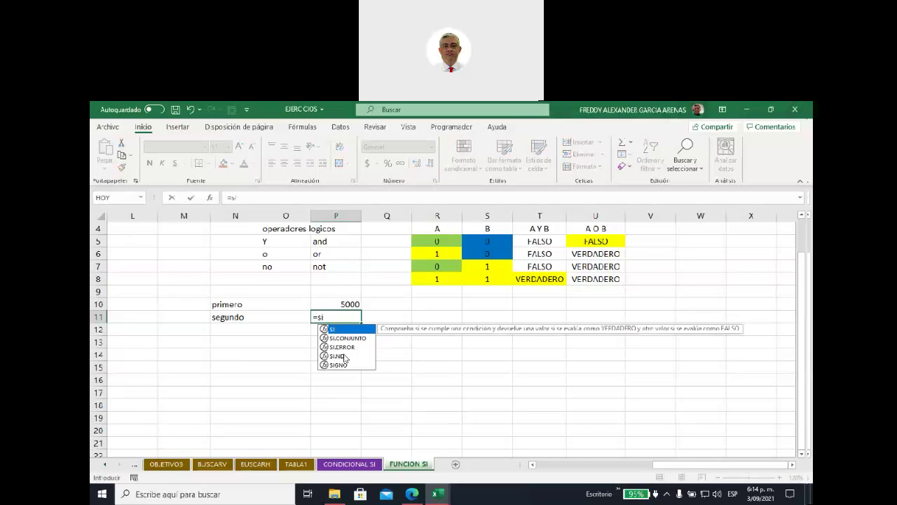
double_click(333, 330)
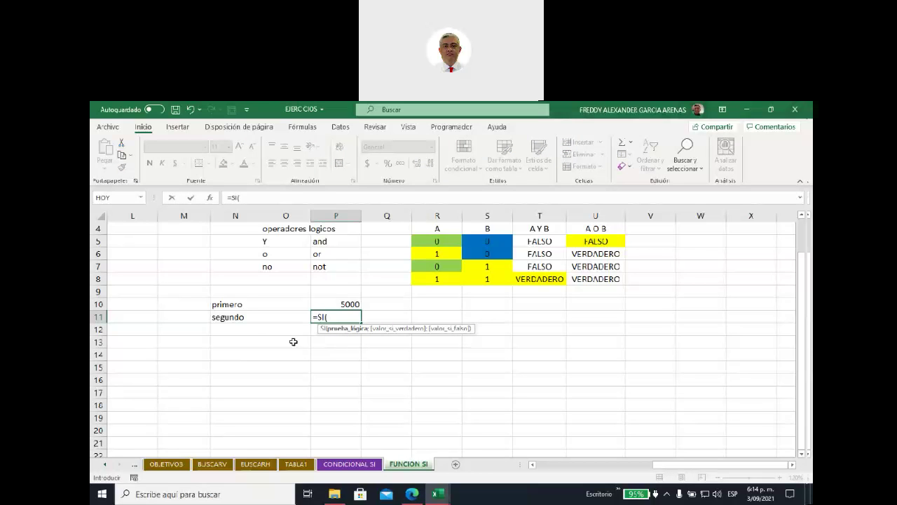
left_click(231, 304)
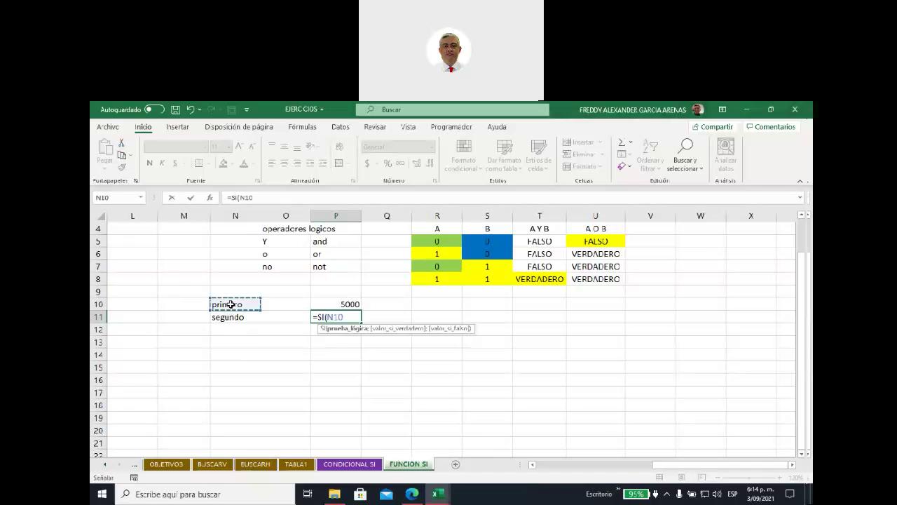
type("=\"prie")
key("BackSpace")
type("mero")
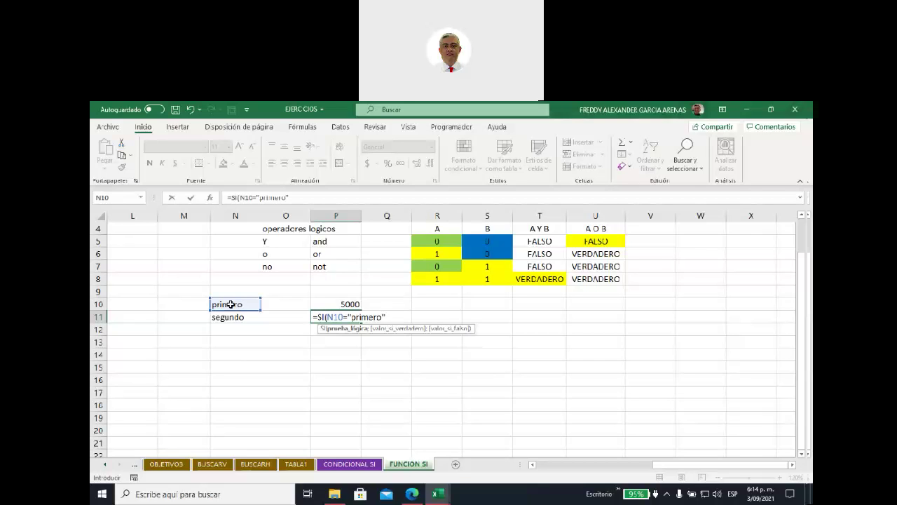
type("\";")
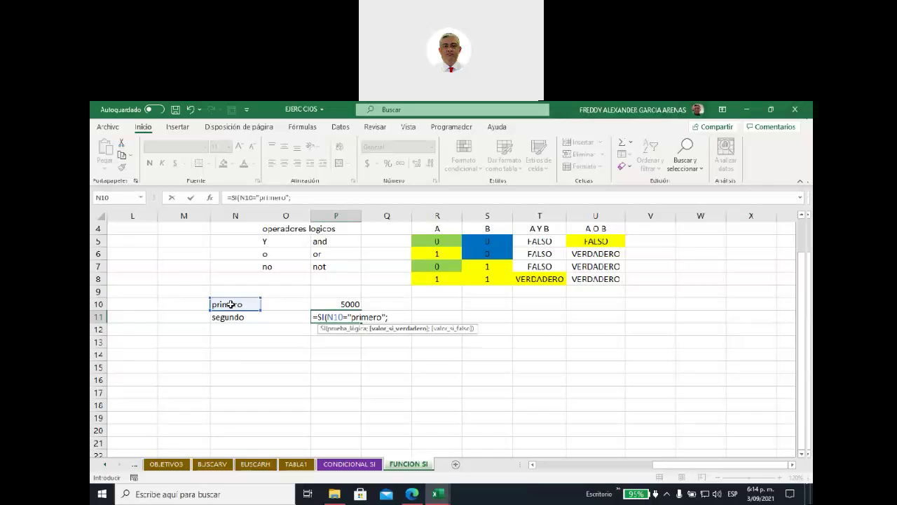
key("BackSpace")
key("BackSpace")
key("BackSpace")
key("BackSpace")
key("BackSpace")
key("BackSpace")
key("BackSpace")
key("BackSpace")
key("BackSpace")
key("BackSpace")
key("BackSpace")
key("BackSpace")
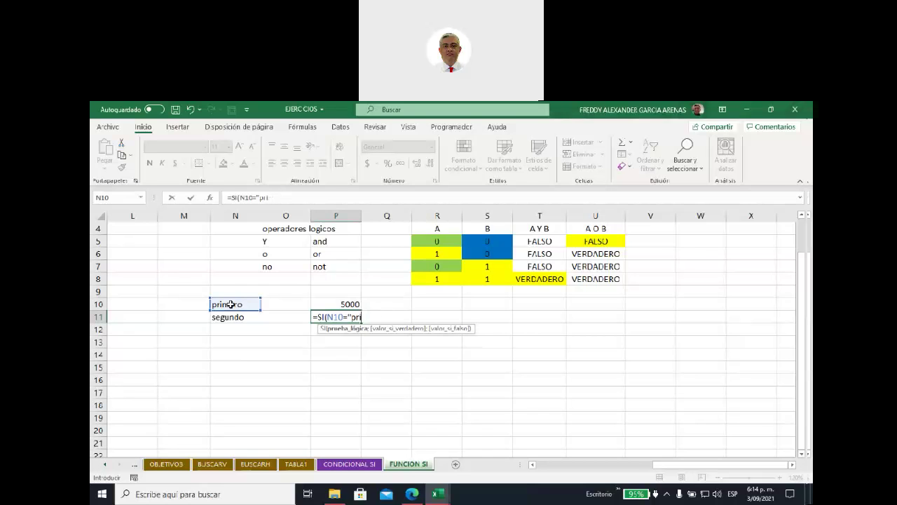
key("BackSpace")
key("BackSpace")
Nest the O function as the logical test of the P11 formula, with N10="primero" as its first condition.
type("o")
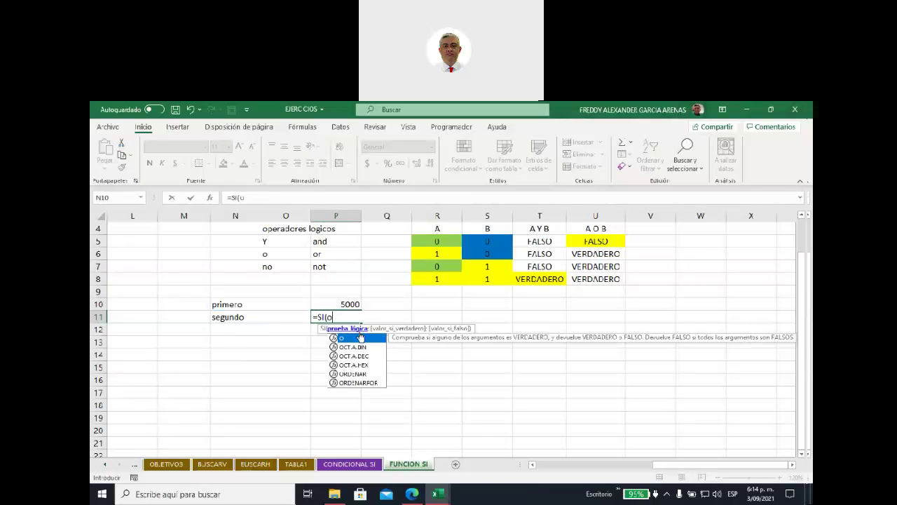
key("Tab")
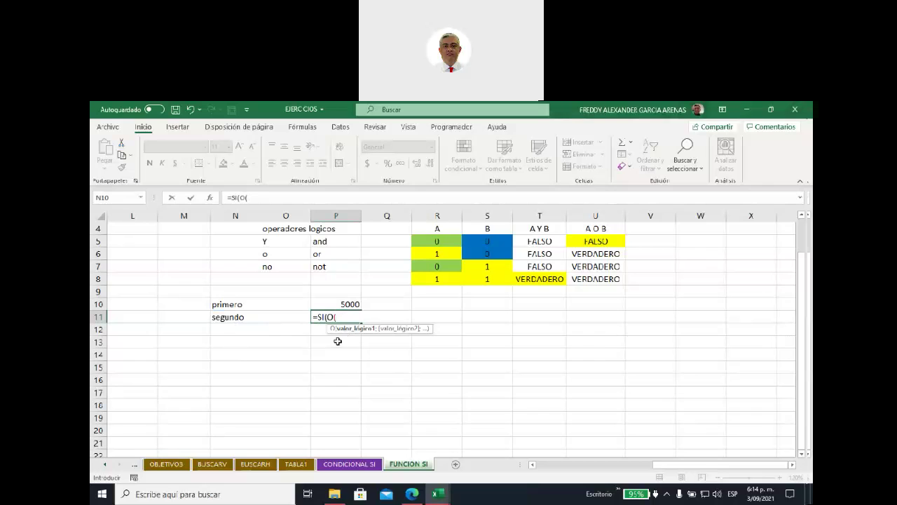
left_click(240, 305)
type("=\"primero")
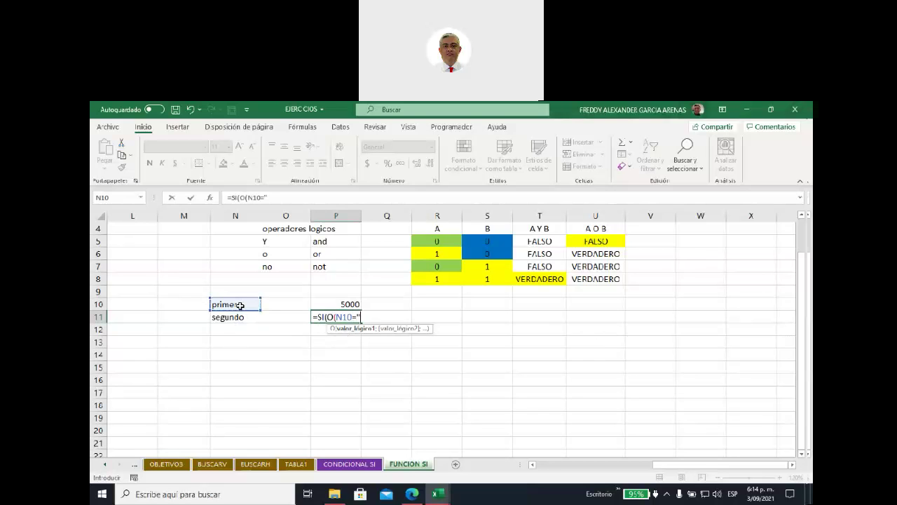
type("\";")
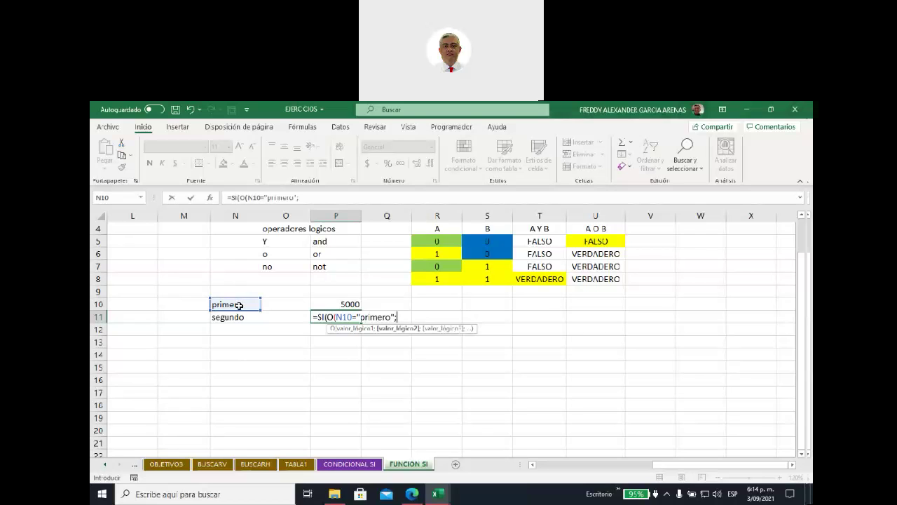
Add N11="segundo" as the second condition, close the O function and move on to the true-value argument.
left_click(237, 315)
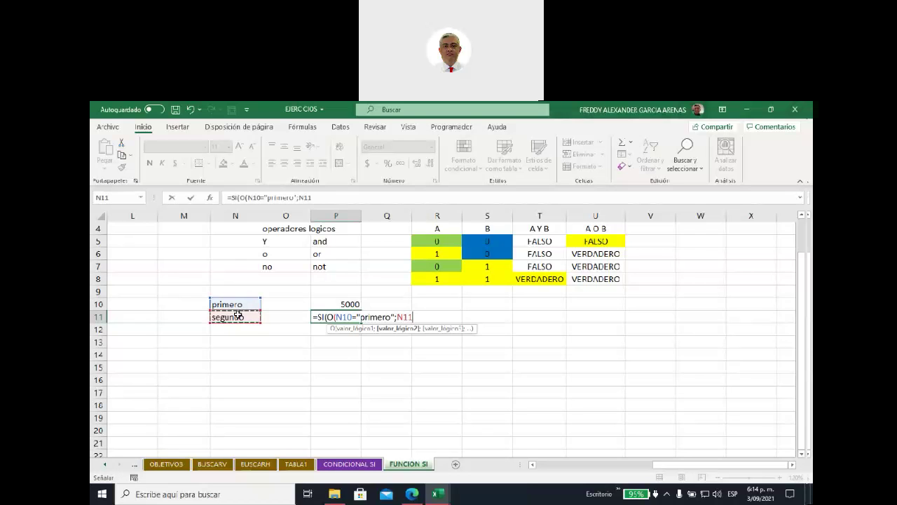
type("=\"segundo")
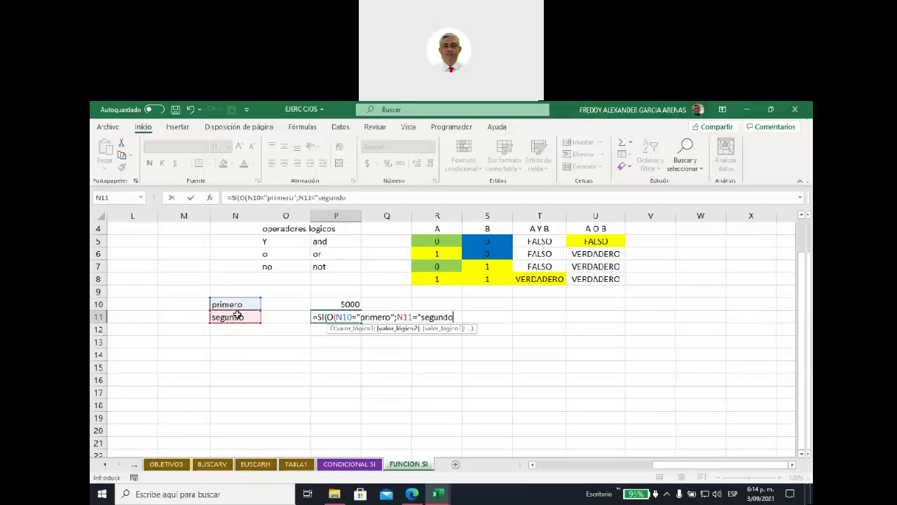
type("\")")
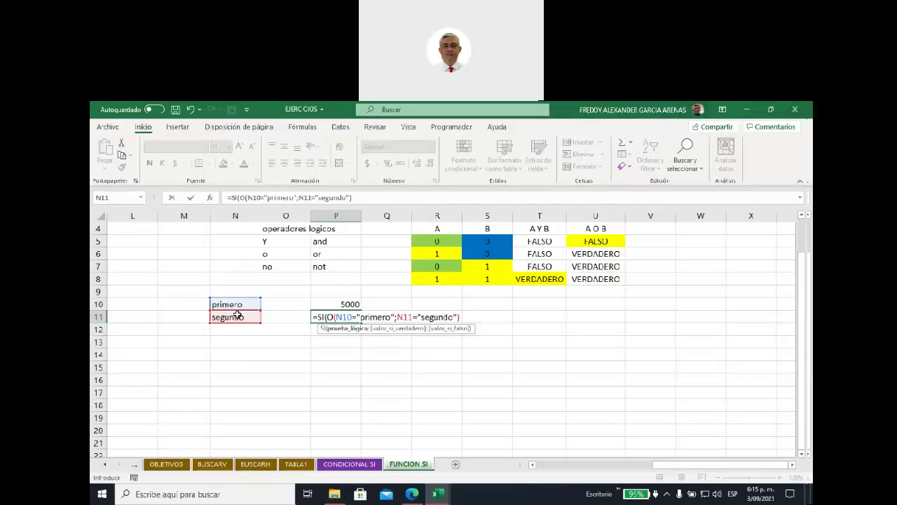
type(";")
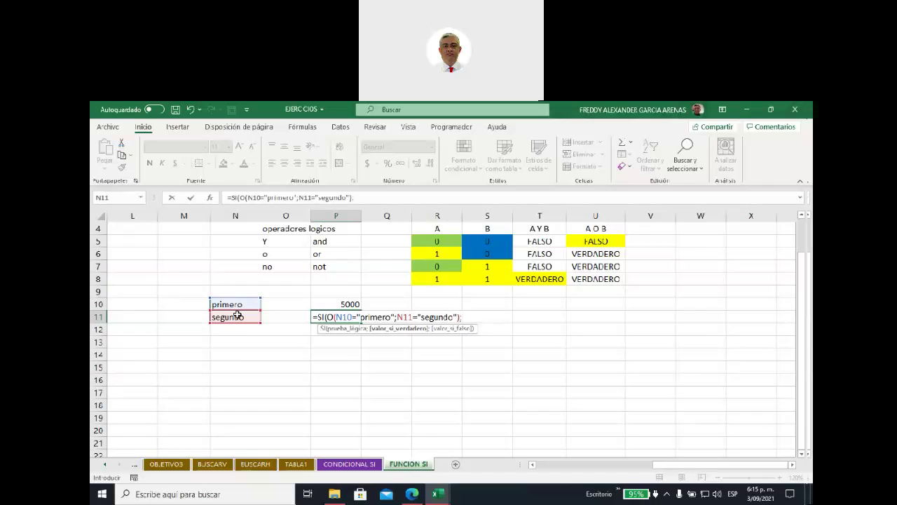
Complete the P11 formula with 2000 as the true value and 0 as the false value, reviewing its arguments before committing it.
type("2000;0)")
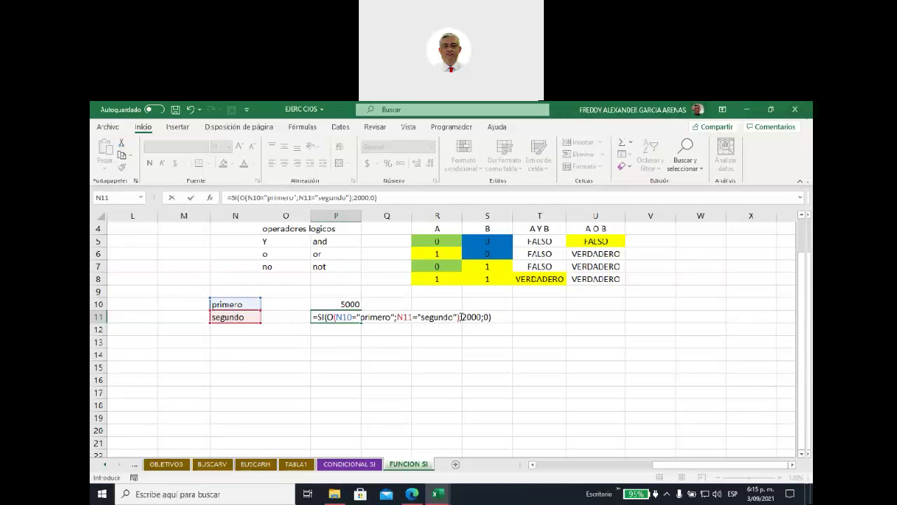
left_click_drag(461, 317, 481, 317)
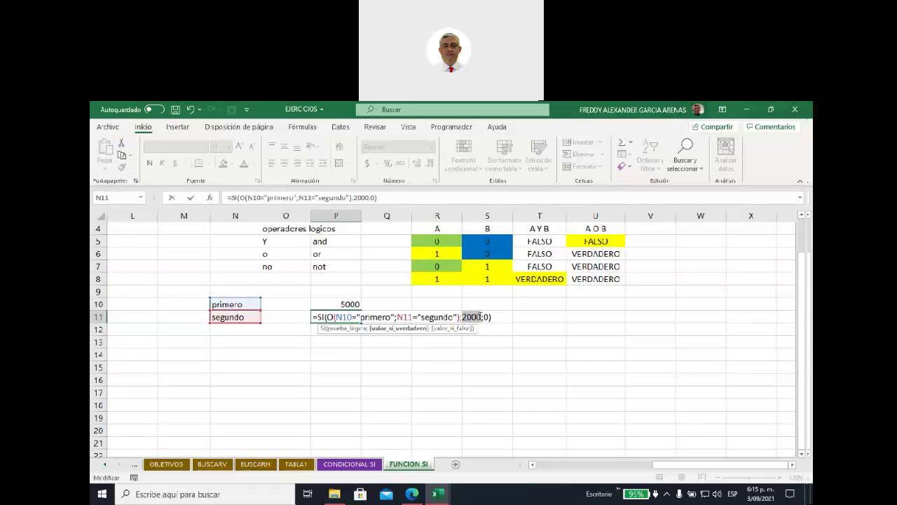
left_click(485, 317)
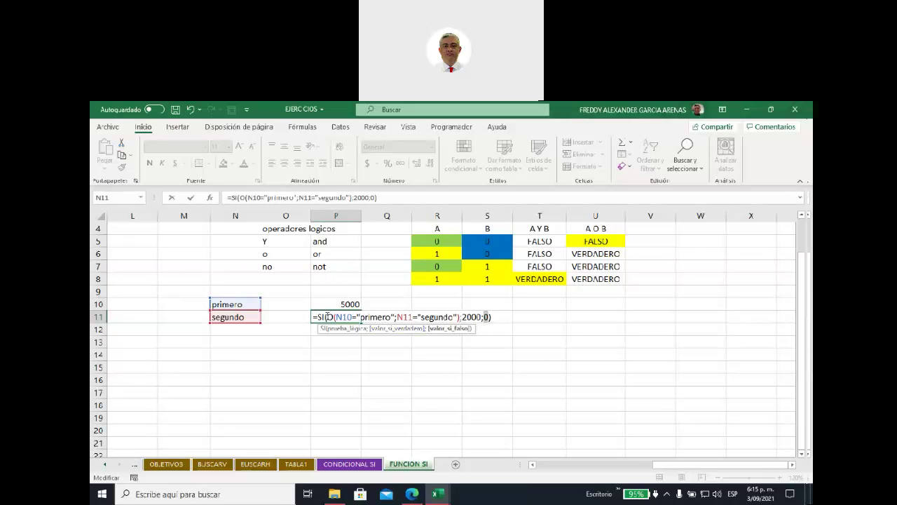
left_click_drag(327, 317, 458, 317)
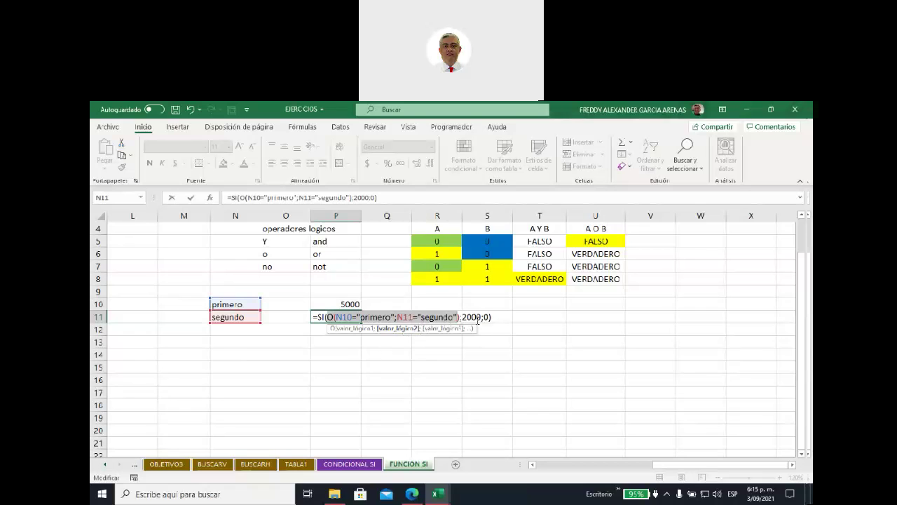
key("Return")
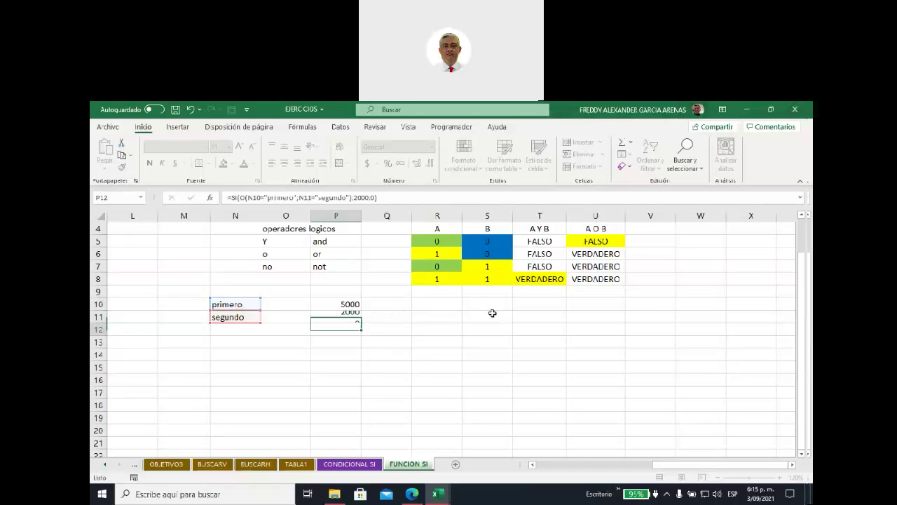
left_click(339, 320)
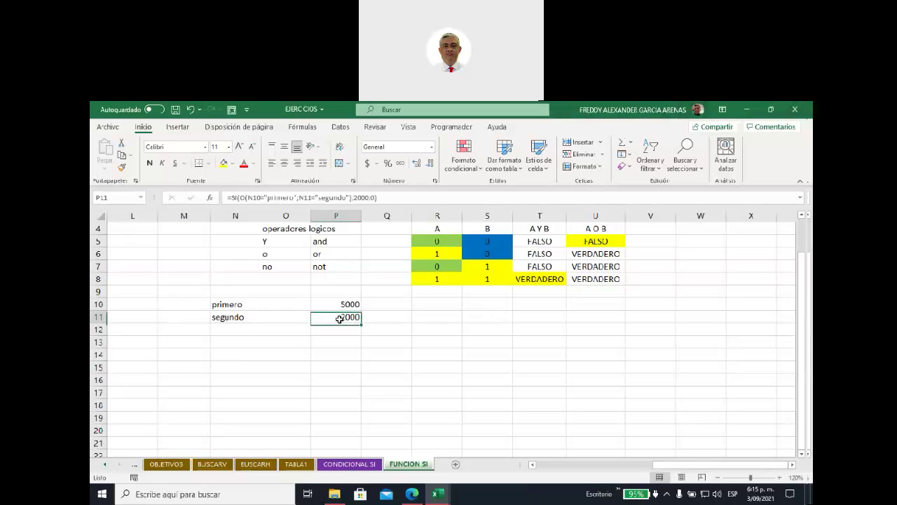
Enter "tercero" in cell N11 so only the first condition is met, and fill cell P11 with yellow.
left_click(241, 318)
type("tercerp")
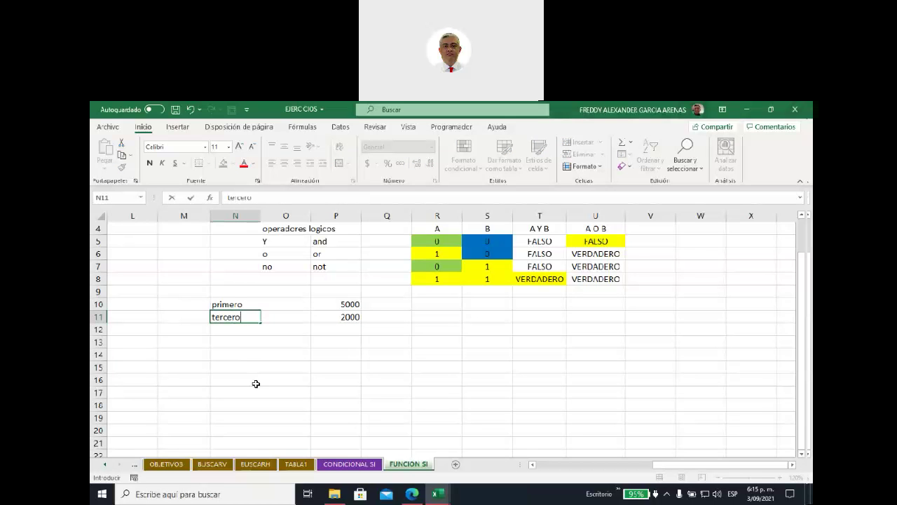
left_click(267, 380)
left_click(330, 317)
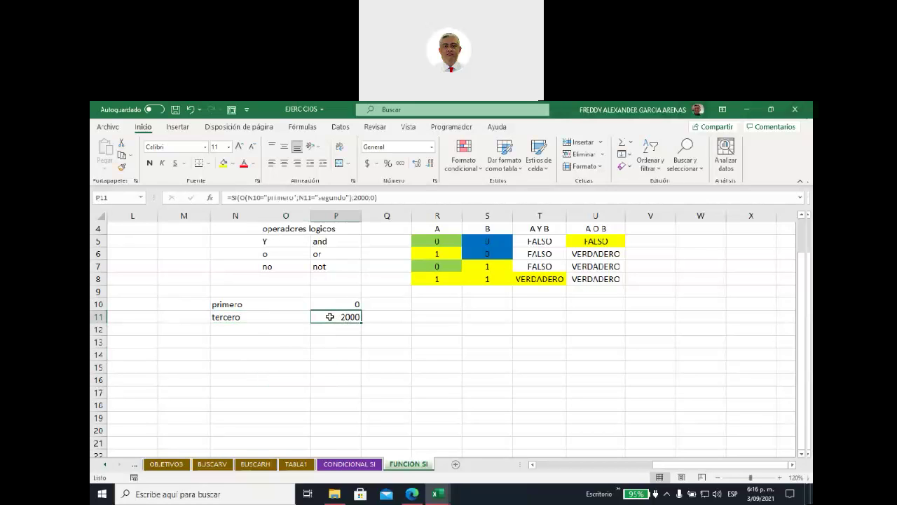
left_click(223, 162)
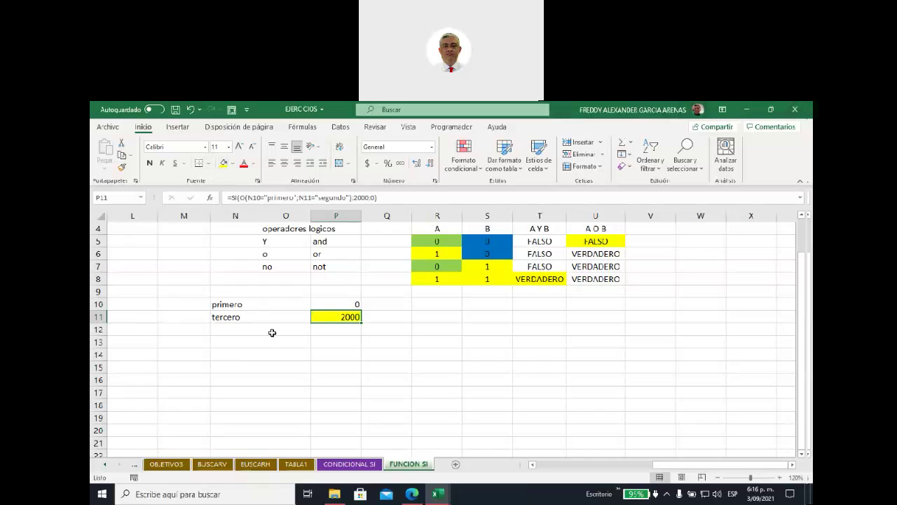
Change N11 to "segundo" and N10 to "tercero" to meet only the second condition, and review P11 against both cells.
left_click(232, 304)
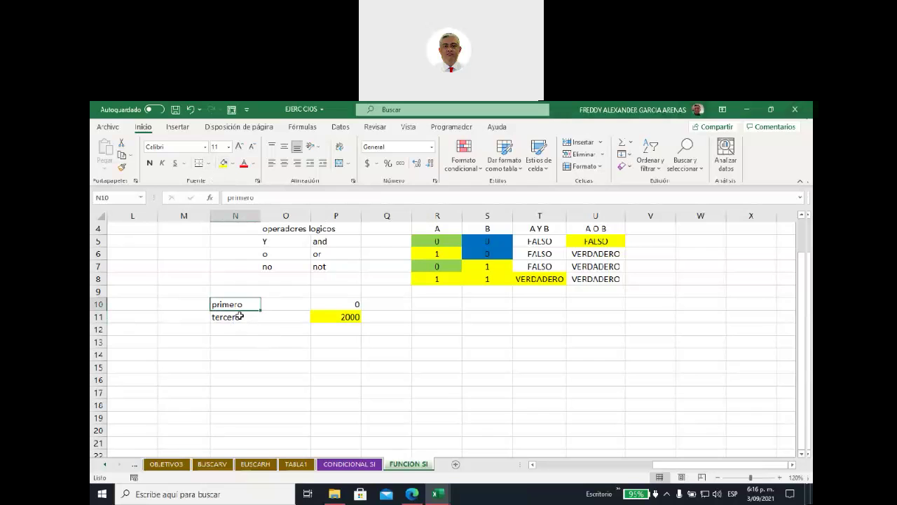
left_click(240, 317)
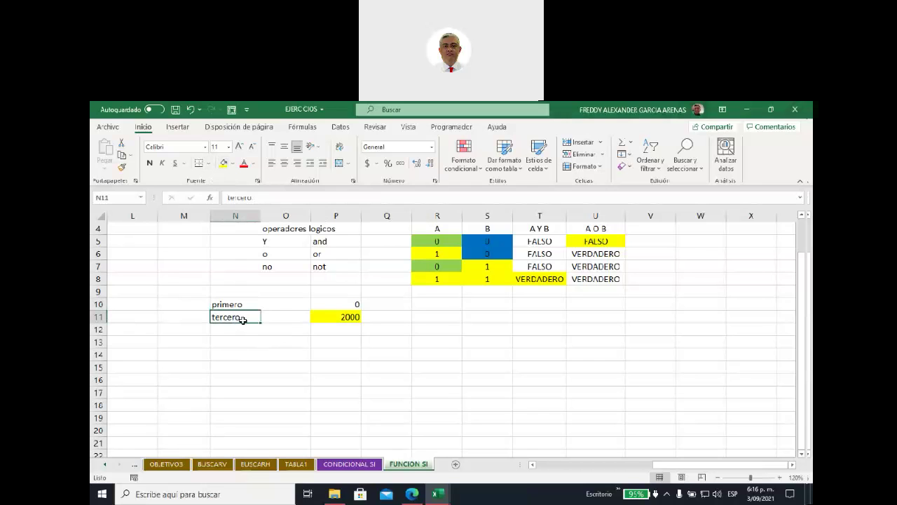
type("segundo")
left_click(231, 304)
type("tercero")
left_click(281, 376)
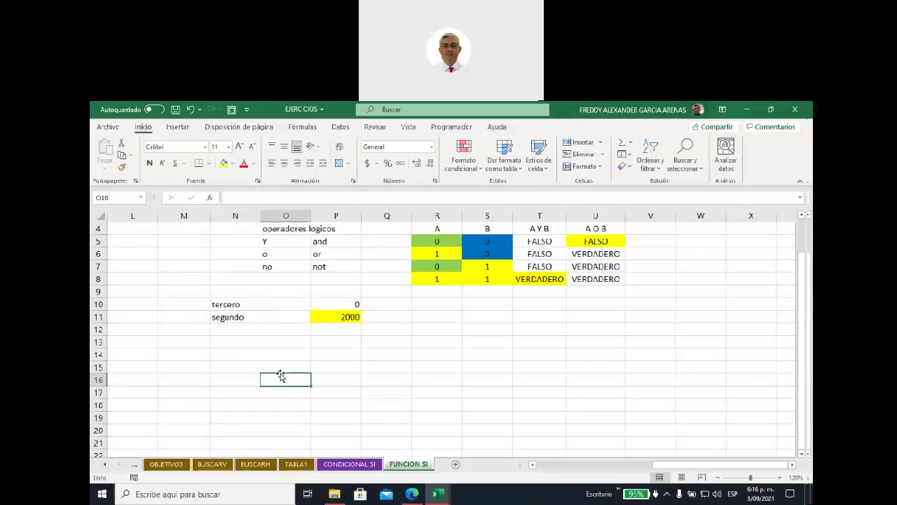
left_click(321, 319)
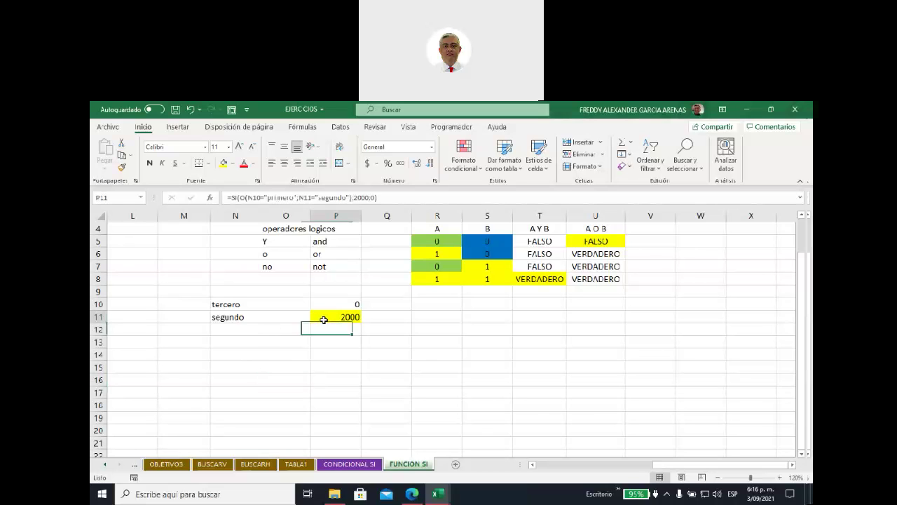
left_click(238, 317)
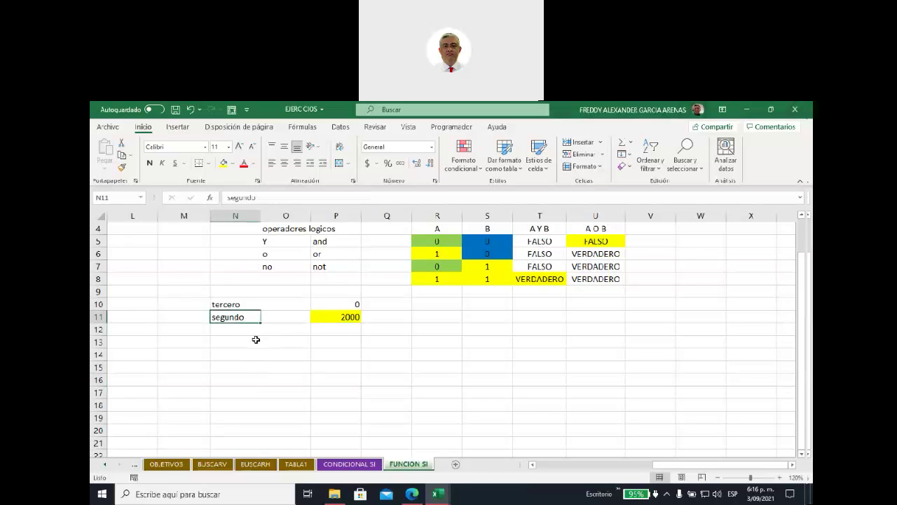
left_click(236, 304)
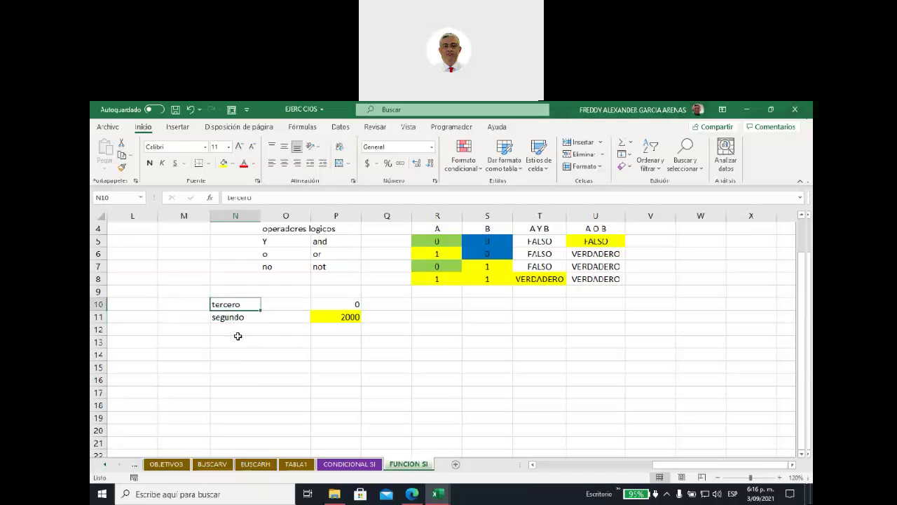
left_click(236, 316)
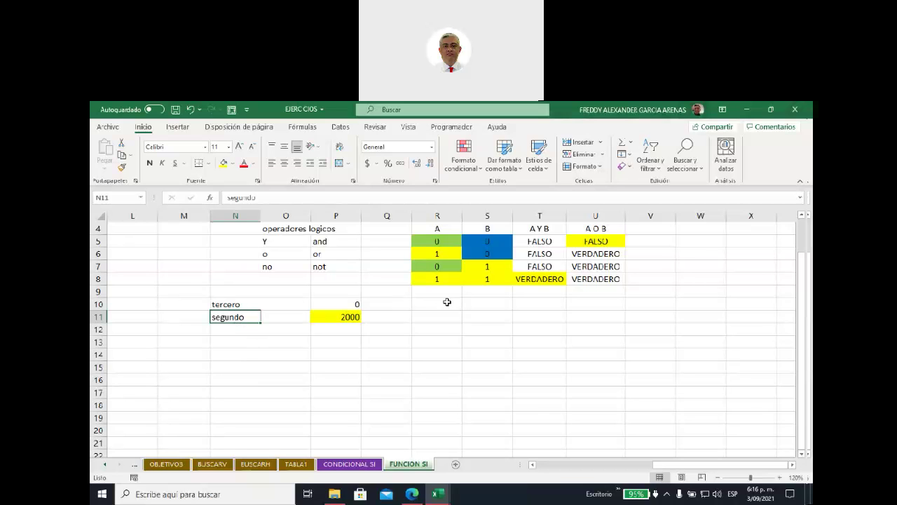
Fill truth table cells S7 and R6 and the A O B results in U6:U8 with orange.
left_click(477, 265)
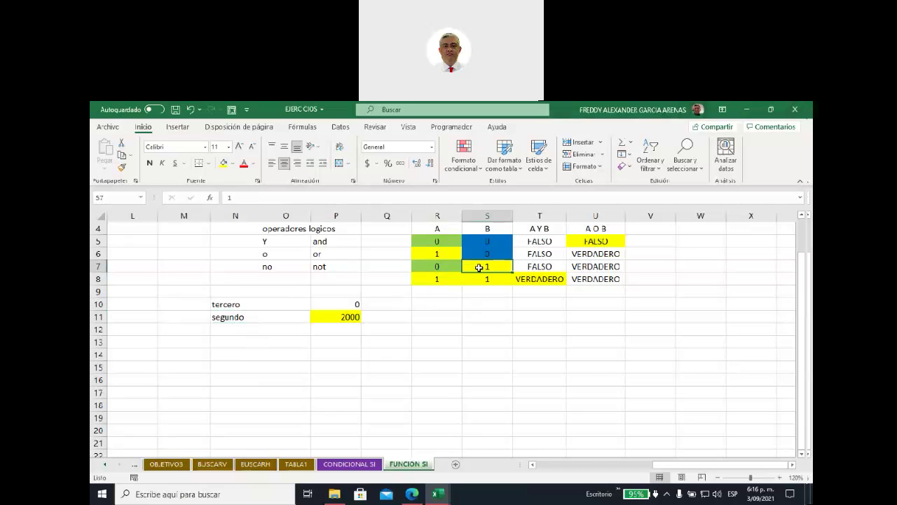
left_click(230, 163)
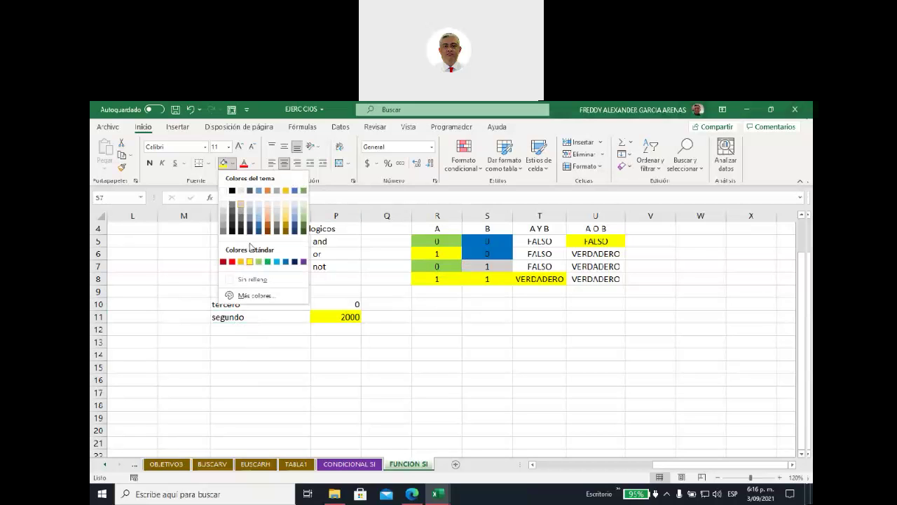
left_click(241, 261)
left_click(435, 254)
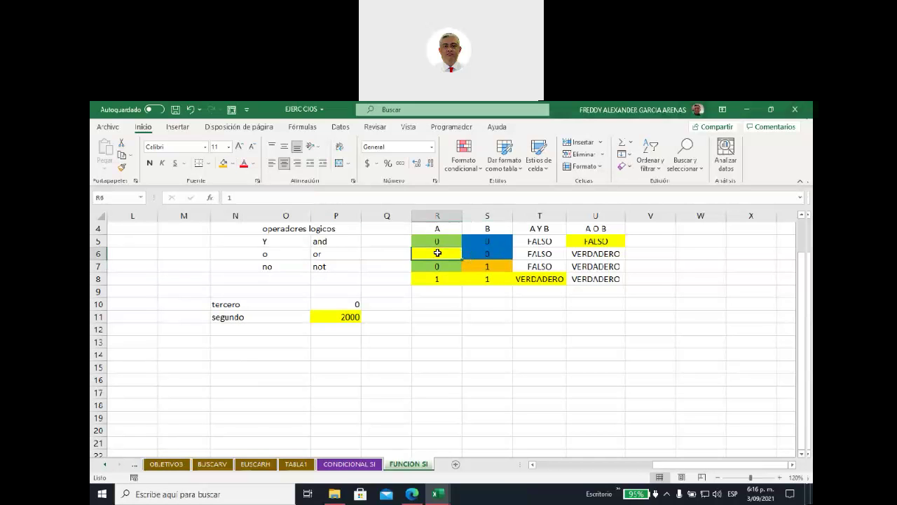
left_click(223, 163)
left_click_drag(597, 251, 596, 278)
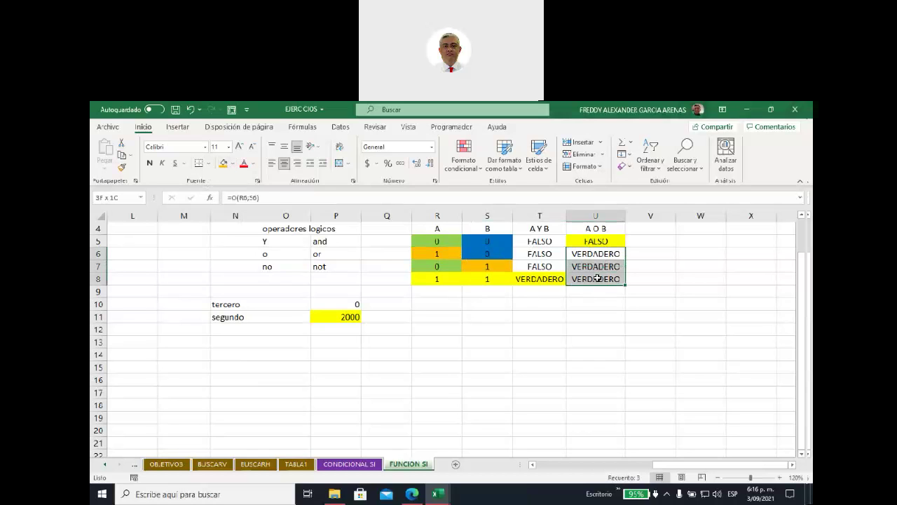
left_click(222, 167)
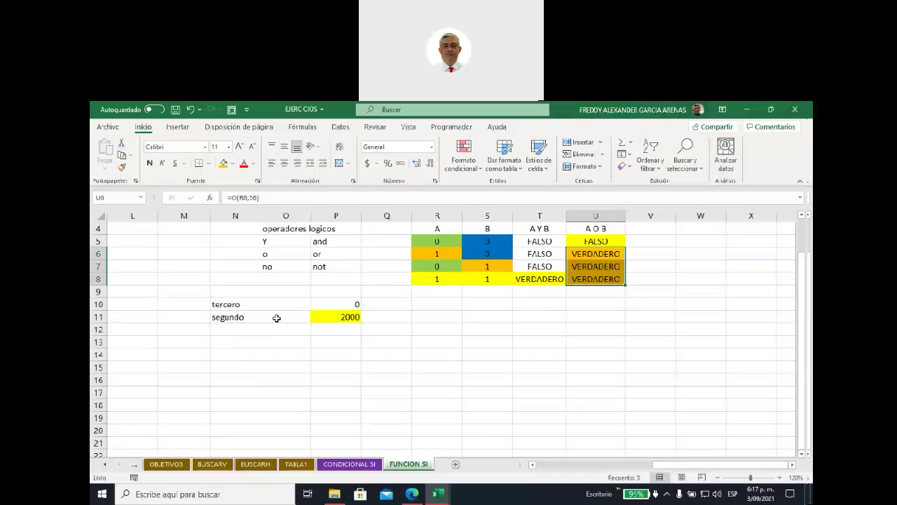
Enter "primero" in cell N10 to meet both conditions.
left_click(222, 314)
left_click(222, 305)
type("priemro")
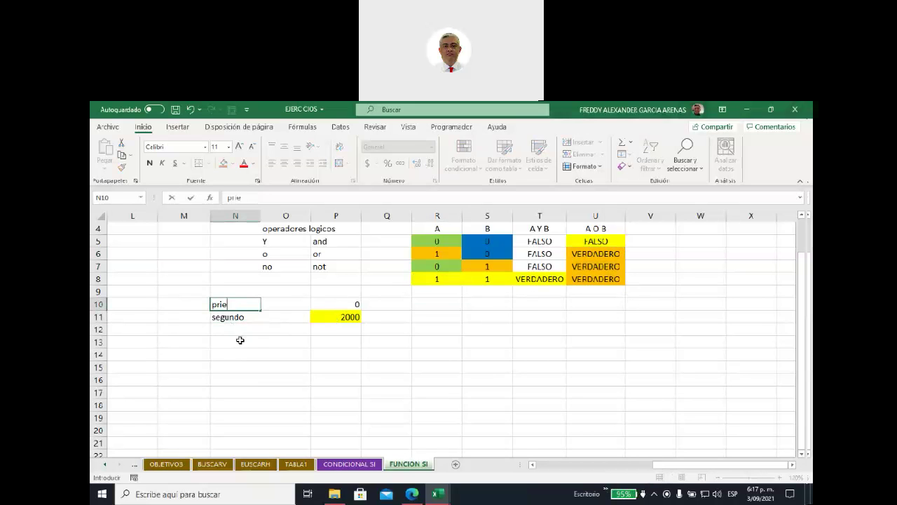
key("BackSpace")
key("BackSpace")
key("BackSpace")
key("BackSpace")
type("mero")
left_click(249, 351)
Clear cell N11 so only the first condition is met, and select P11 to review its O formula.
left_click(232, 306)
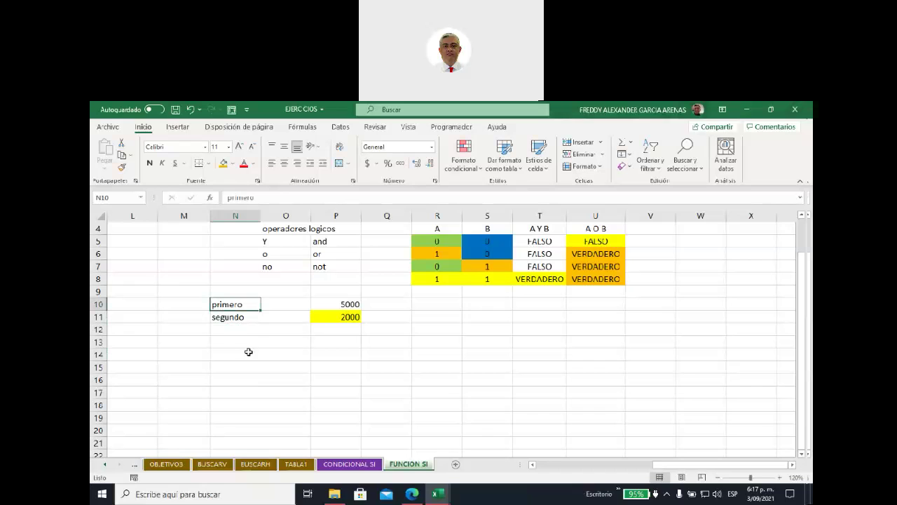
left_click(236, 318)
left_click(234, 304)
left_click(236, 317)
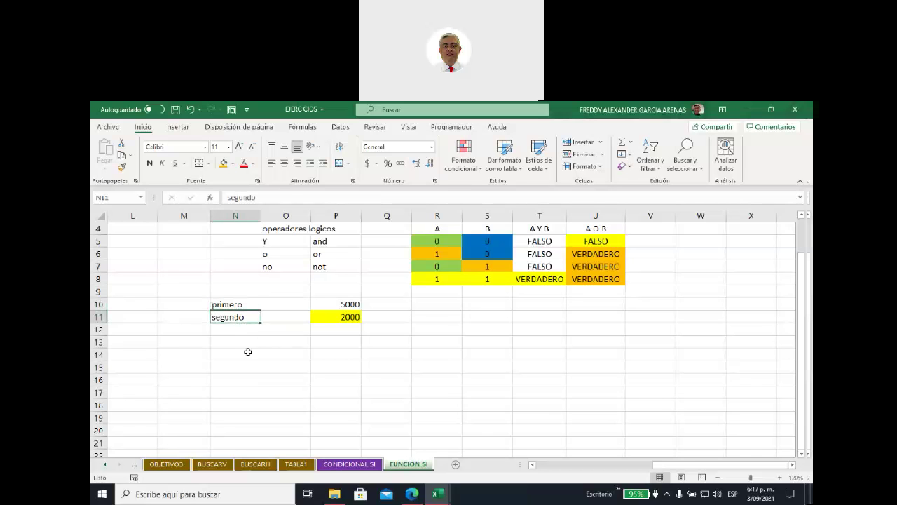
type("ter")
key("BackSpace")
key("BackSpace")
key("BackSpace")
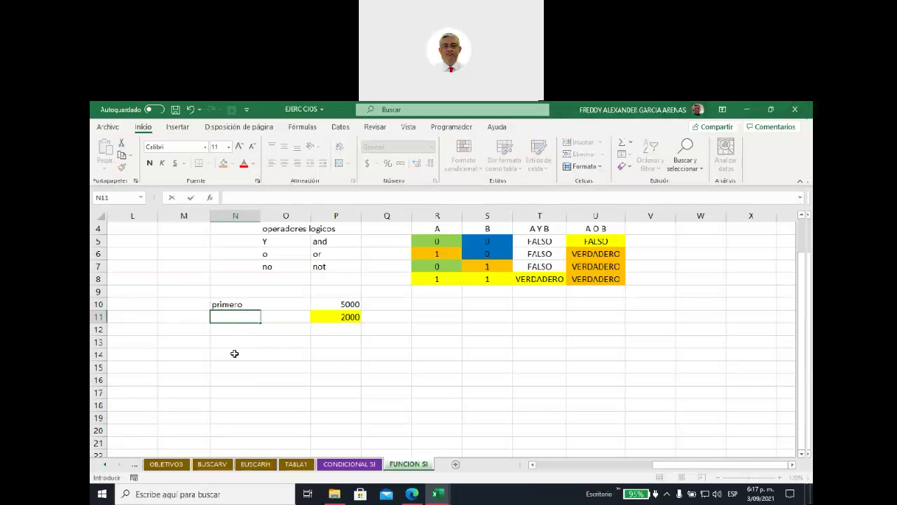
left_click(235, 354)
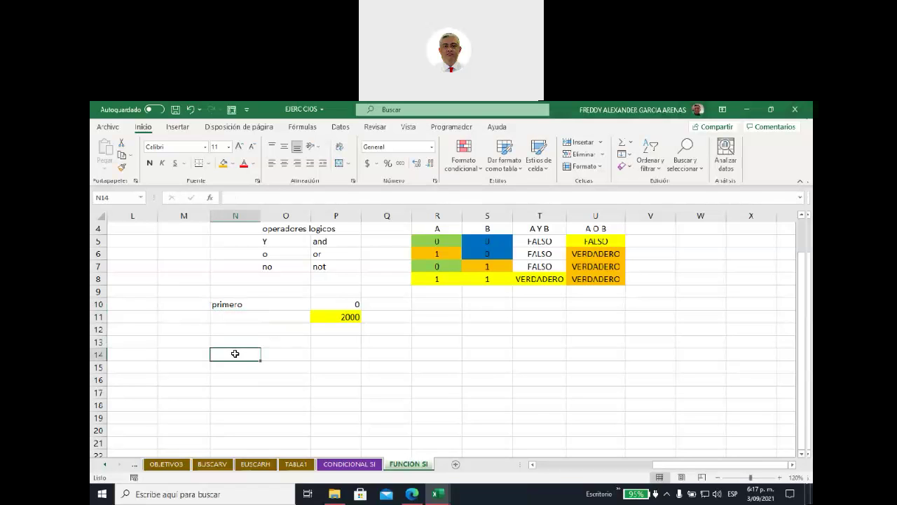
left_click(324, 320)
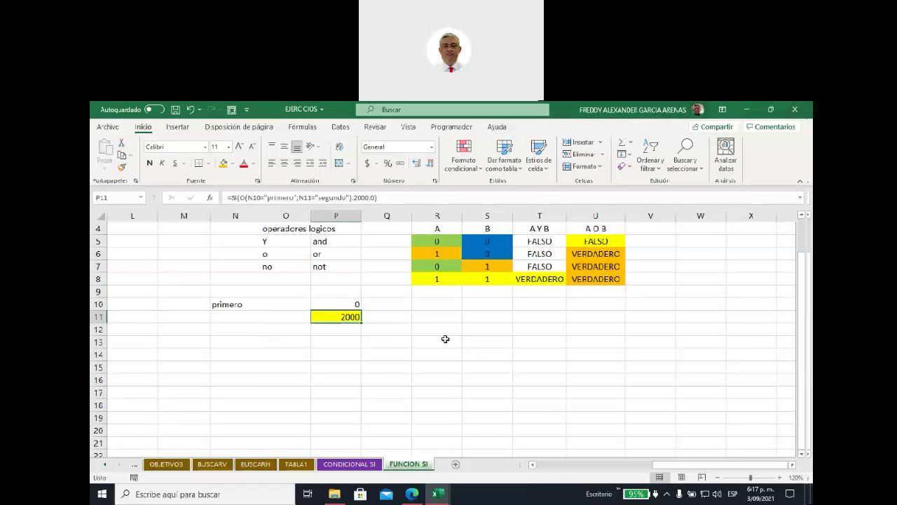
Delete the content of cell N10 so that neither condition is met.
left_click(232, 306)
left_click(231, 316)
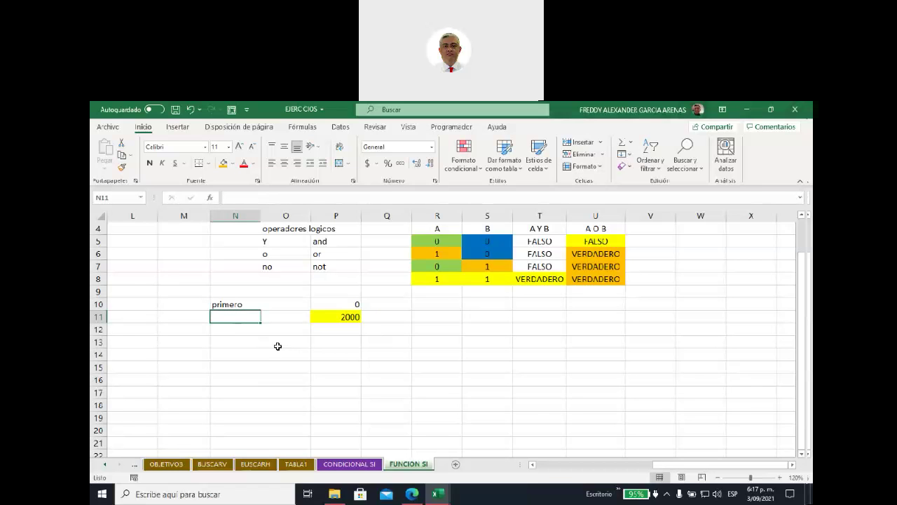
left_click(227, 303)
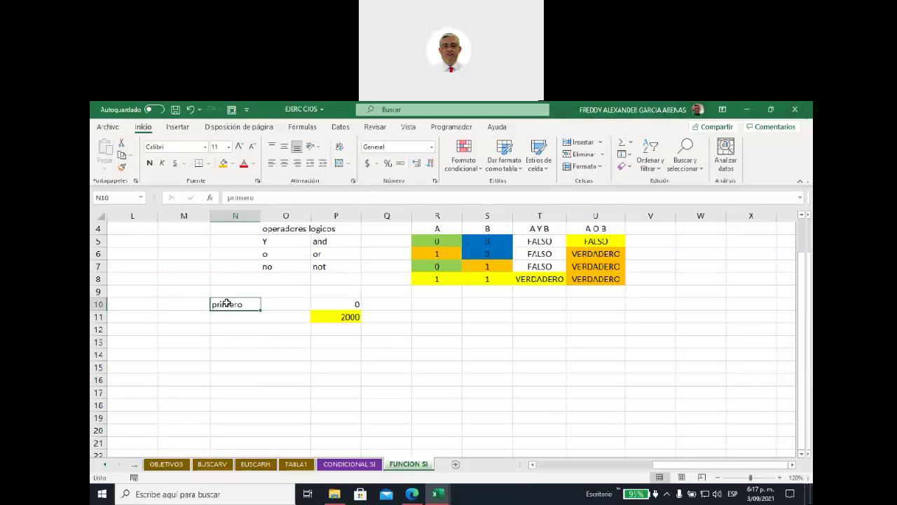
key("Delete")
left_click(278, 356)
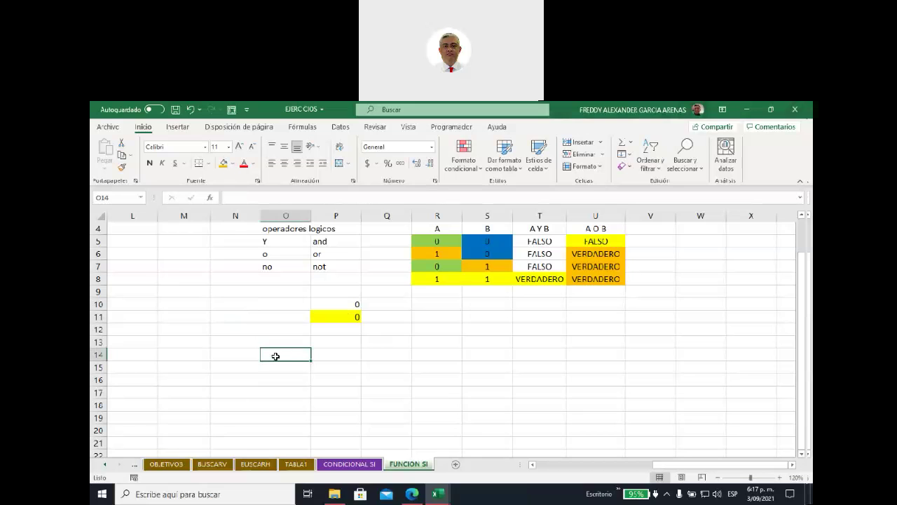
Enter "segundo" in cell N11 to test the O formula with only the second condition met.
left_click(229, 316)
type("segundo")
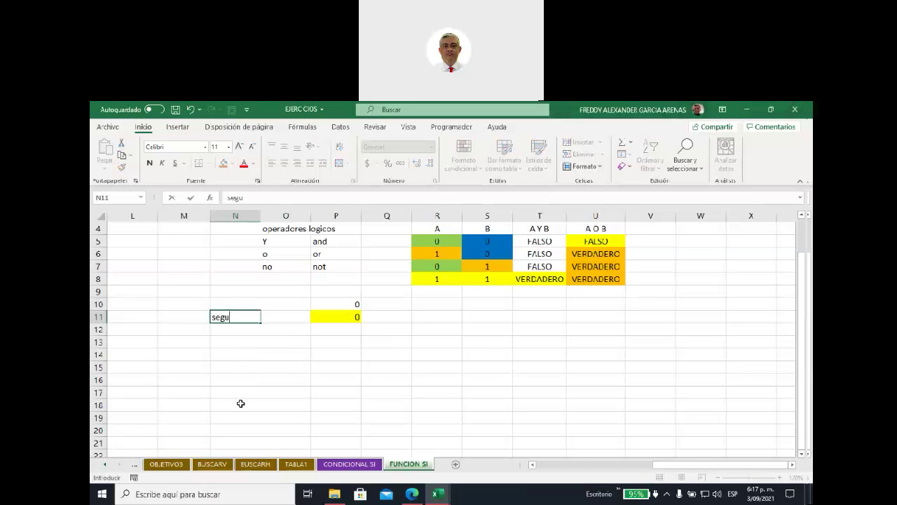
left_click(285, 365)
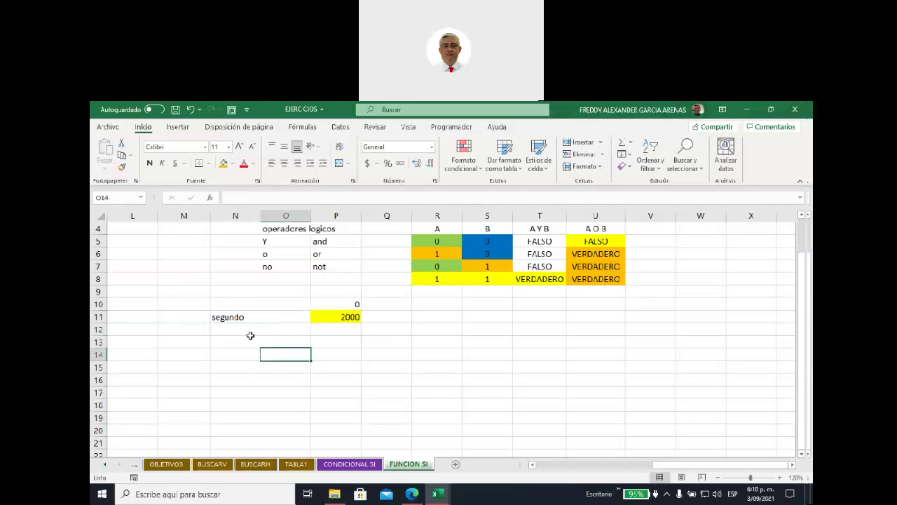
Clear cell N11 and review the P11 formula against the two empty condition cells.
left_click(237, 320)
key("Delete")
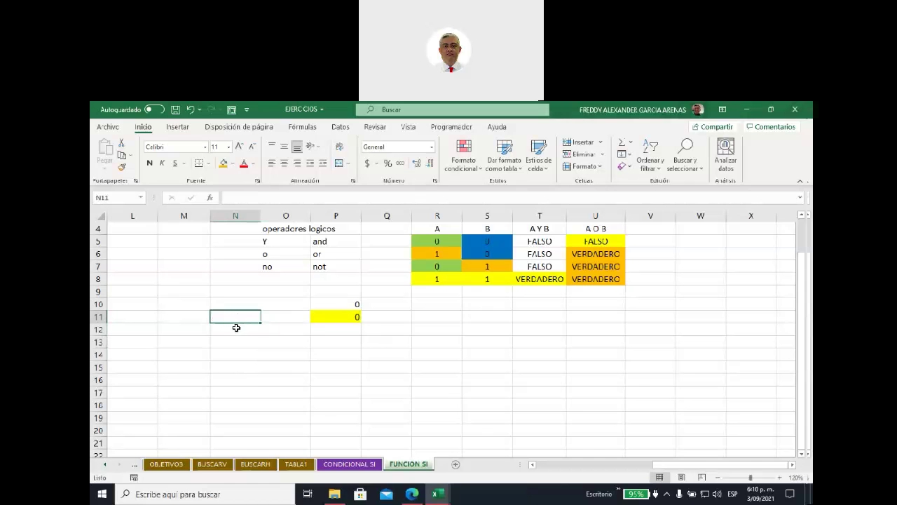
left_click(329, 319)
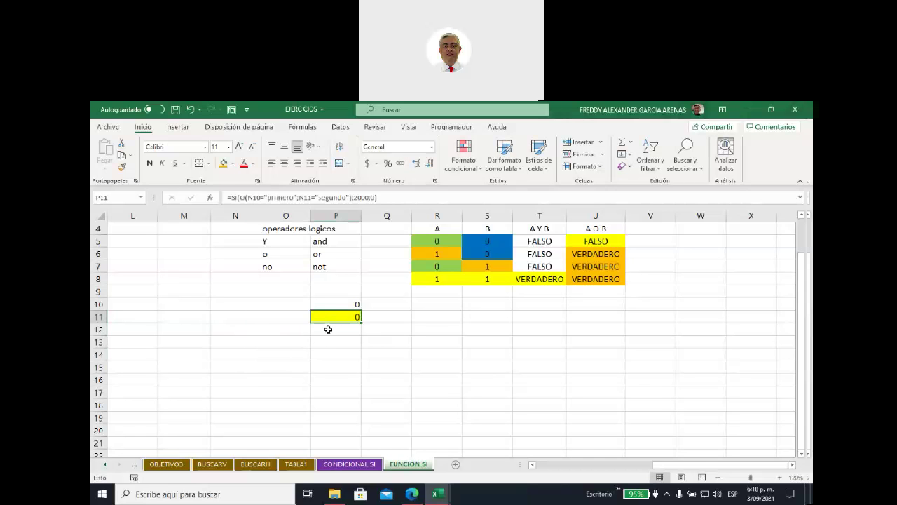
left_click(247, 304)
left_click(243, 315)
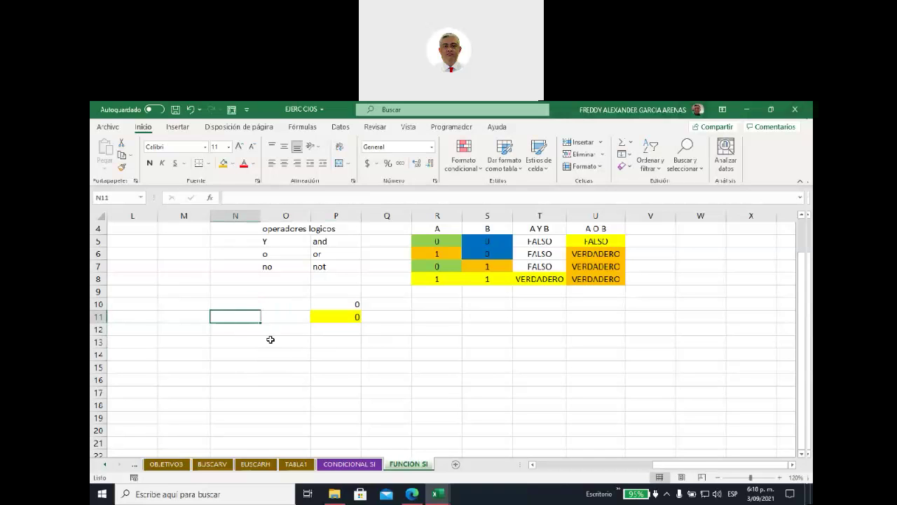
Examine the empty condition cells N10 and N11, the Y and O operator entries, and the O formula in P11.
left_click(240, 303)
left_click(237, 315)
left_click(238, 303)
left_click(239, 315)
left_click(329, 319)
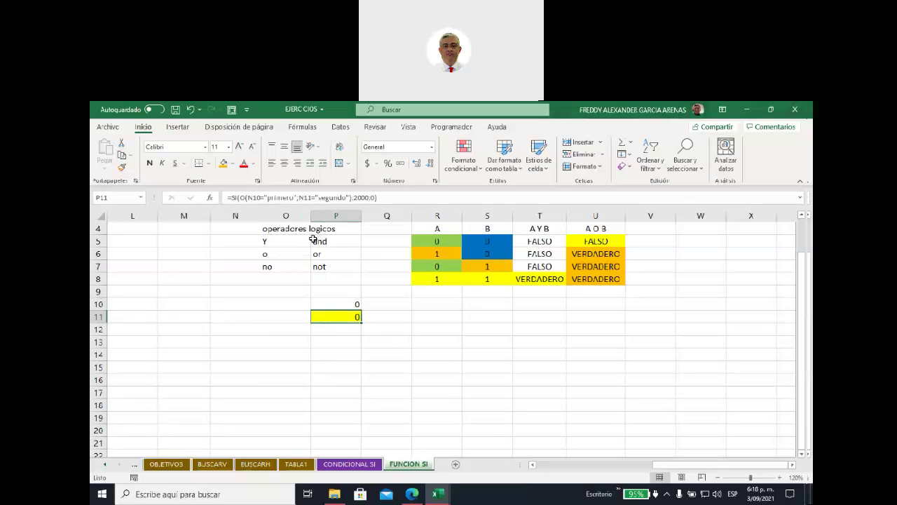
left_click_drag(281, 239, 284, 254)
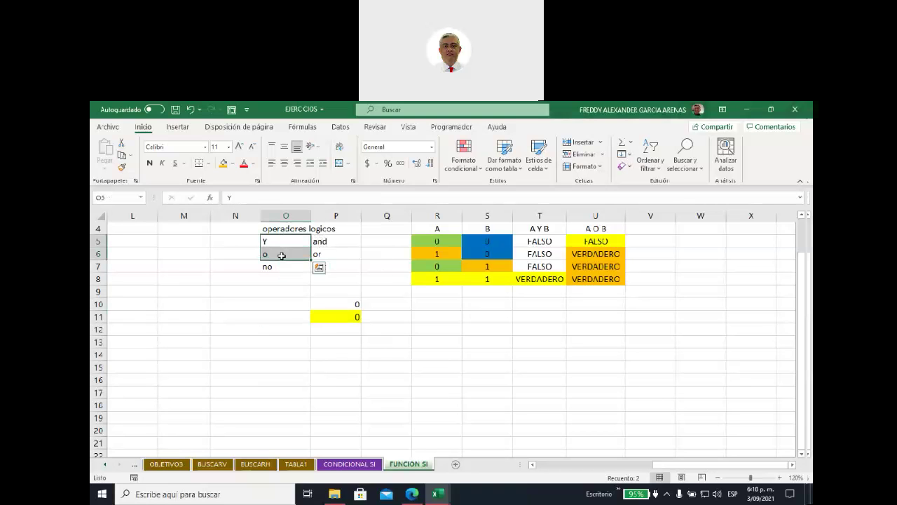
left_click(327, 315)
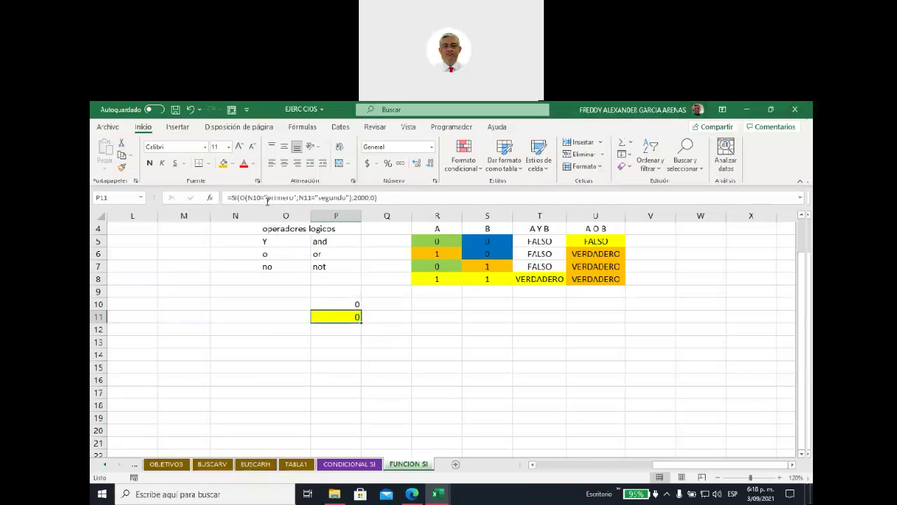
left_click(229, 306)
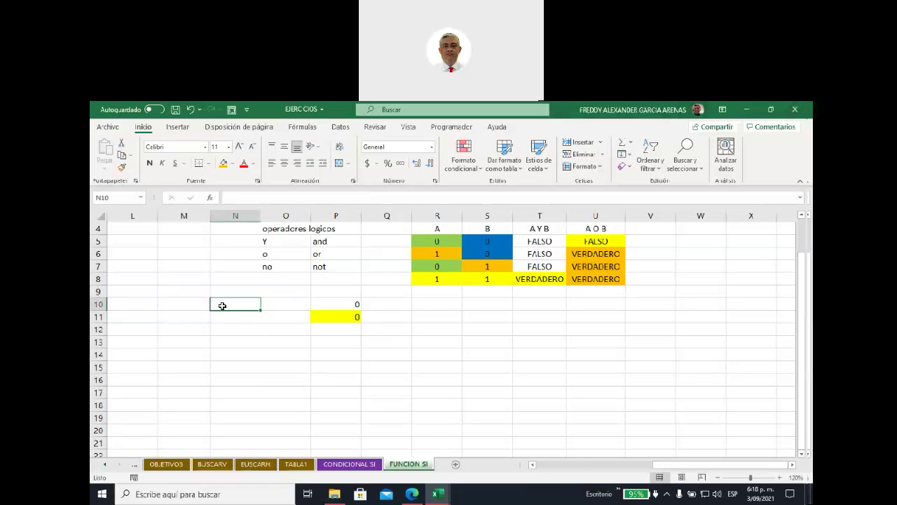
Label the two condition rows with "madre c" in M10 and "mas 2 hij" in M11.
left_click(185, 303)
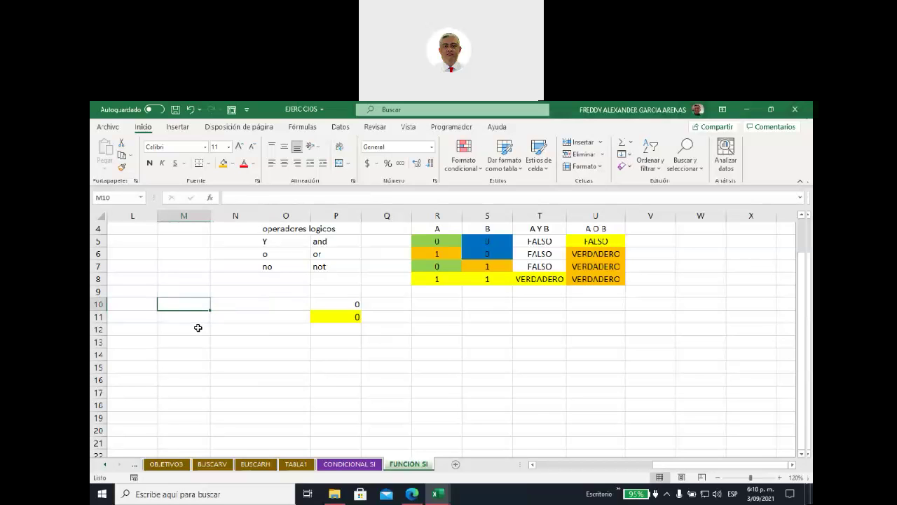
type("madre")
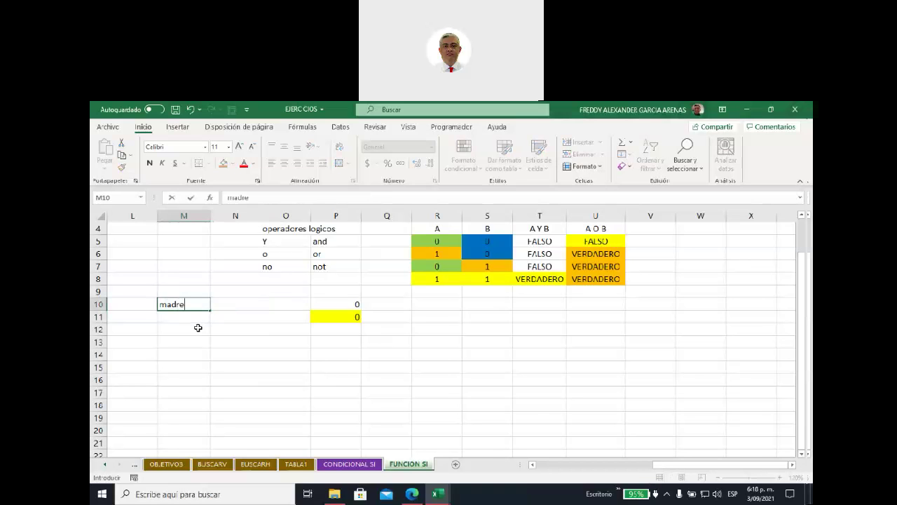
type(" c")
left_click(236, 304)
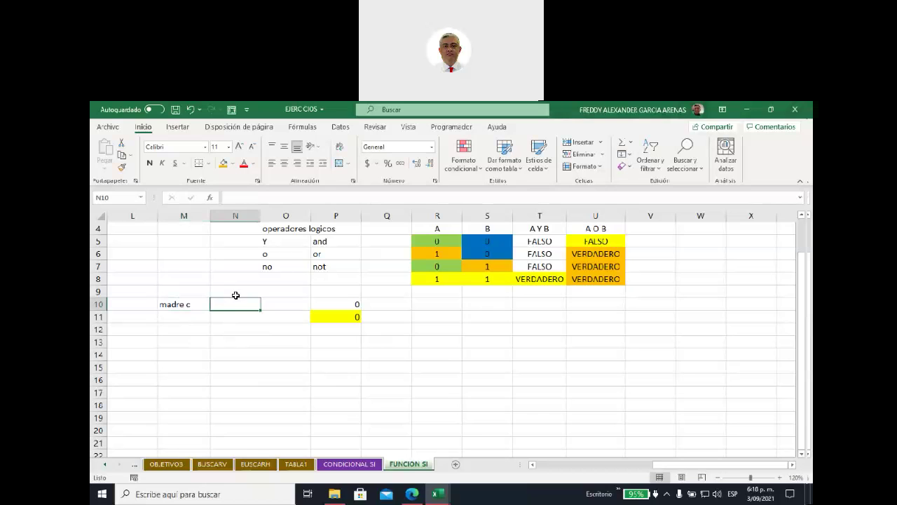
left_click(193, 316)
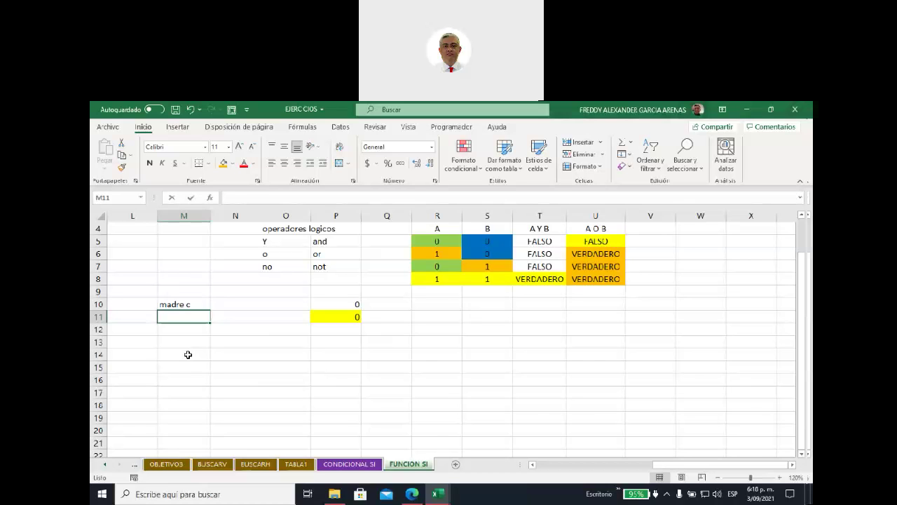
type("mas 2 hij")
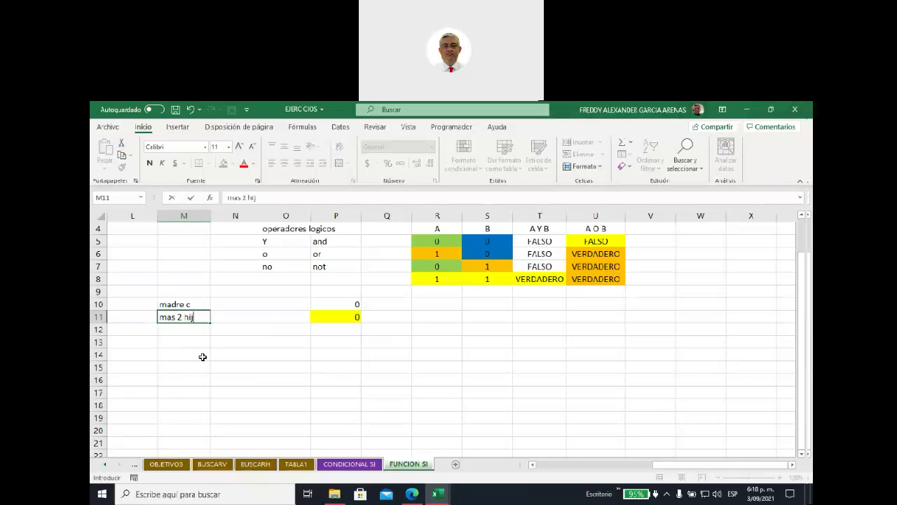
left_click(203, 356)
left_click(228, 306)
left_click(229, 315)
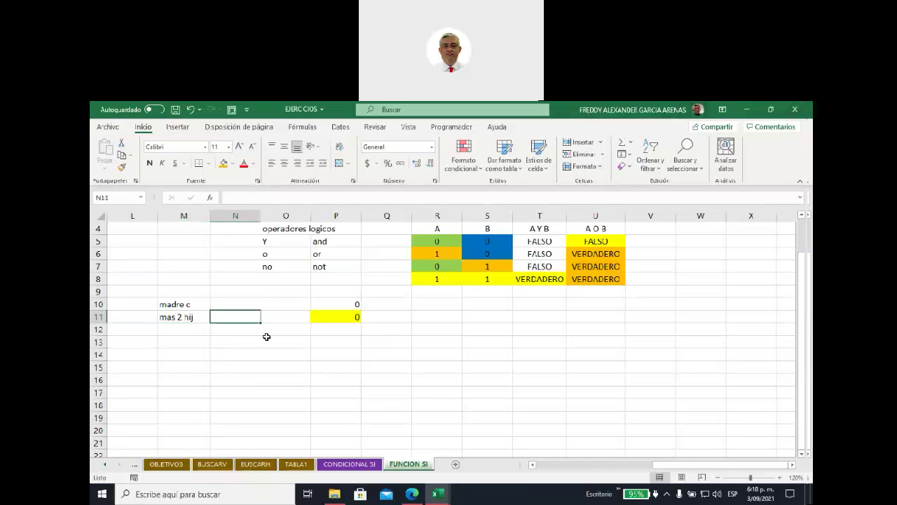
Change the Y formula in P10 so that it tests both N10 and N11 for "si".
left_click(320, 305)
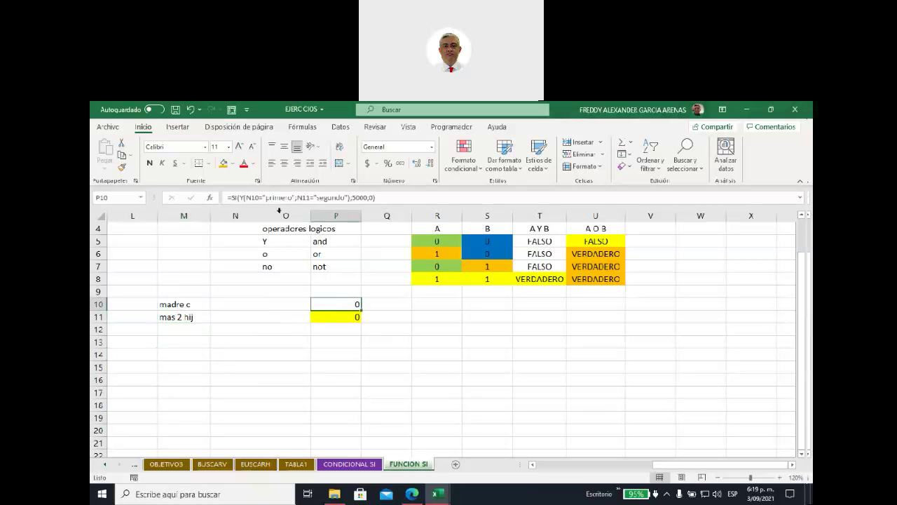
left_click(267, 197)
left_click_drag(275, 197, 293, 197)
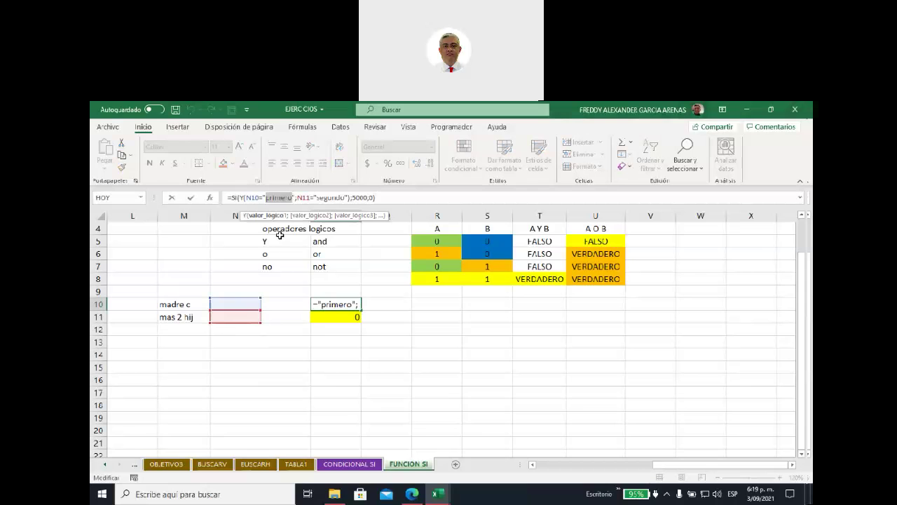
type("si")
scroll(281, 231, "up", 1)
left_click_drag(295, 197, 321, 196)
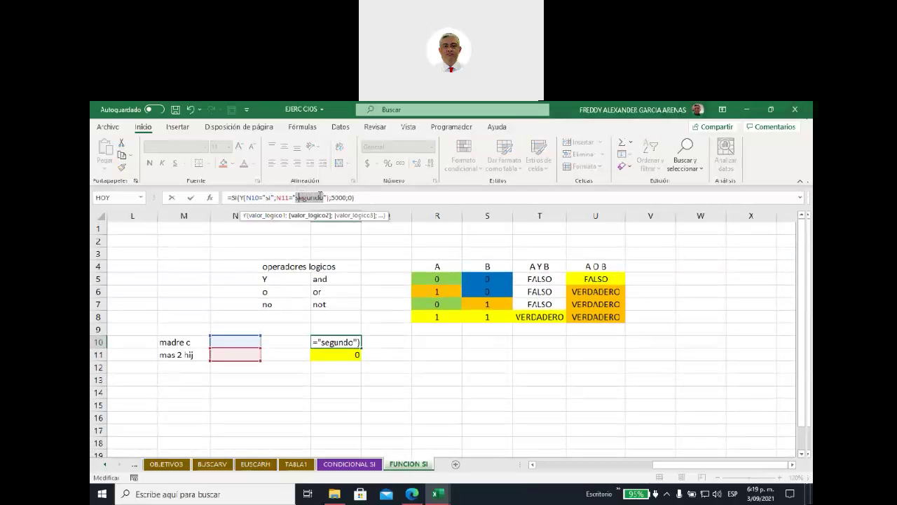
type("si")
left_click(348, 393)
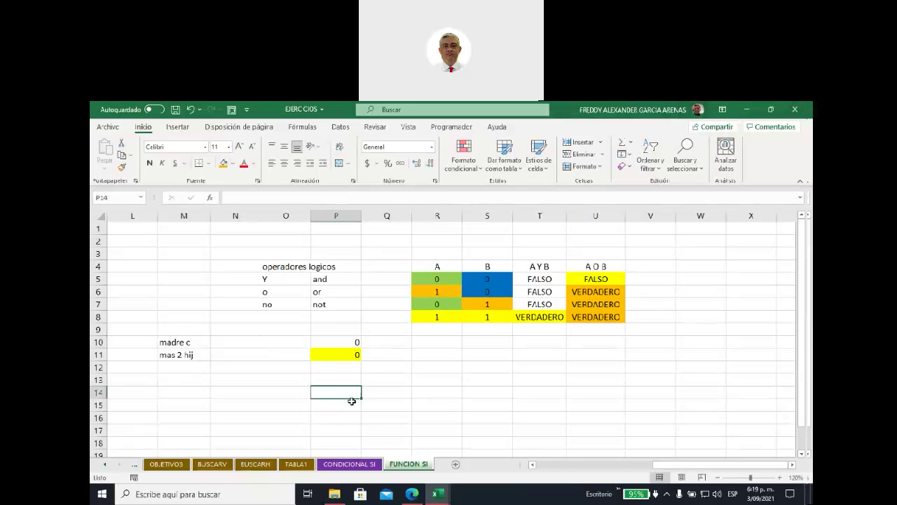
Add the note "los dos, 5000" in cell Q10 beside the Y formula.
left_click(380, 341)
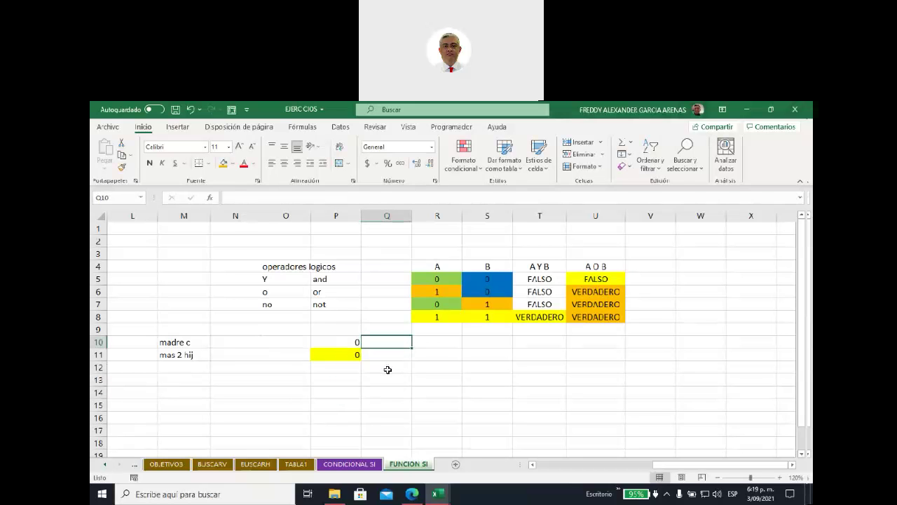
type("los dos,")
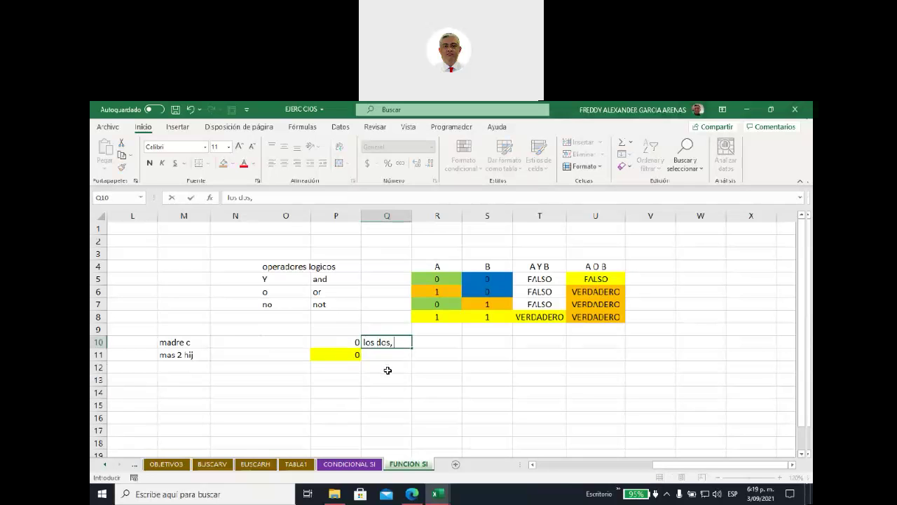
left_click(335, 341)
left_click(375, 343)
left_click(284, 197)
type("5000")
left_click(373, 396)
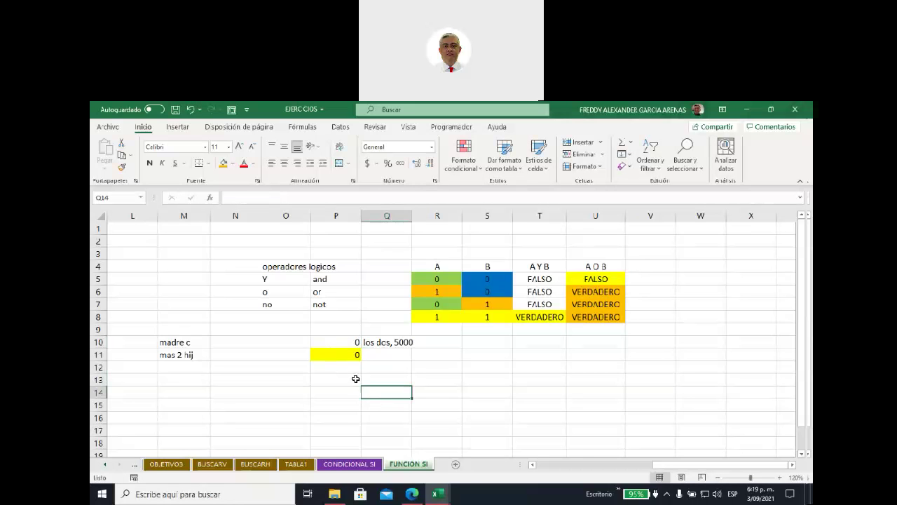
Correct the amount in the Q10 note so that it reads "los dos, 50000".
left_click(379, 340)
type("5000")
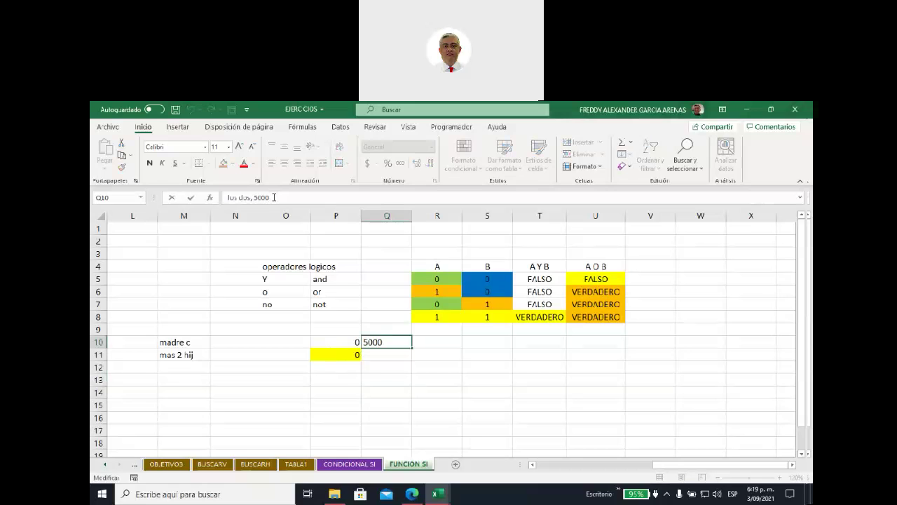
type("0")
left_click(393, 406)
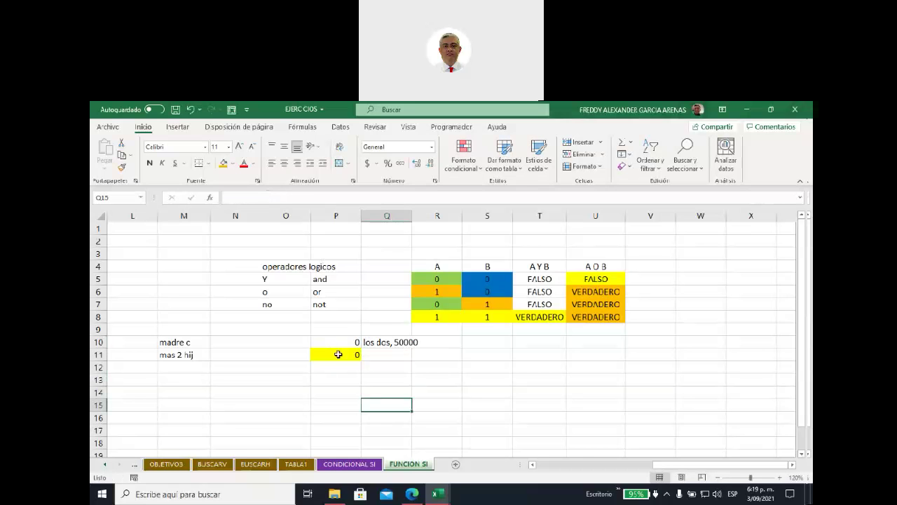
Set the value-if-true in the P10 formula to 50000 and reselect the cell to review it.
left_click(337, 343)
left_click(320, 197)
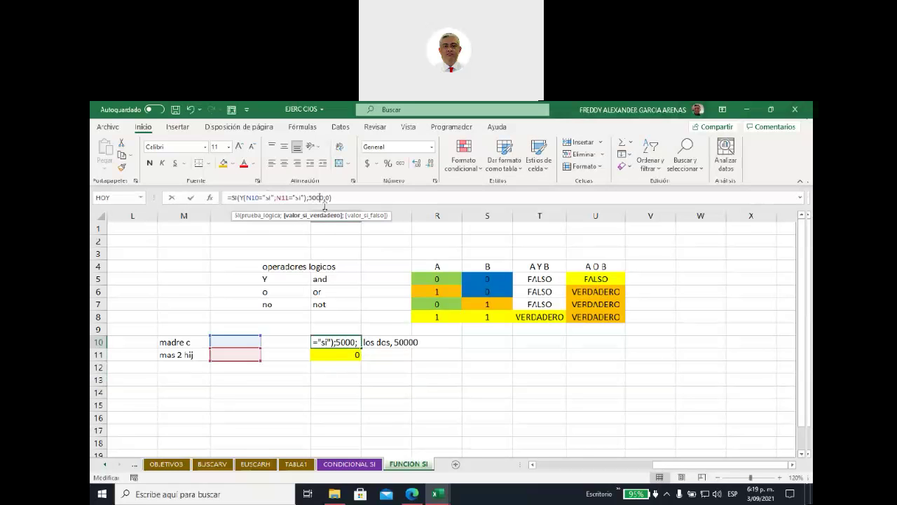
left_click(388, 409)
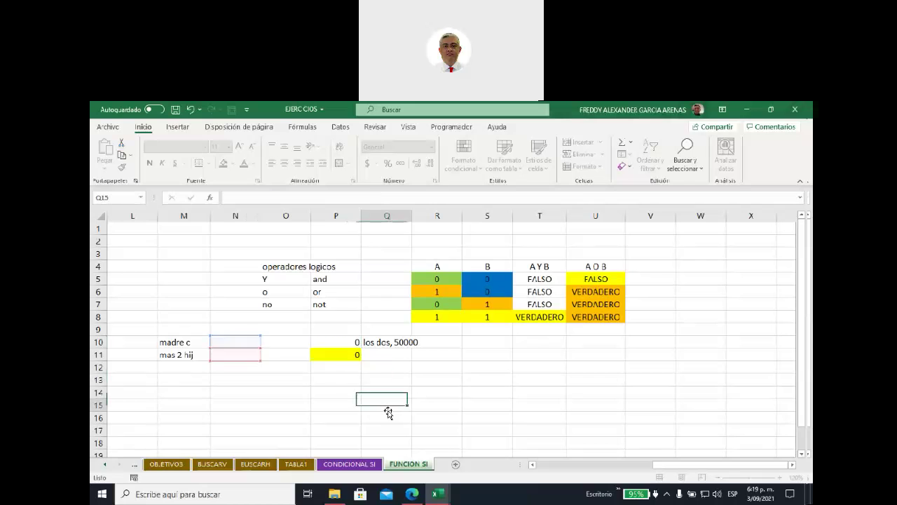
left_click(331, 344)
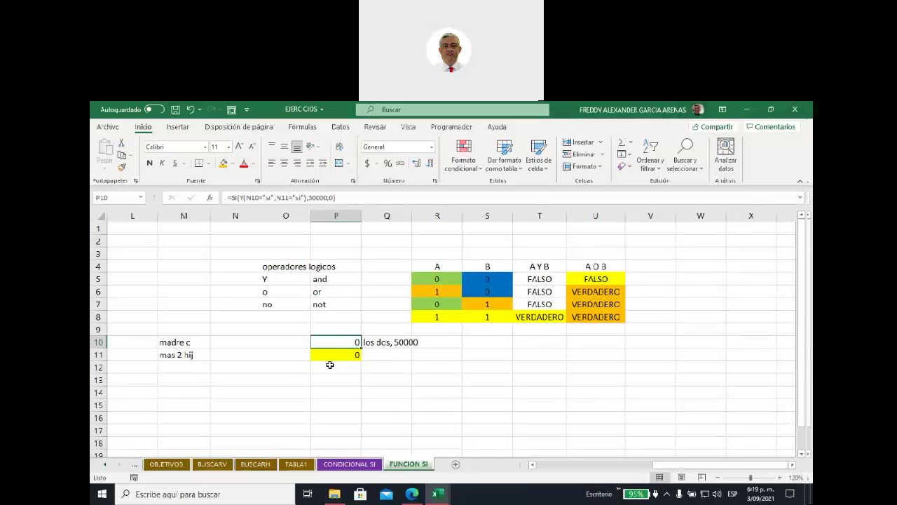
Enter "si" in N10 and "no" in N11 to test the Y formula with only the first condition met.
left_click(236, 346)
type("si")
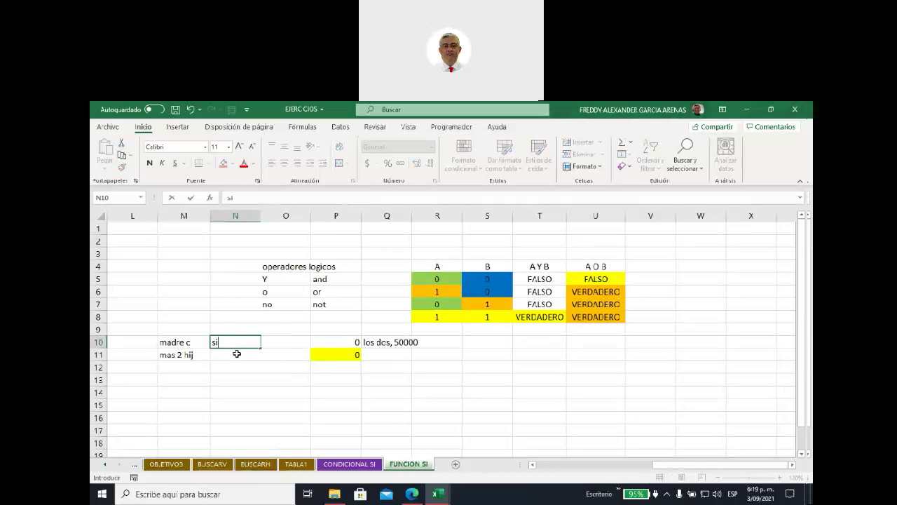
left_click(237, 354)
type("no")
key("Return")
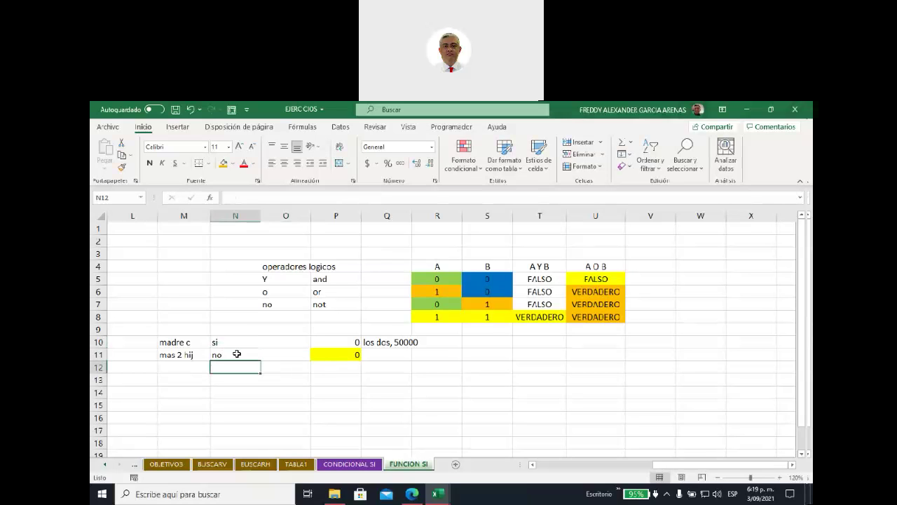
Enter "no" in N10 and "si" in N11 to test the Y formula with only the second condition met.
key("Up")
key("Up")
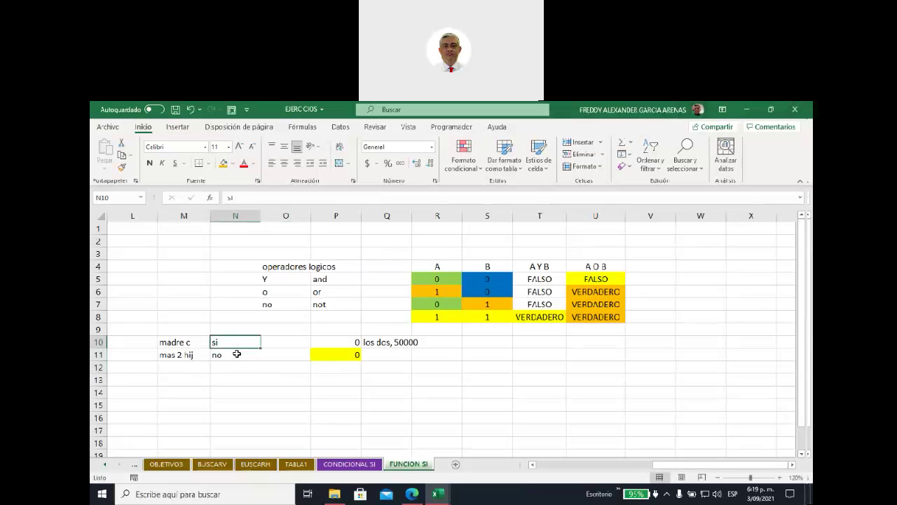
type("no")
key("Return")
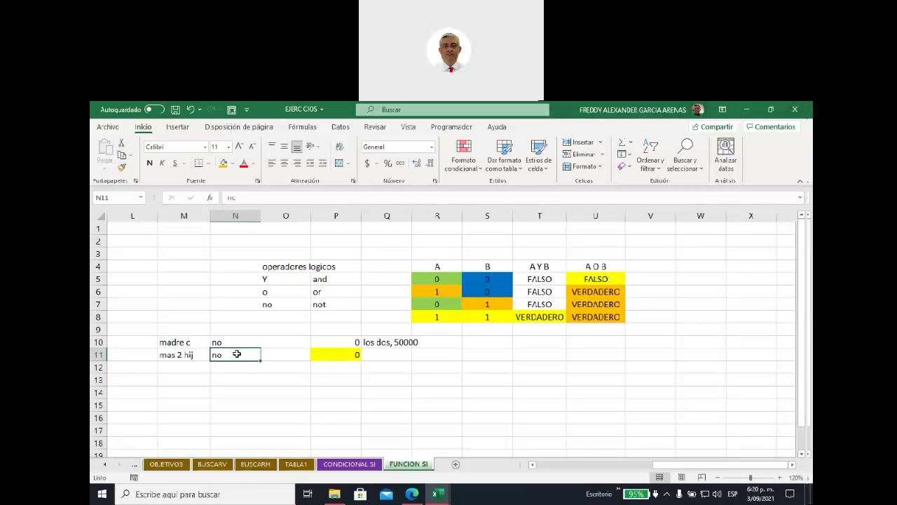
type("si")
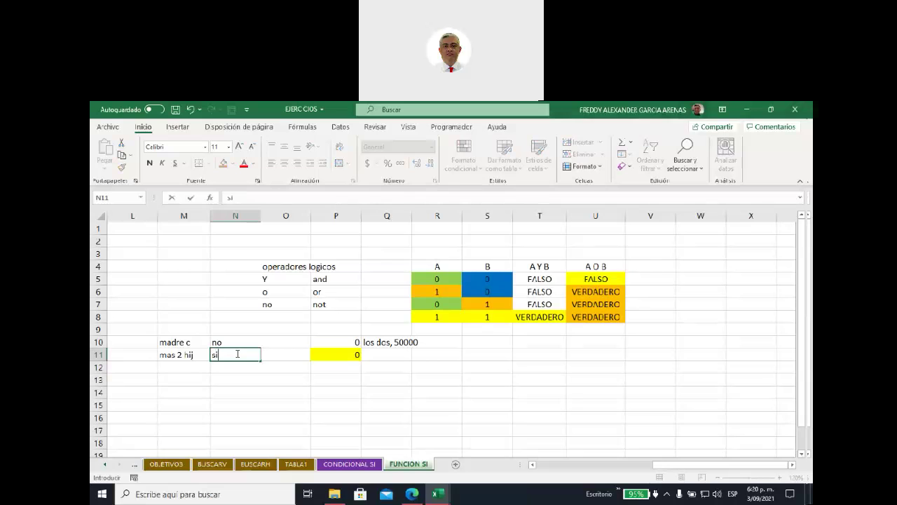
key("Return")
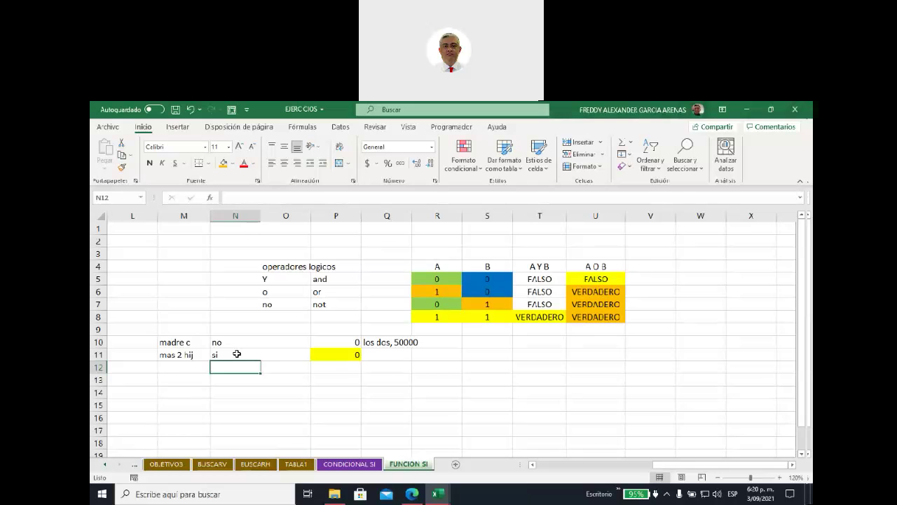
Change N10 to "si" to test the Y formula with both conditions met.
key("Up")
key("Up")
type("si")
key("Return")
key("Up")
key("Up")
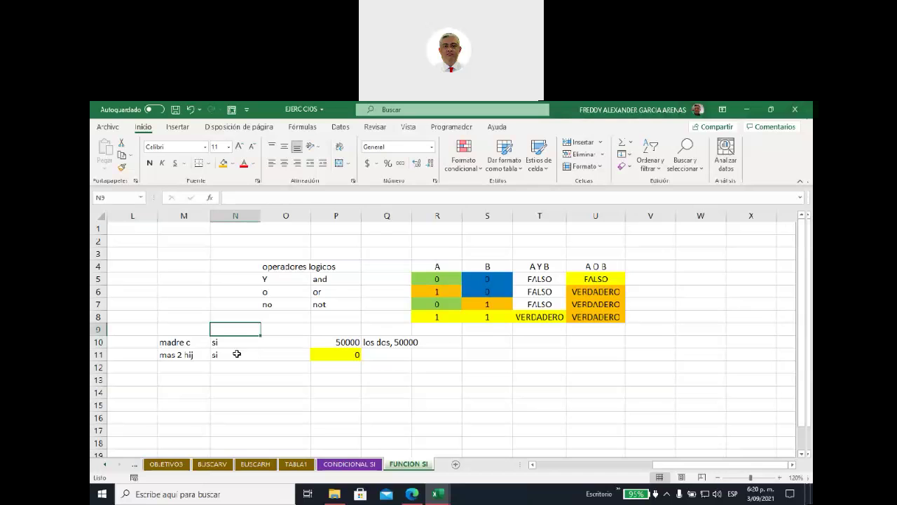
Edit the O formula in P11 so that it tests both N10 and N11 for "si".
left_click(329, 358)
left_click_drag(269, 199, 293, 197)
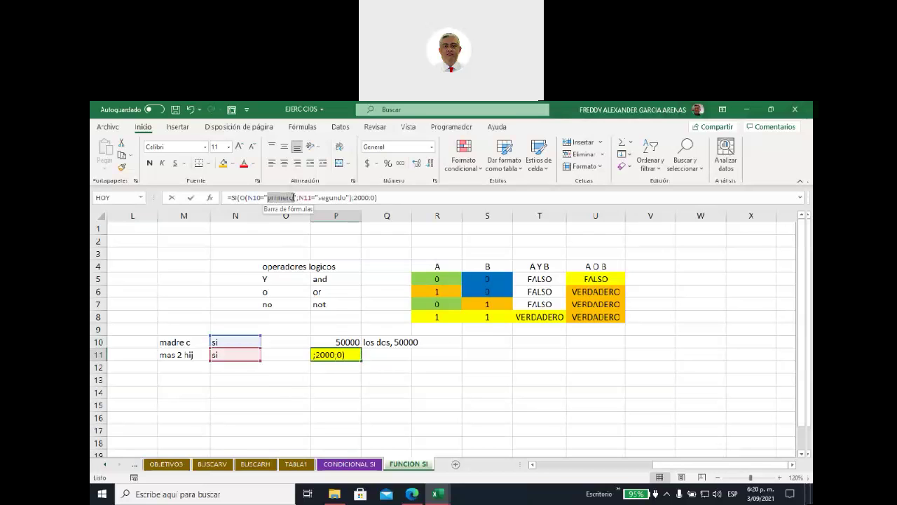
type("si")
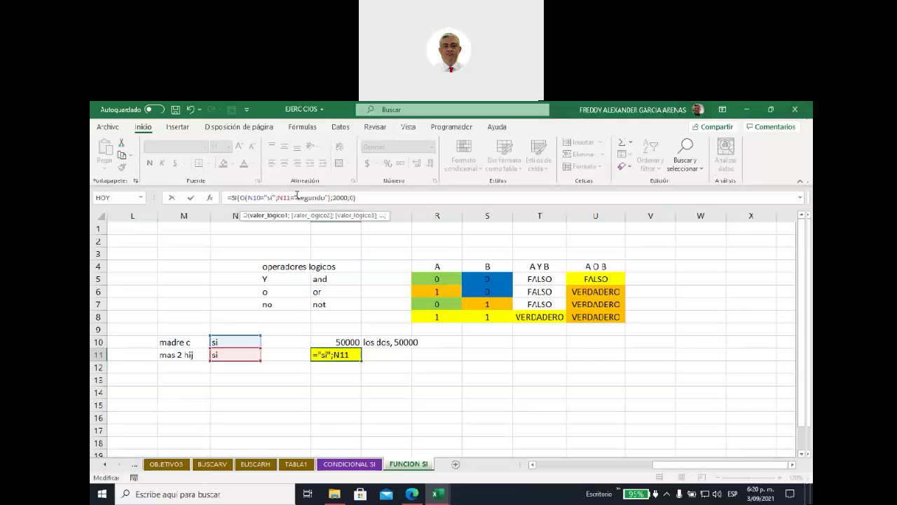
left_click_drag(297, 196, 323, 194)
key("BackSpace")
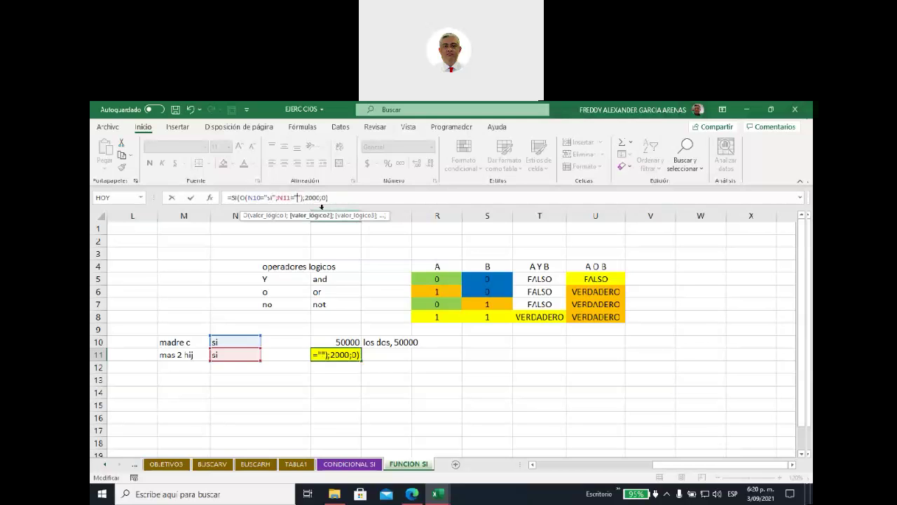
type("si")
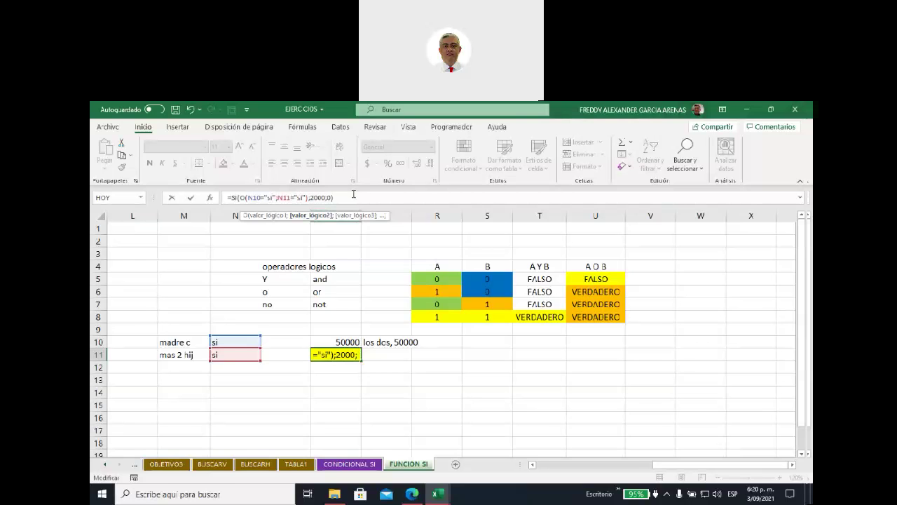
Set the value-if-true in the P11 formula to 20000 and select the condition cells N10:N11.
left_click(324, 197)
type("0")
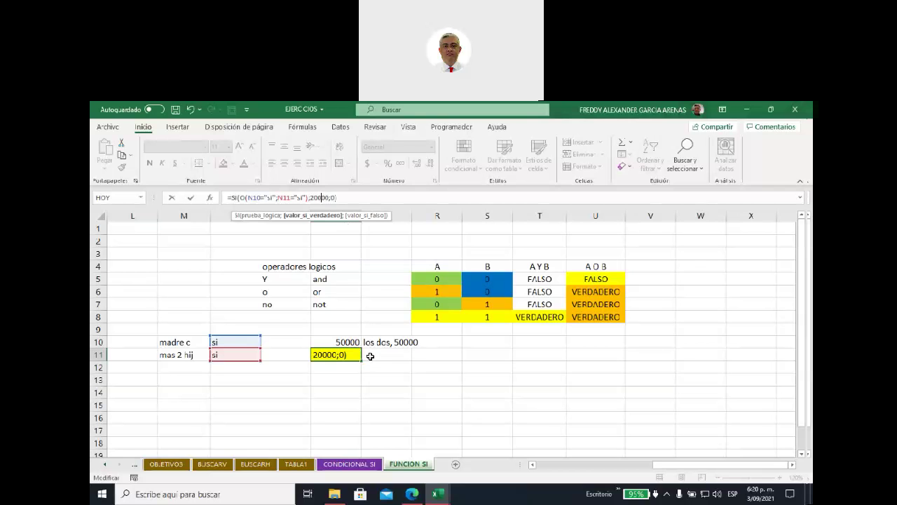
key("Return")
left_click_drag(226, 343, 226, 356)
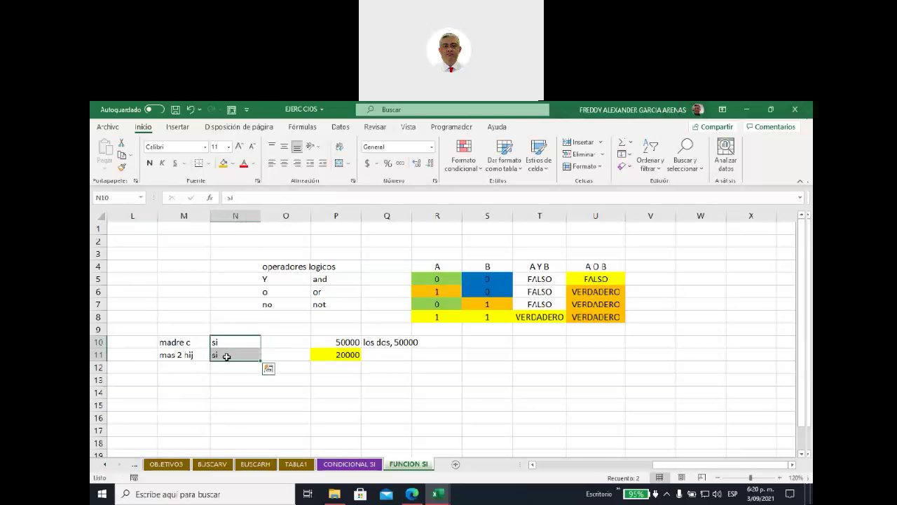
Clear N10:N11 and enter "no" in both cells to test the O formula in P11 with neither condition met.
key("Delete")
left_click(265, 392)
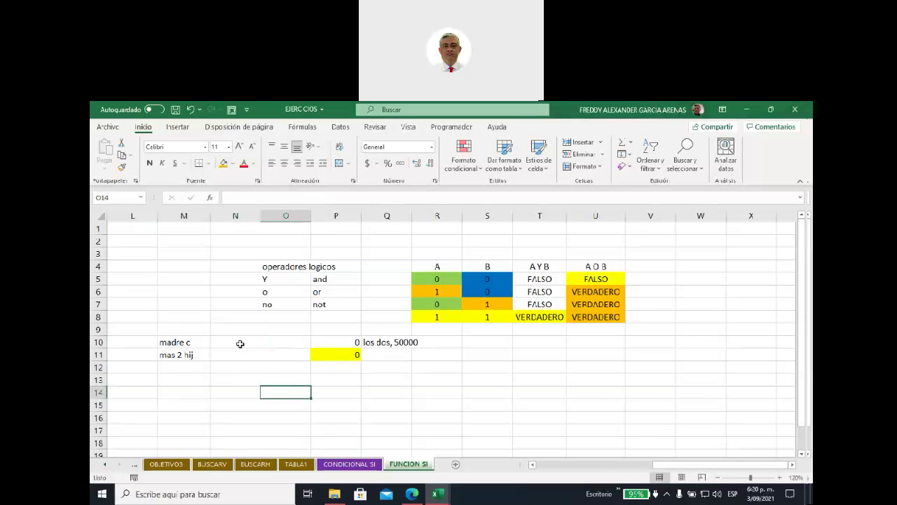
left_click(239, 343)
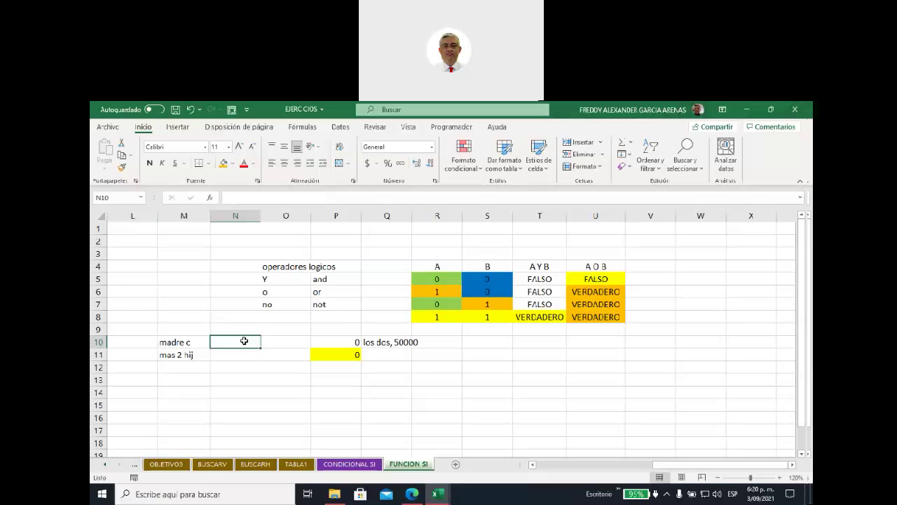
type("no")
key("Return")
type("no")
key("Return")
left_click(317, 353)
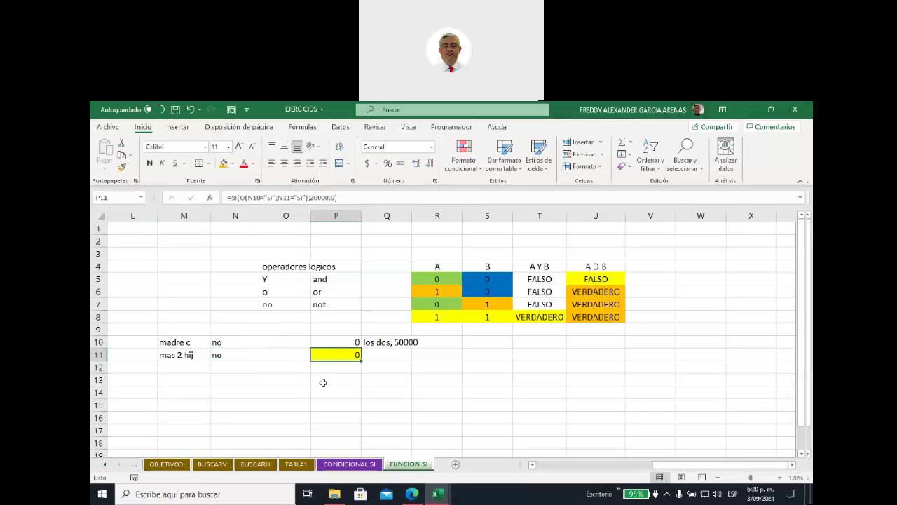
Set N10 to "si" to test the O formula with only the first condition met.
left_click(230, 342)
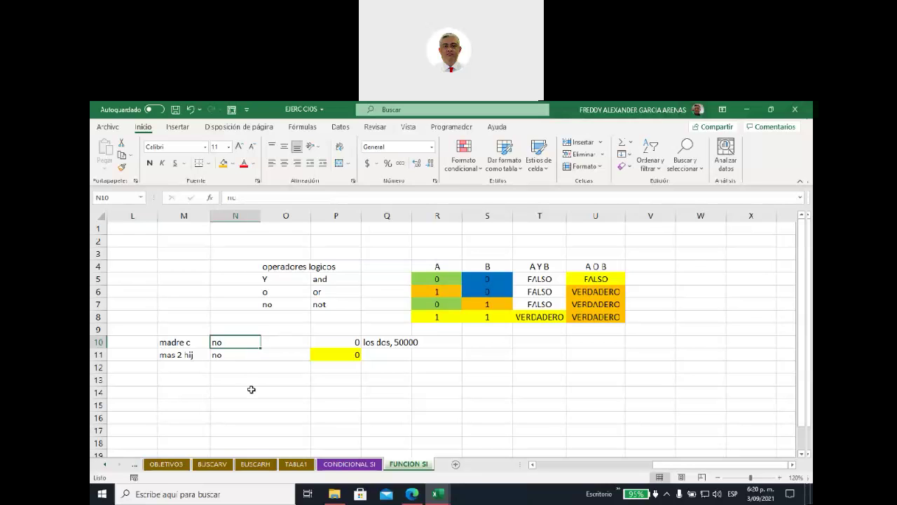
type("si")
left_click(222, 380)
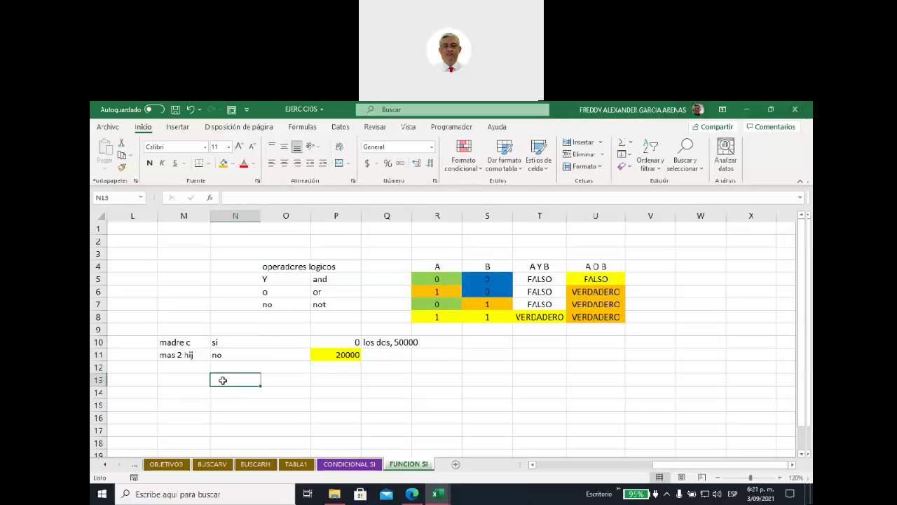
Set N10 to "no" and N11 to "si" to test the O formula with only the second condition met.
left_click(218, 343)
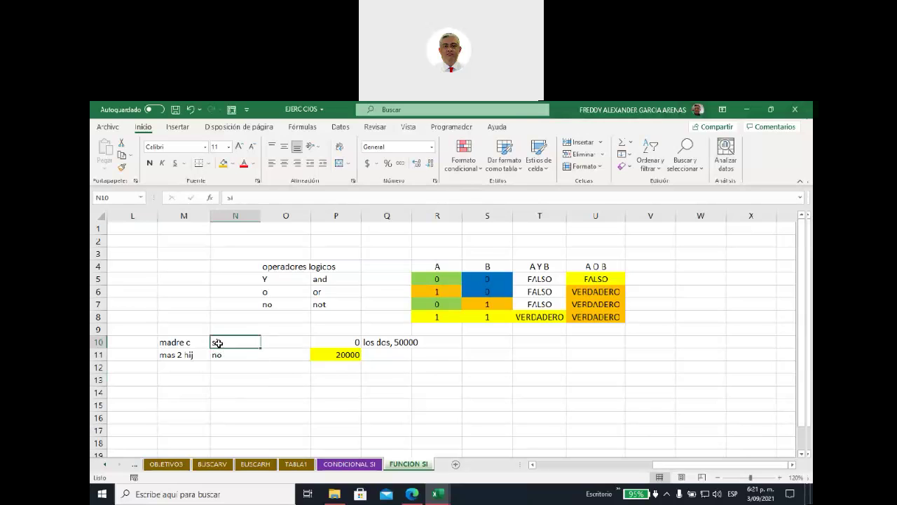
type("no")
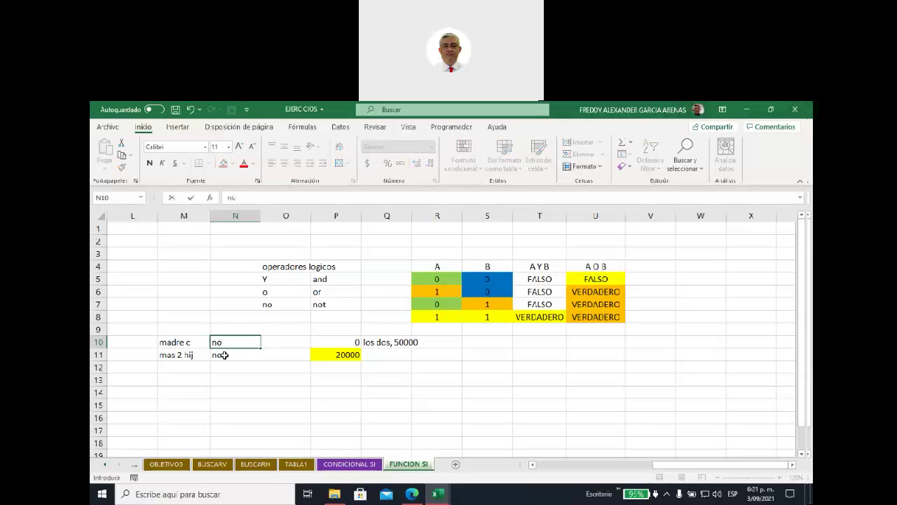
left_click(222, 355)
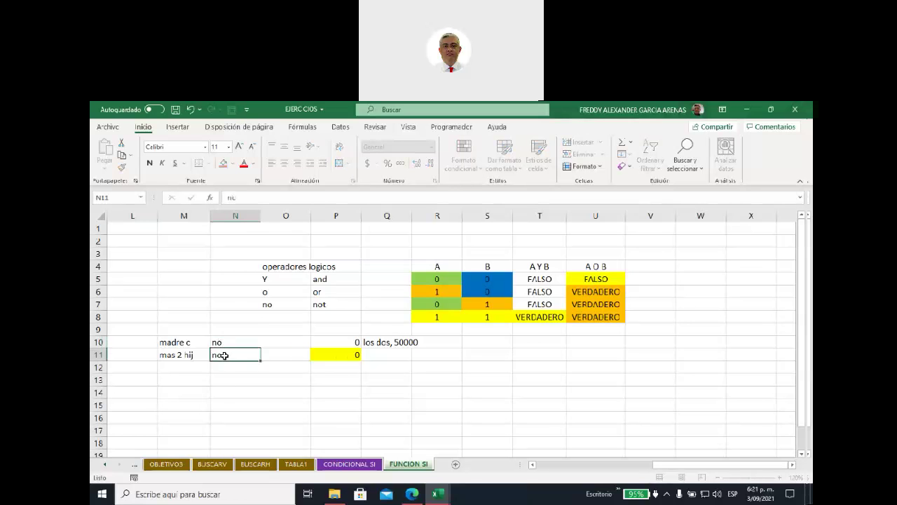
type("si")
left_click(237, 390)
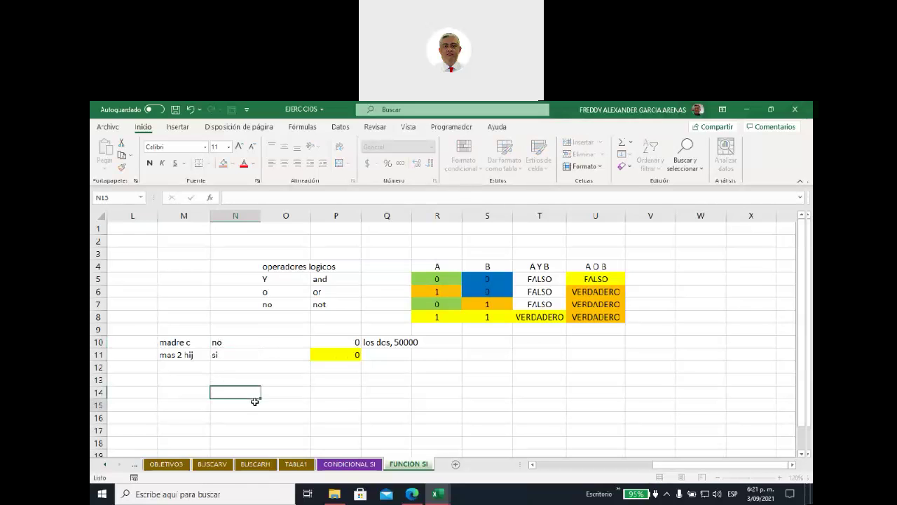
left_click(254, 402)
left_click(334, 354)
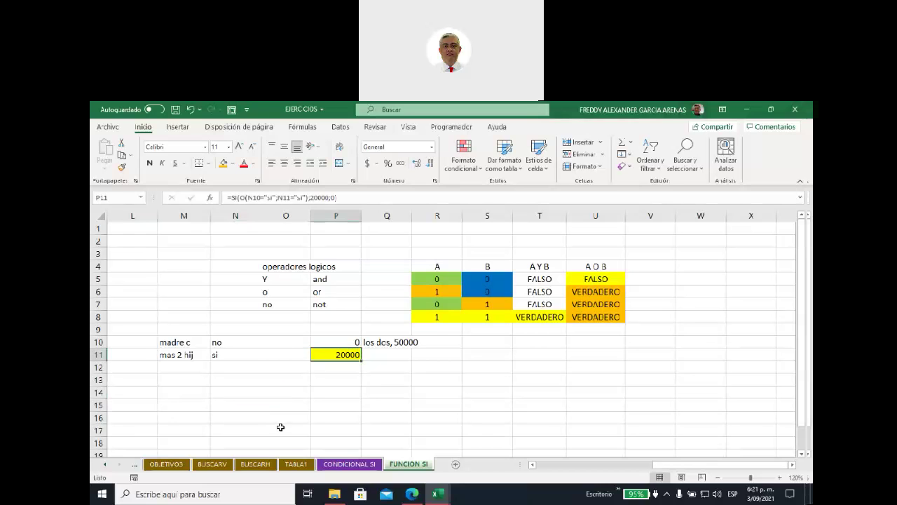
Set N10 to "si" to test both formulas with both conditions met, and point out the Y and O operators in O5:O6.
left_click(228, 344)
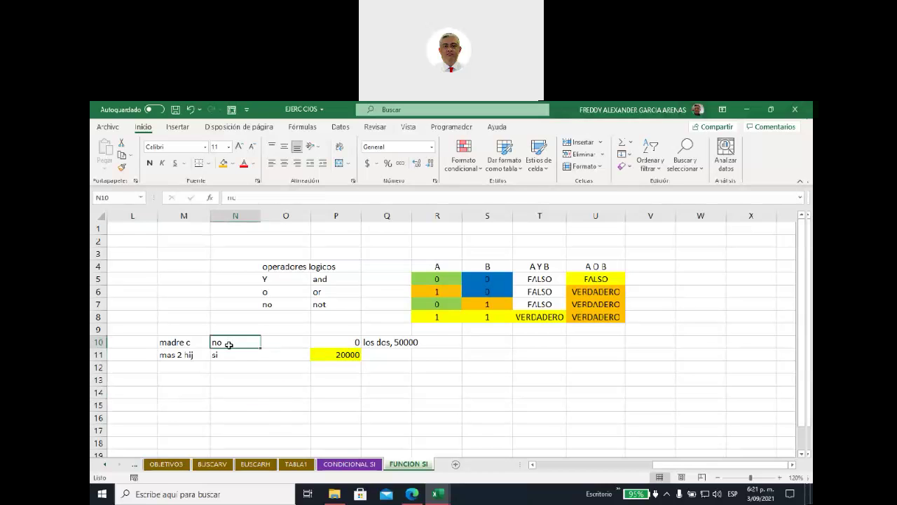
type("si")
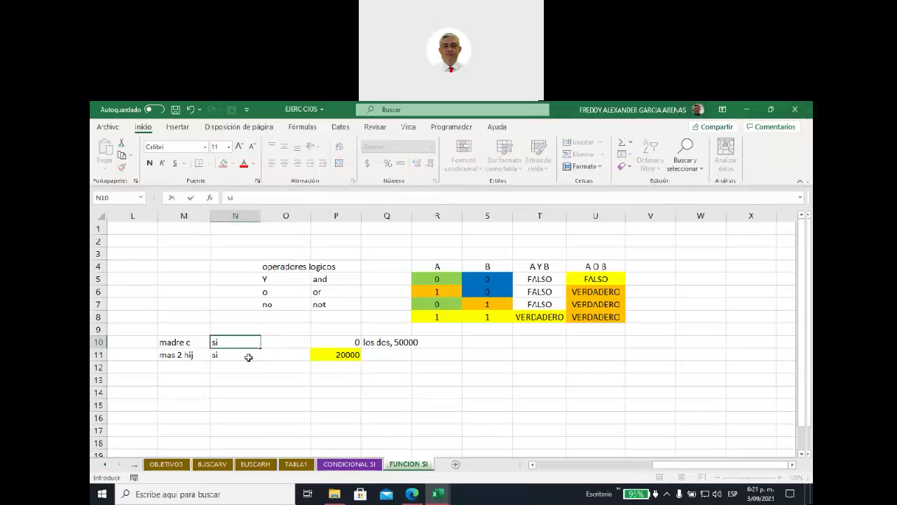
left_click(284, 390)
left_click(317, 356)
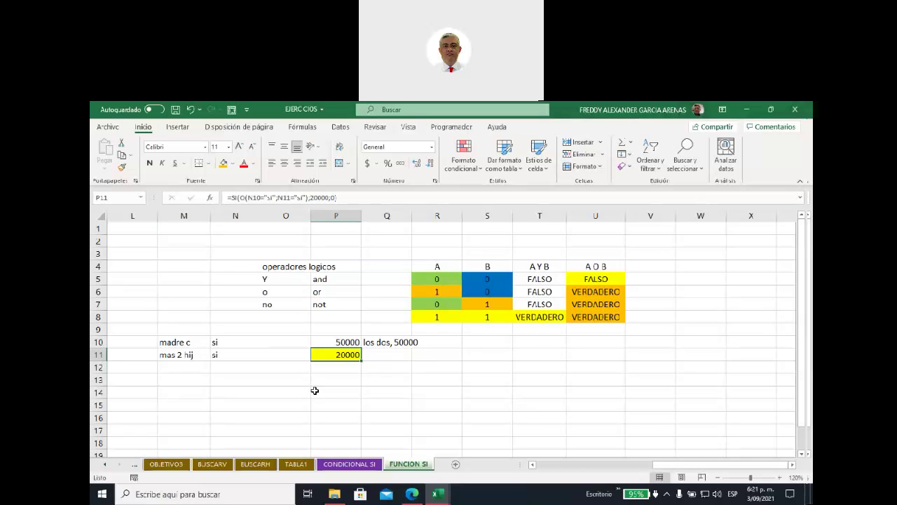
left_click_drag(271, 276, 272, 291)
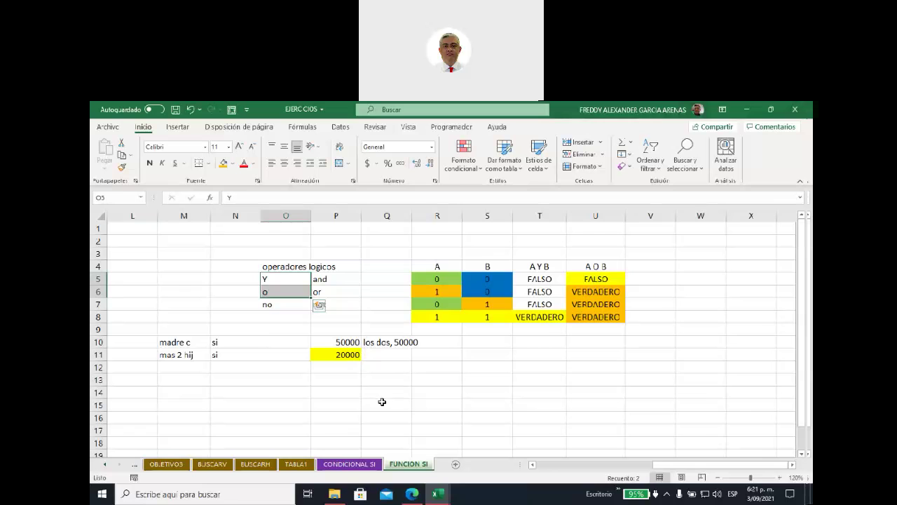
left_click(766, 333)
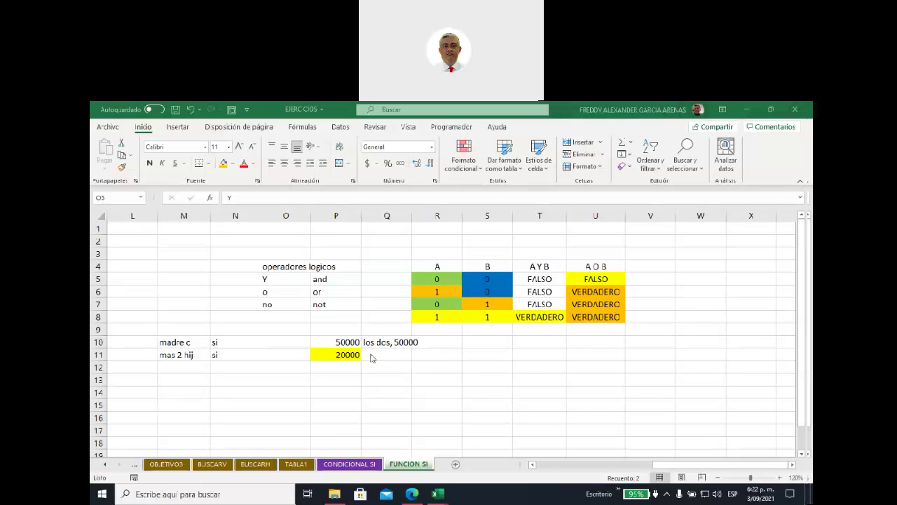
Save the EJERCICIOS workbook and close it.
left_click(342, 357)
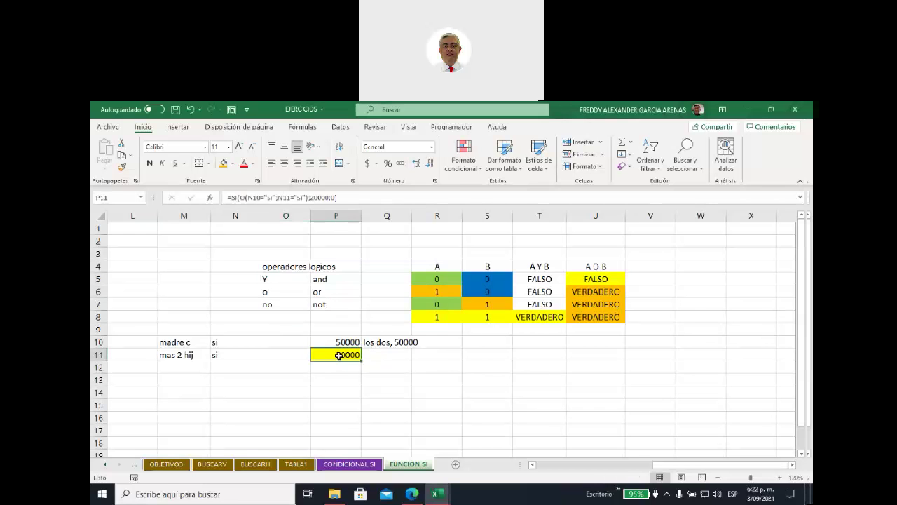
left_click(175, 109)
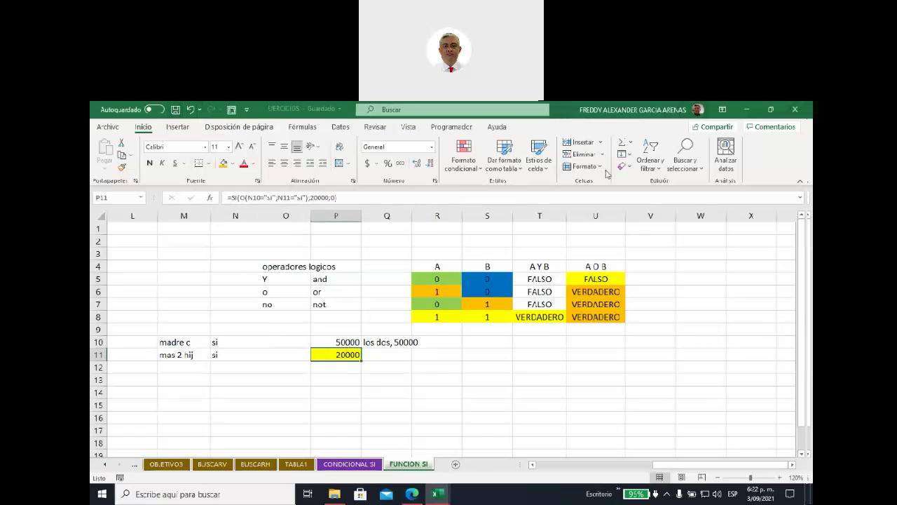
left_click(796, 110)
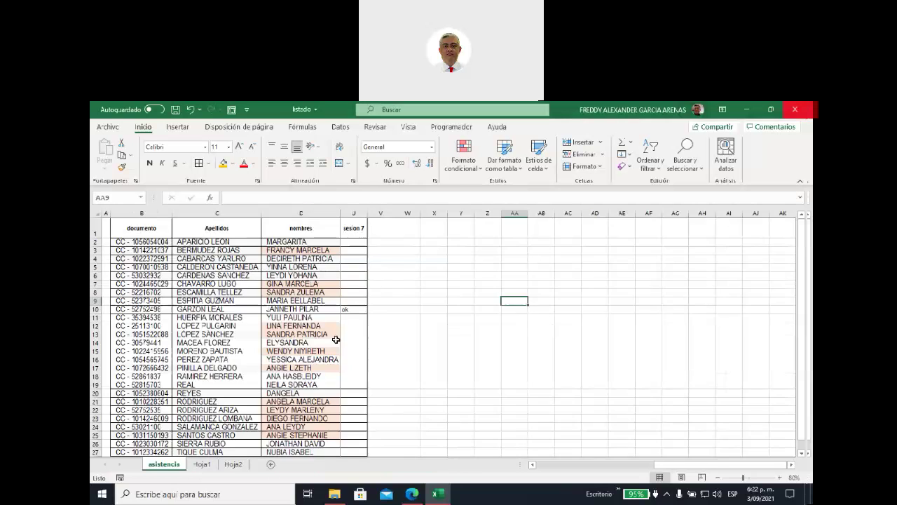
In File Explorer, go to the folder "unidad 4 ordenamiento, filtros" inside "Excel basico FLFR10204" and open its ejercicios workbook.
left_click(335, 498)
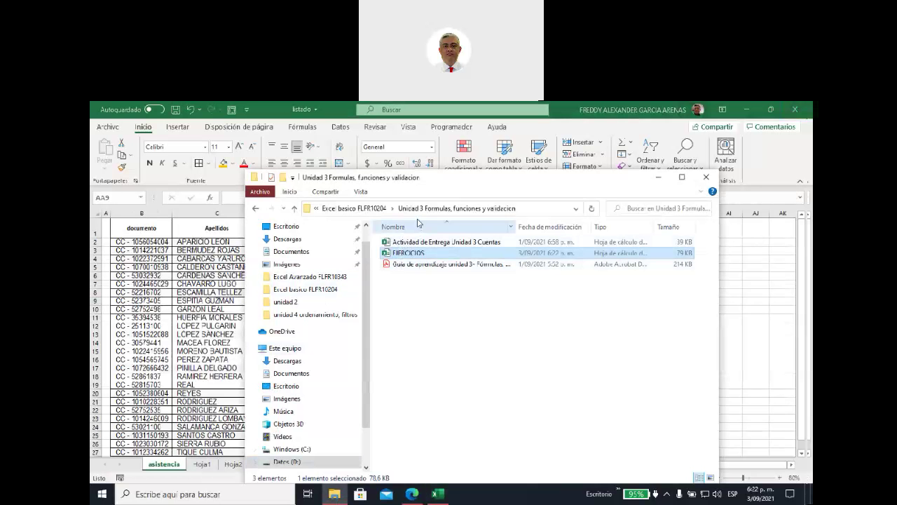
left_click(385, 209)
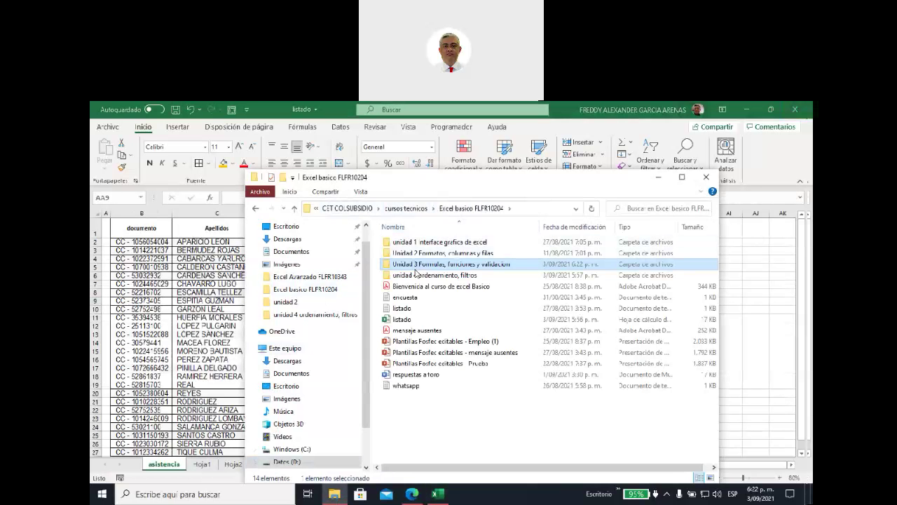
double_click(412, 274)
left_click(407, 309)
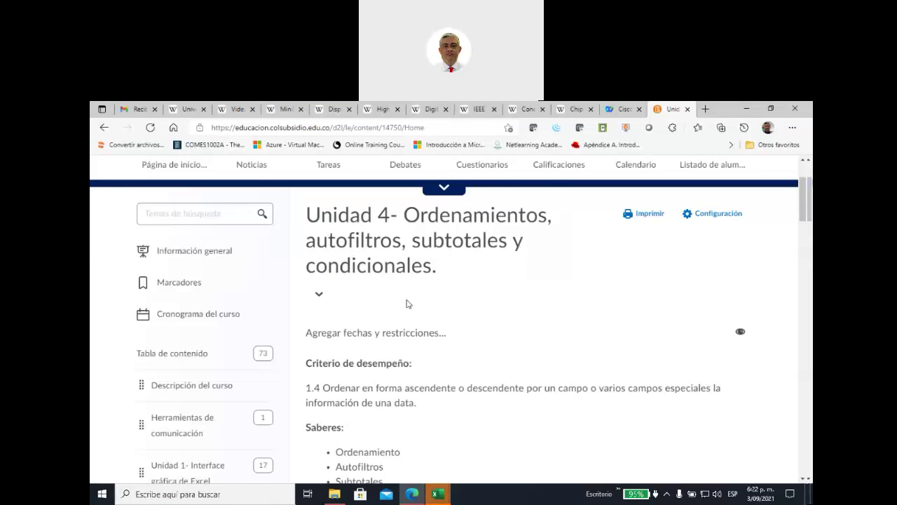
Read the performance criterion and the list of topics on the Unidad 4 course page in the browser.
scroll(408, 305, "down", 3)
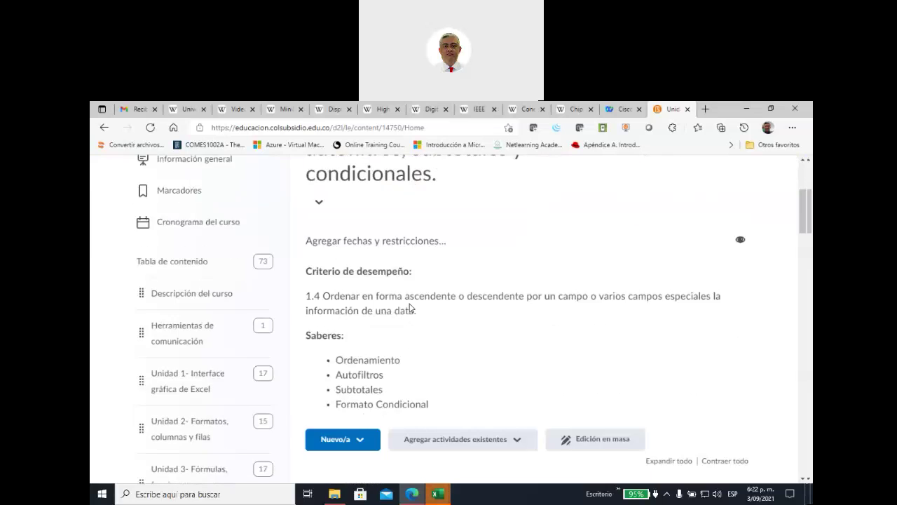
scroll(411, 308, "down", 1)
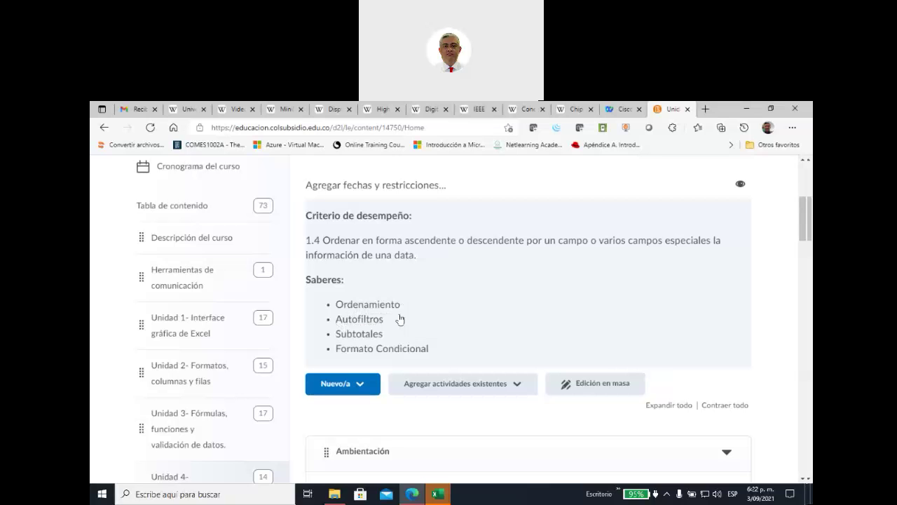
Switch to the ejercicios workbook in Excel and reduce the zoom of Hoja1 to 80%.
left_click(437, 494)
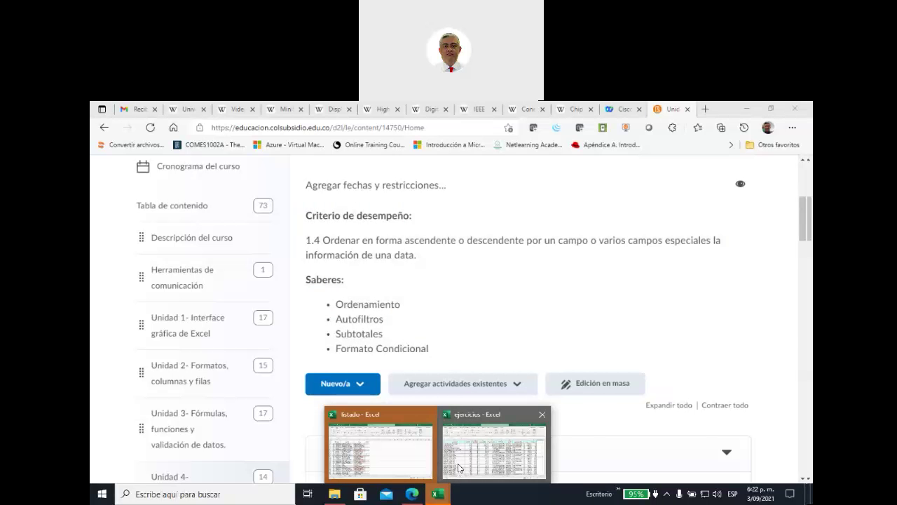
left_click(459, 467)
left_click(718, 477)
left_click(717, 477)
left_click(718, 478)
left_click(718, 478)
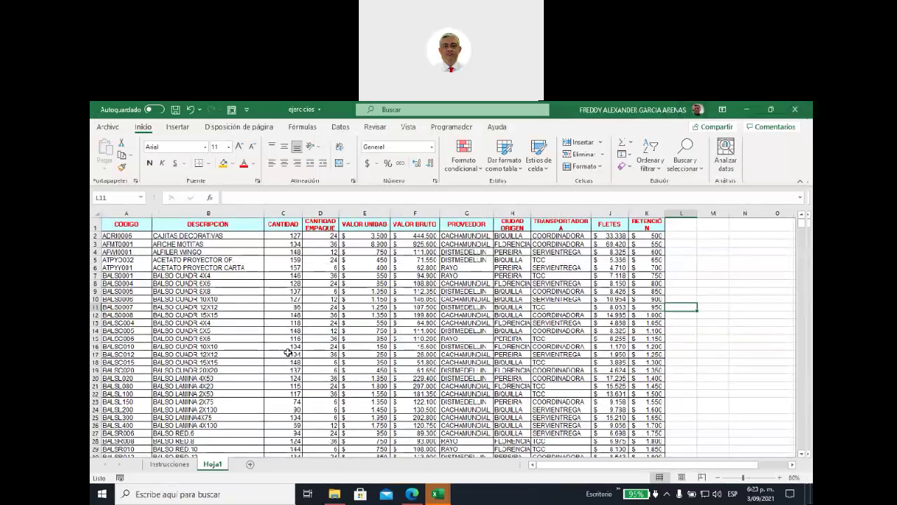
Go through the Hoja1 table columns one by one from CÓDIGO to CIUDAD ORIGEN, highlighting each column's header and data.
left_click_drag(131, 223, 160, 373)
left_click_drag(203, 225, 202, 371)
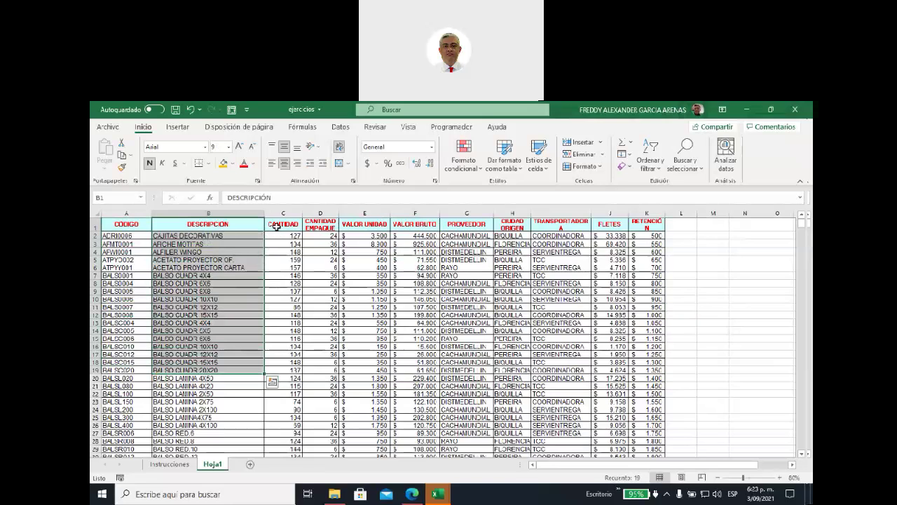
left_click_drag(280, 224, 320, 346)
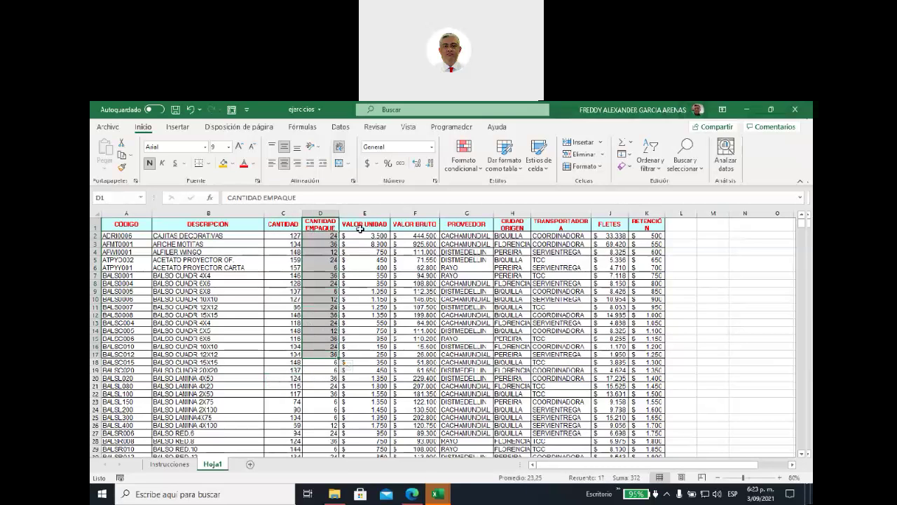
left_click_drag(360, 229, 358, 328)
left_click(412, 224)
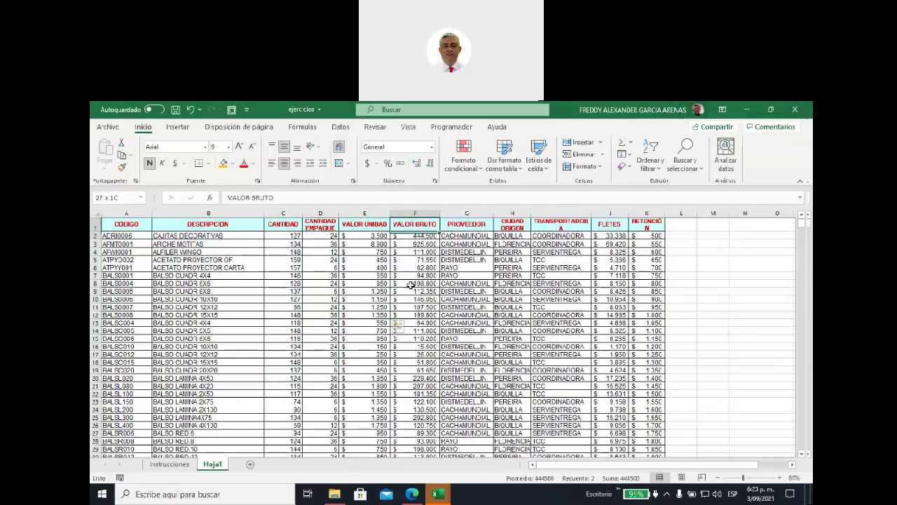
left_click_drag(411, 246, 414, 322)
left_click_drag(461, 224, 466, 324)
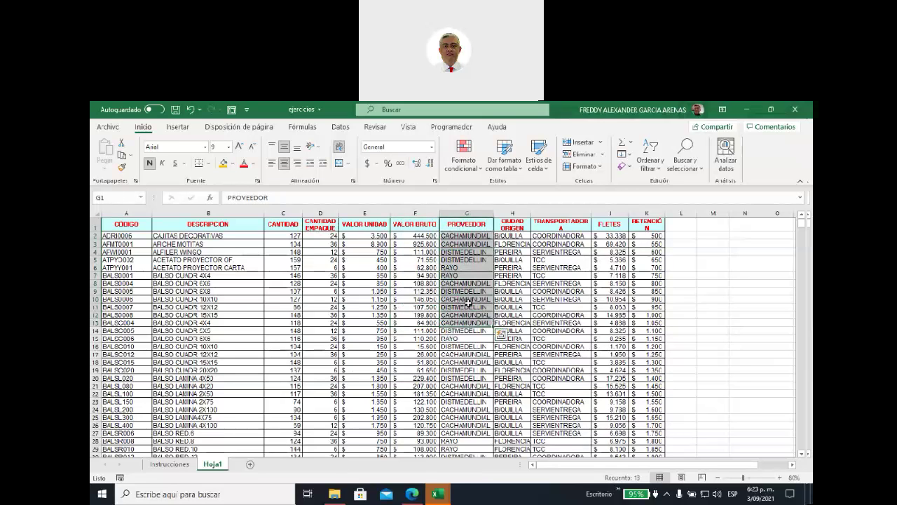
left_click_drag(512, 225, 501, 338)
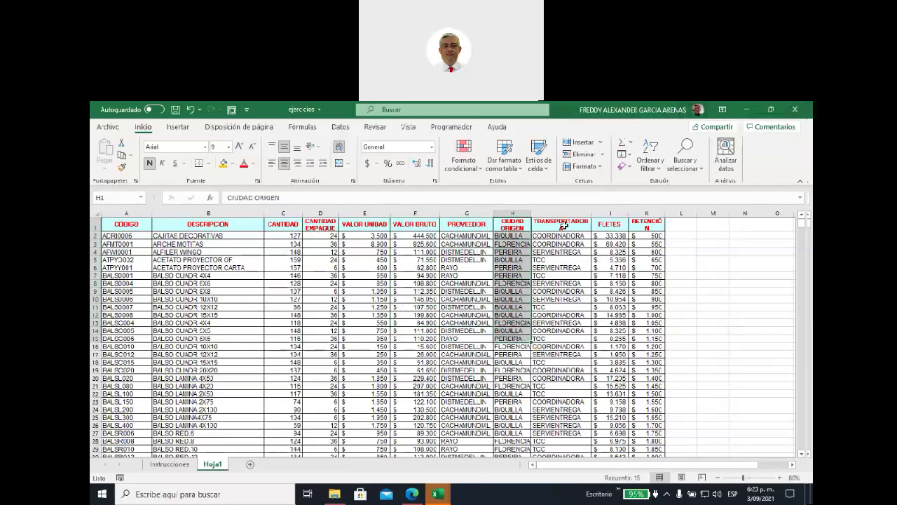
Widen the TRANSPORTADORA and RETENCIÓN columns so their headers fit on one line, highlighting the TRANSPORTADORA and FLETES data.
left_click_drag(591, 213, 555, 317)
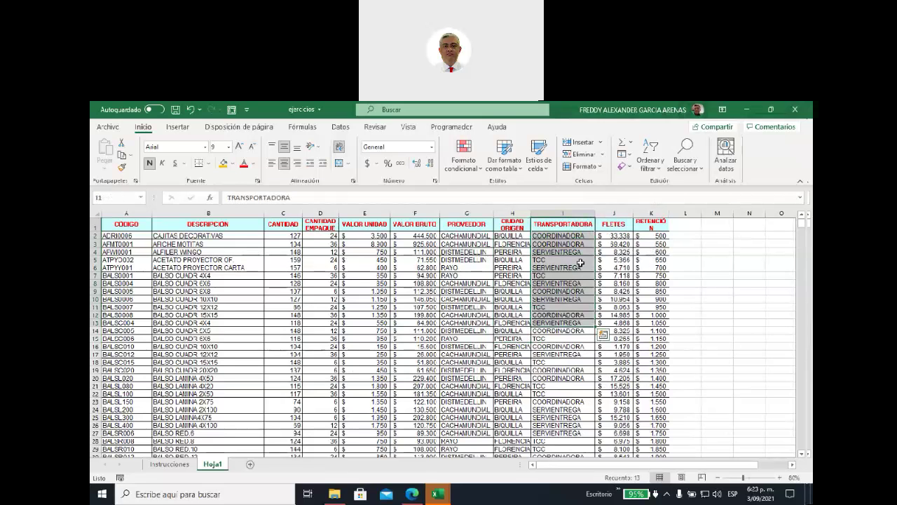
left_click_drag(607, 223, 608, 338)
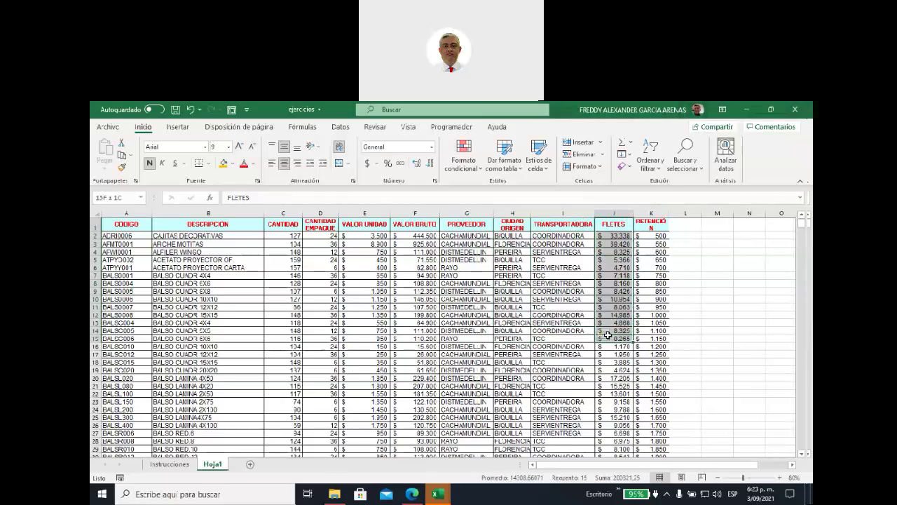
left_click_drag(669, 212, 677, 213)
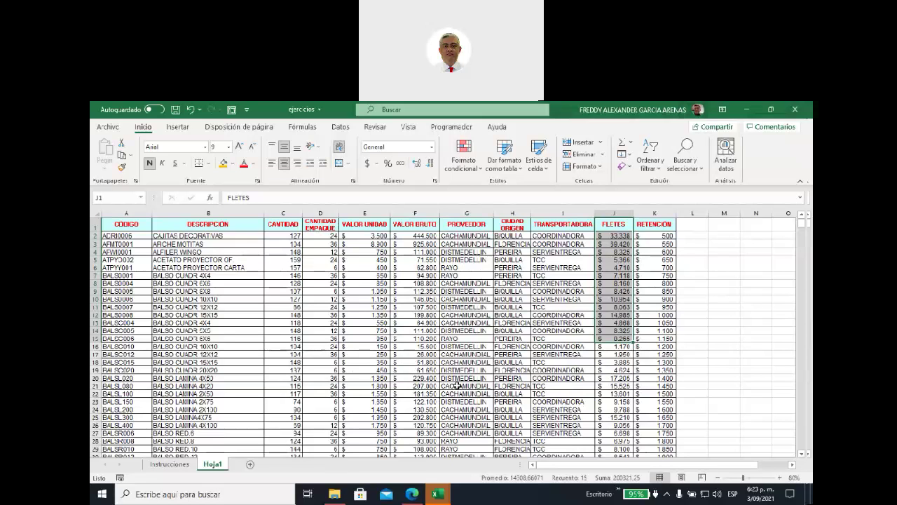
left_click(699, 370)
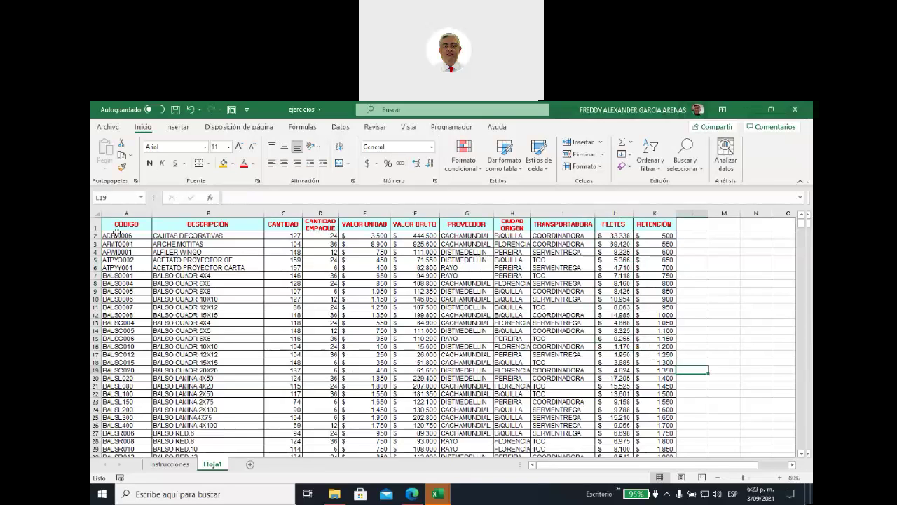
Select the whole data table in Hoja1, from the CÓDIGO header in A1 to the last RETENCIÓN value in K100.
left_click_drag(117, 223, 651, 437)
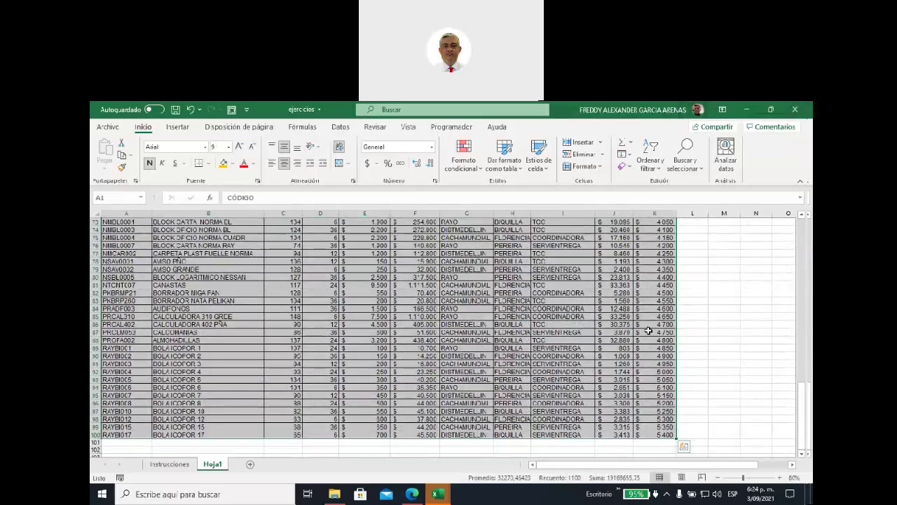
scroll(581, 354, "up", 13)
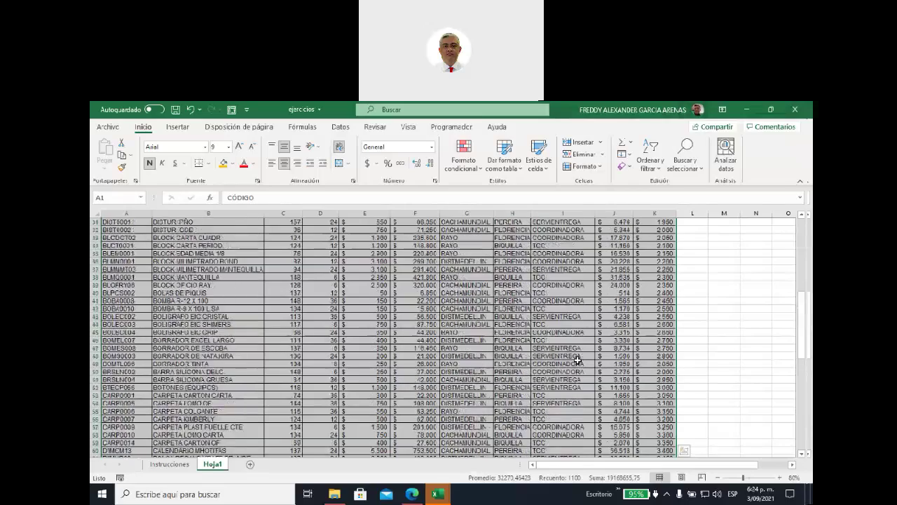
Duplicate the Hoja1 sheet within the workbook, placing the copy directly before the original.
scroll(576, 358, "up", 11)
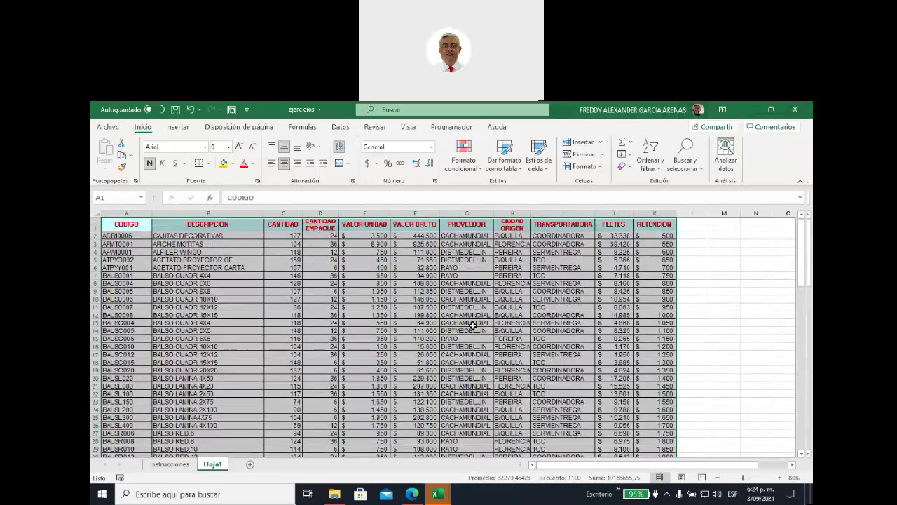
left_click(108, 198)
left_click(326, 250)
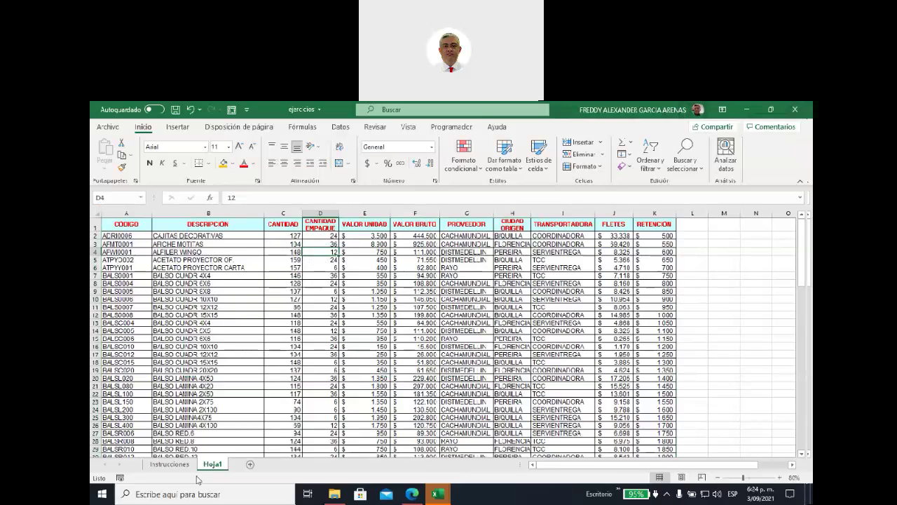
right_click(210, 467)
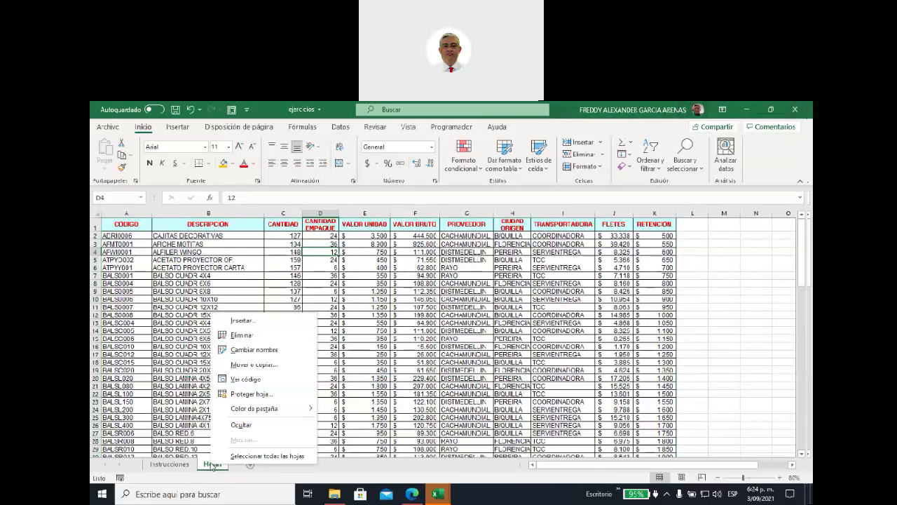
left_click(256, 366)
left_click(197, 367)
left_click(187, 419)
left_click(270, 447)
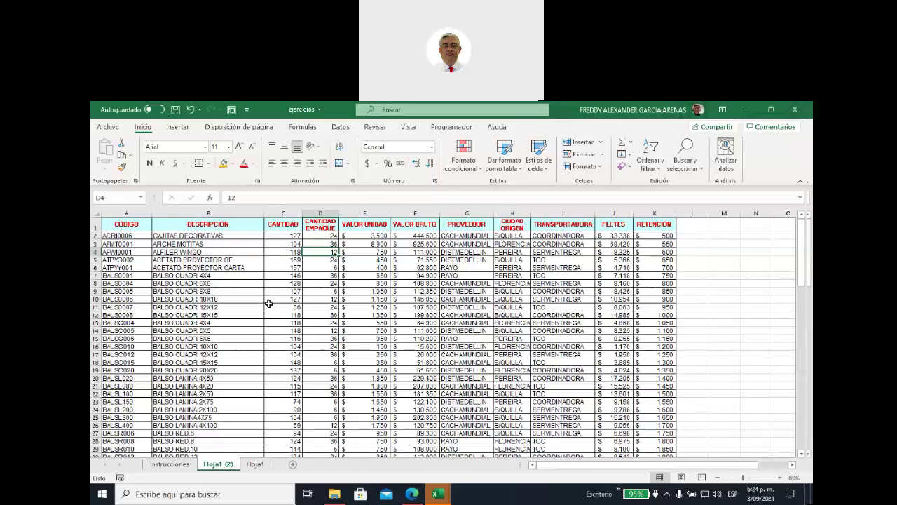
Compare the duplicate sheet with Hoja1 and rename the duplicate as copia.
left_click(256, 464)
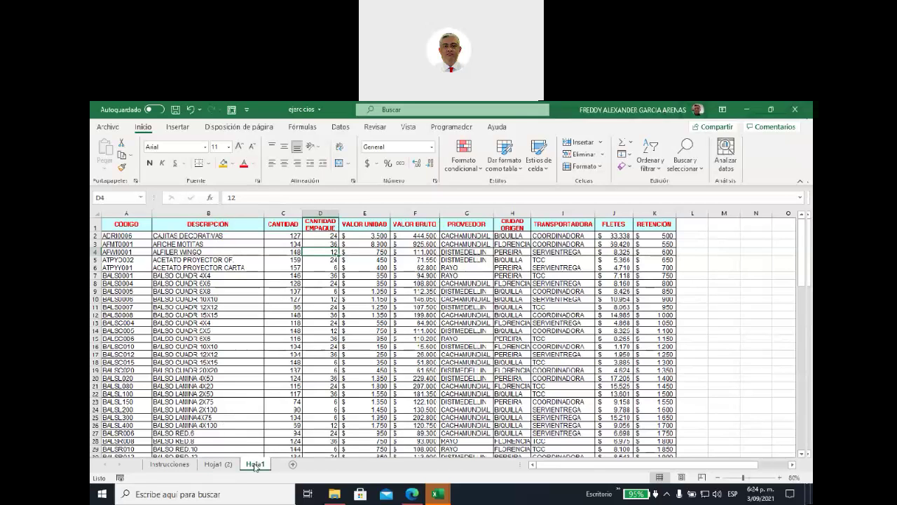
left_click(218, 465)
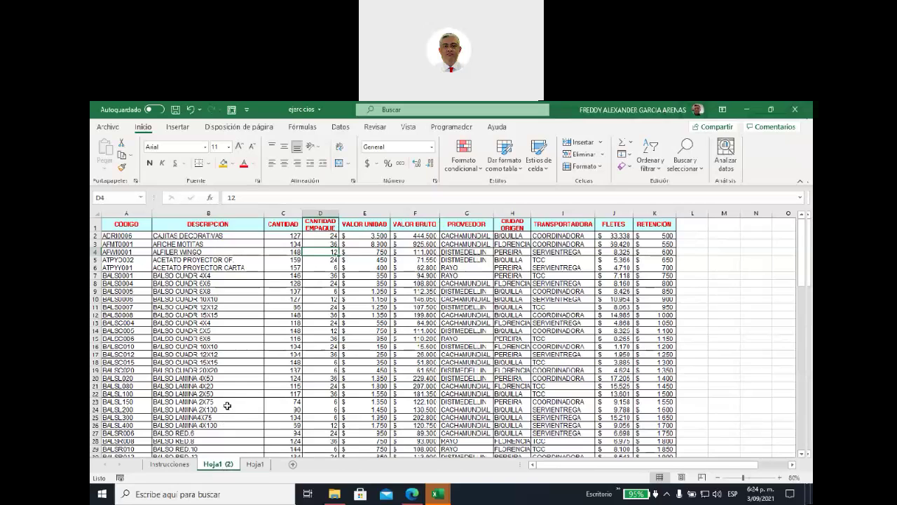
left_click(128, 223)
left_click(317, 275)
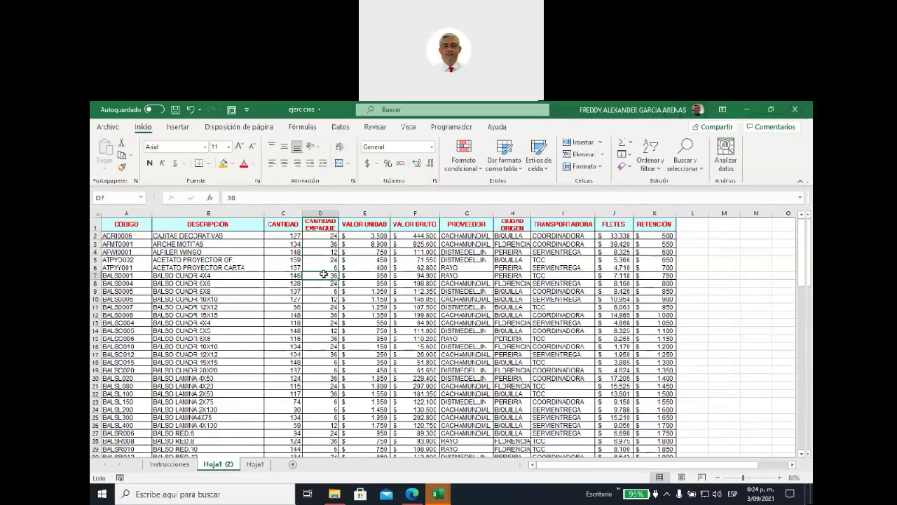
right_click(228, 468)
left_click(278, 351)
type("copia")
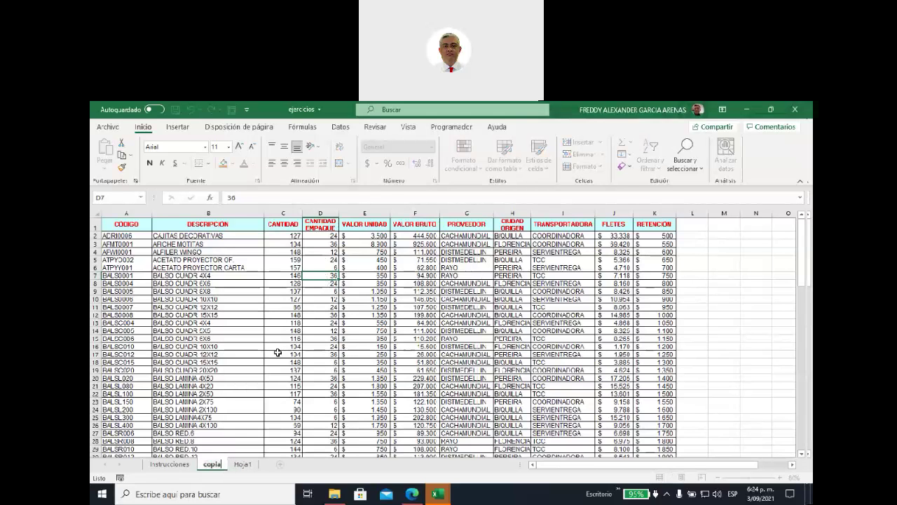
key("Return")
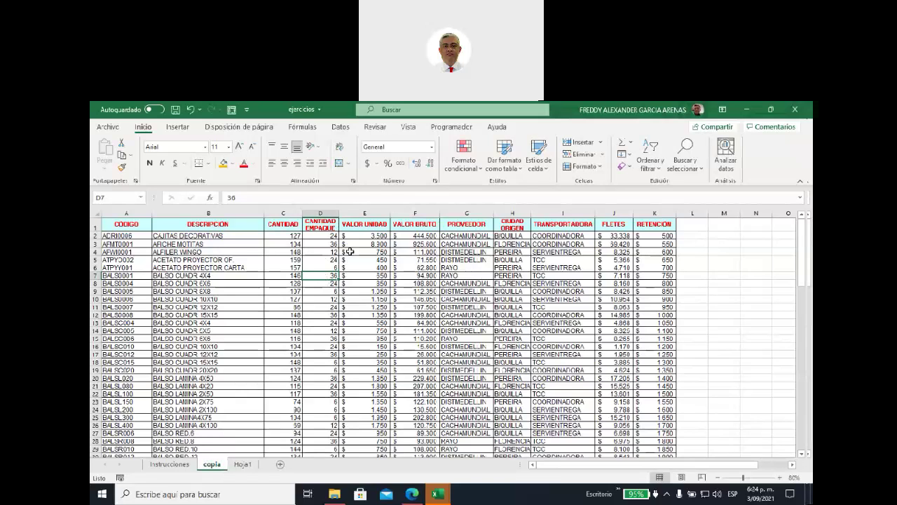
Convert the data range A1:K100 on the copia sheet into a table with headers.
left_click(317, 258)
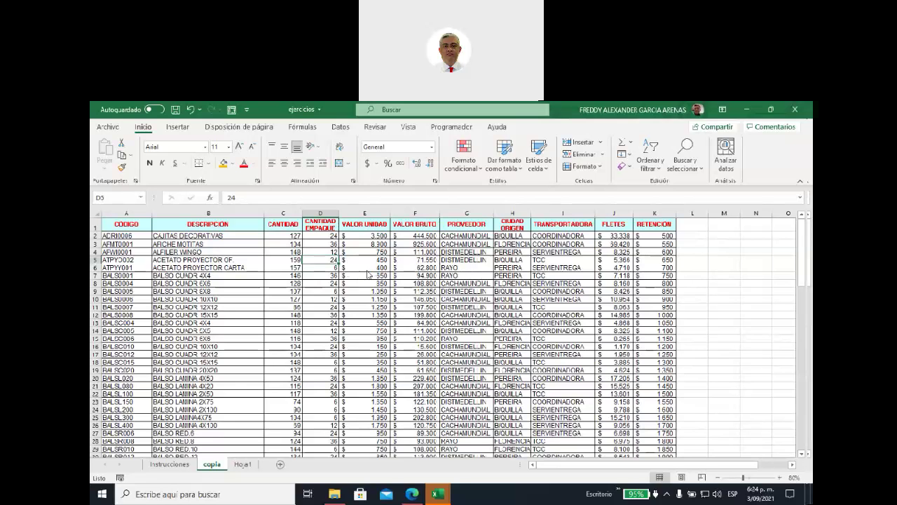
key("ctrl+q")
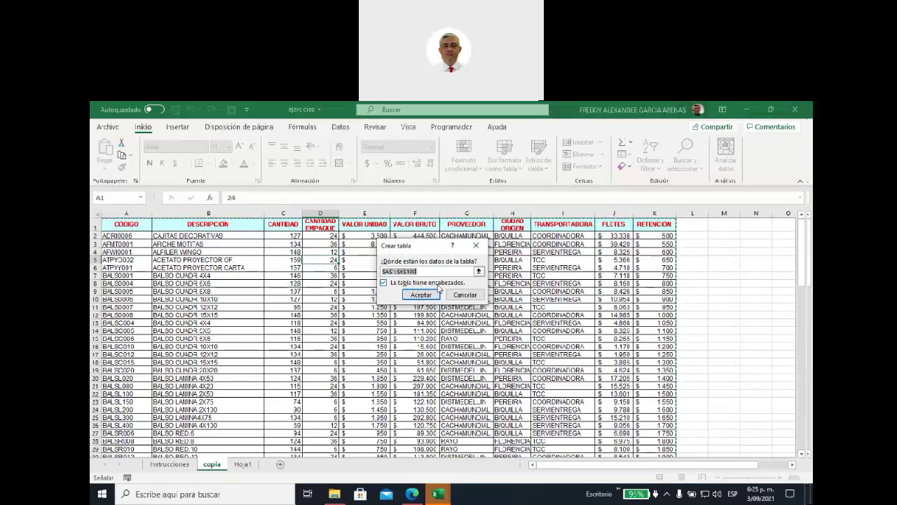
left_click(423, 295)
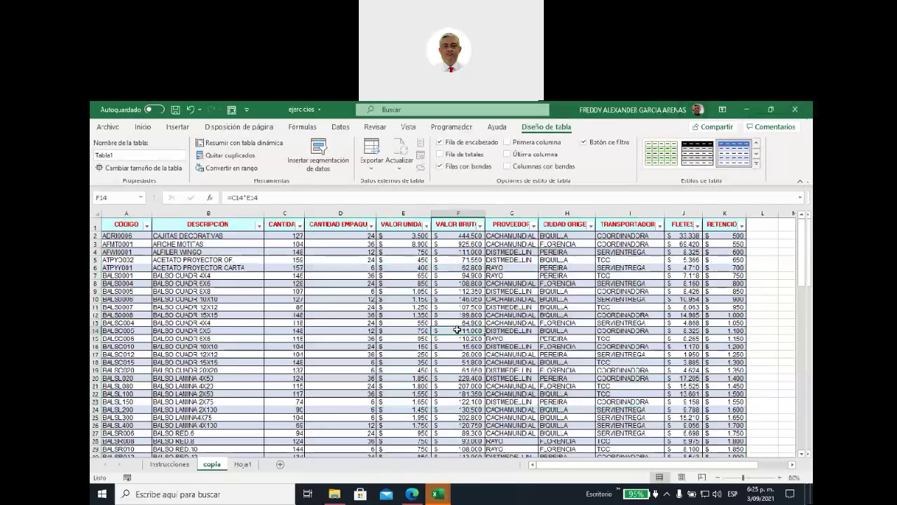
left_click(453, 330)
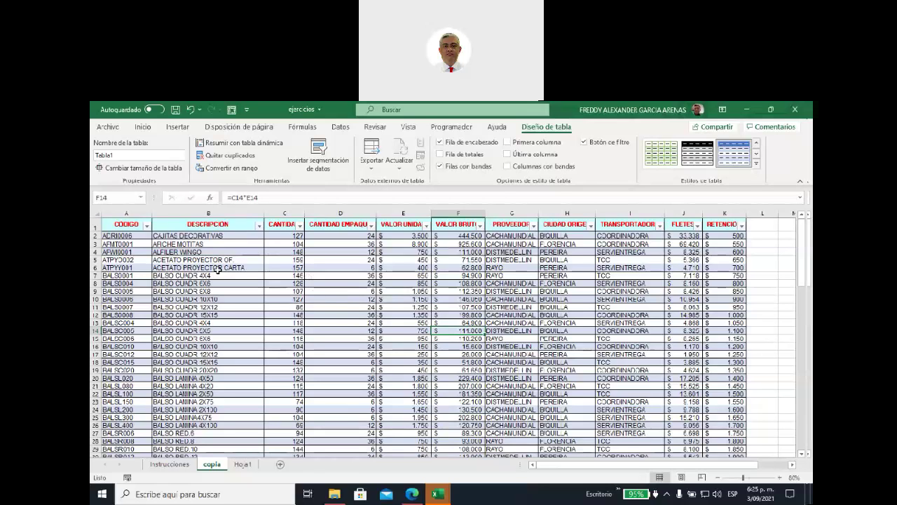
Try to rename the new table as productos.
double_click(122, 156)
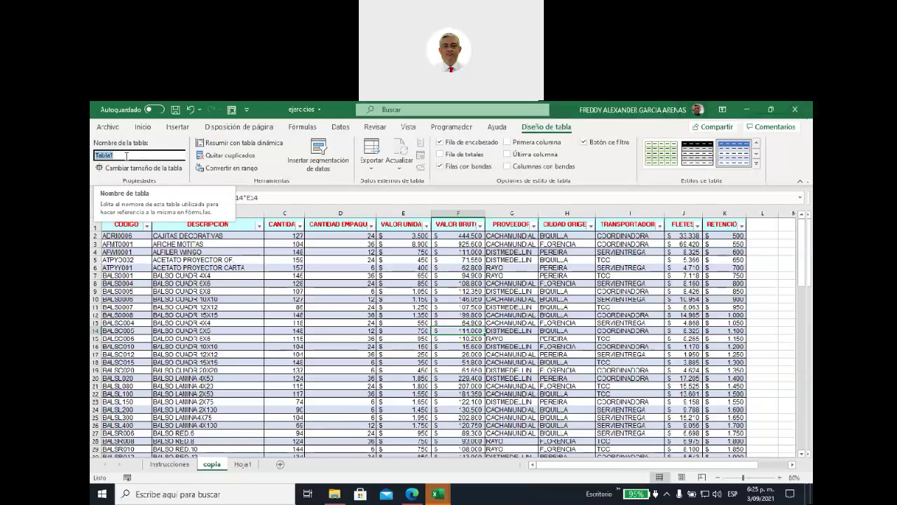
type("productos")
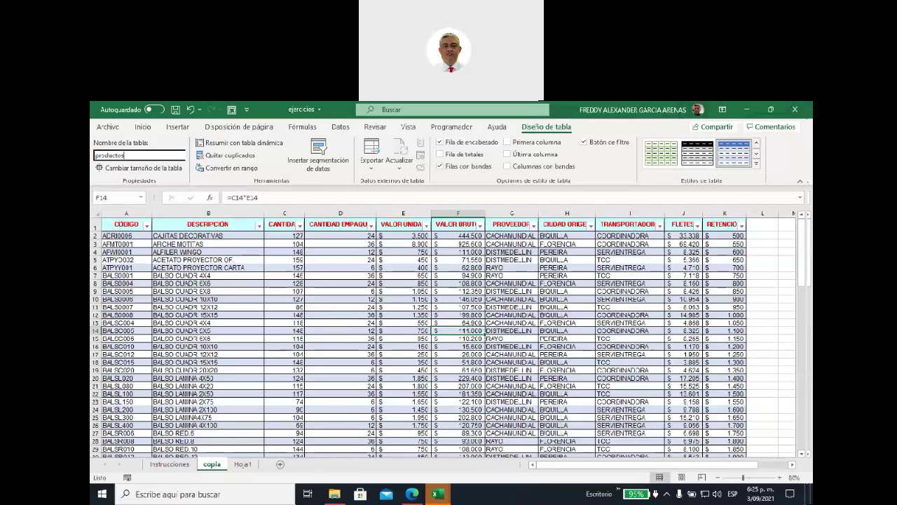
key("Return")
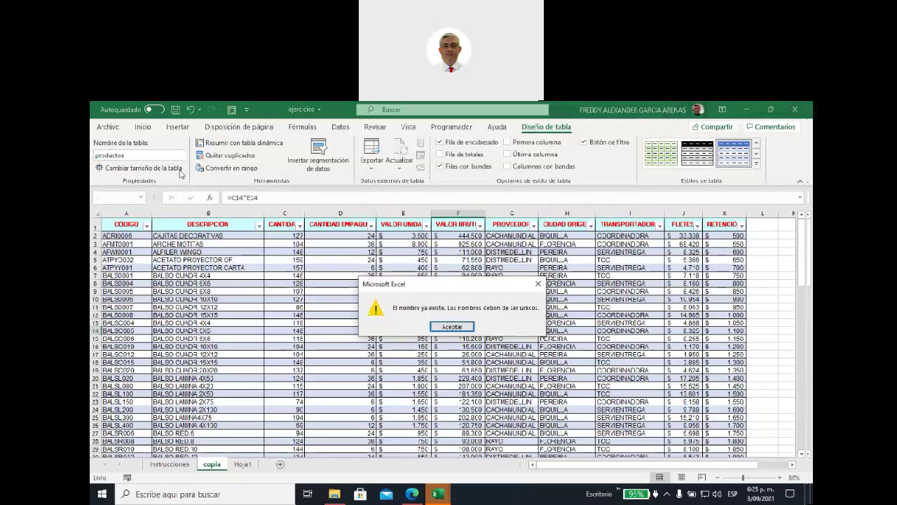
left_click(455, 327)
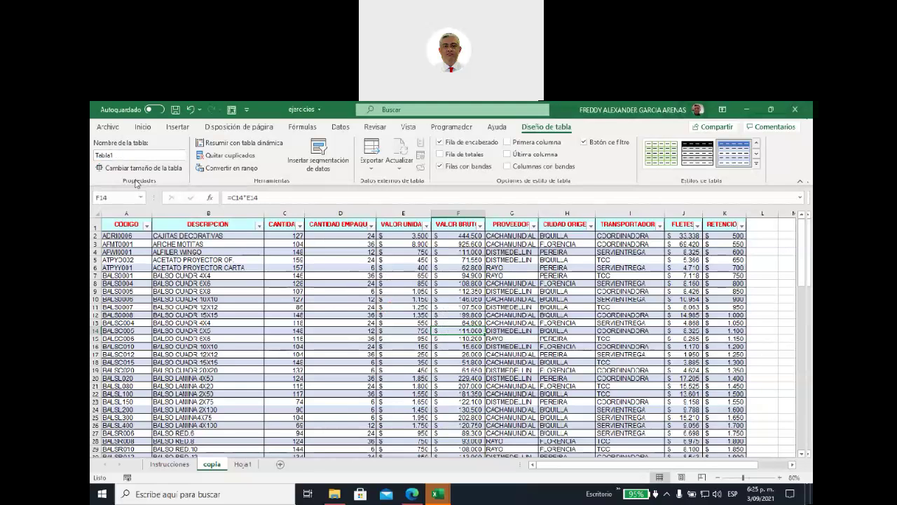
Rename the table on the copia sheet as descripcion.
left_click(119, 154)
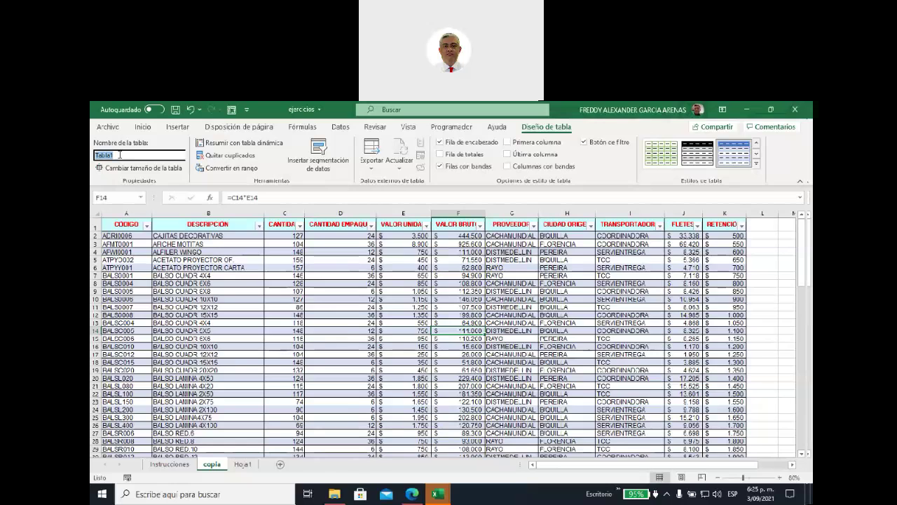
type("descripcion")
key("Return")
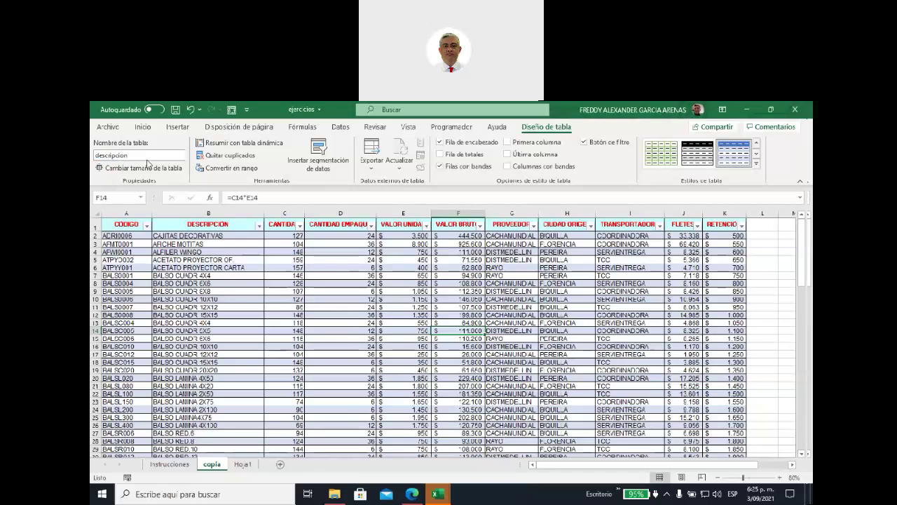
left_click(143, 156)
key("Return")
left_click(334, 249)
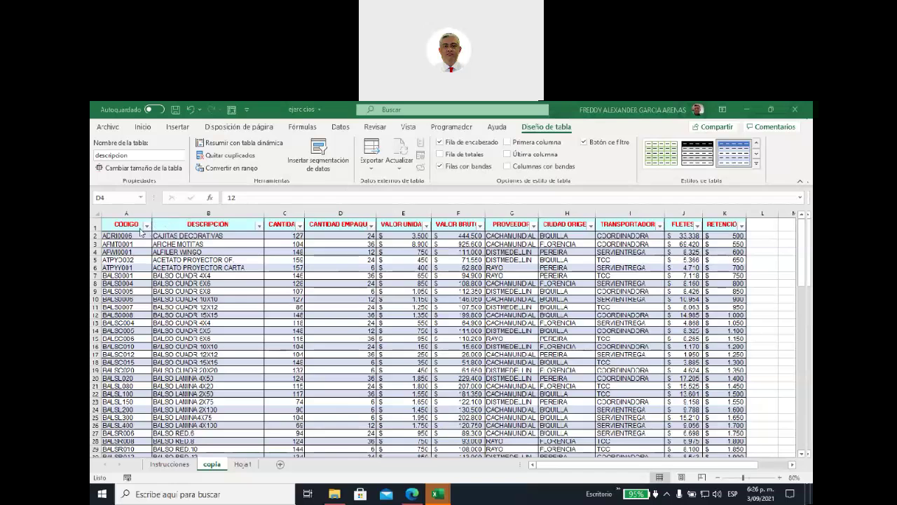
Filter the table's PROVEEDOR column to show only the supplier RAYO.
left_click(184, 223)
left_click(184, 223)
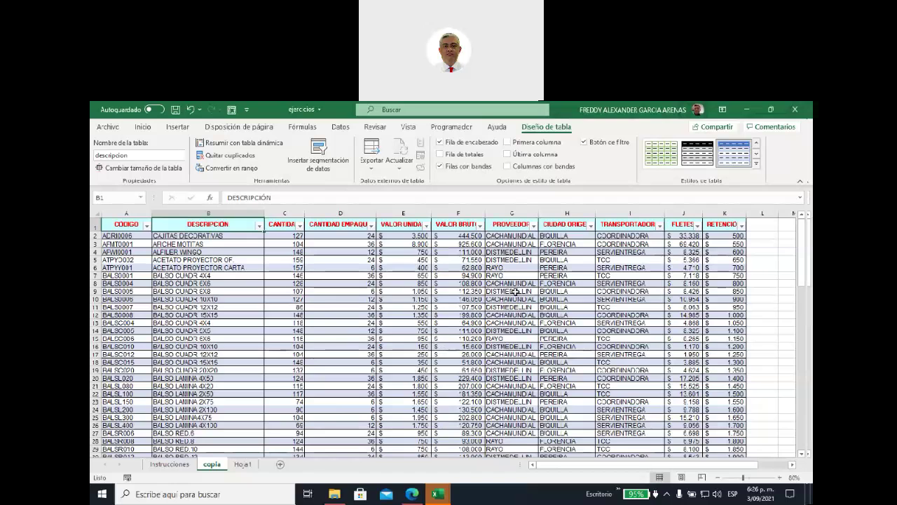
left_click(533, 225)
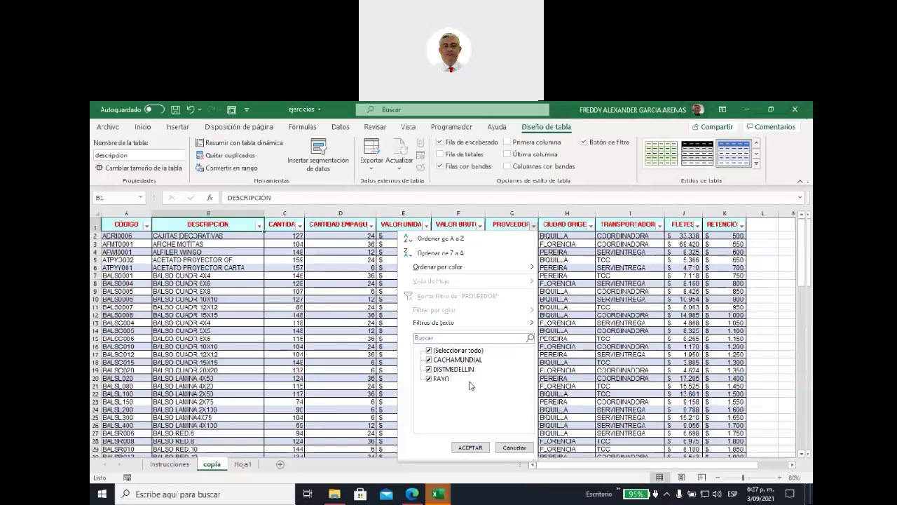
left_click(429, 350)
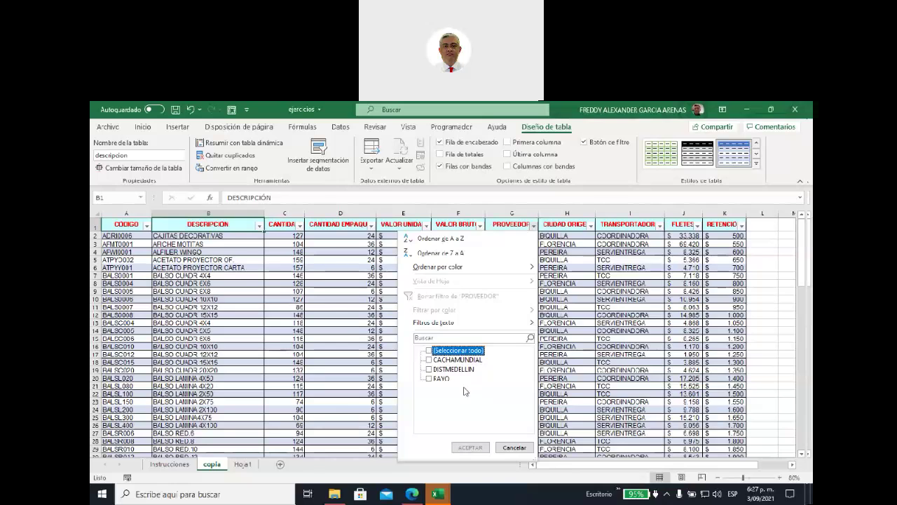
left_click(429, 379)
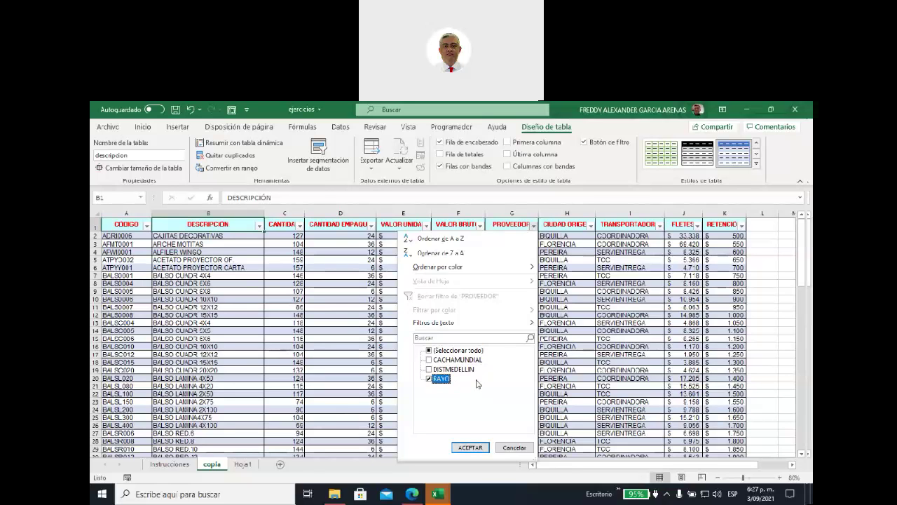
left_click(469, 446)
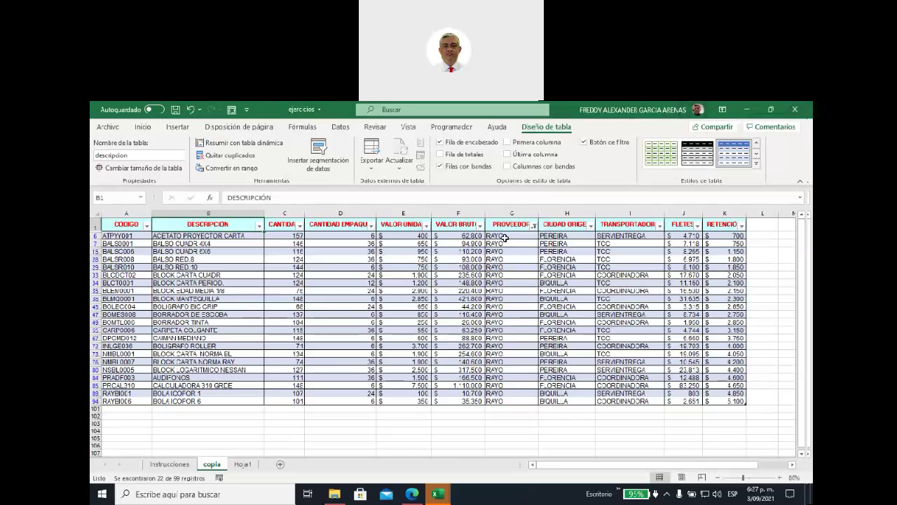
Select the filtered RAYO cells in the PROVEEDOR column to check their count, and clear the selection.
left_click_drag(504, 236, 502, 402)
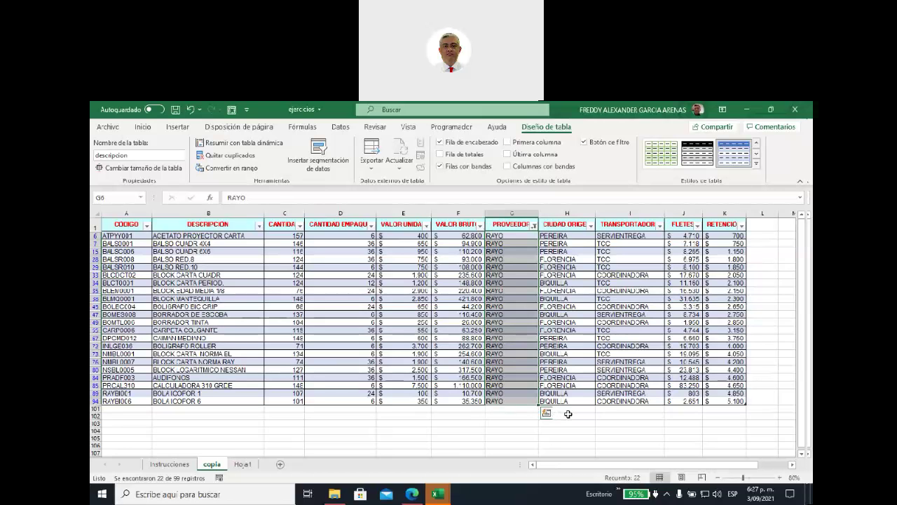
left_click(596, 115)
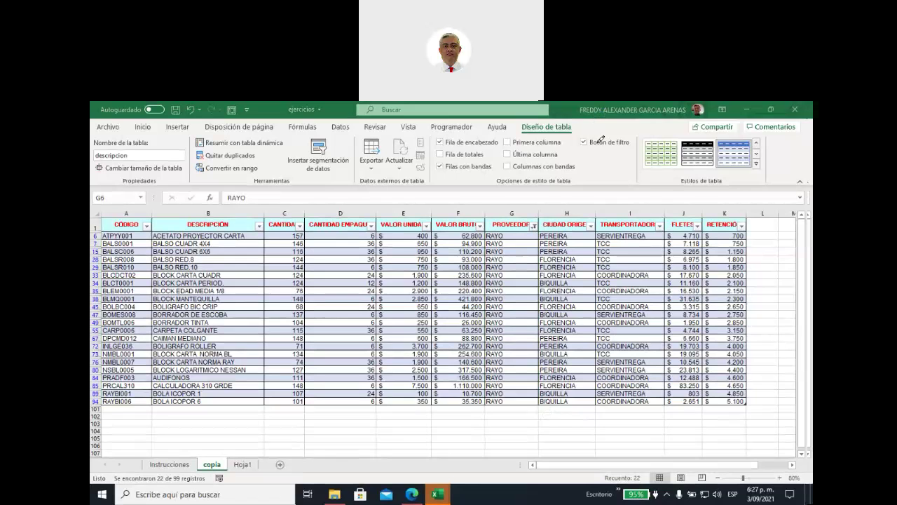
mouse_move(495, 224)
left_mouse_down()
mouse_move(480, 277)
mouse_move(478, 375)
mouse_move(493, 409)
left_mouse_up()
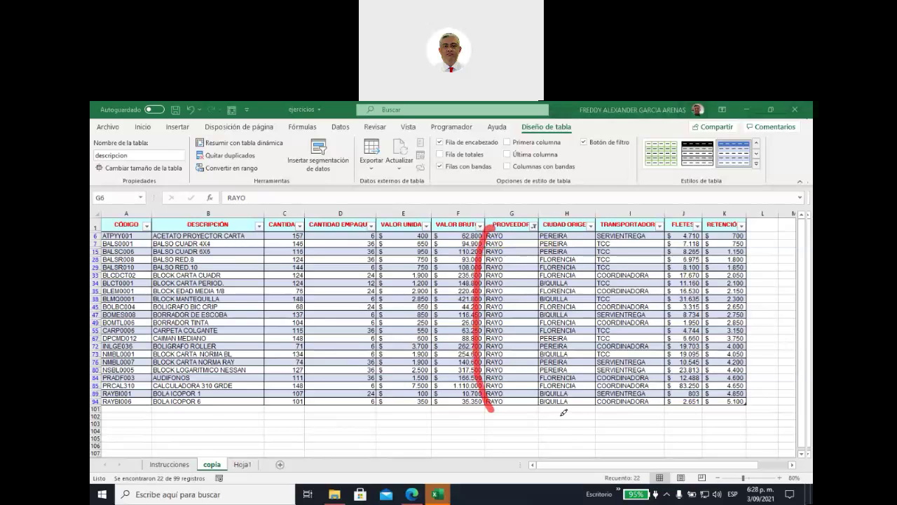
mouse_move(535, 411)
left_mouse_down()
mouse_move(577, 417)
mouse_move(621, 463)
mouse_move(634, 422)
left_mouse_up()
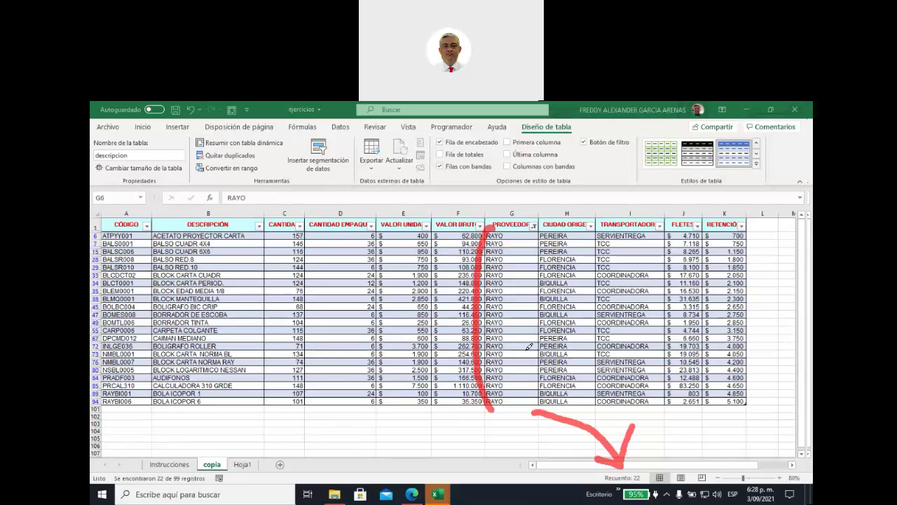
left_click(128, 187)
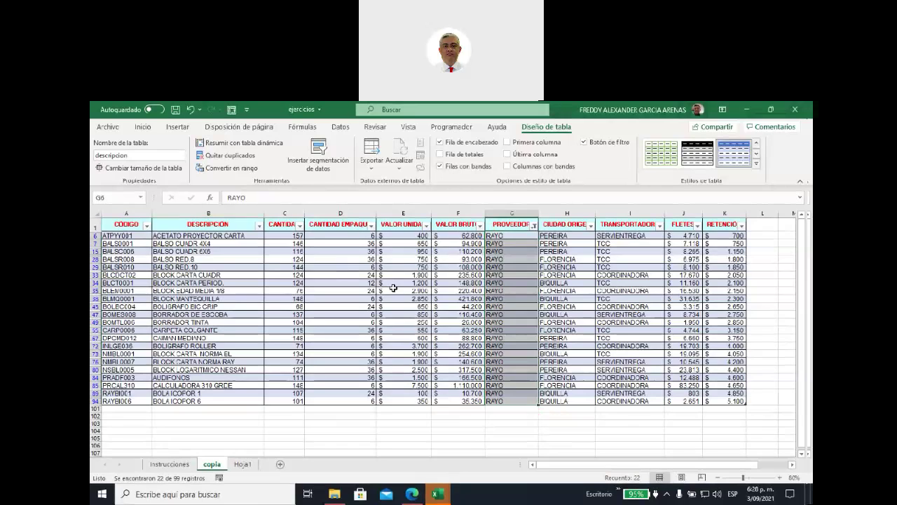
left_click(530, 418)
left_click_drag(514, 236, 506, 401)
left_click(442, 430)
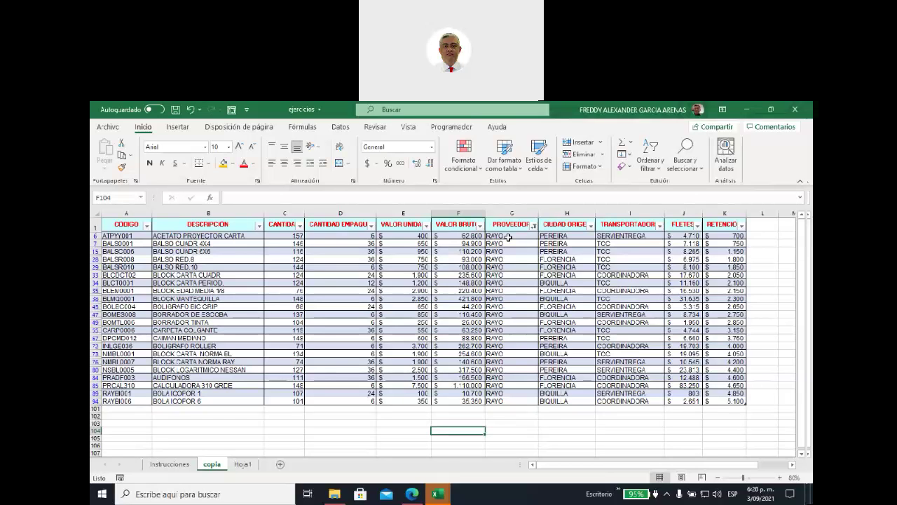
left_click(207, 237)
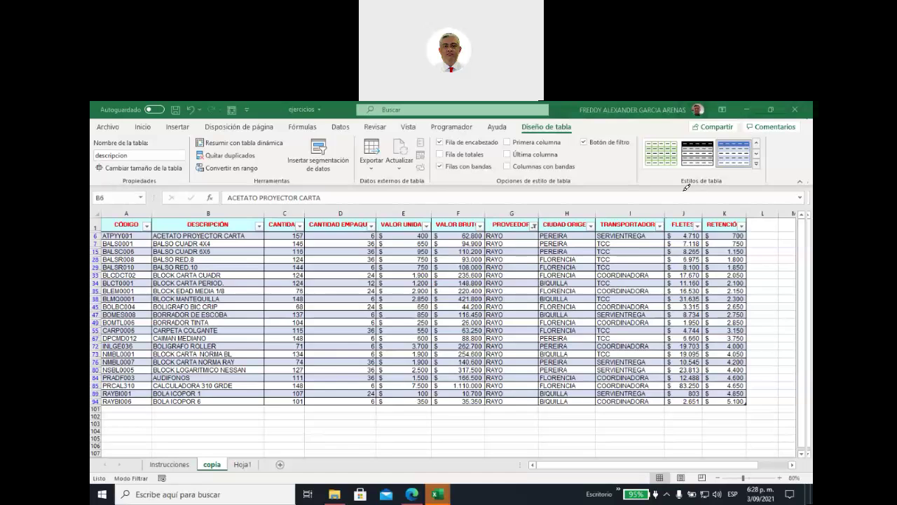
mouse_move(99, 211)
left_mouse_down()
mouse_move(124, 229)
mouse_move(126, 350)
mouse_move(118, 410)
mouse_move(91, 417)
left_mouse_up()
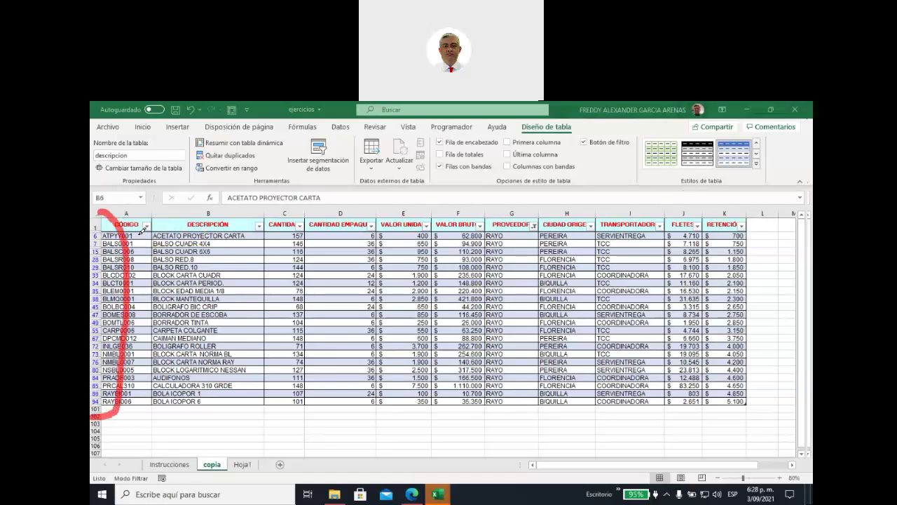
left_click(160, 209)
left_click_drag(160, 209, 162, 257)
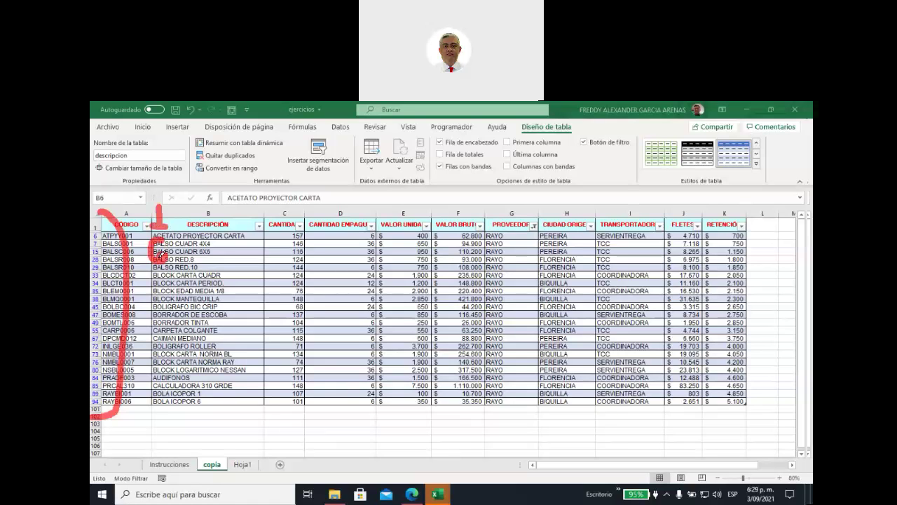
mouse_move(162, 267)
left_mouse_down()
mouse_move(155, 299)
mouse_move(180, 297)
mouse_move(159, 316)
mouse_move(163, 328)
mouse_move(149, 310)
mouse_move(140, 331)
left_mouse_up()
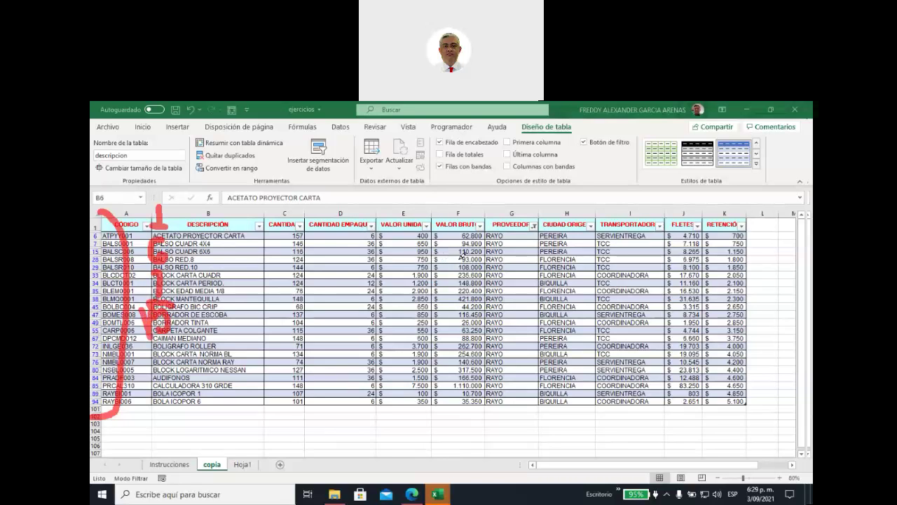
left_click_drag(482, 228, 479, 408)
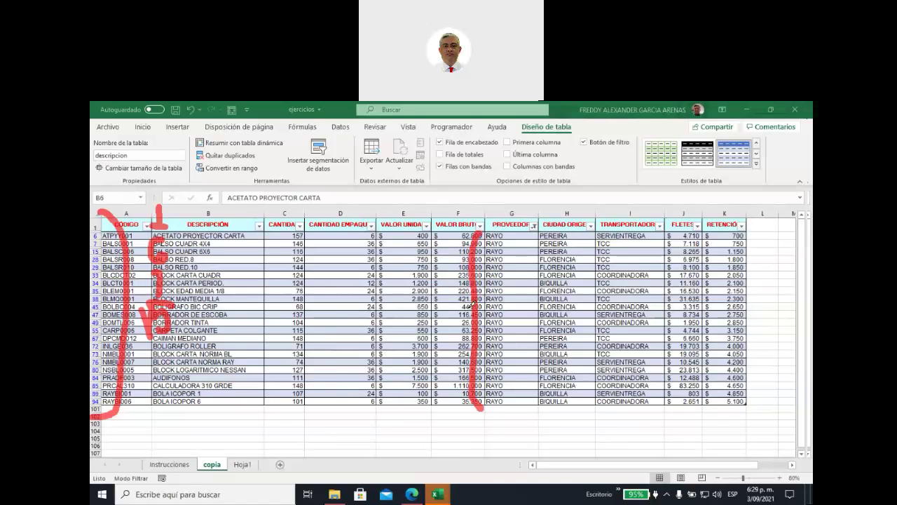
left_click(714, 187)
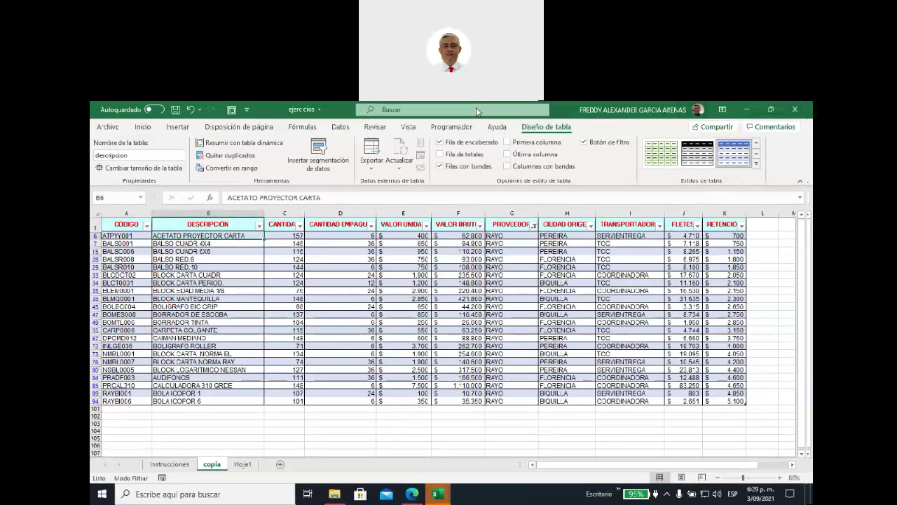
left_click(532, 224)
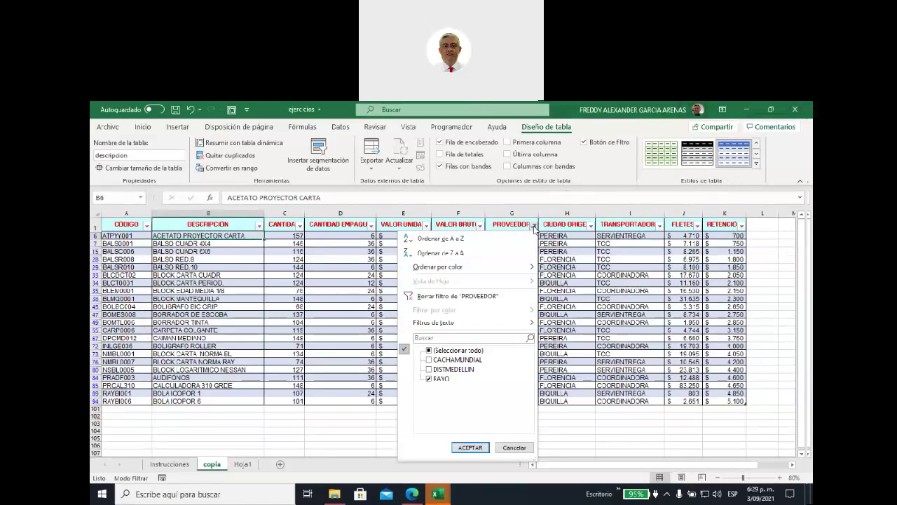
left_click(559, 439)
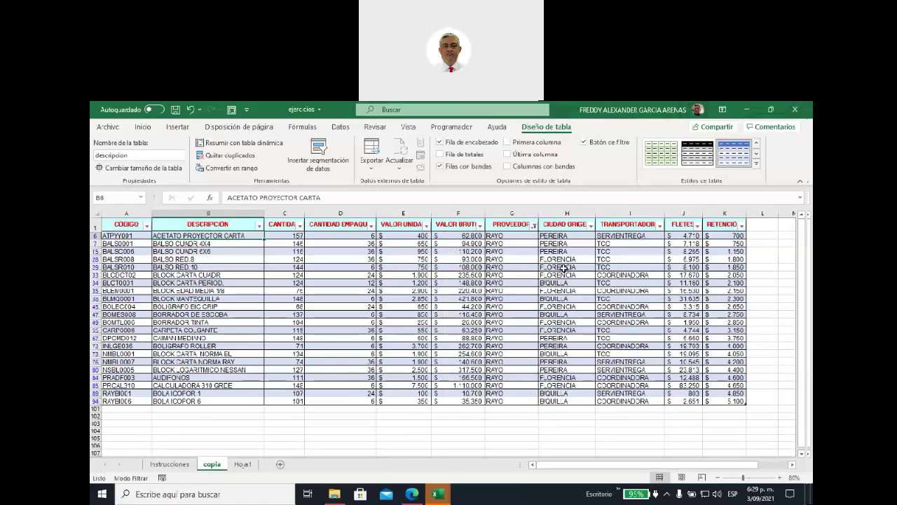
Filter the CIUDAD ORIGEN column to show only FLORENCIA, and select the filtered supplier and city cells to check their count.
left_click(571, 227)
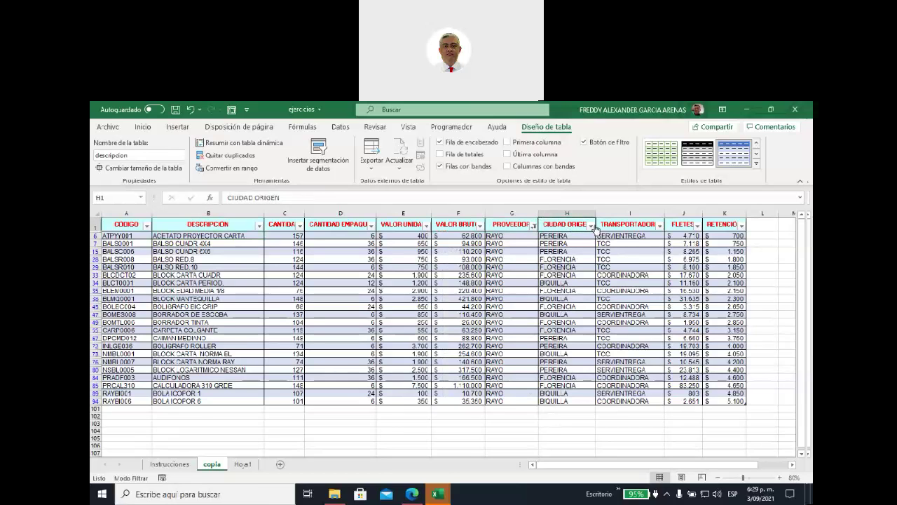
left_click(591, 225)
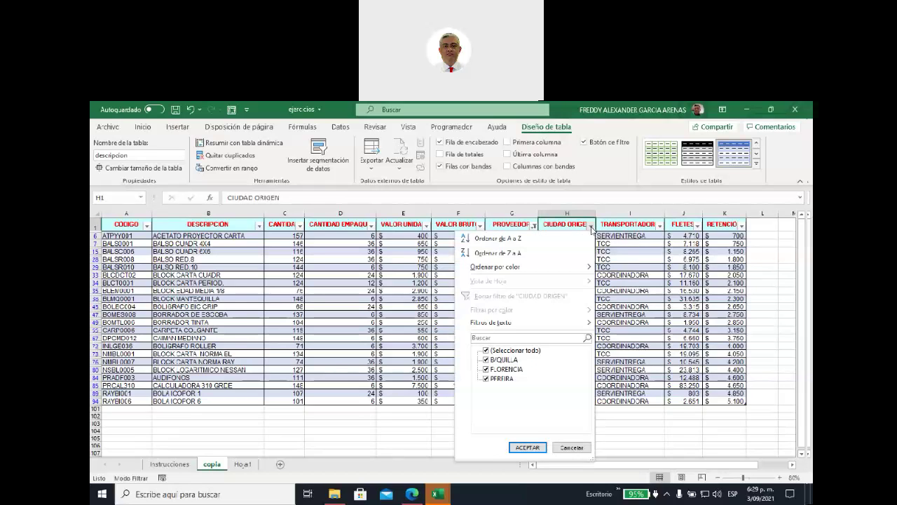
left_click(486, 350)
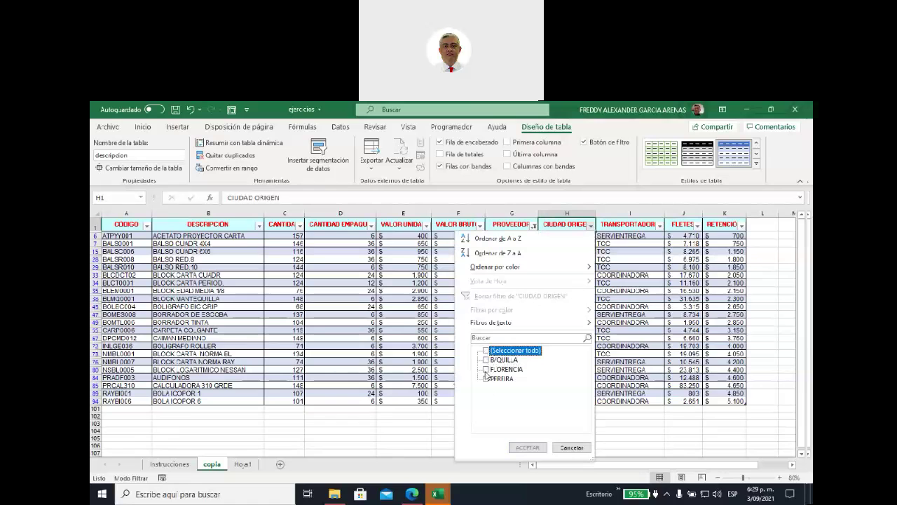
left_click(486, 368)
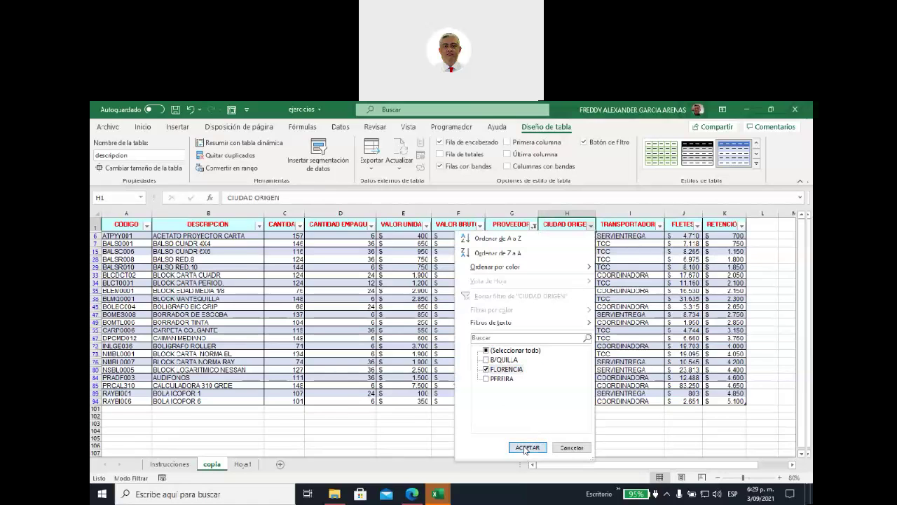
left_click(527, 447)
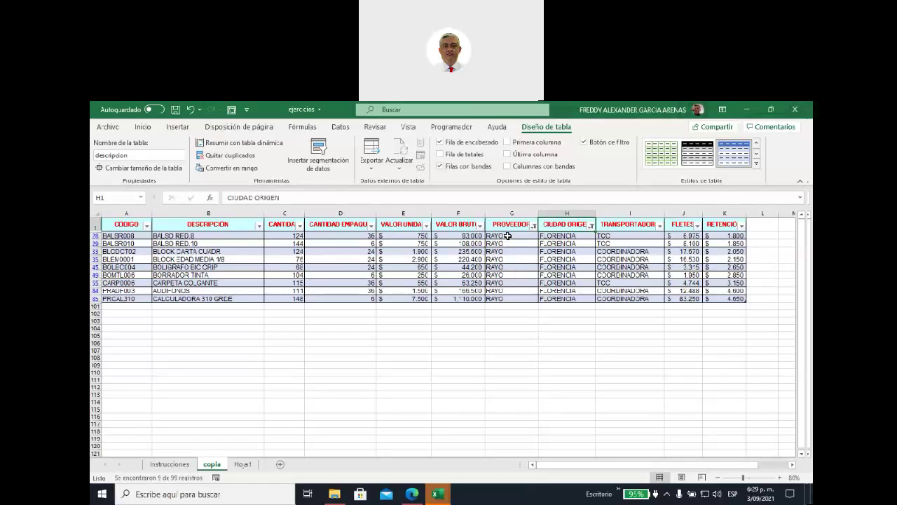
left_click_drag(508, 236, 508, 299)
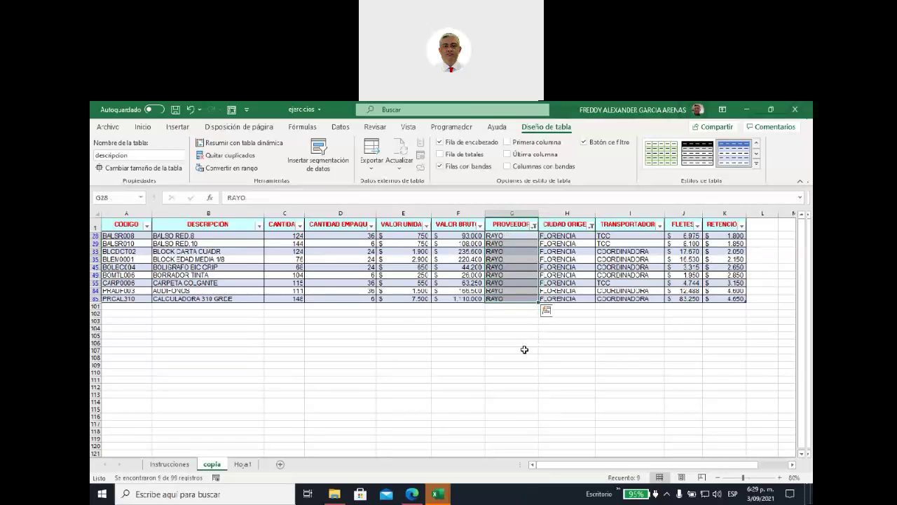
left_click_drag(562, 236, 564, 299)
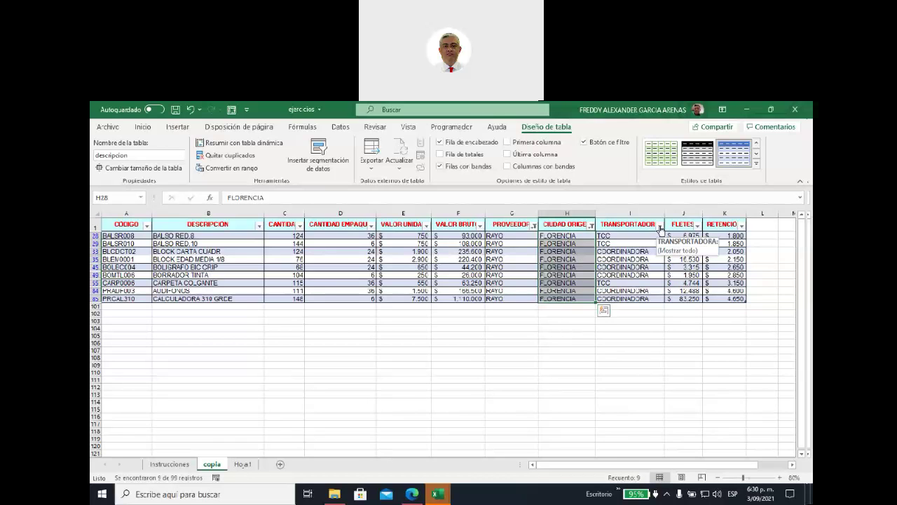
Filter the TRANSPORTADORA column to show only COORDINADORA, and select the filtered FLORENCIA cells to check their count.
left_click(660, 228)
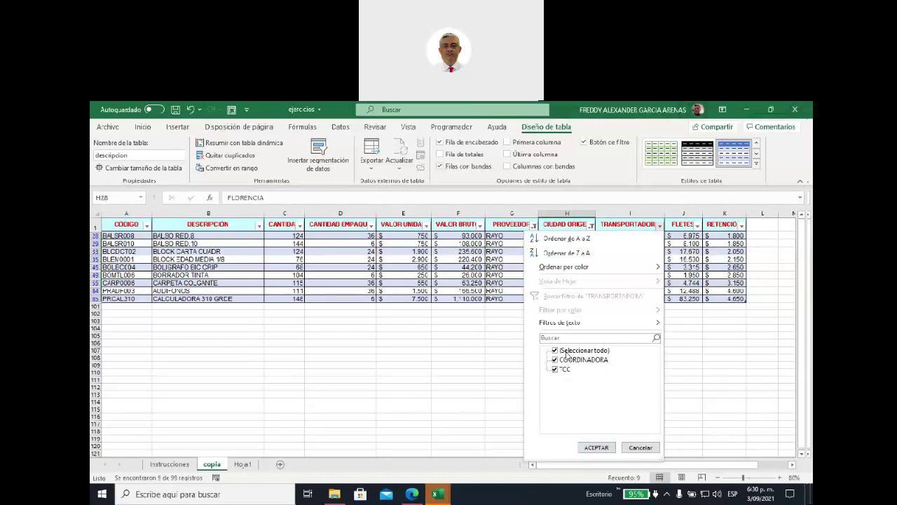
left_click(555, 370)
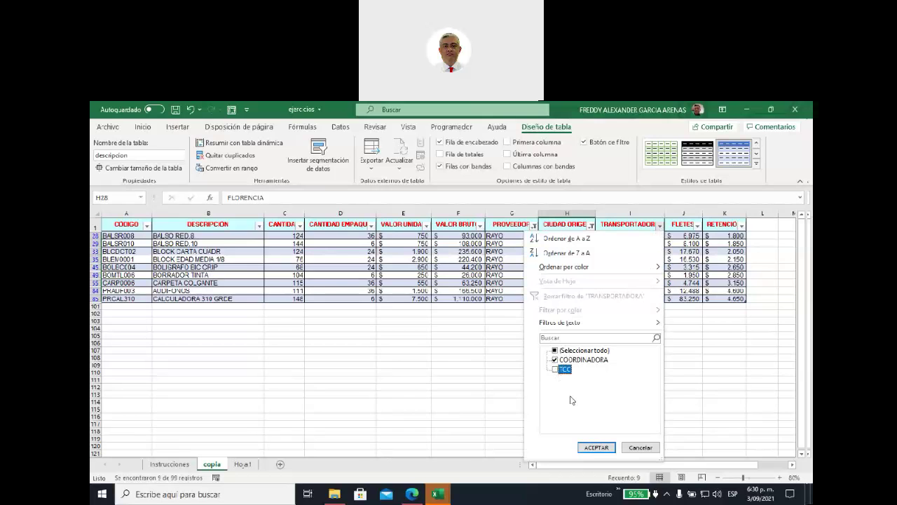
left_click(596, 447)
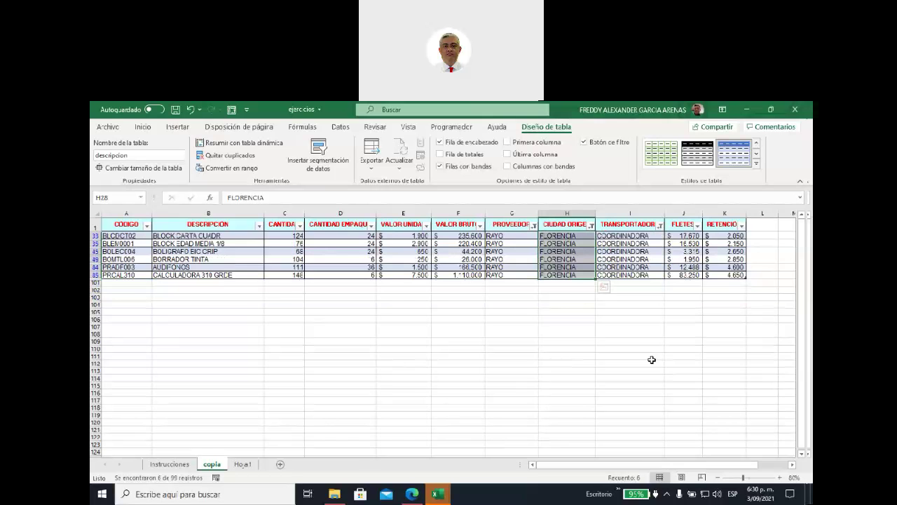
left_click(576, 235)
left_click_drag(576, 235, 576, 275)
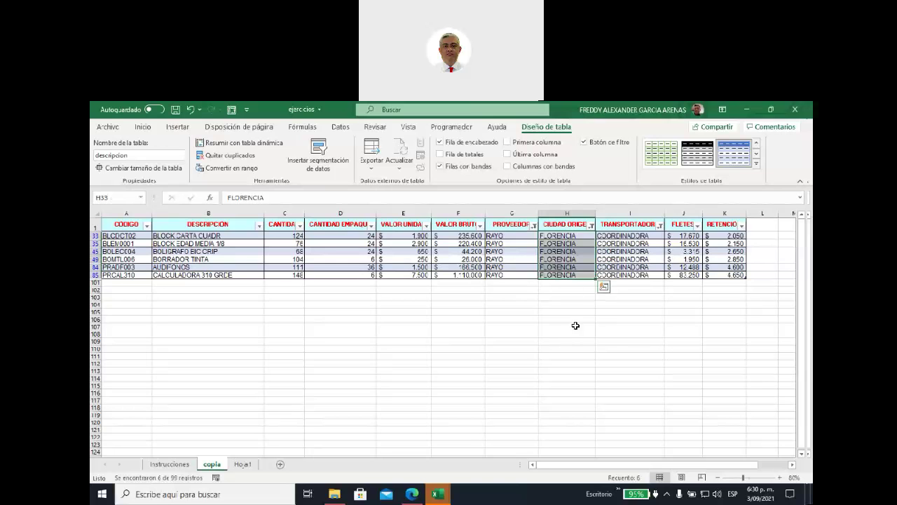
Clear the filters from the TRANSPORTADORA, CIUDAD ORIGEN and PROVEEDOR columns.
left_click(659, 225)
left_click(560, 296)
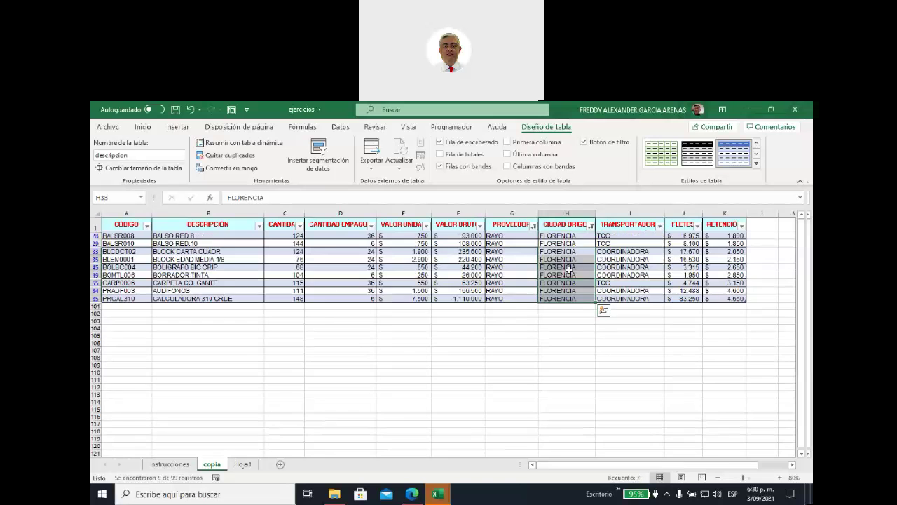
left_click(591, 225)
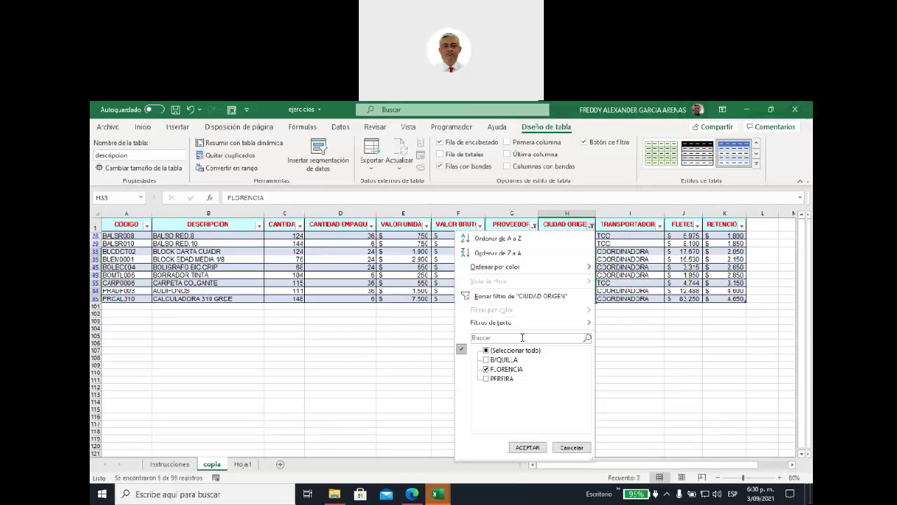
left_click(500, 296)
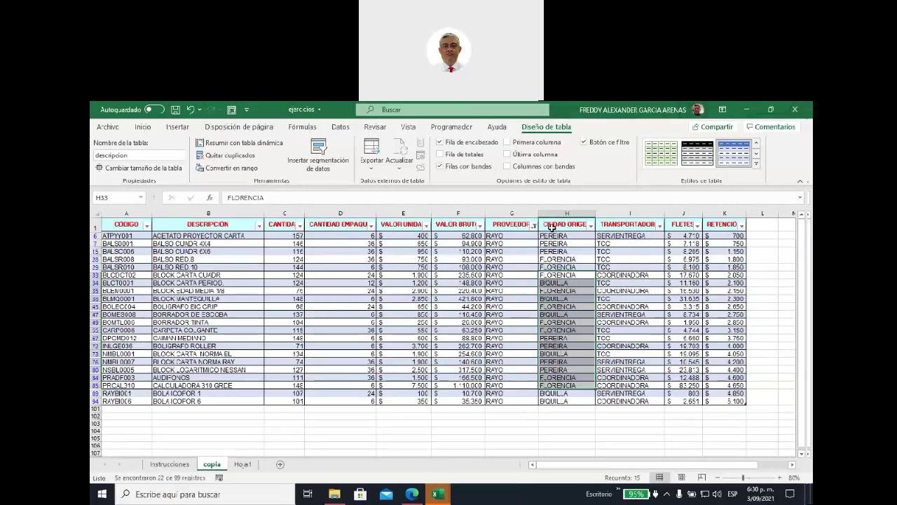
left_click(532, 225)
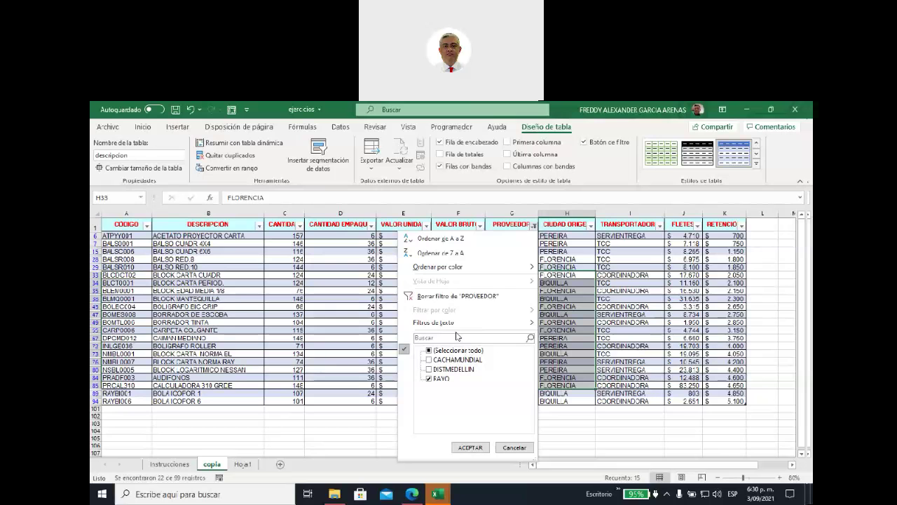
left_click(468, 297)
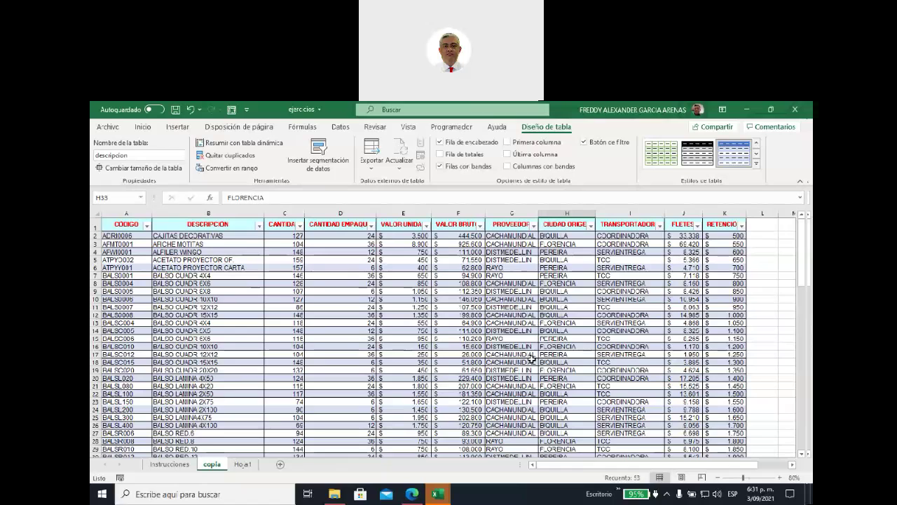
left_click(517, 237)
left_click_drag(517, 242, 586, 417)
left_click(600, 282)
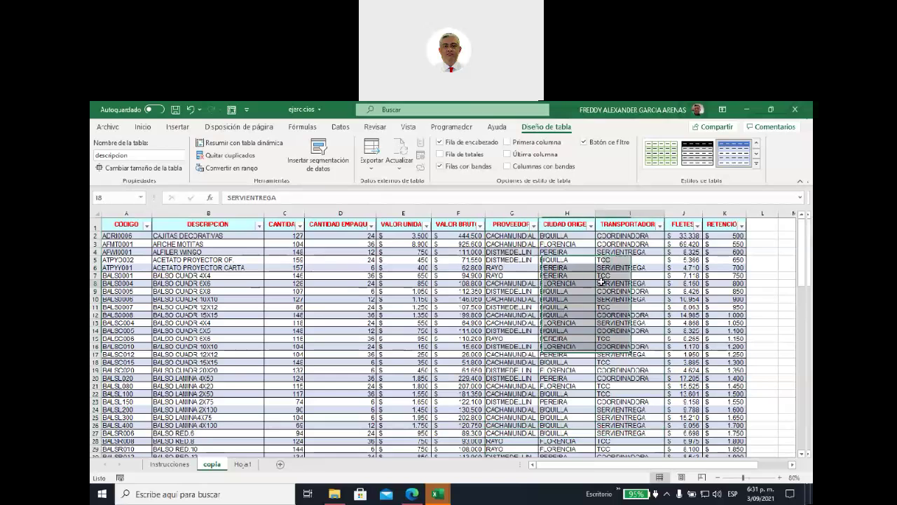
Start a custom text filter on the PROVEEDOR column with the condition contiene CACHAMUNDIAL.
left_click(534, 225)
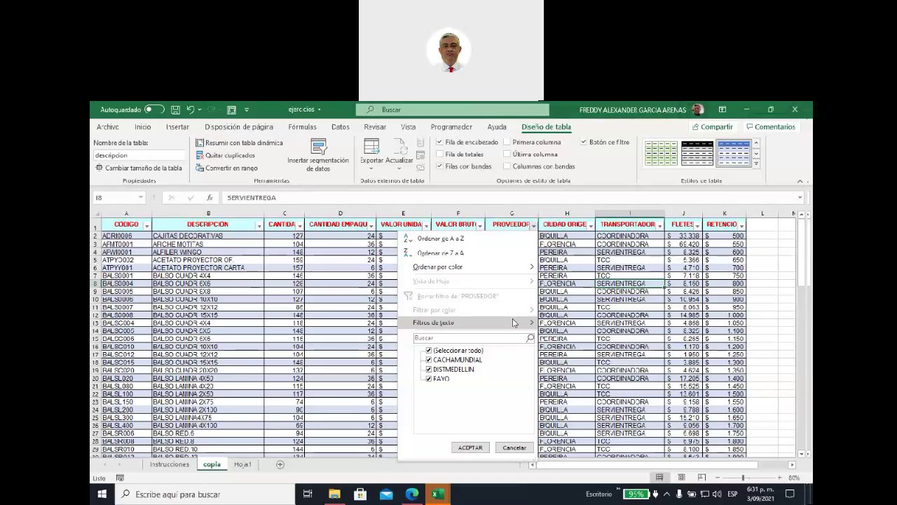
mouse_move(516, 324)
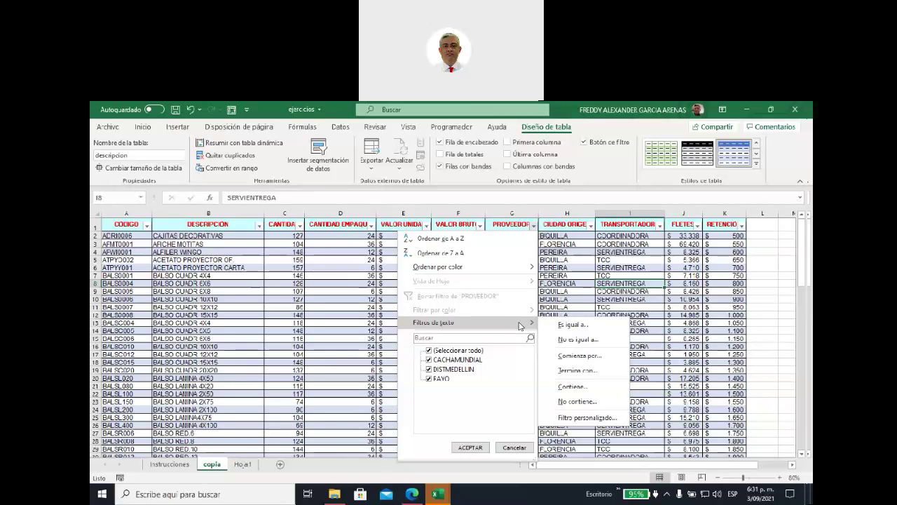
left_click(572, 387)
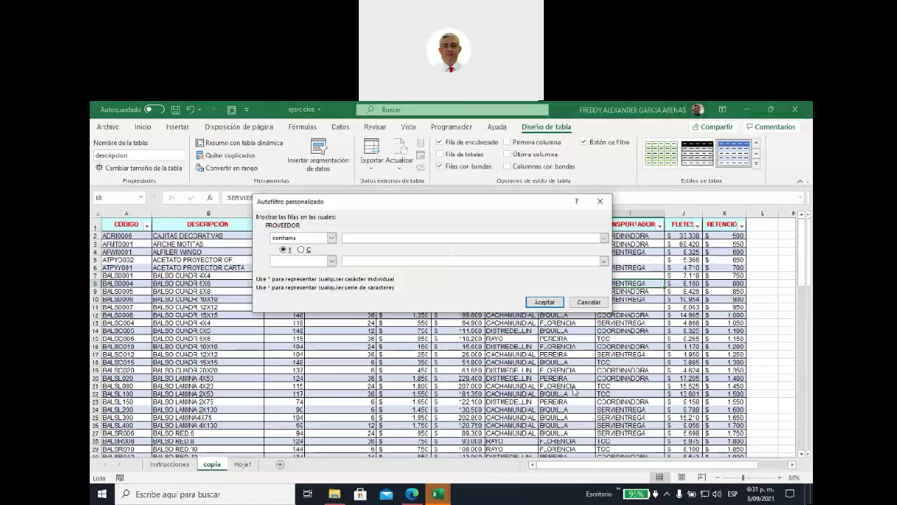
left_click_drag(377, 203, 474, 249)
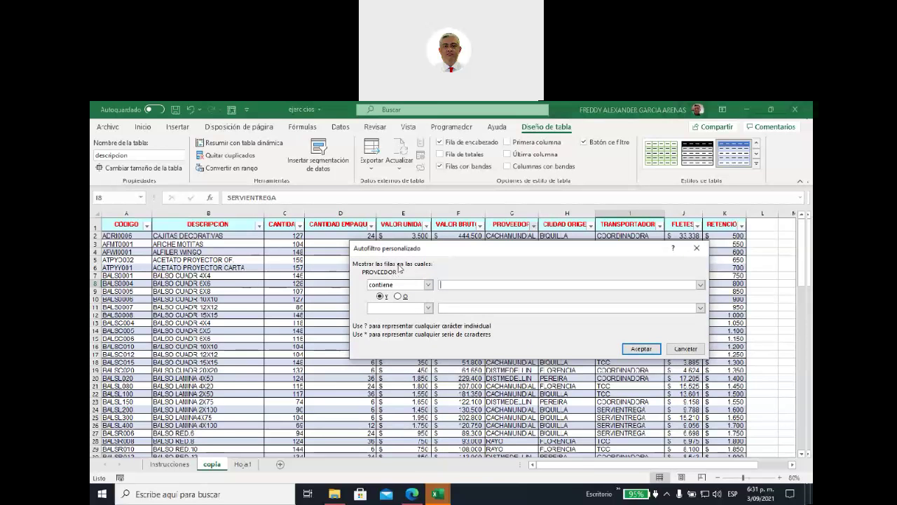
left_click_drag(436, 254, 430, 280)
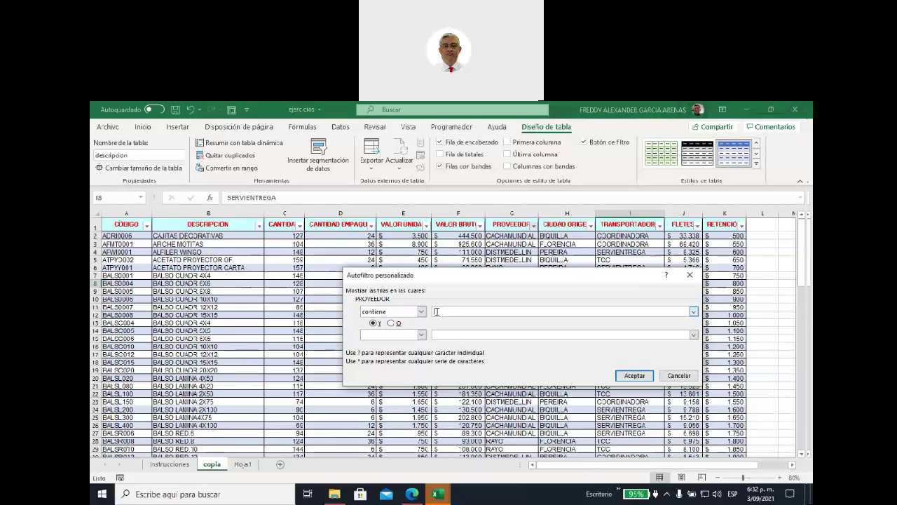
type("H")
type("CHA")
type("MUNDIAL")
Add an alternative condition (O) contiene RAYO to the custom PROVEEDOR filter and apply it.
left_click(390, 324)
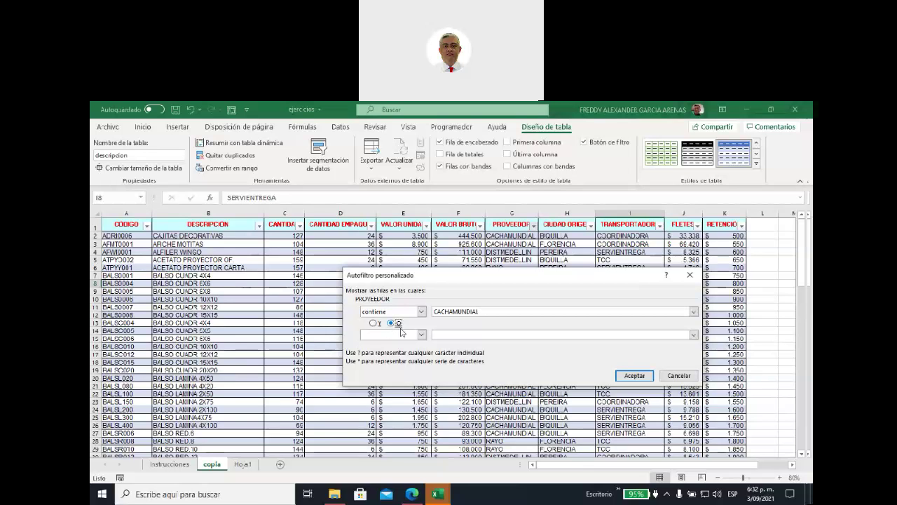
left_click(421, 335)
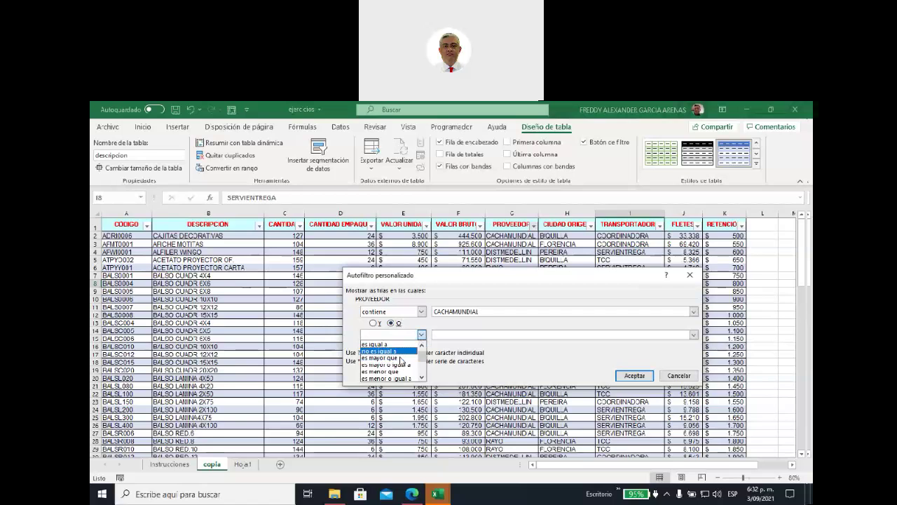
scroll(401, 360, "down", 1)
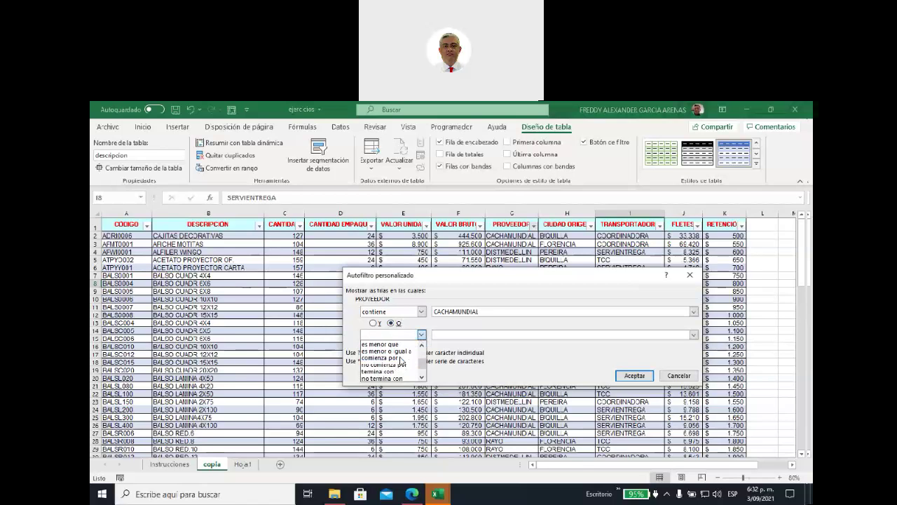
scroll(400, 362, "down", 1)
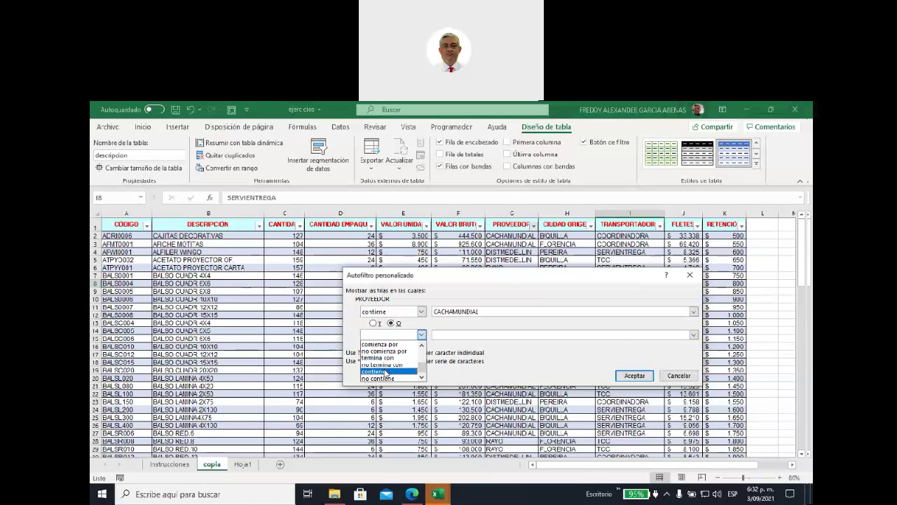
left_click(387, 371)
left_click(451, 335)
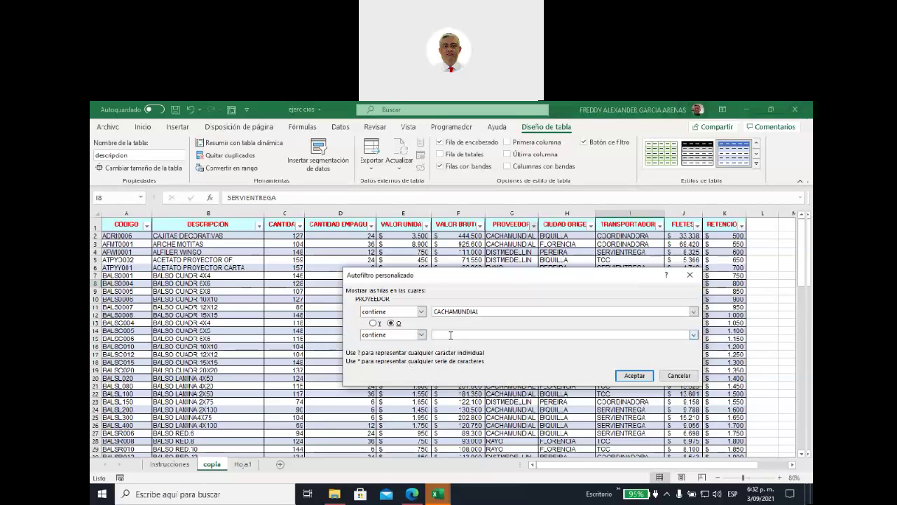
type("RAYO")
left_click(631, 377)
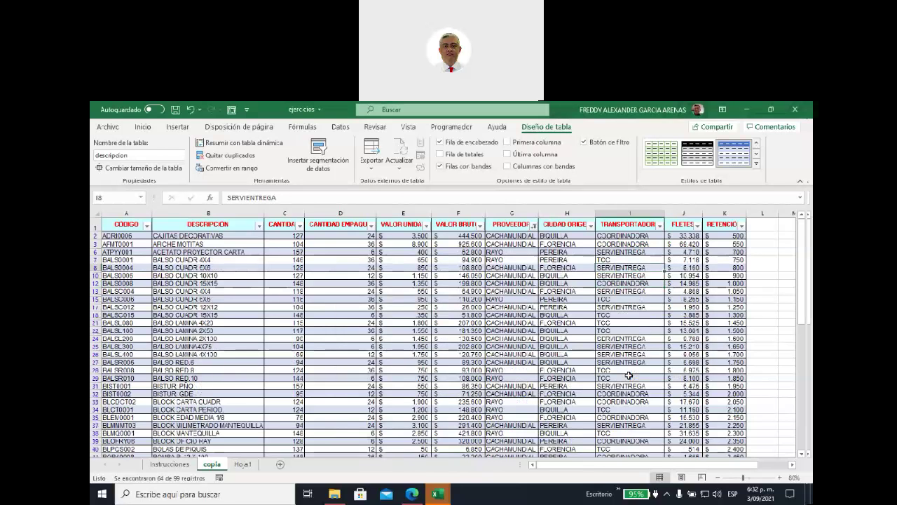
Look through the filtered rows to check which suppliers remain in the PROVEEDOR column.
left_click_drag(506, 236, 507, 261)
scroll(513, 279, "down", 13)
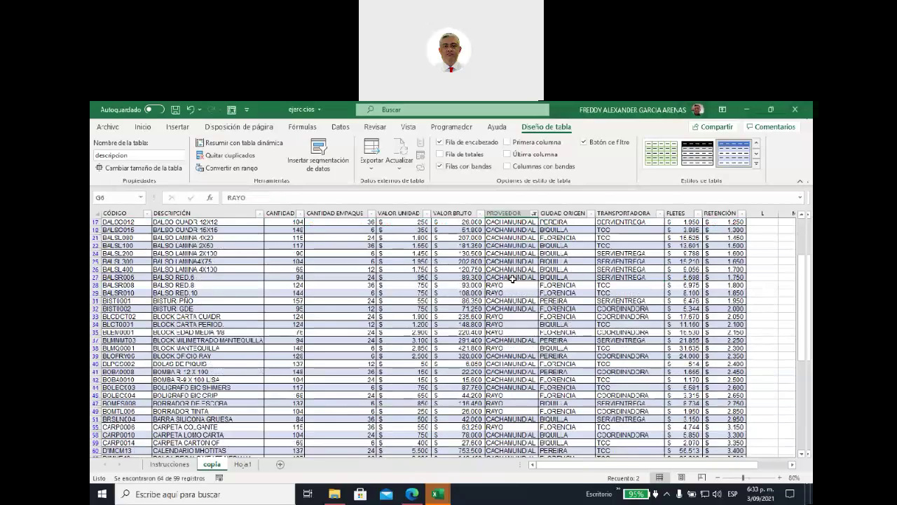
scroll(512, 279, "down", 6)
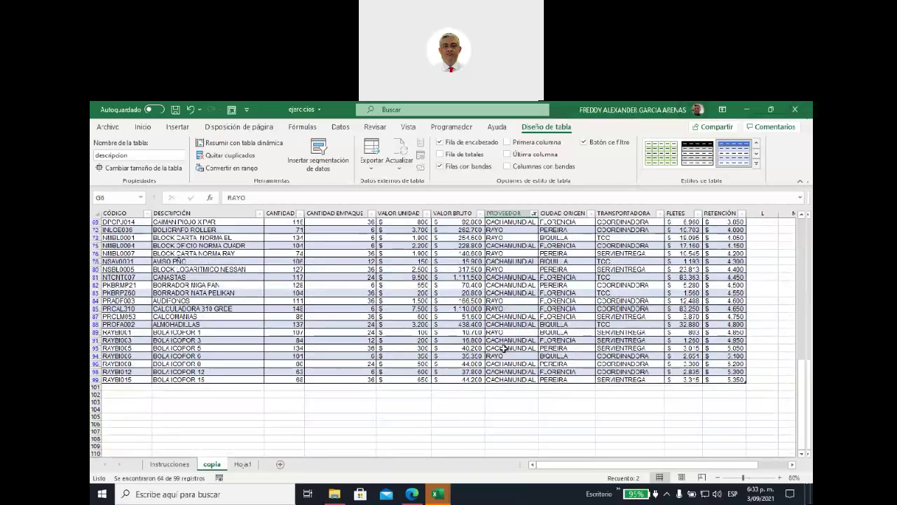
scroll(503, 344, "up", 5)
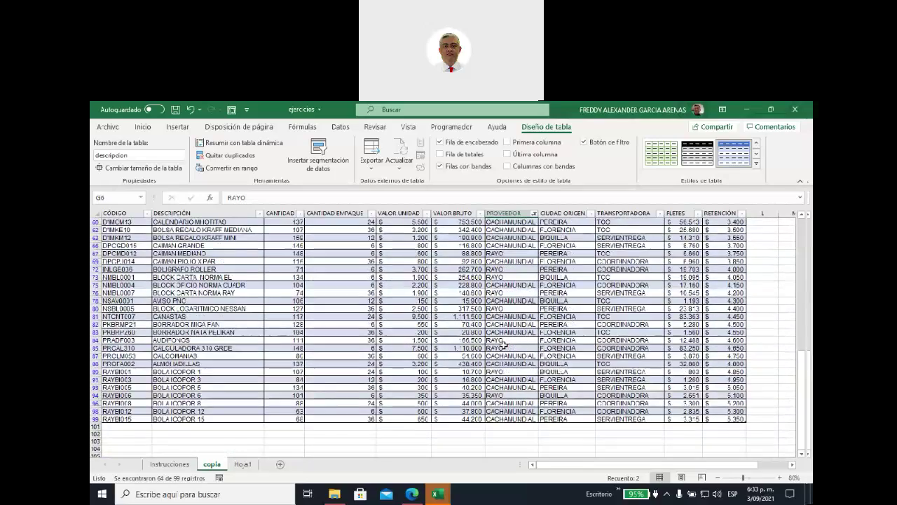
Examine the supplier list and filter options of the PROVEEDOR column without changing its filter.
scroll(501, 342, "up", 2)
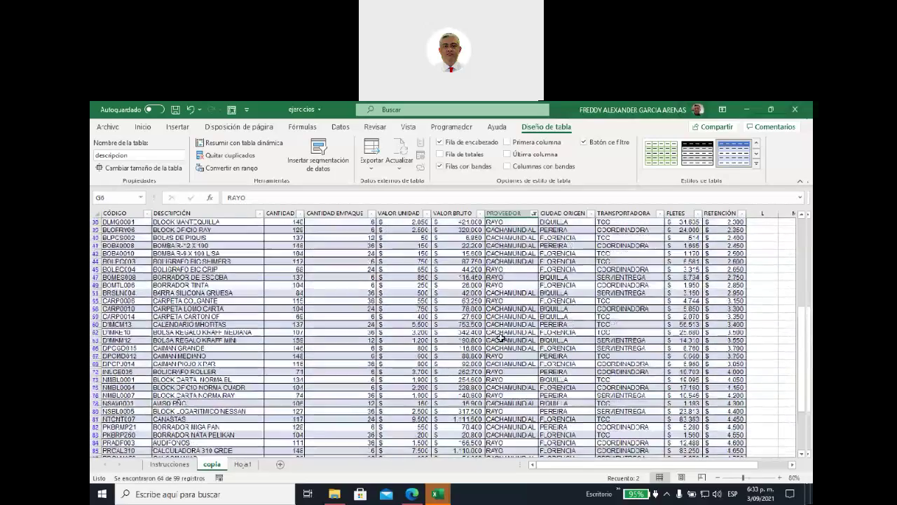
left_click(533, 213)
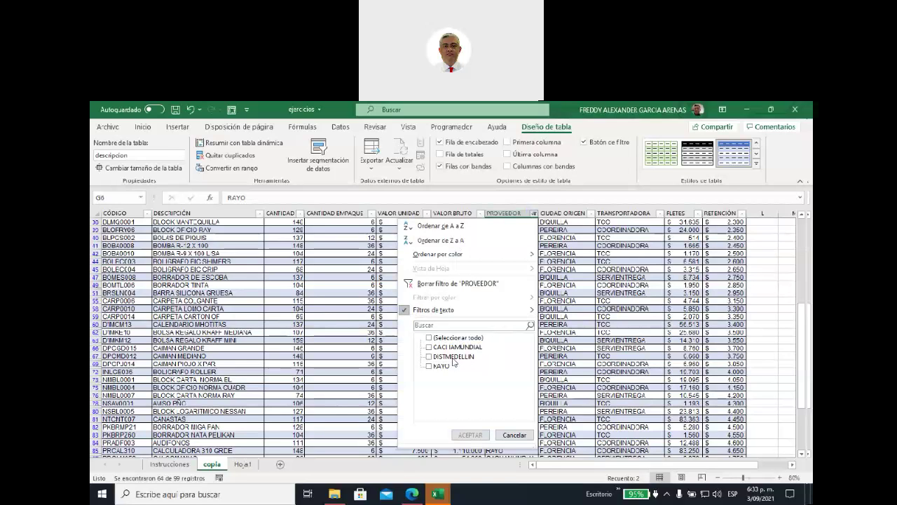
mouse_move(532, 314)
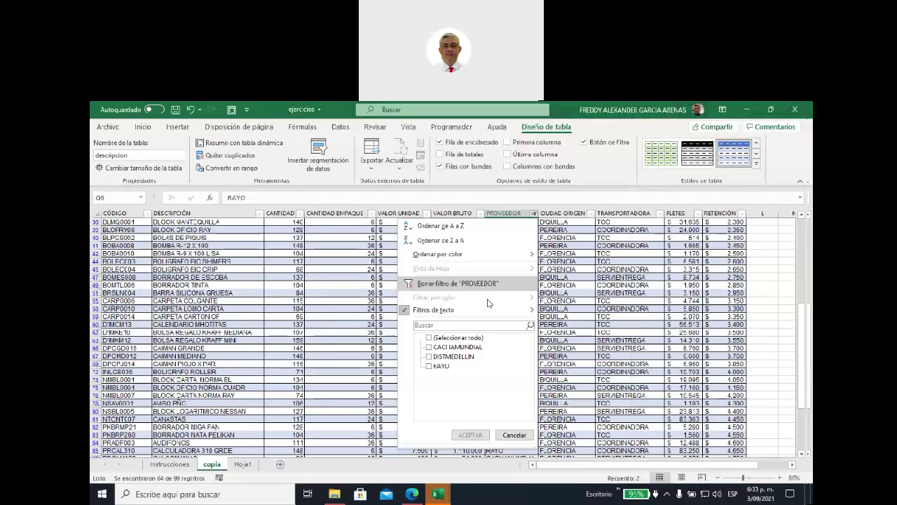
left_click(514, 435)
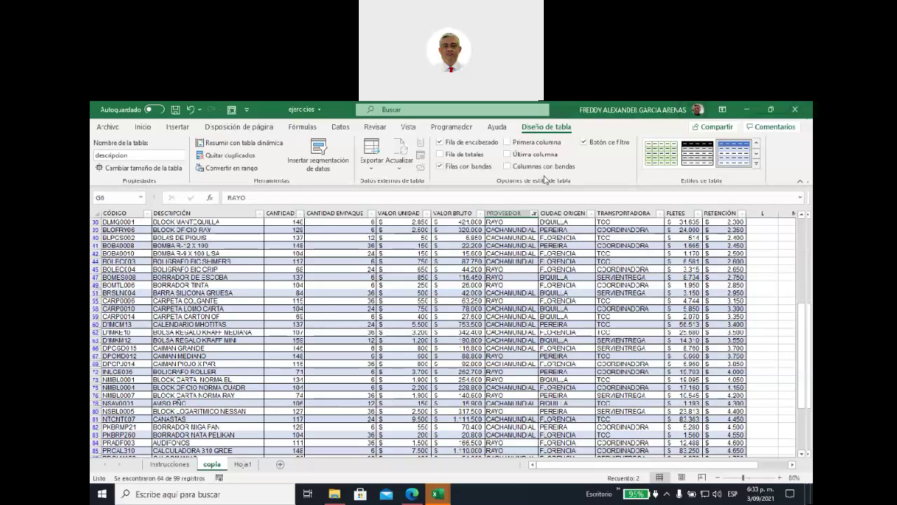
Apply a number filter to the VALOR UNIDAD column so that only values with es mayor que 1000 are shown.
left_click(417, 213)
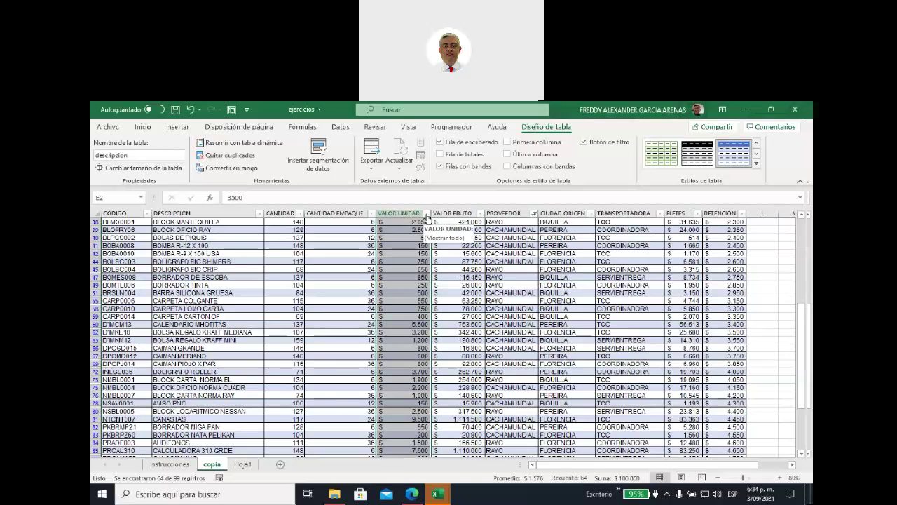
left_click(425, 214)
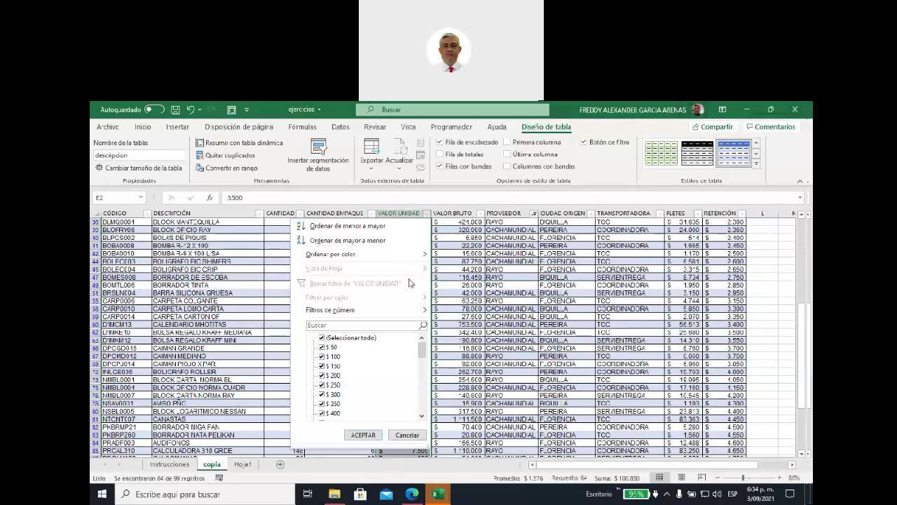
mouse_move(402, 312)
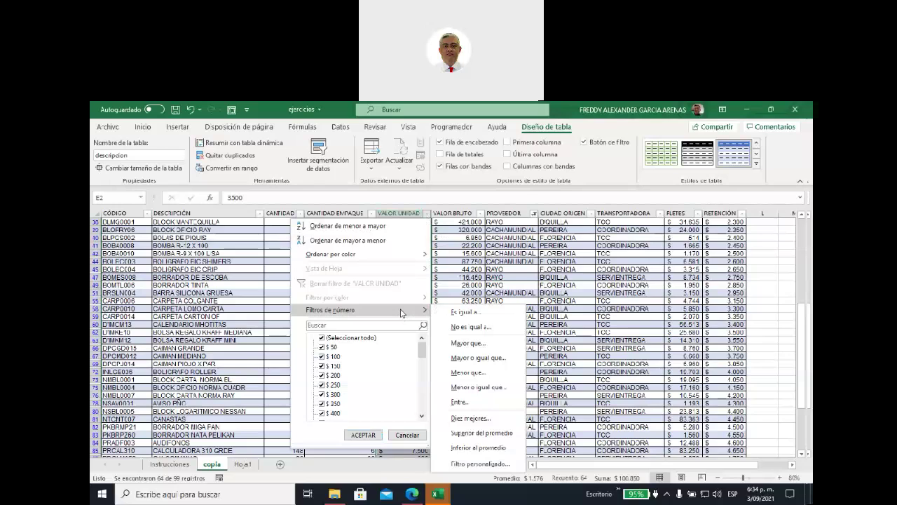
left_click(479, 346)
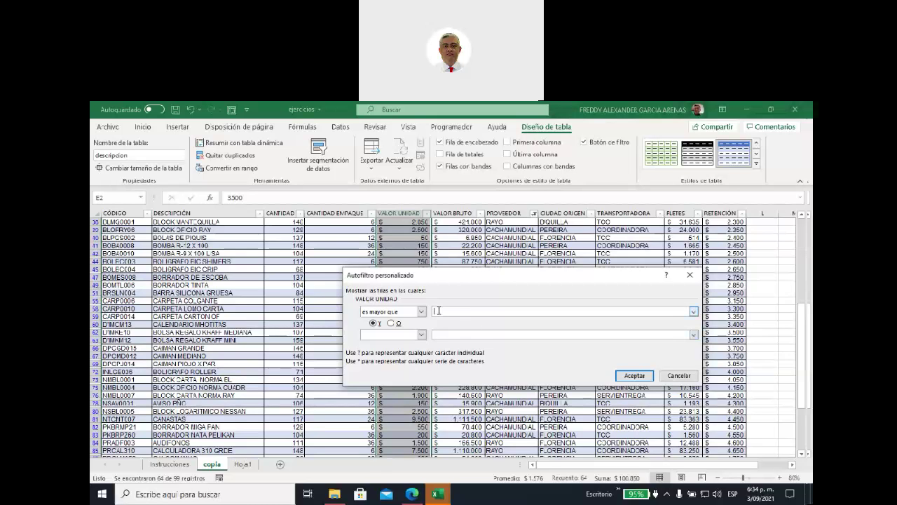
key("Num_Lock")
type("1000")
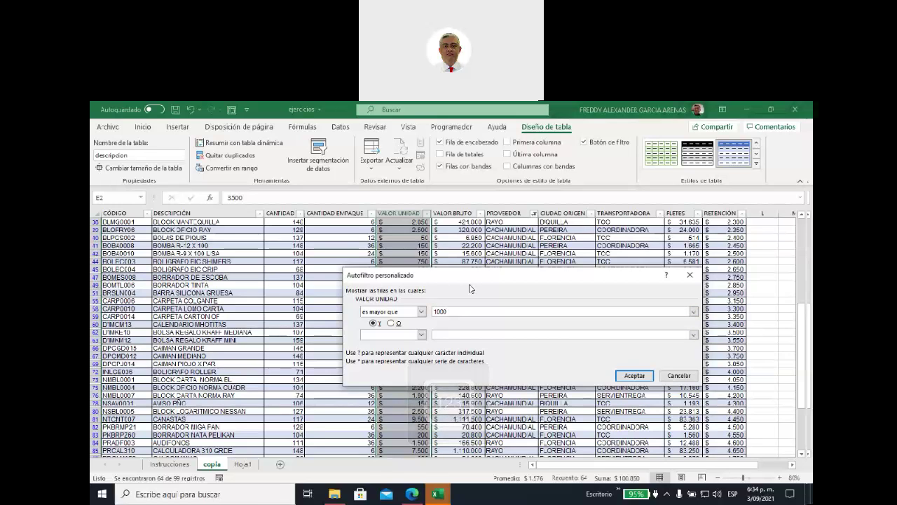
left_click_drag(495, 275, 589, 253)
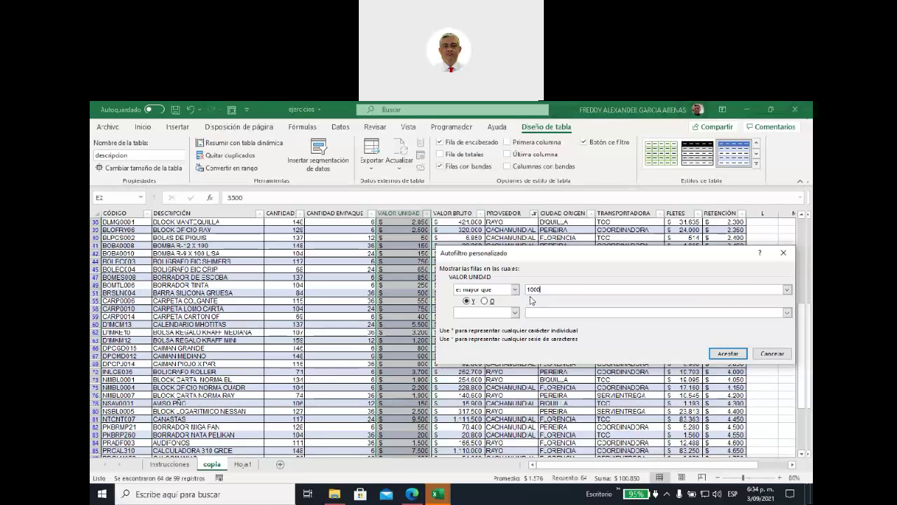
left_click(726, 353)
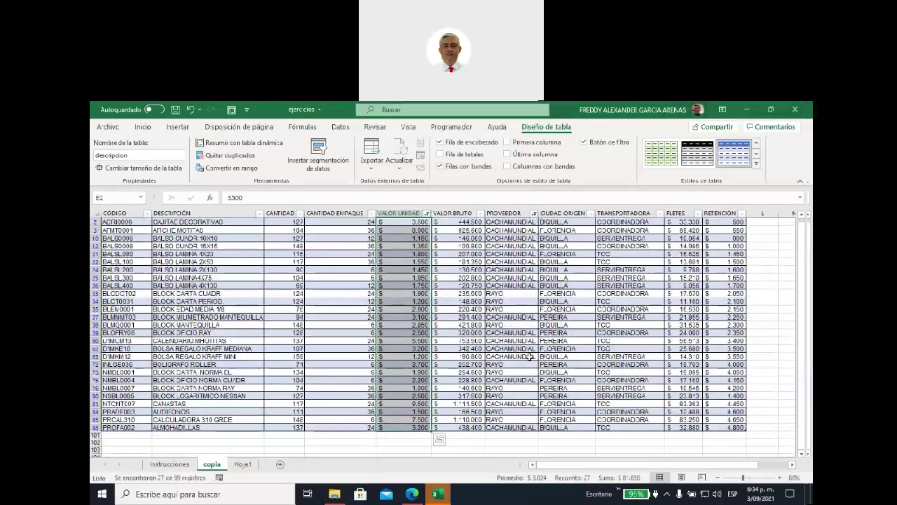
Select the filtered VALOR UNIDAD values from the last row up to the first to check them.
scroll(530, 357, "up", 1)
left_click(417, 237)
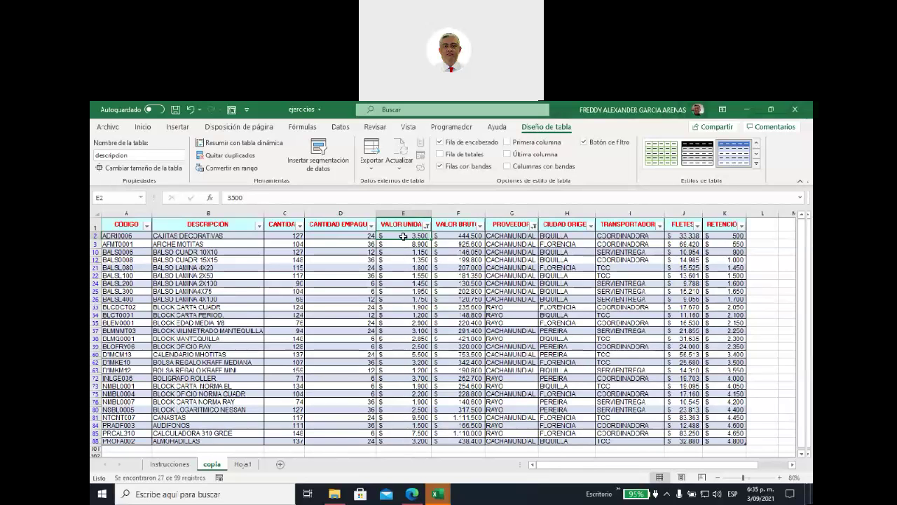
left_click(408, 440)
left_click_drag(408, 441, 405, 235)
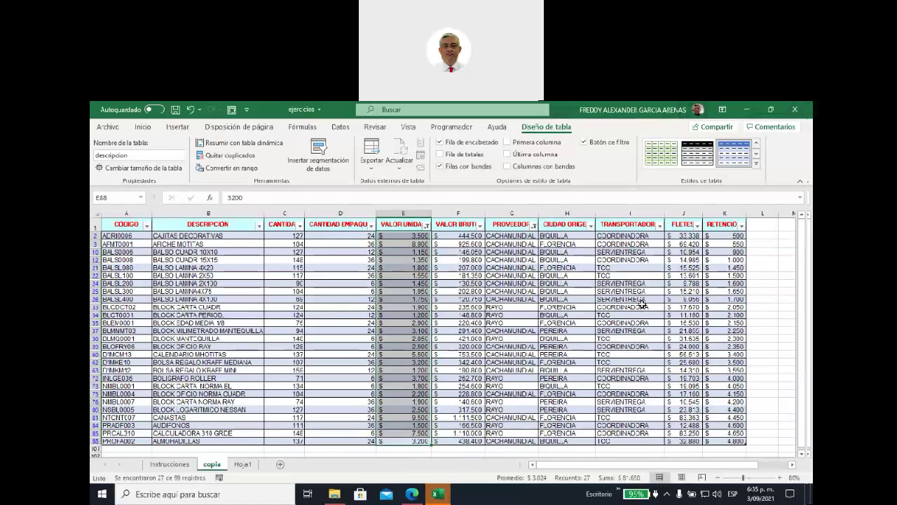
Apply a Diez mejores number filter to the FLETES column with superiores, 10 and Elementos.
left_click(697, 225)
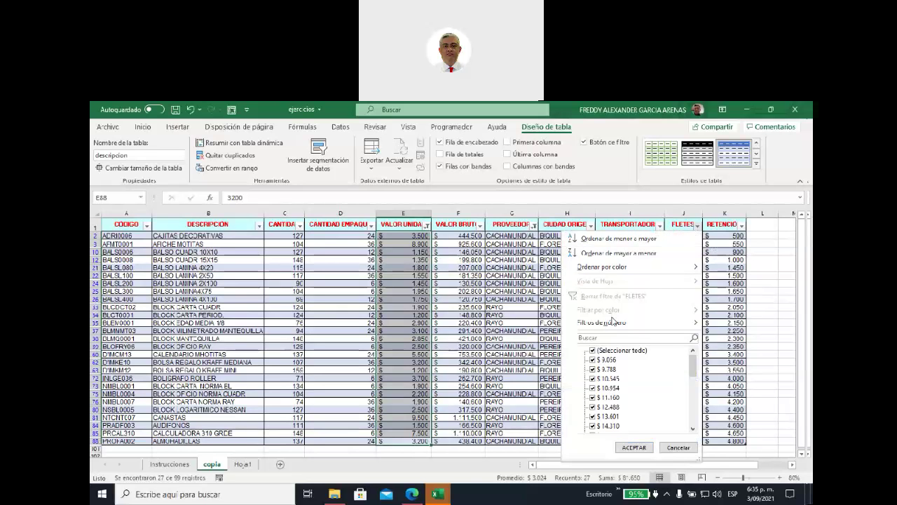
mouse_move(611, 319)
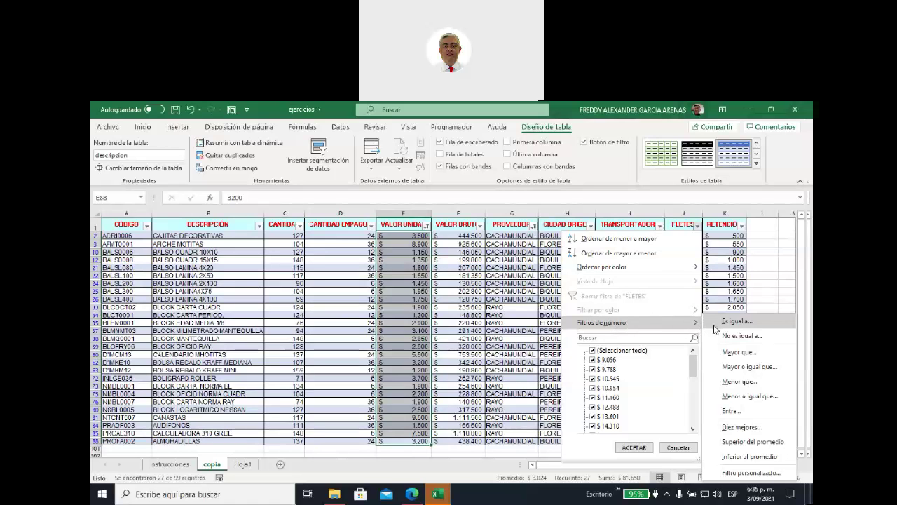
left_click(731, 427)
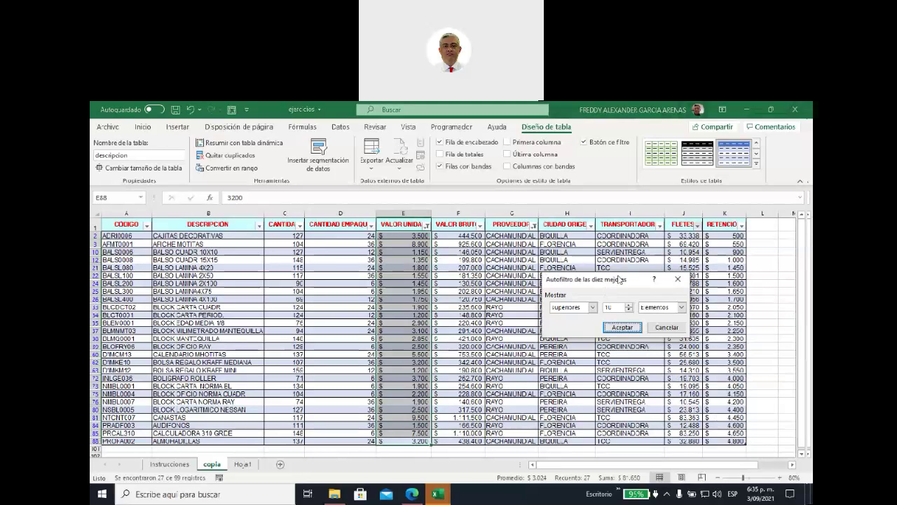
left_click_drag(632, 282, 543, 257)
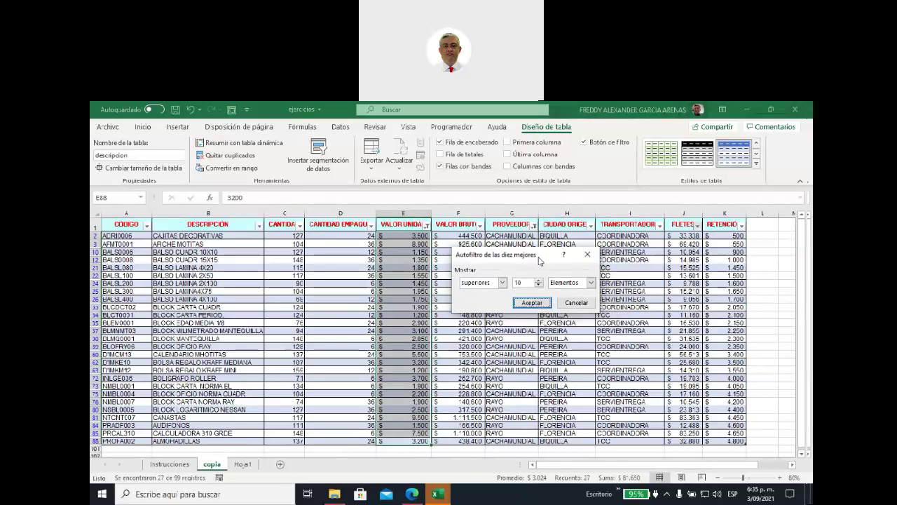
left_click(502, 282)
left_click(497, 292)
left_click(591, 283)
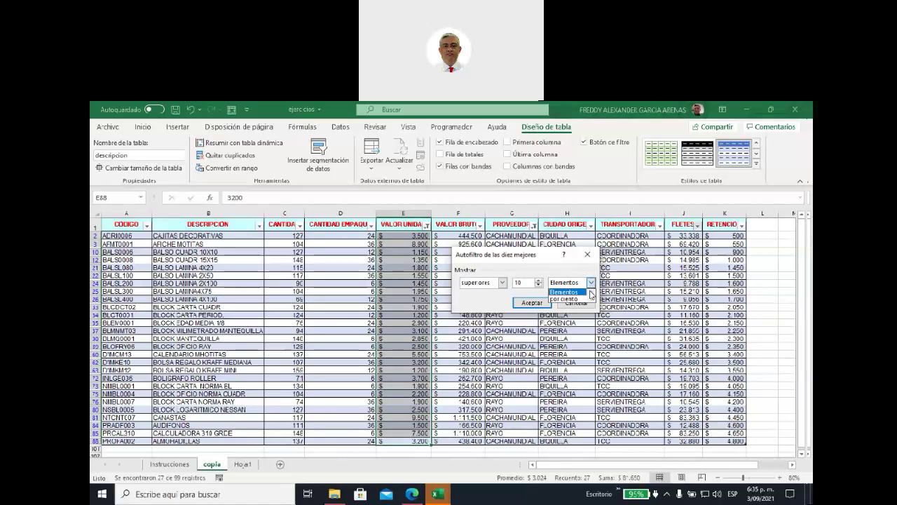
left_click(551, 270)
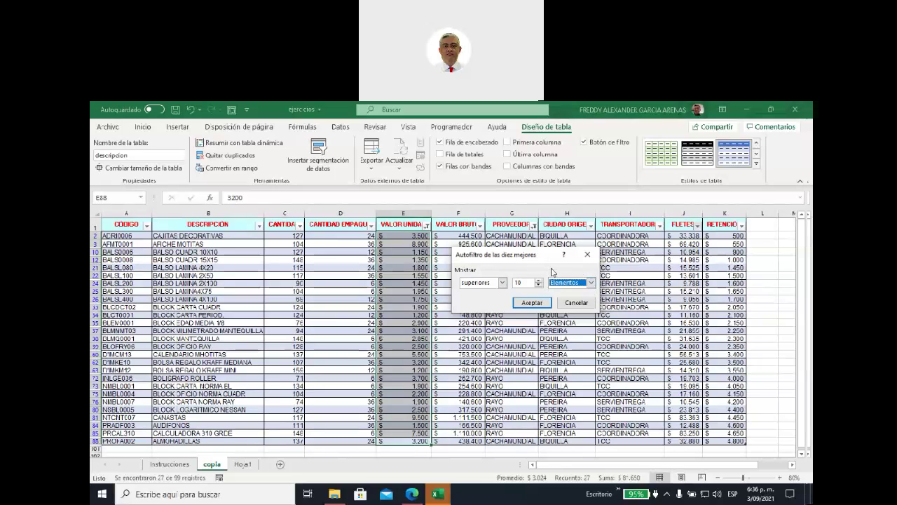
left_click(479, 286)
left_click(525, 284)
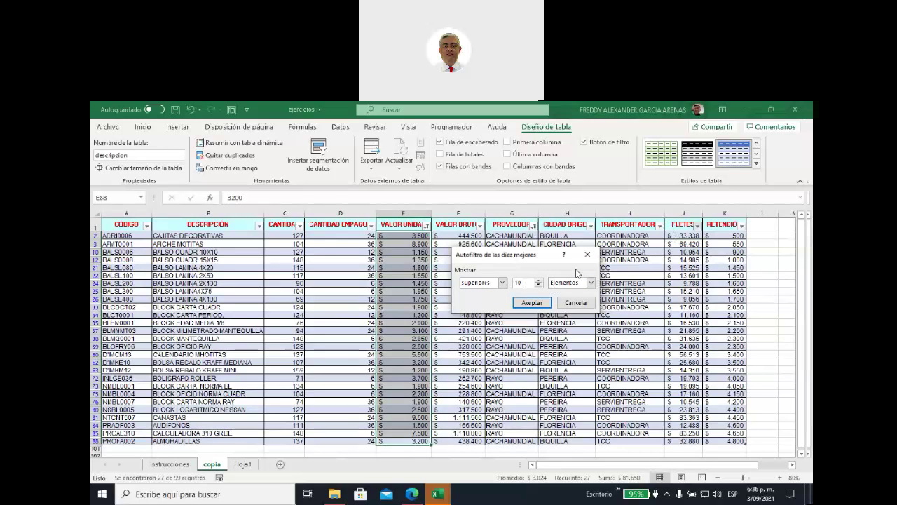
left_click(530, 303)
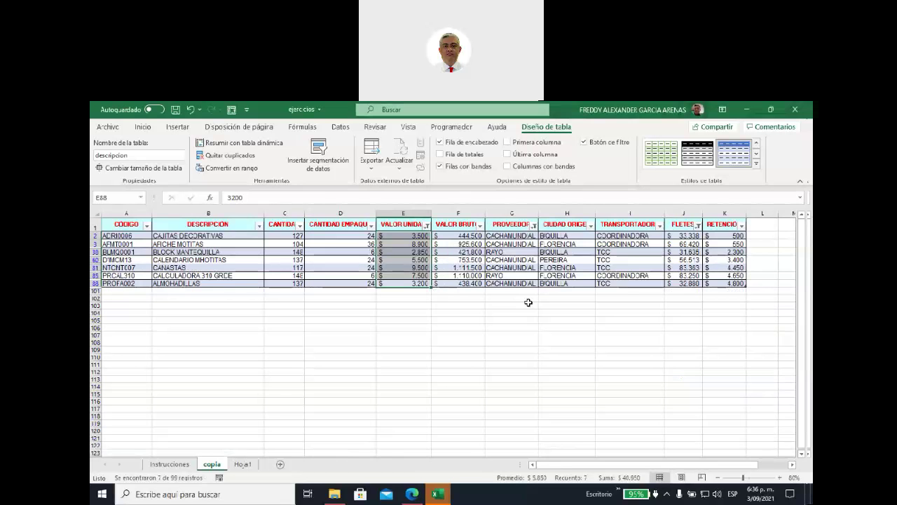
Select the filtered FLETES values to review them, and clear the filter from the FLETES column.
left_click_drag(685, 236, 686, 281)
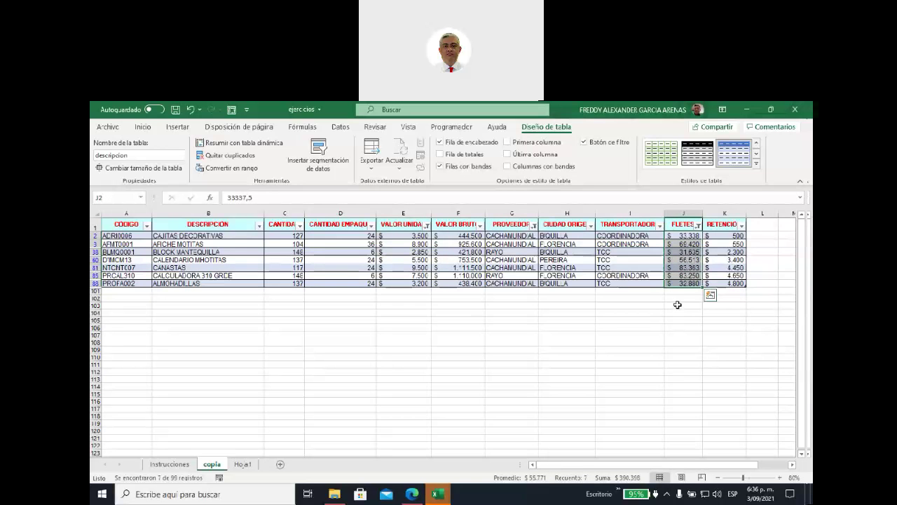
left_click(698, 225)
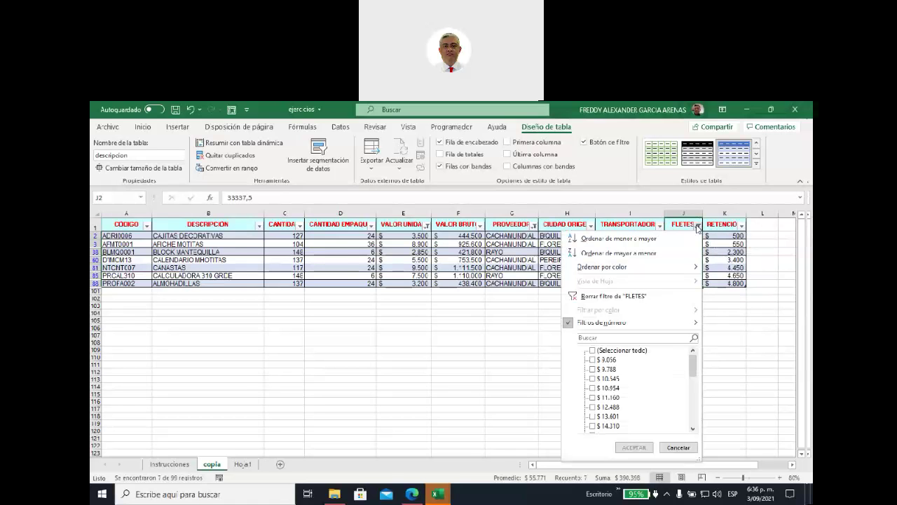
left_click(589, 297)
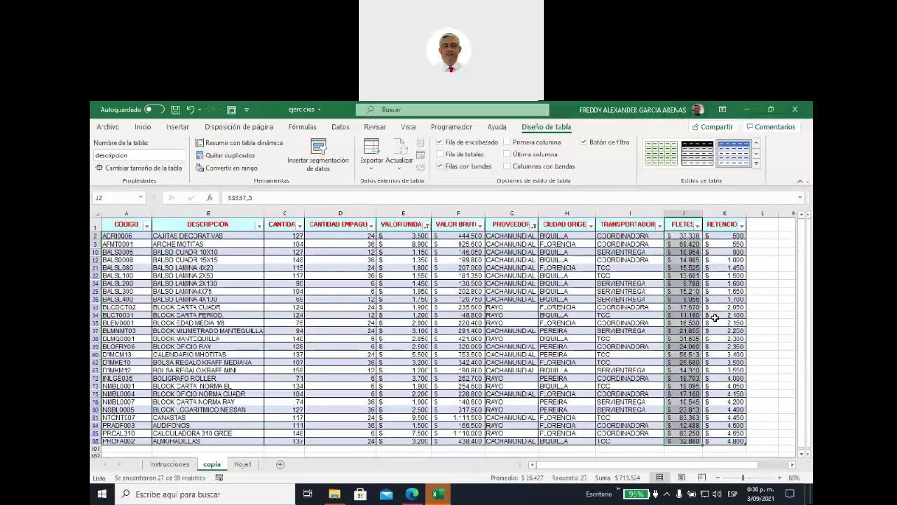
Look through the FLETES values and apply a Diez mejores filter with superiores Elementos and fewer than 10 items.
left_click(698, 225)
scroll(642, 371, "down", 5)
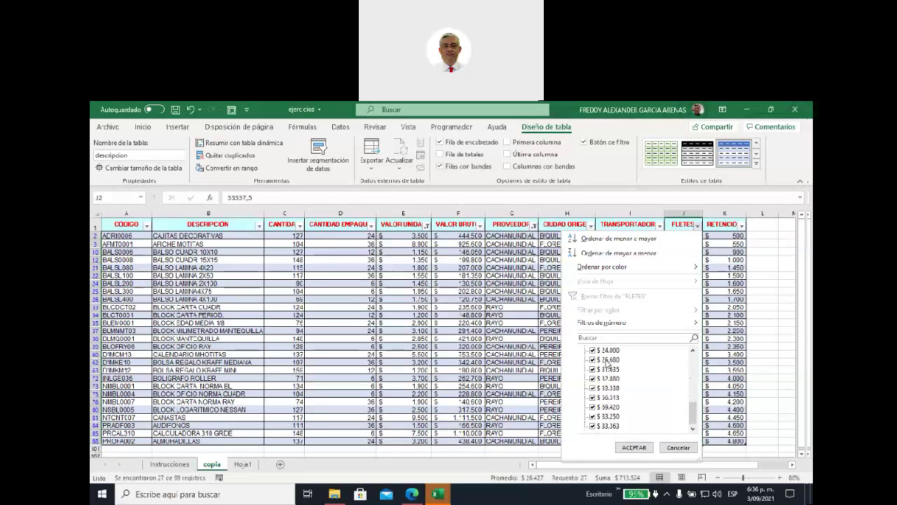
scroll(607, 366, "up", 2)
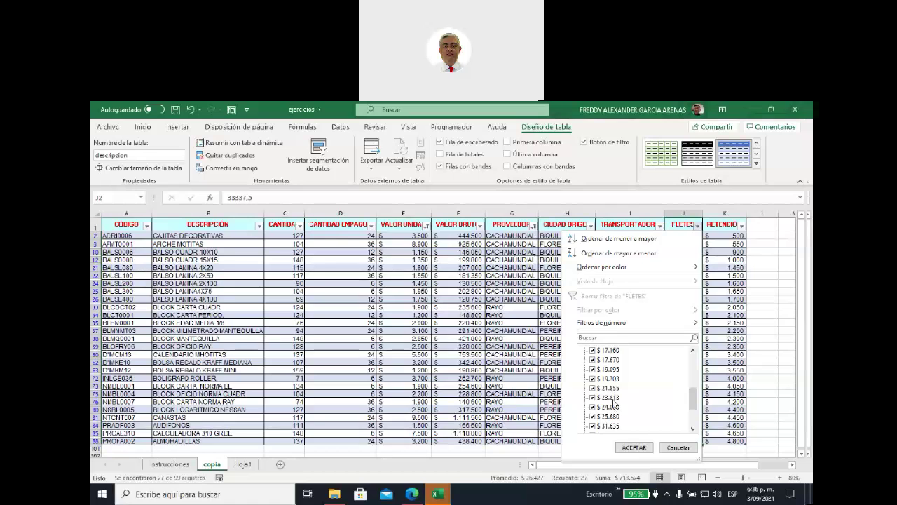
scroll(614, 399, "up", 4)
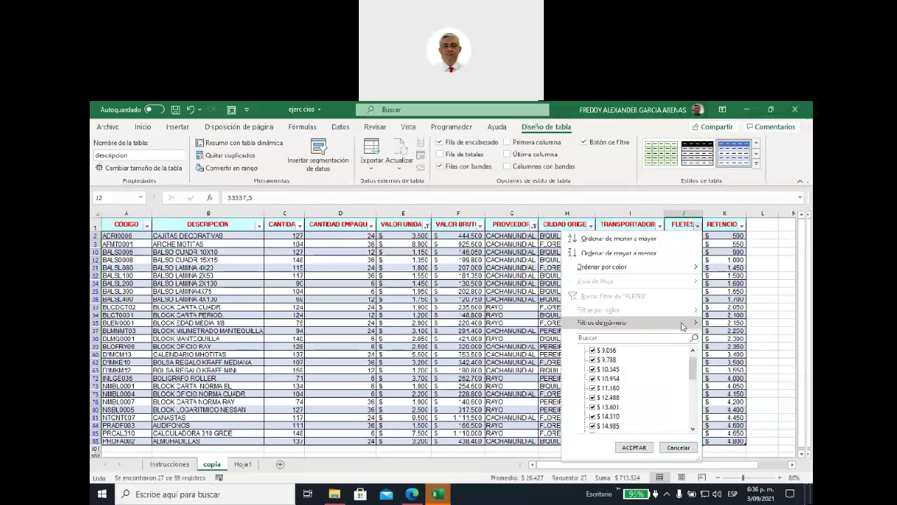
mouse_move(684, 327)
left_click(736, 428)
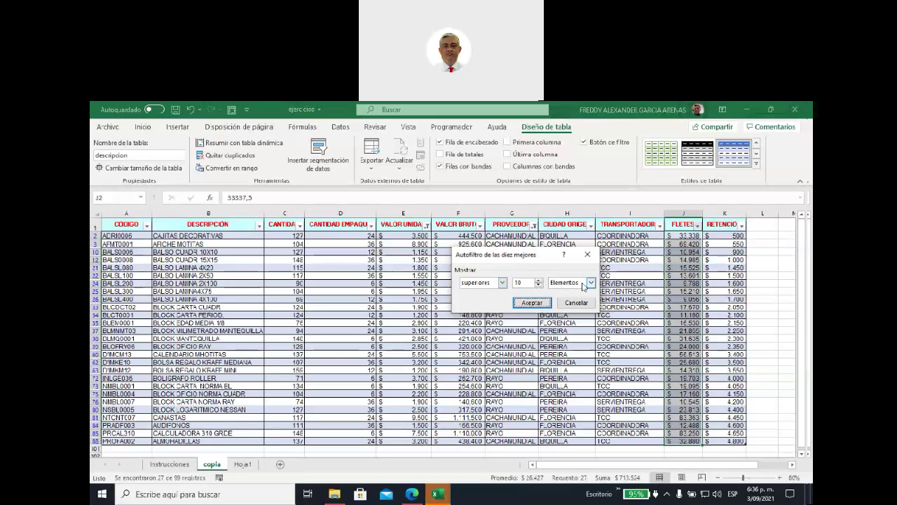
left_click(538, 285)
left_click(538, 285)
left_click(531, 302)
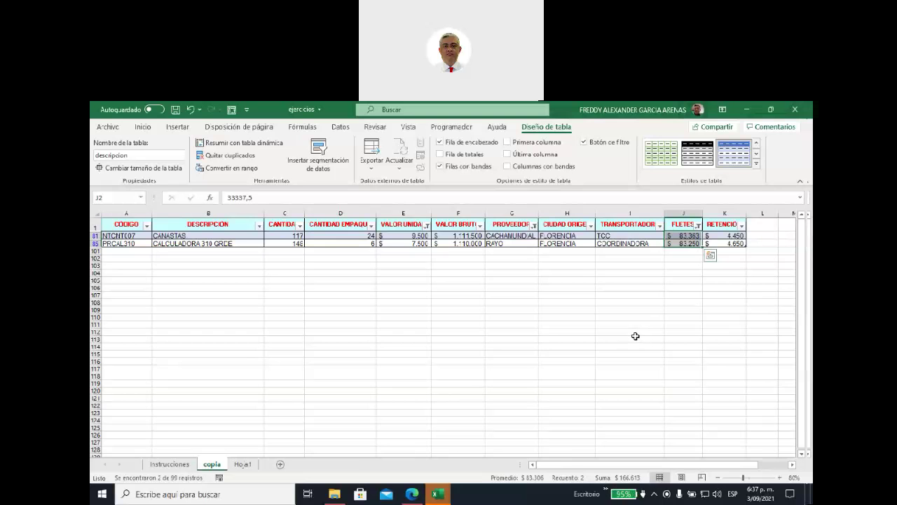
Clear the FLETES filter and apply a custom number filter with the condition es mayor que 80000.
left_click(698, 225)
left_click(614, 296)
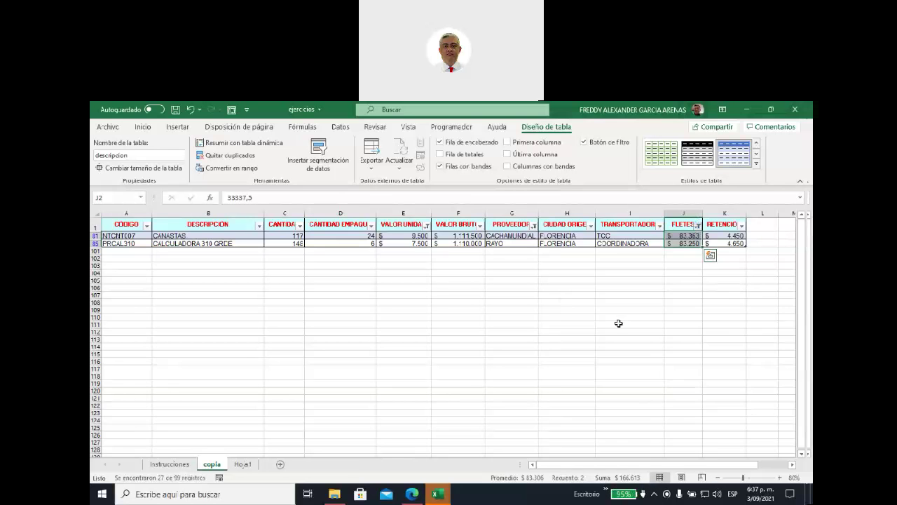
left_click(697, 225)
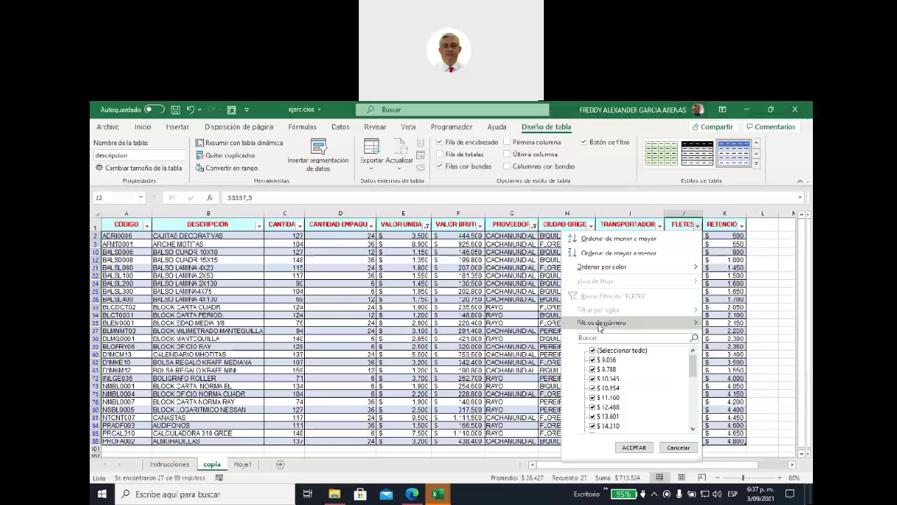
mouse_move(638, 327)
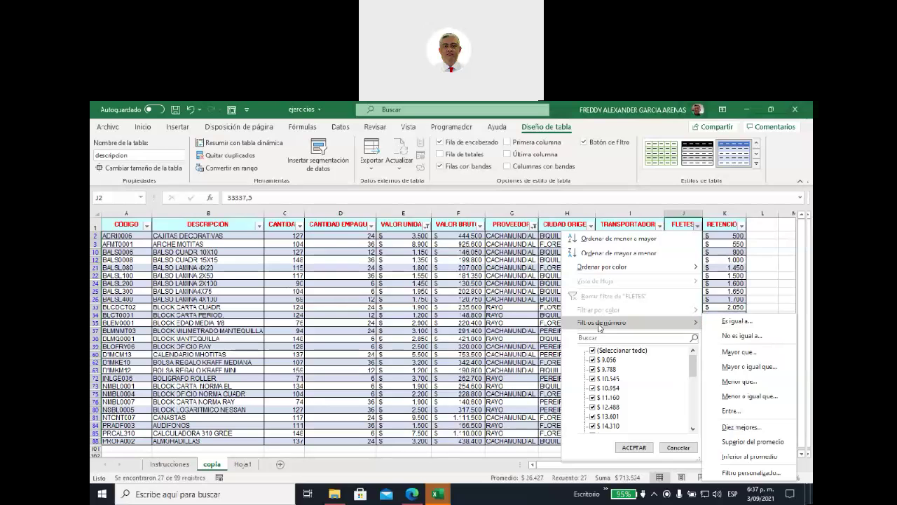
left_click(739, 352)
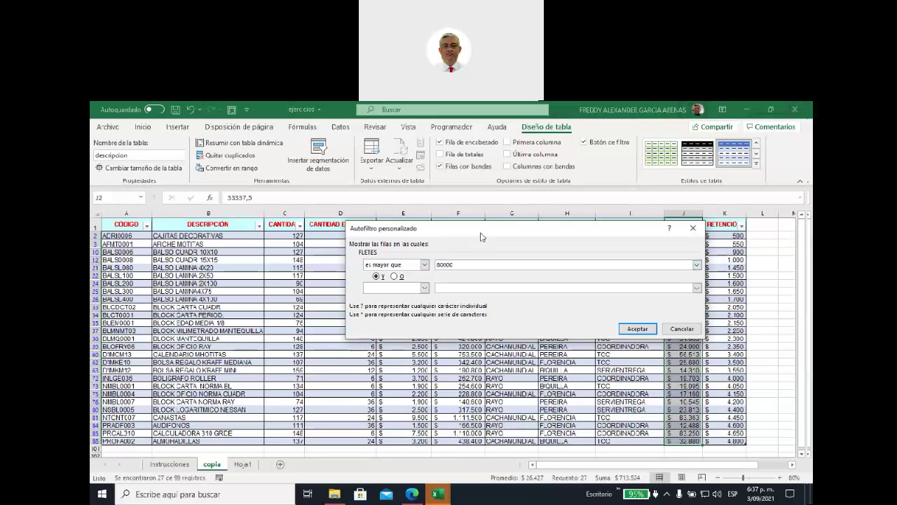
left_click_drag(483, 229, 427, 211)
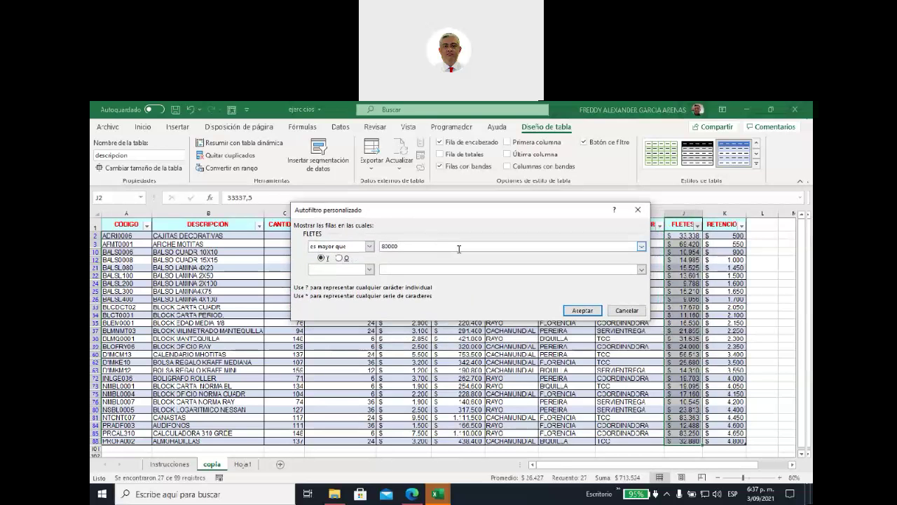
left_click(581, 310)
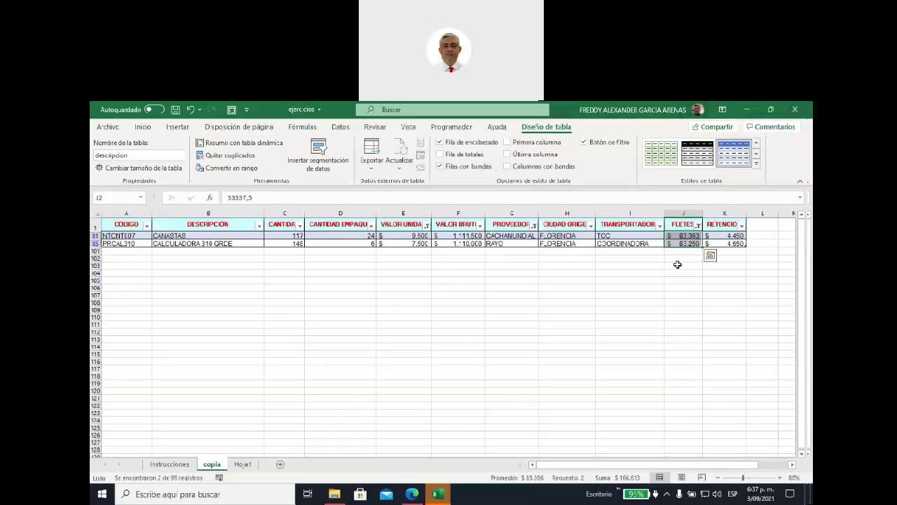
Clear the filters from the FLETES, VALOR UNIDAD and PROVEEDOR columns.
left_click(697, 226)
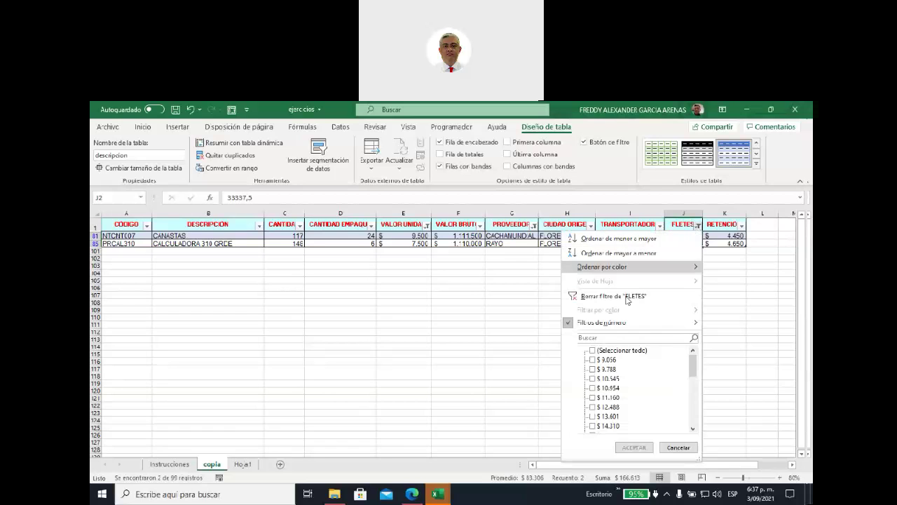
left_click(586, 300)
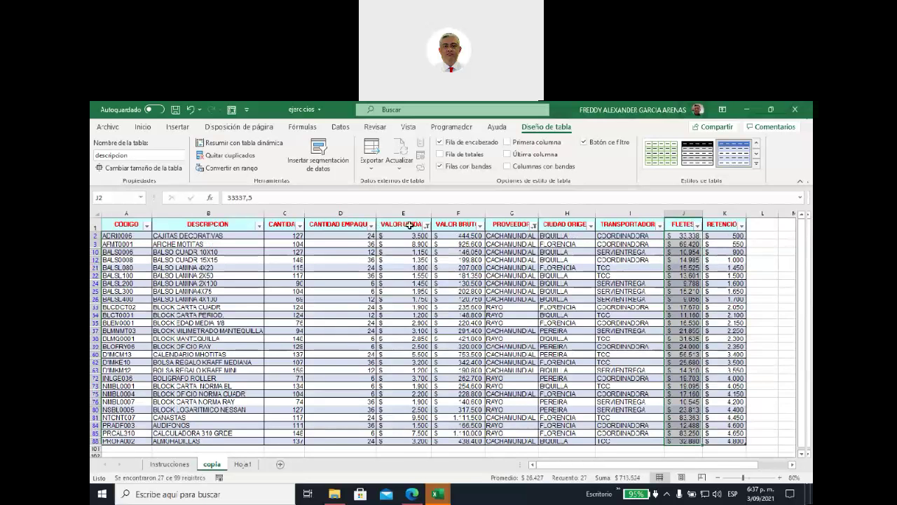
left_click(426, 226)
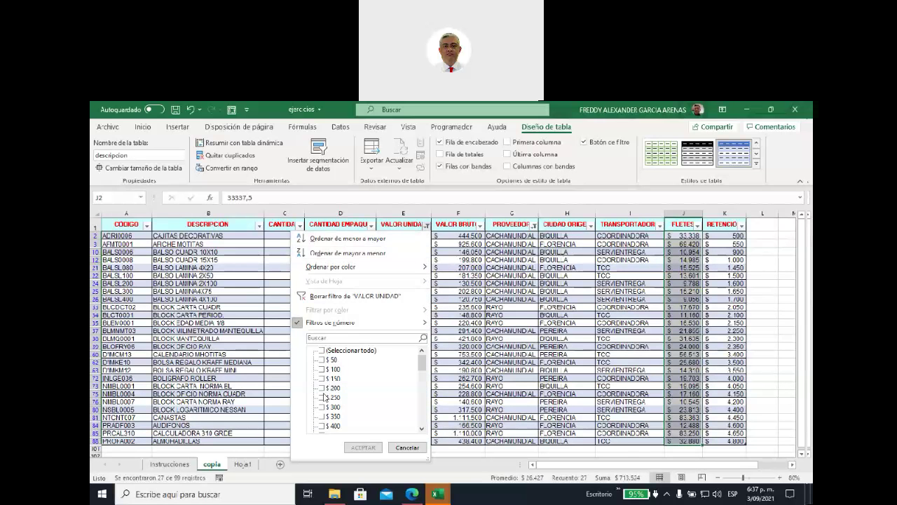
left_click(349, 296)
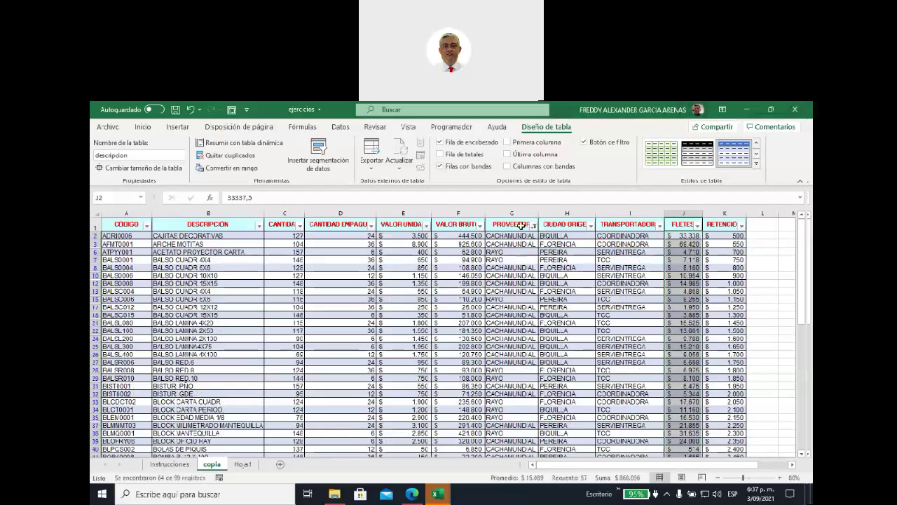
left_click(533, 225)
left_click(446, 297)
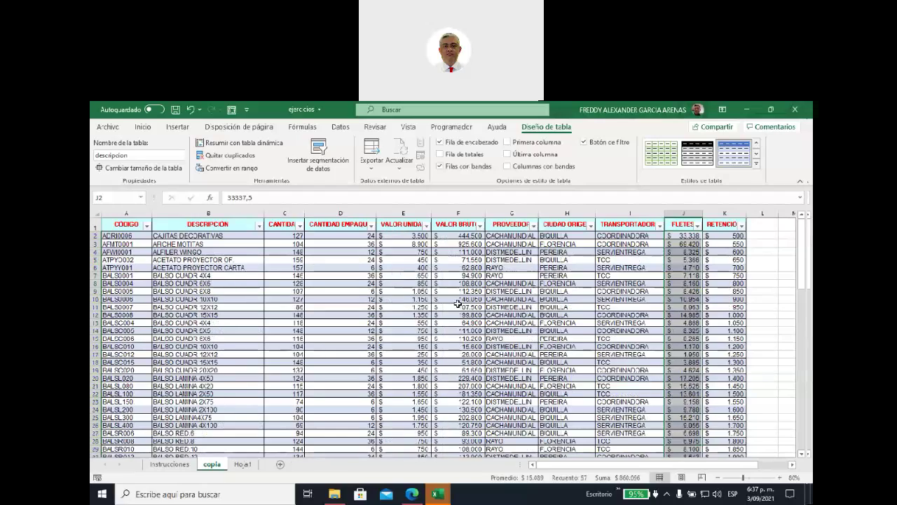
Check where the unfiltered table ends by selecting its last record, row 100, and return to the header.
scroll(577, 329, "down", 6)
scroll(577, 329, "down", 20)
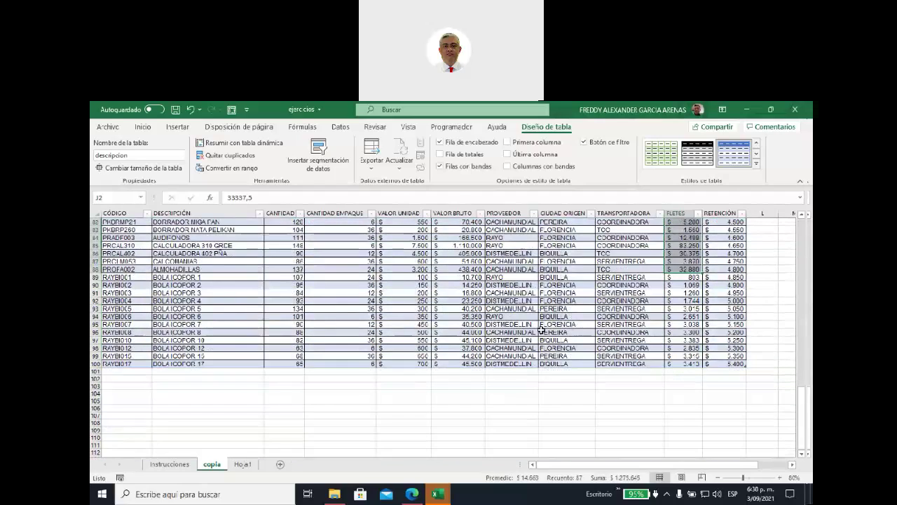
left_click(205, 416)
left_click(96, 364)
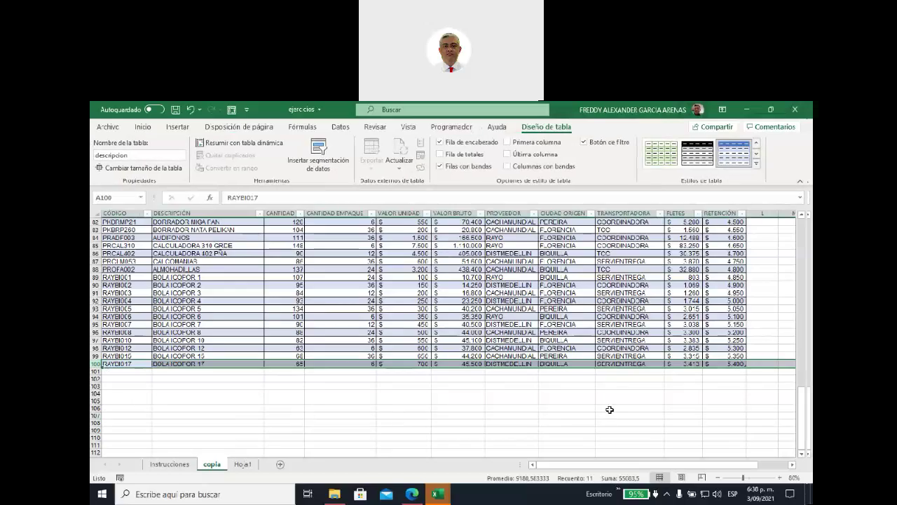
scroll(605, 409, "up", 11)
scroll(592, 408, "up", 16)
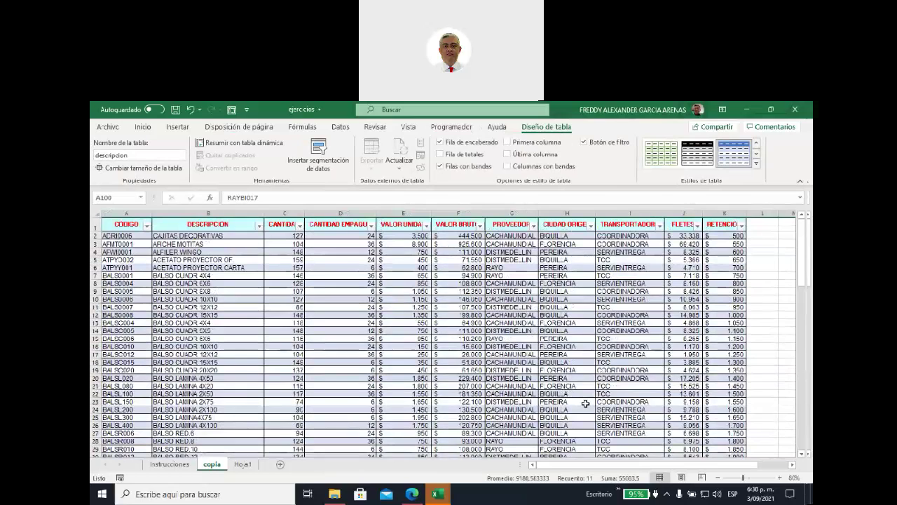
Filter the CIUDAD ORIGEN column to show only B/QUILLA.
left_click(591, 225)
left_click(486, 351)
left_click(486, 359)
left_click(527, 447)
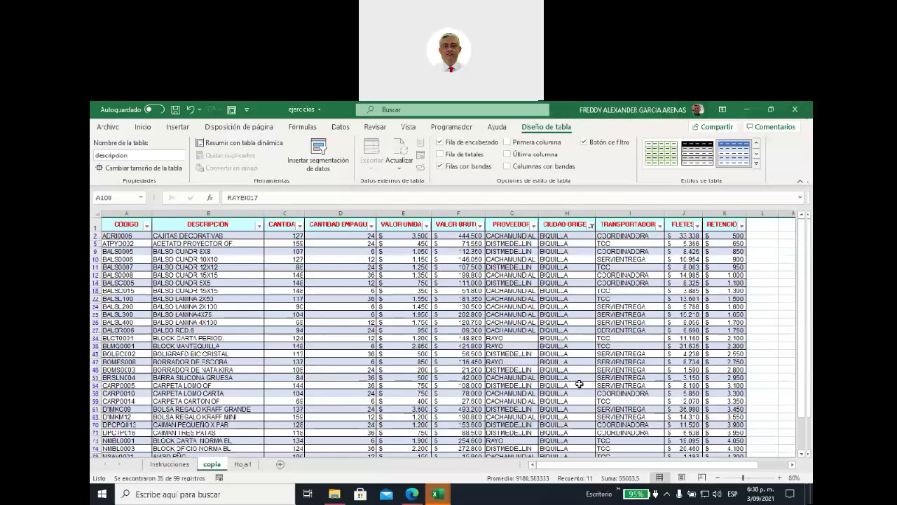
Filter the TRANSPORTADORA column to COORDINADORA only, and select the remaining DESCRIPCIÓN values to count them.
left_click(659, 225)
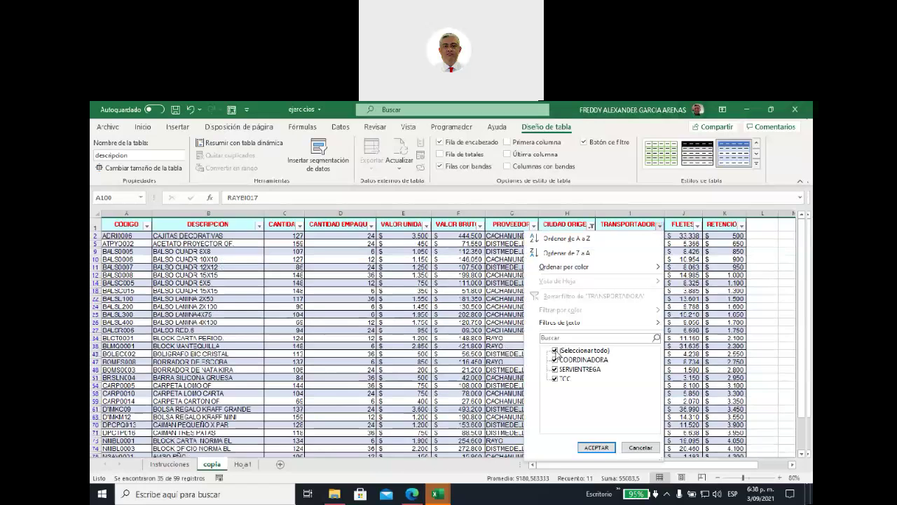
left_click(556, 350)
left_click(555, 359)
left_click(596, 447)
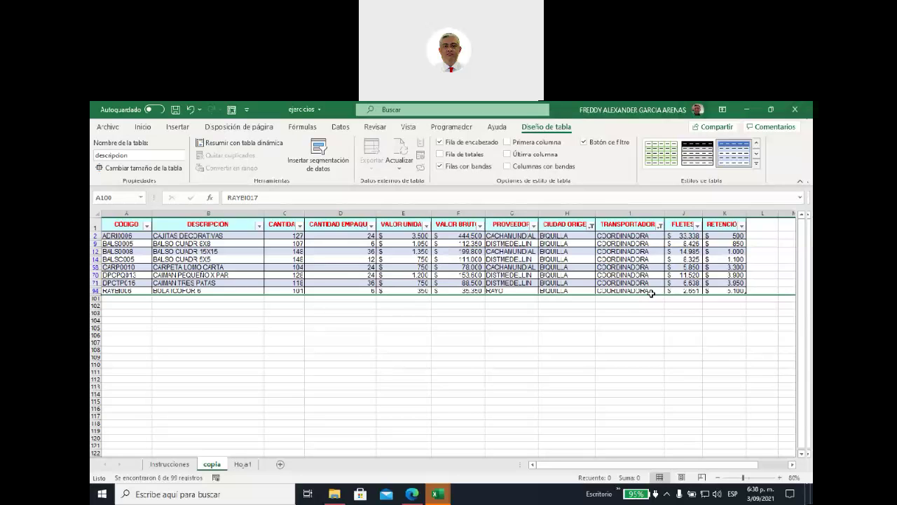
left_click(173, 236)
left_click_drag(173, 251, 225, 290)
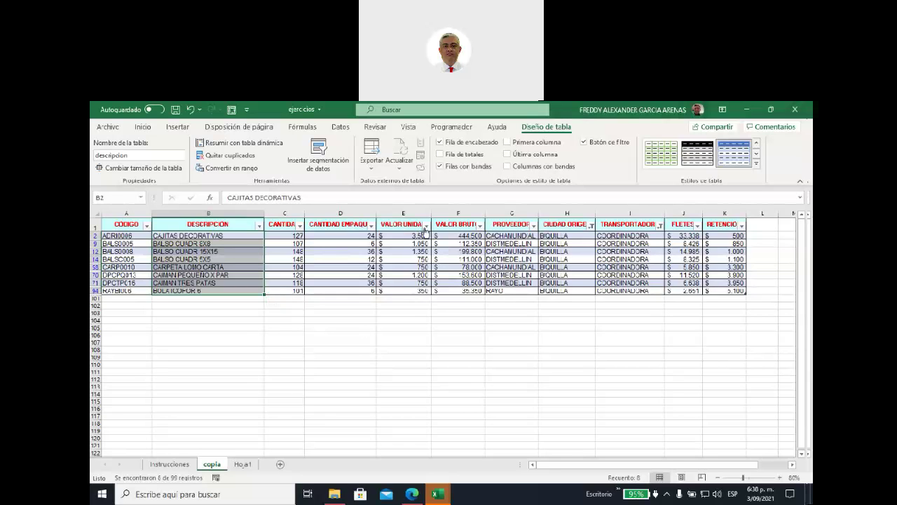
Look through the number filter conditions available for the VALOR UNIDAD column without applying any.
left_click(426, 225)
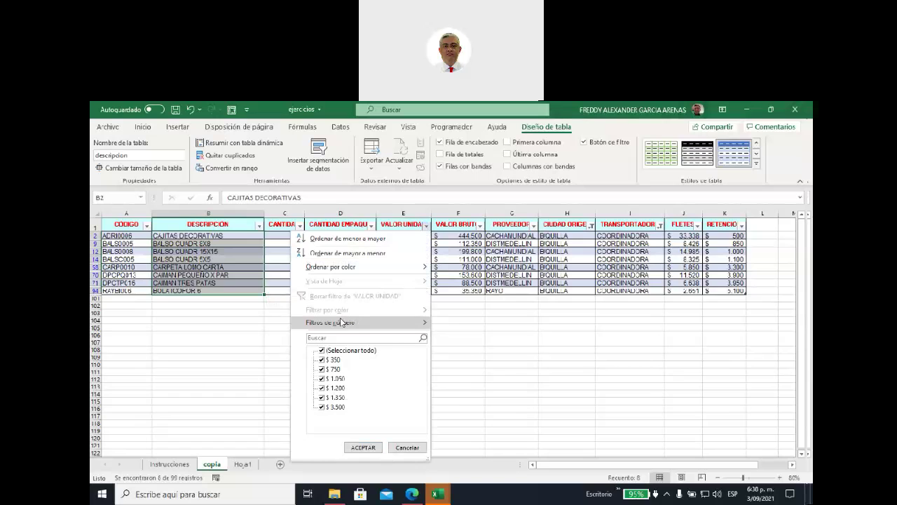
mouse_move(343, 323)
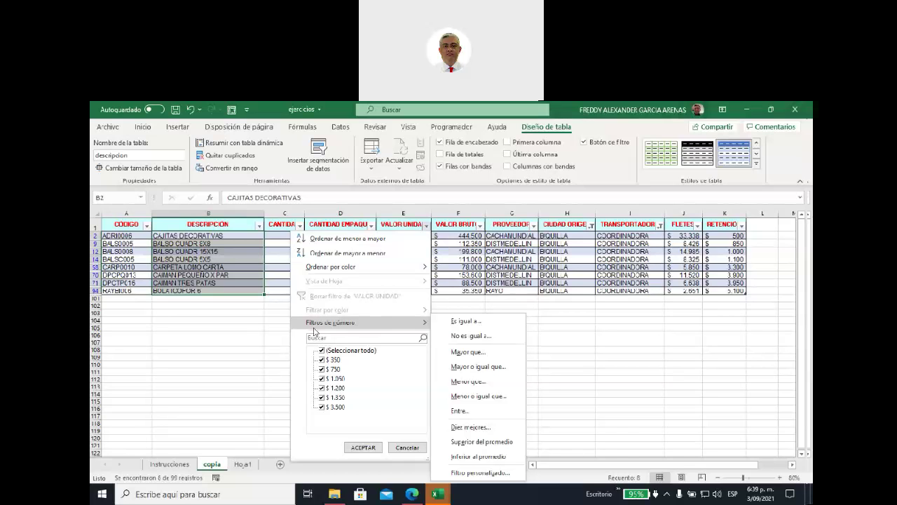
left_click(279, 330)
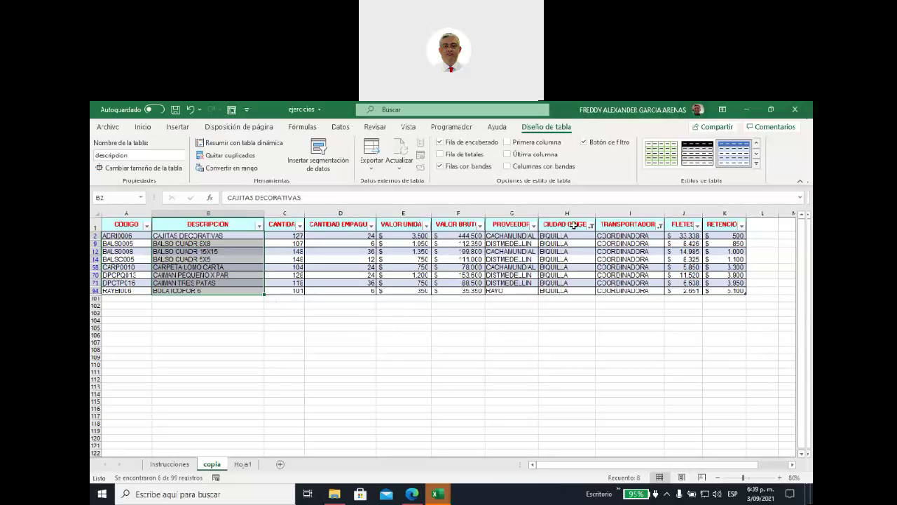
Select the table's header row from CÓDIGO to RETENCIÓN and turn off its filter.
left_click_drag(128, 224, 733, 217)
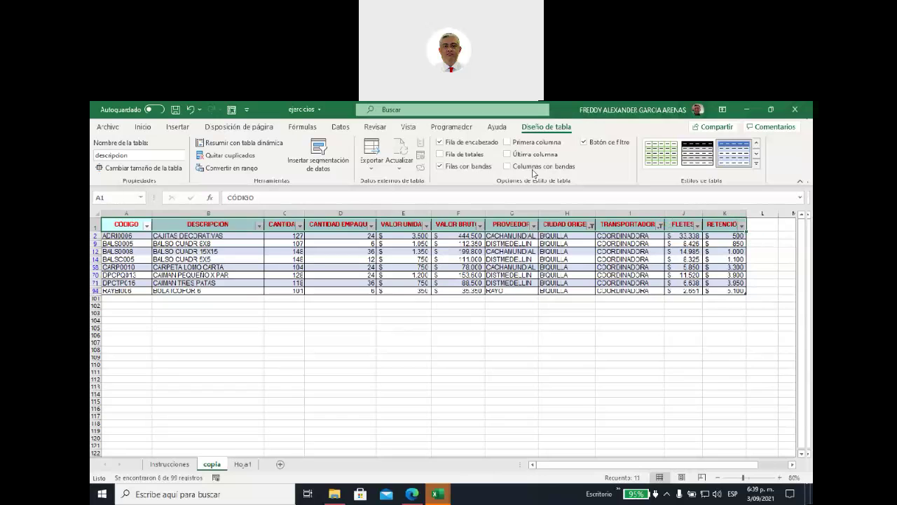
left_click(144, 127)
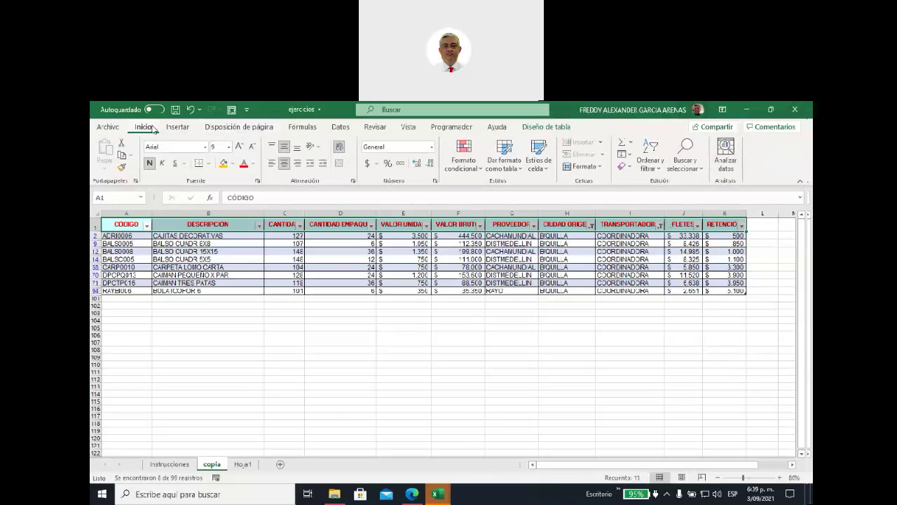
left_click(660, 167)
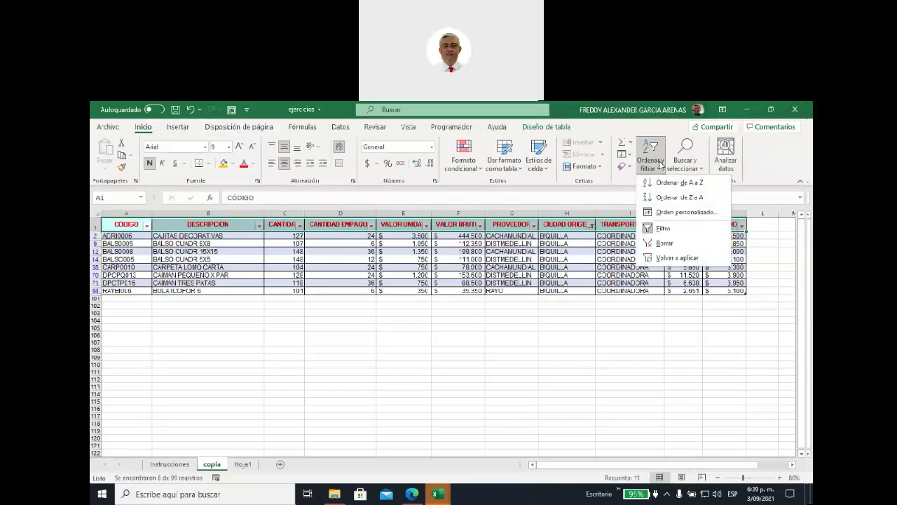
left_click(663, 230)
left_click(409, 281)
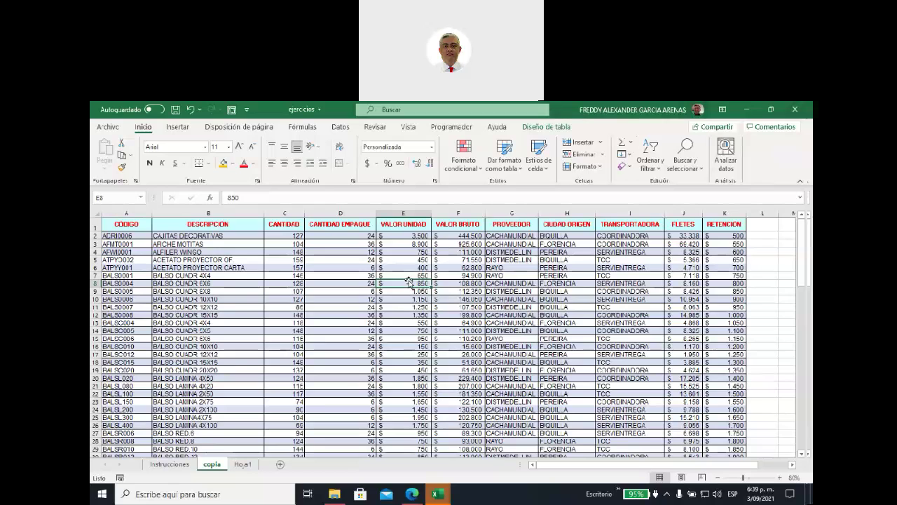
Turn the table's filter back on from the CIUDAD ORIGEN header cell, leaving the header text as it is.
left_click(567, 226)
left_click(650, 154)
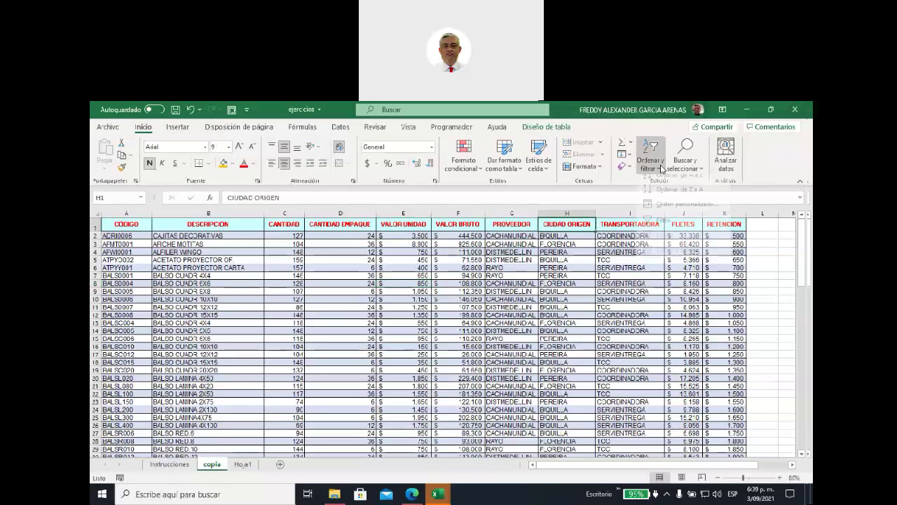
left_click(662, 229)
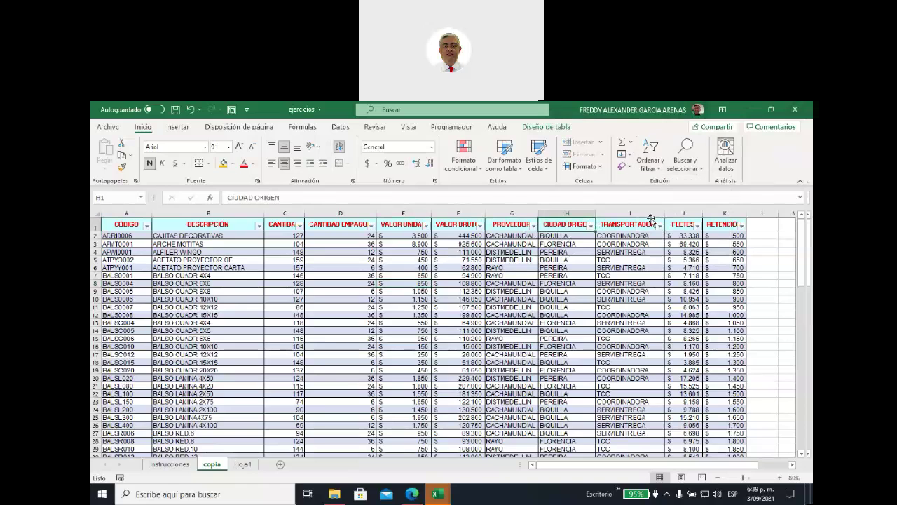
key("F2")
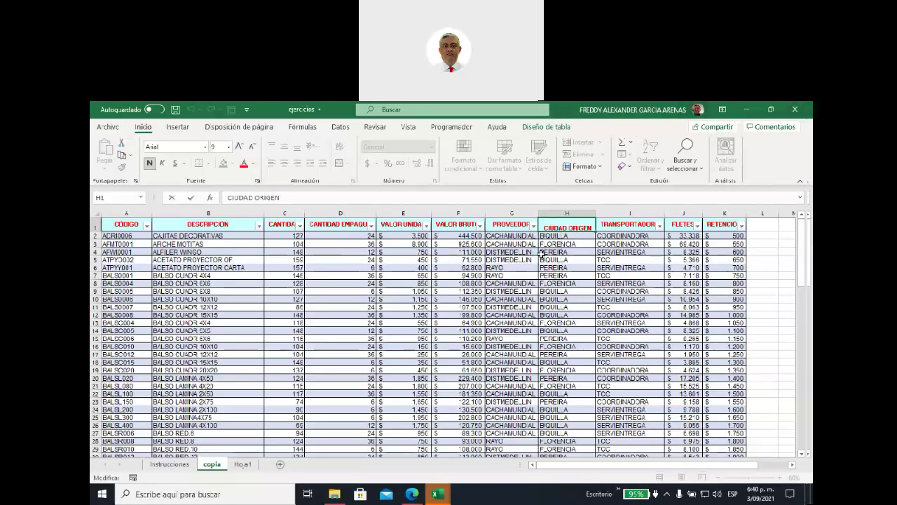
left_click(583, 257)
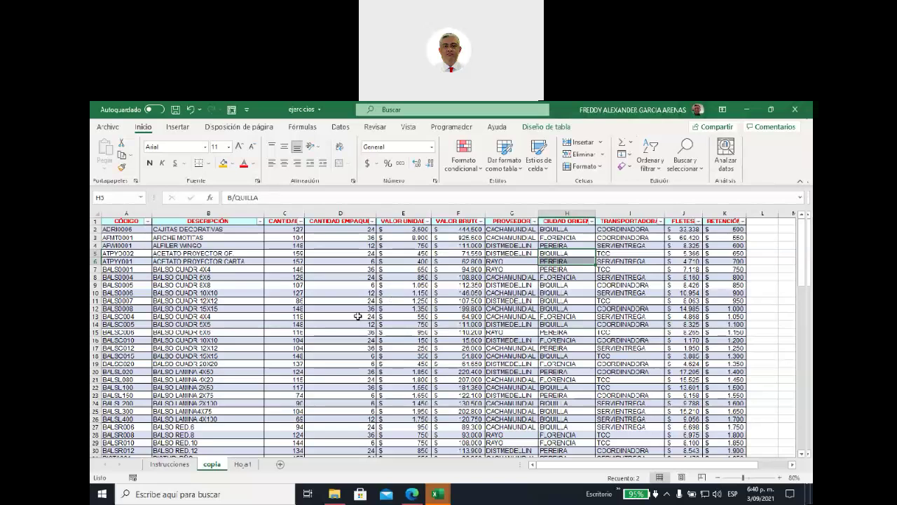
Select the whole header row of the copia sheet and switch its filter off again.
left_click_drag(125, 220, 733, 221)
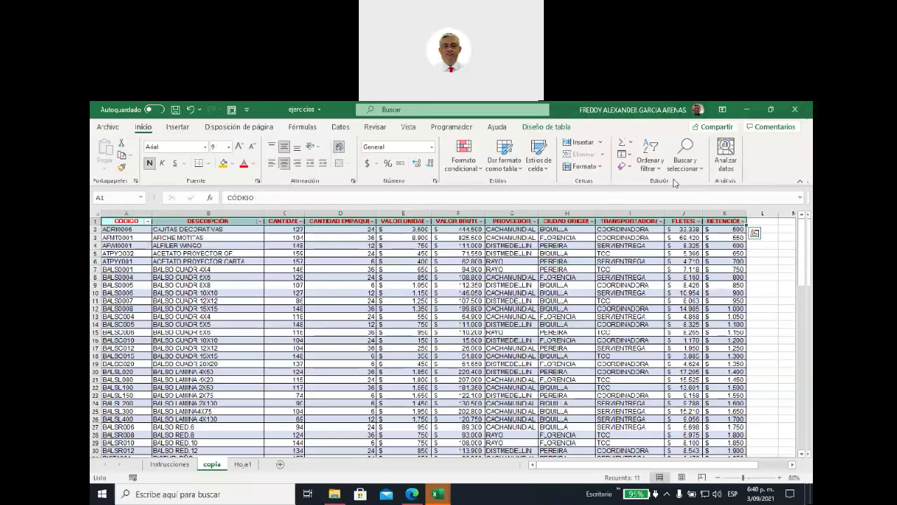
left_click(650, 154)
left_click(662, 228)
left_click(488, 320)
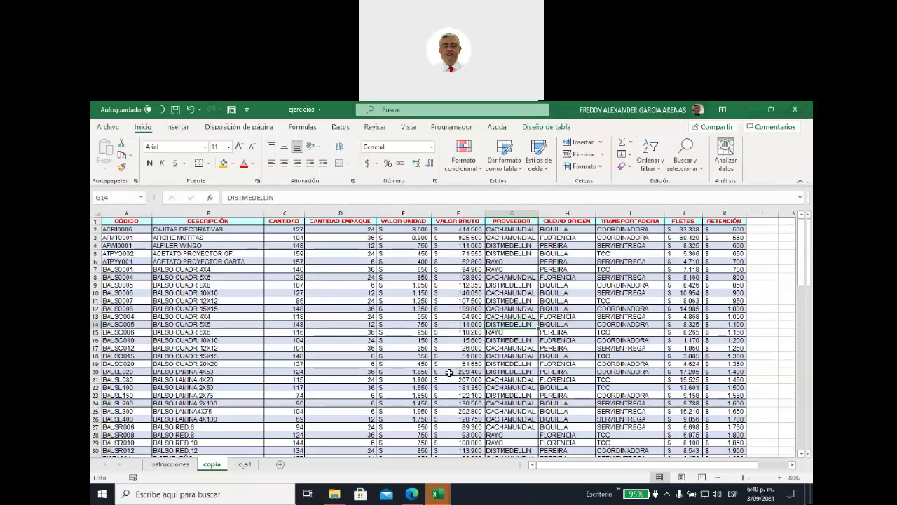
Go to the Hoja1 sheet and select all its product data from CÓDIGO to RETENCIÓN, headers included.
left_click(243, 464)
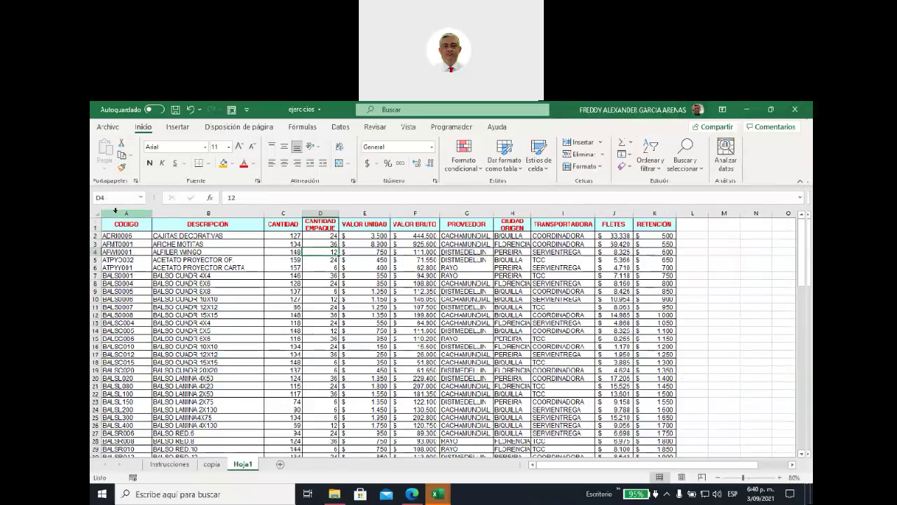
left_click_drag(116, 227, 662, 441)
scroll(465, 313, "up", 8)
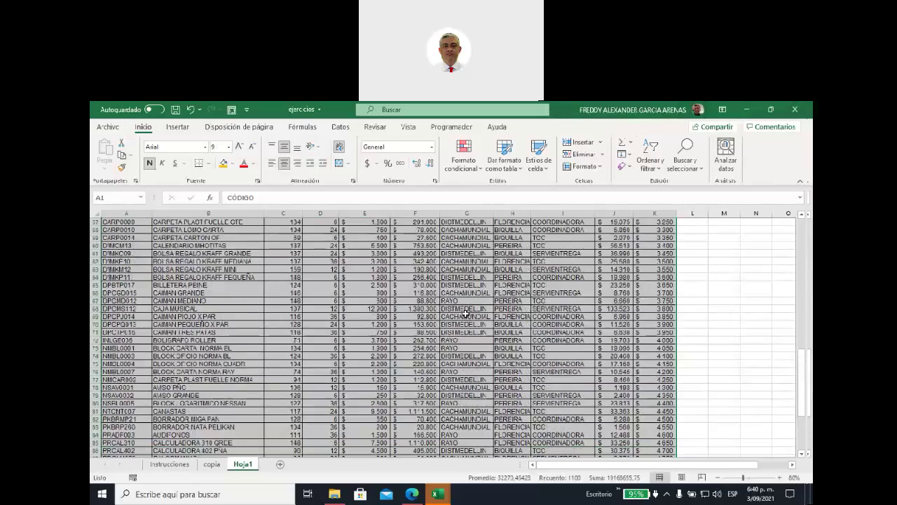
scroll(465, 313, "up", 16)
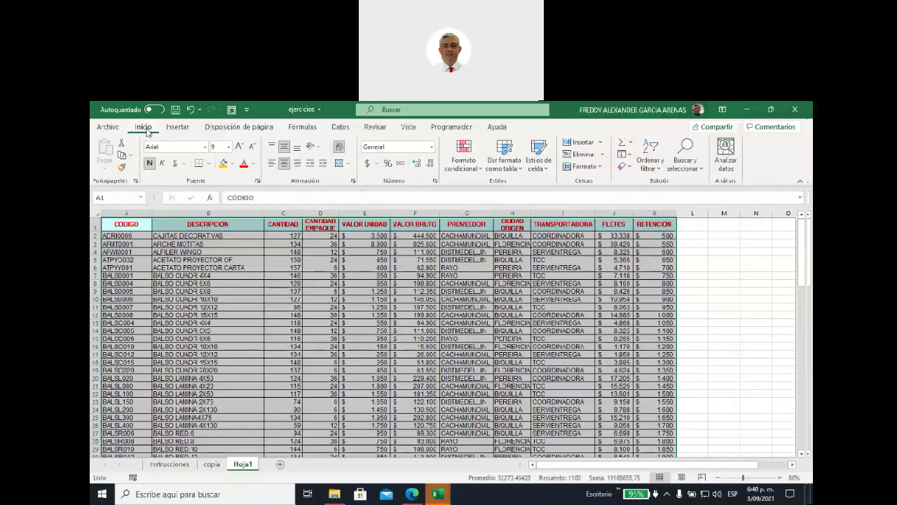
Start a custom sort for the selected data and choose PROVEEDOR as the first column to sort by.
left_click(659, 172)
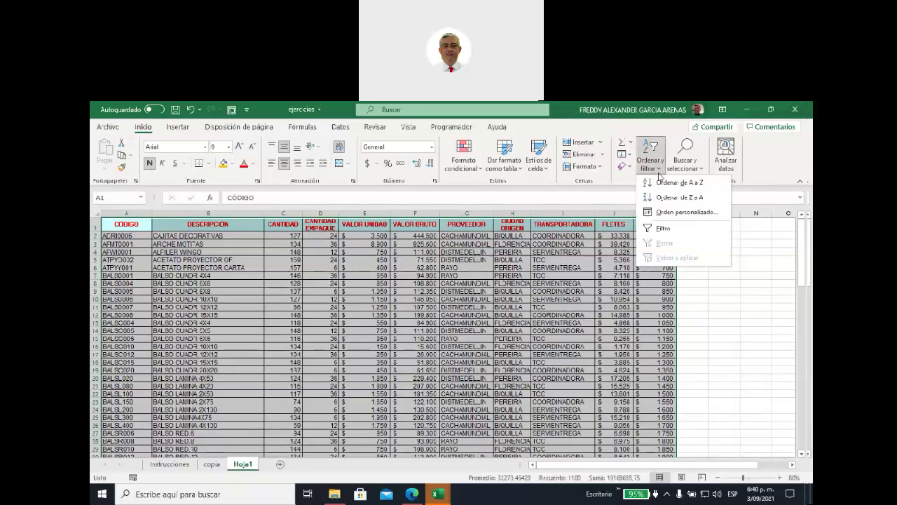
left_click(672, 212)
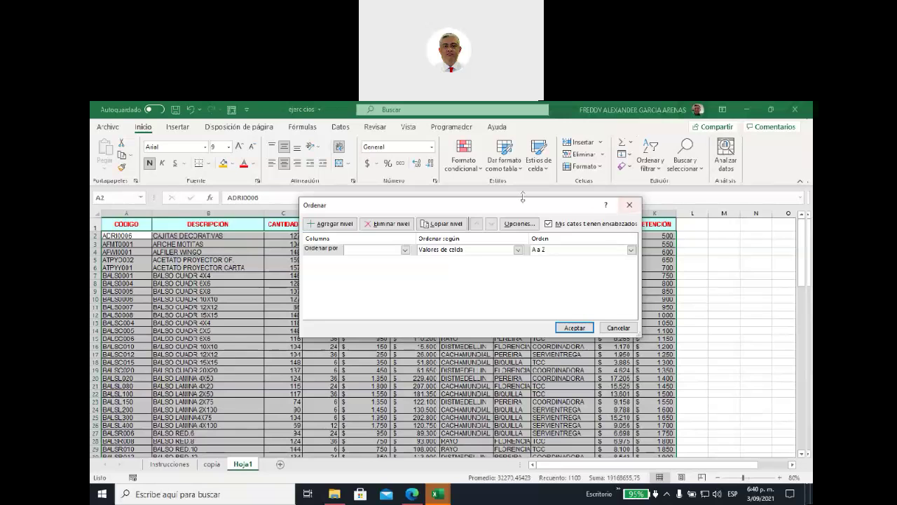
left_click_drag(492, 211, 505, 314)
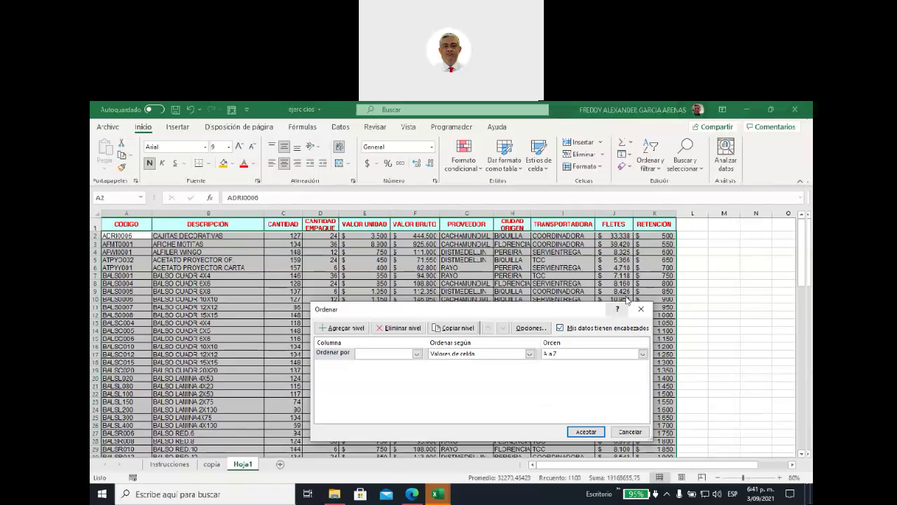
left_click_drag(560, 311, 562, 436)
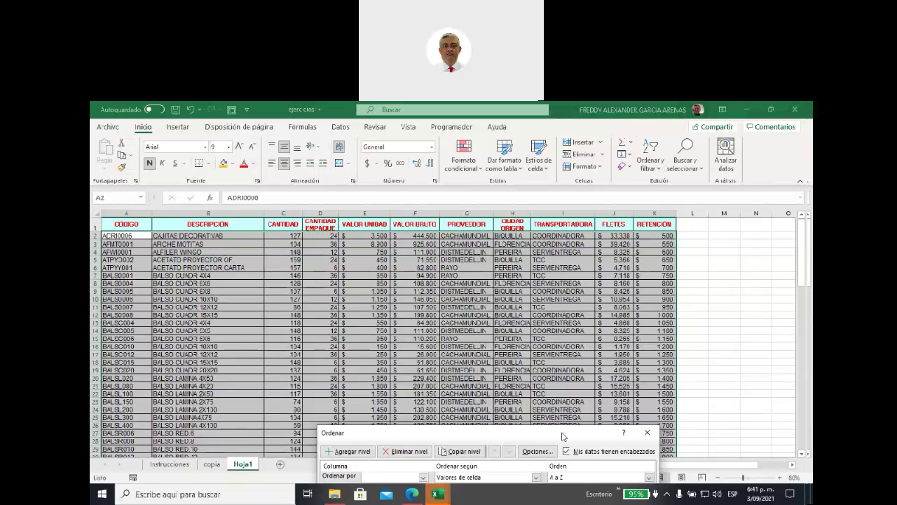
left_click_drag(562, 435, 559, 239)
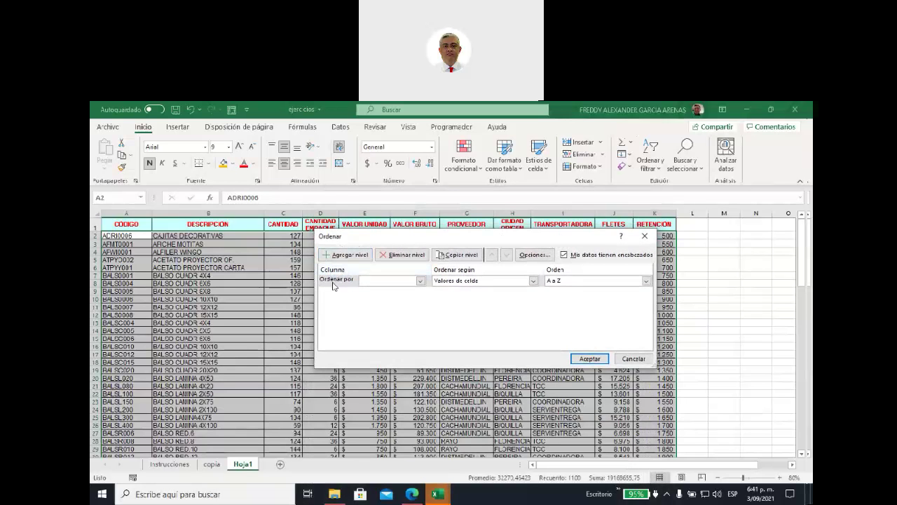
left_click(421, 282)
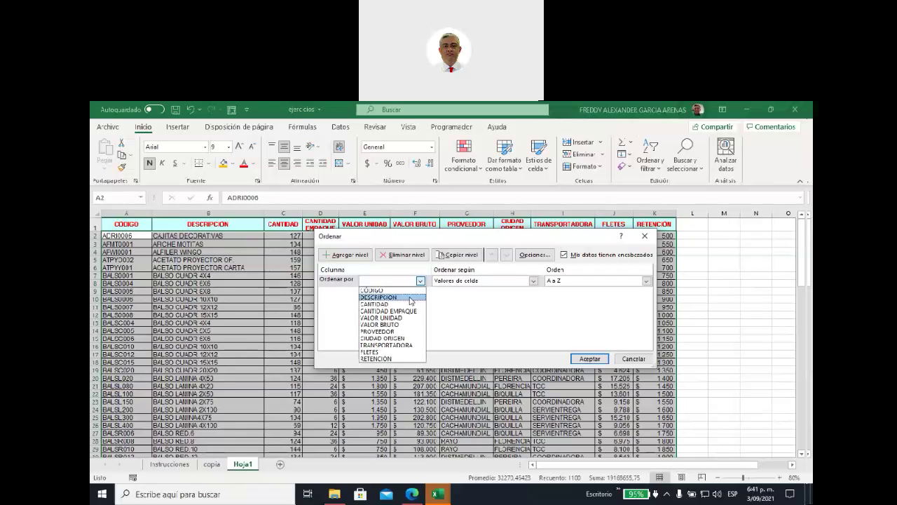
left_click(403, 333)
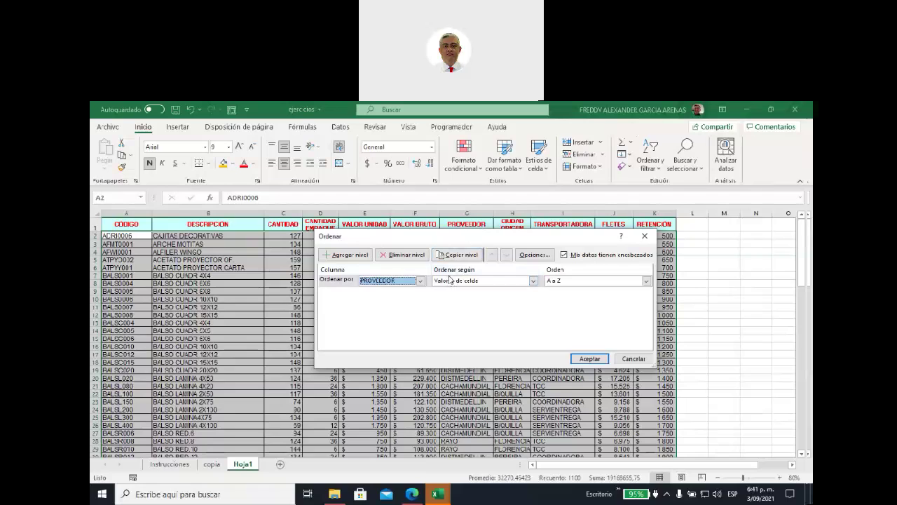
Sort the selected Hoja1 data by PROVEEDOR on cell values in A to Z order.
left_click(531, 281)
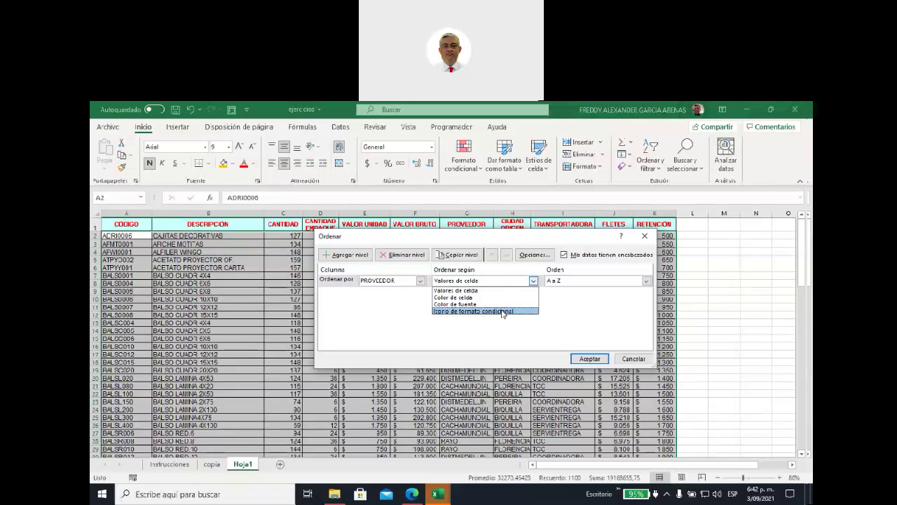
left_click(571, 313)
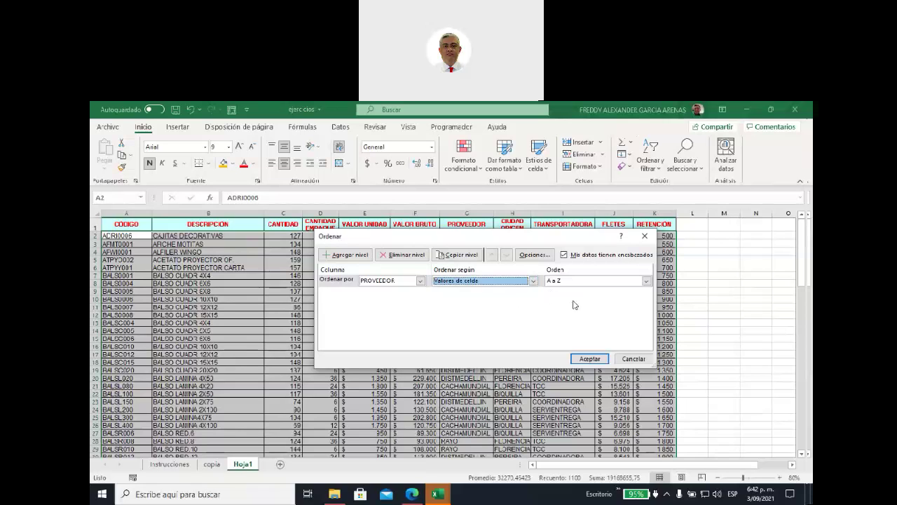
left_click(646, 280)
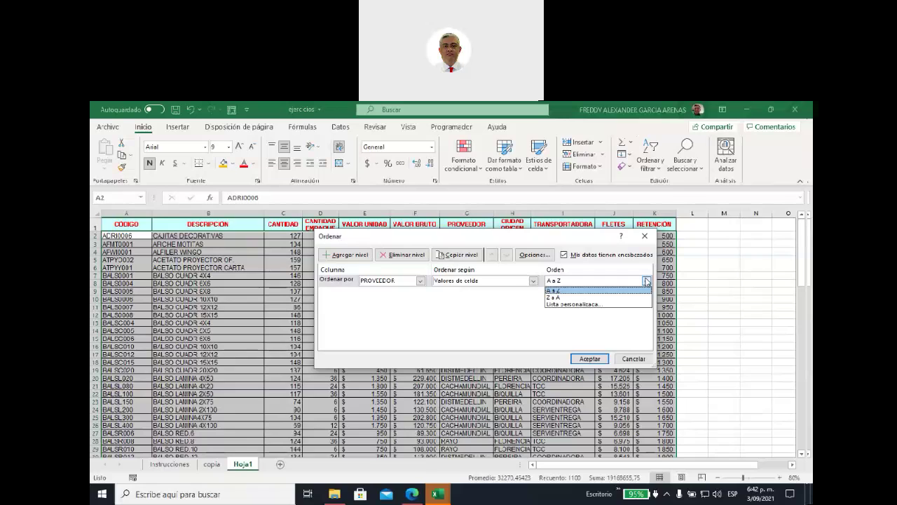
left_click(646, 280)
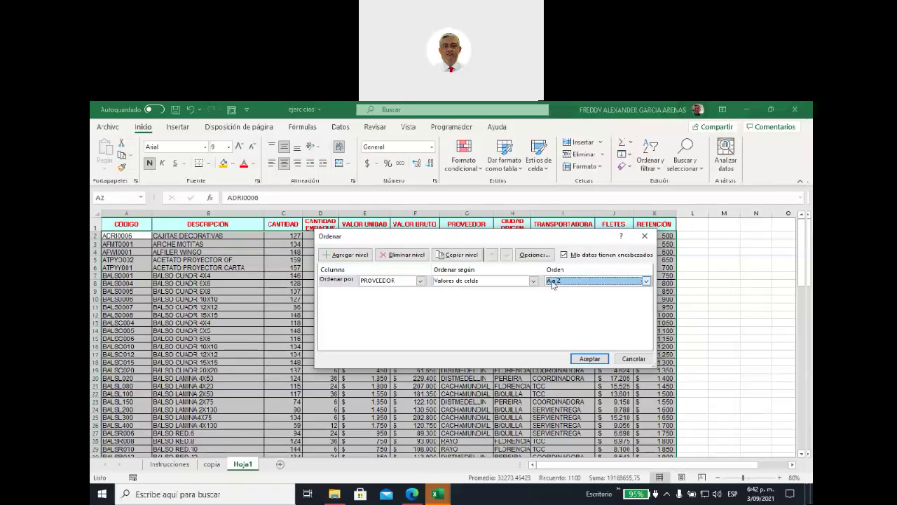
left_click(589, 359)
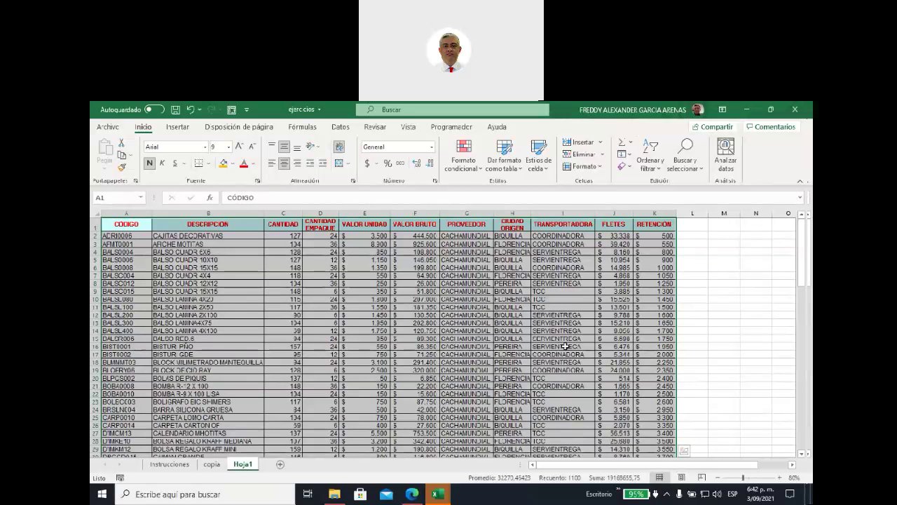
Examine how the records are grouped by supplier down the PROVEEDOR column, from the first group to the last row.
left_click(481, 308)
left_click(460, 226)
left_click(461, 235)
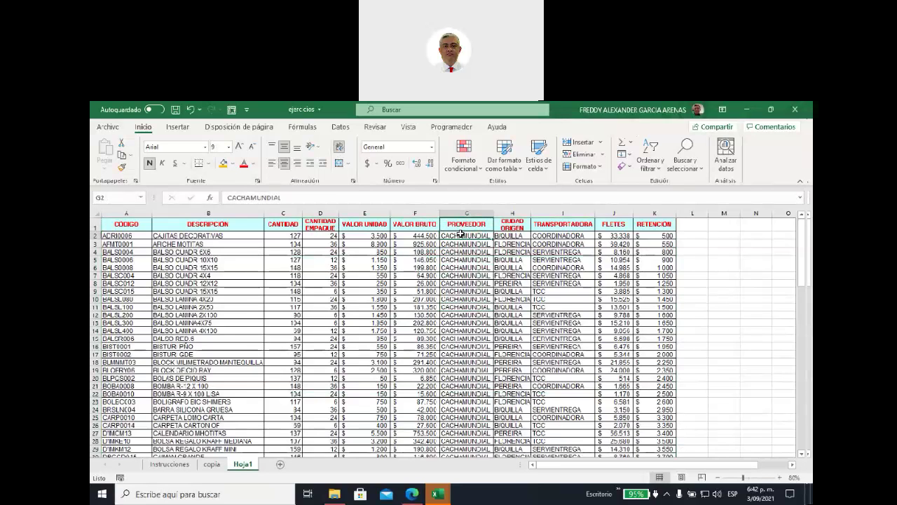
left_click_drag(460, 235, 463, 333)
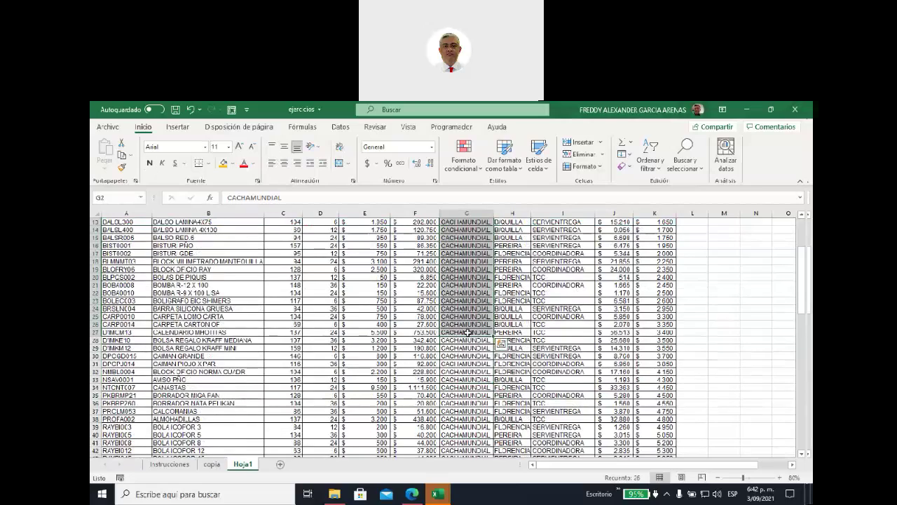
left_click(464, 344)
scroll(462, 345, "down", 6)
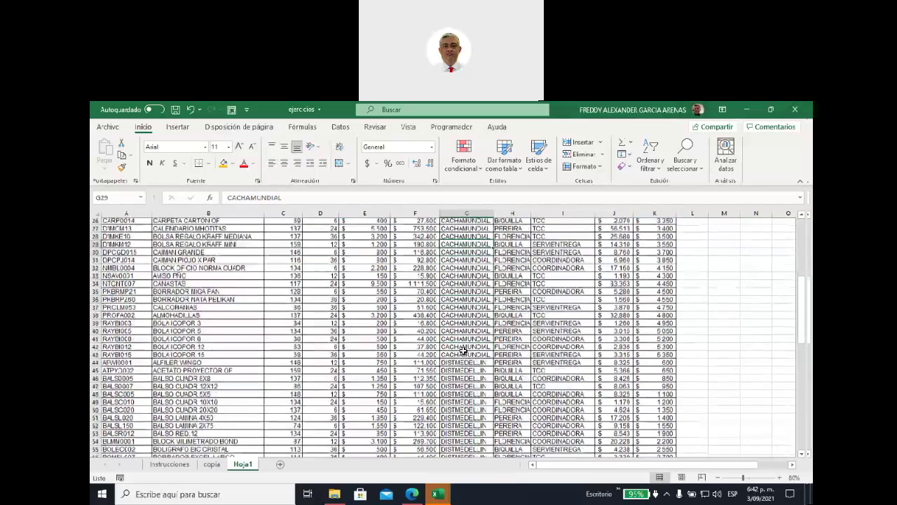
left_click(459, 323)
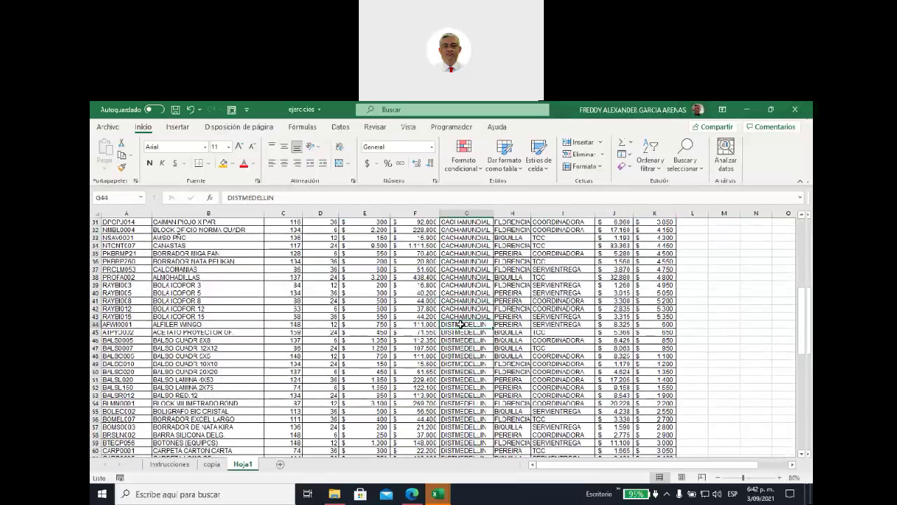
left_click_drag(461, 324, 481, 373)
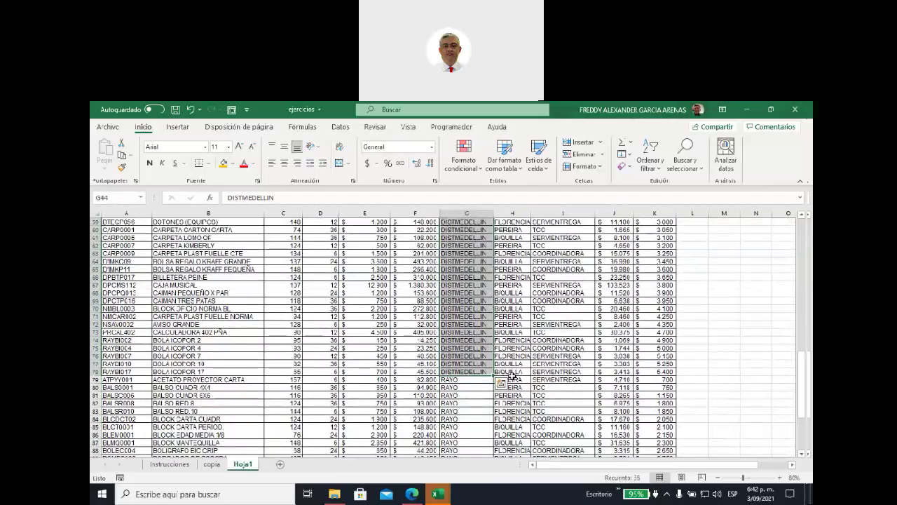
left_click_drag(468, 379, 489, 437)
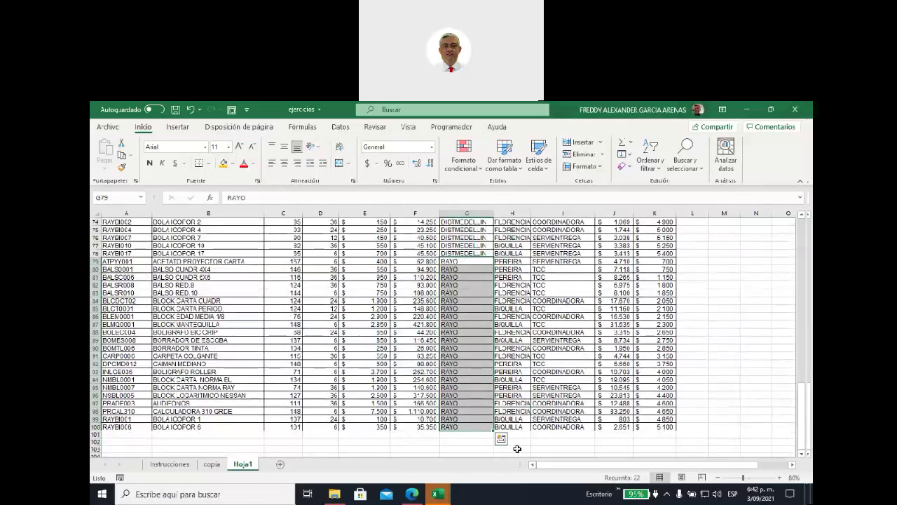
scroll(516, 448, "up", 11)
scroll(514, 446, "up", 13)
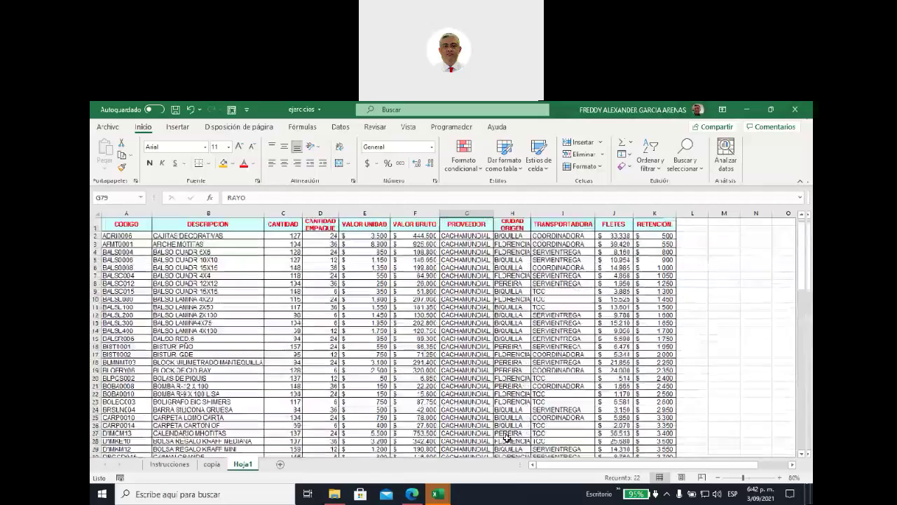
Fill the BALSL200 product row with the gold-orange colour from CÓDIGO to RETENCIÓN.
left_click(669, 315)
left_click_drag(670, 315, 132, 314)
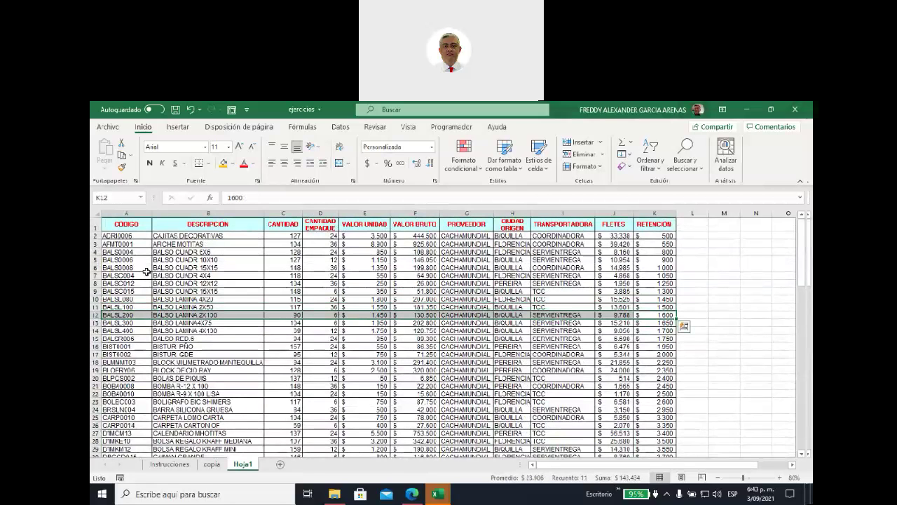
left_click(224, 164)
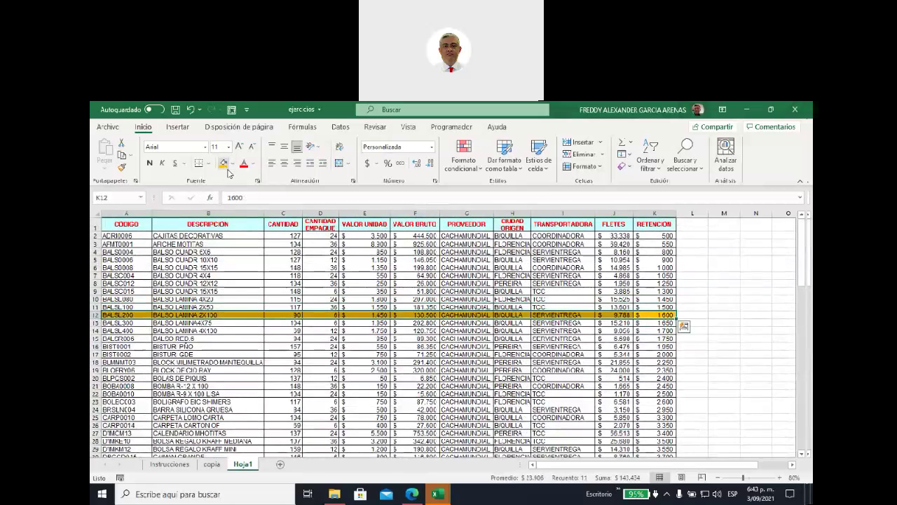
left_click(702, 288)
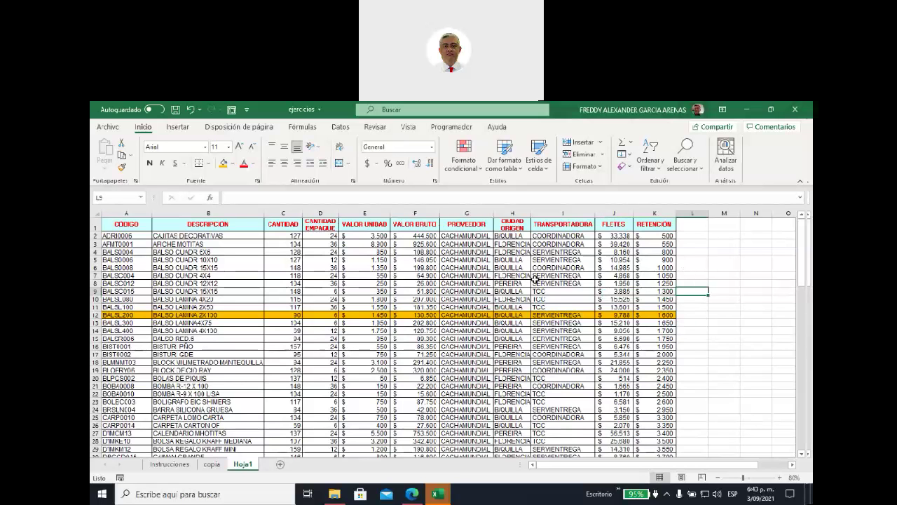
Select the whole product table with its headers and custom sort it by CIUDAD ORIGEN on cell values, A to Z.
left_click_drag(125, 224, 653, 499)
scroll(502, 304, "up", 20)
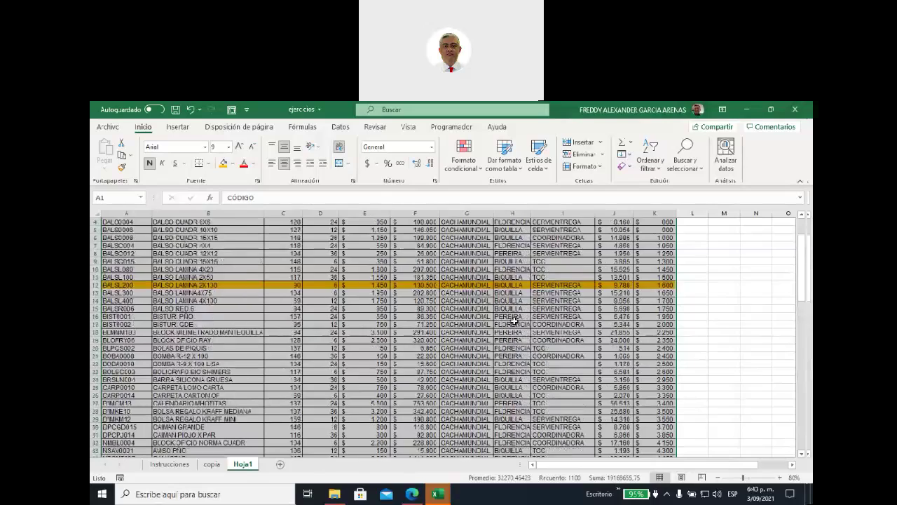
left_click(657, 171)
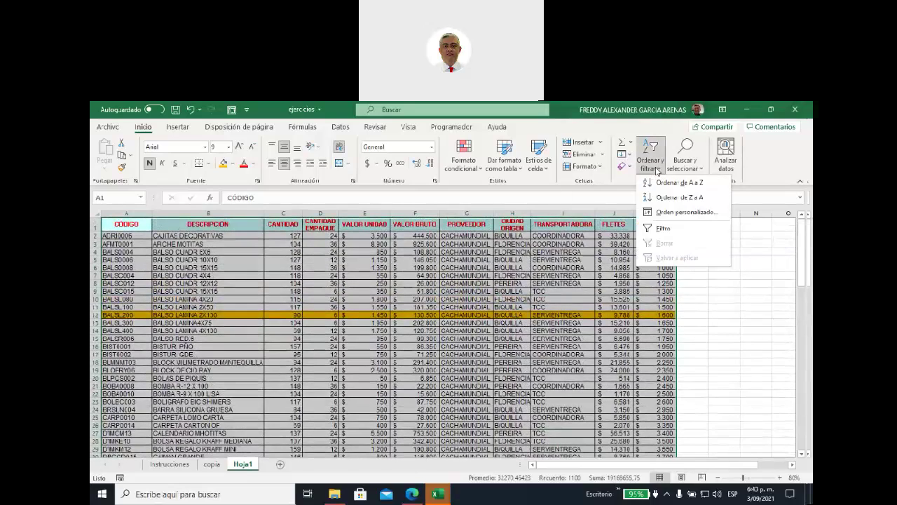
left_click(668, 215)
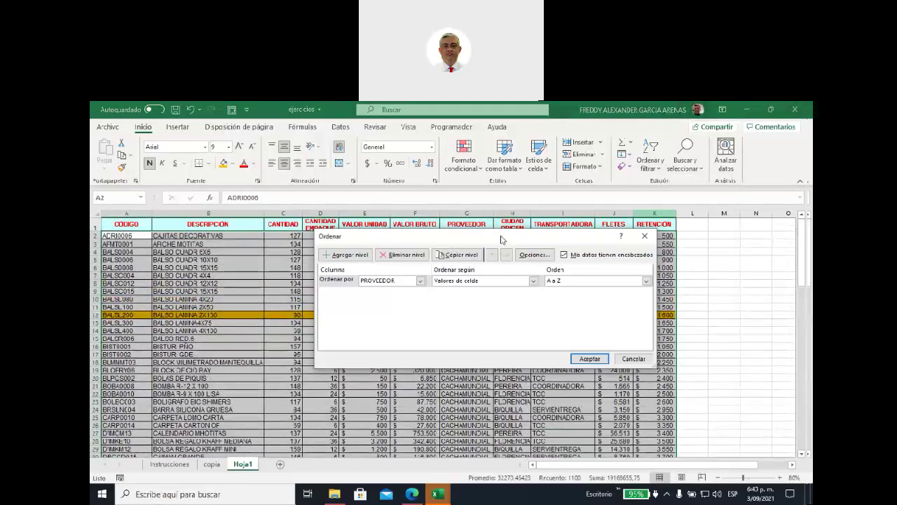
left_click_drag(473, 242, 302, 255)
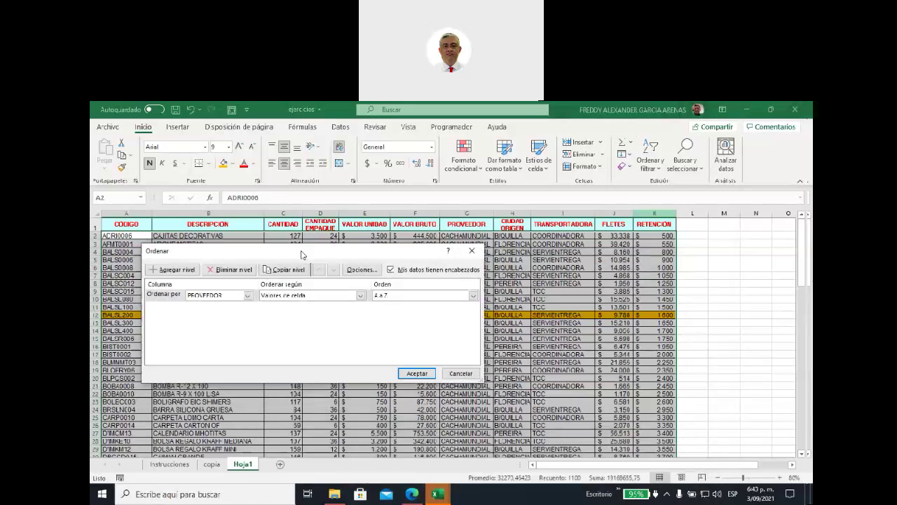
left_click(247, 295)
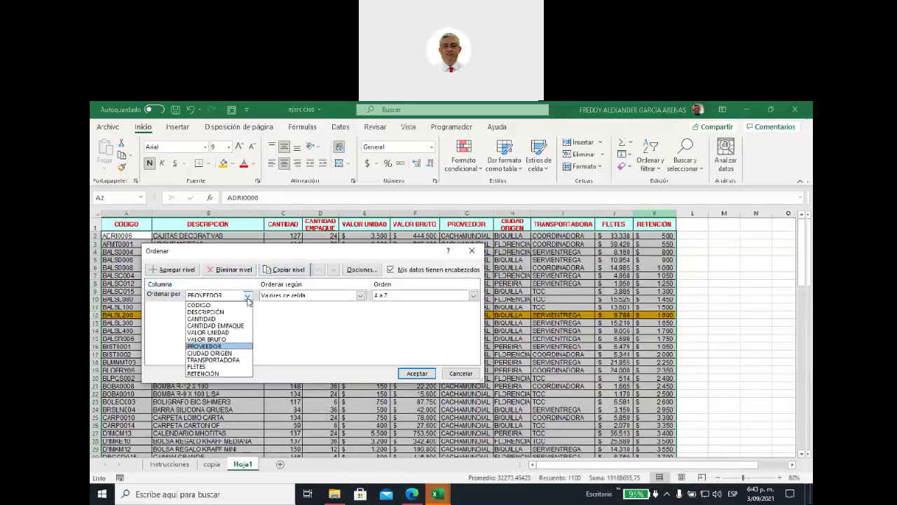
left_click(235, 353)
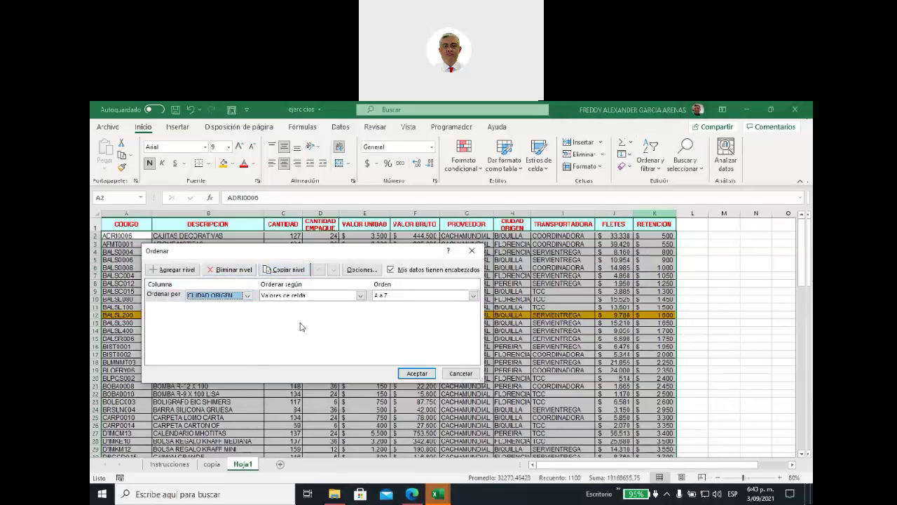
left_click(417, 372)
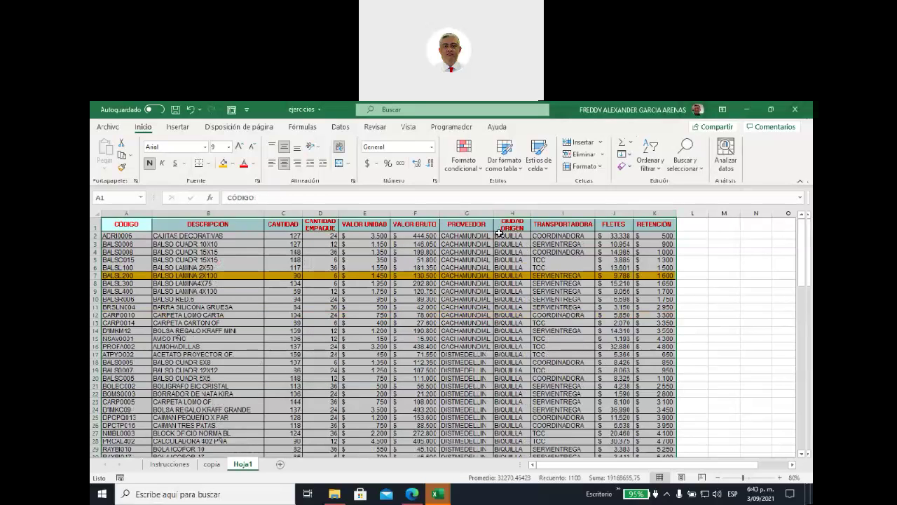
Check where the coloured BALSL200 row sits and examine the city groups down the CIUDAD ORIGEN column to the last record.
left_click_drag(502, 235, 516, 279)
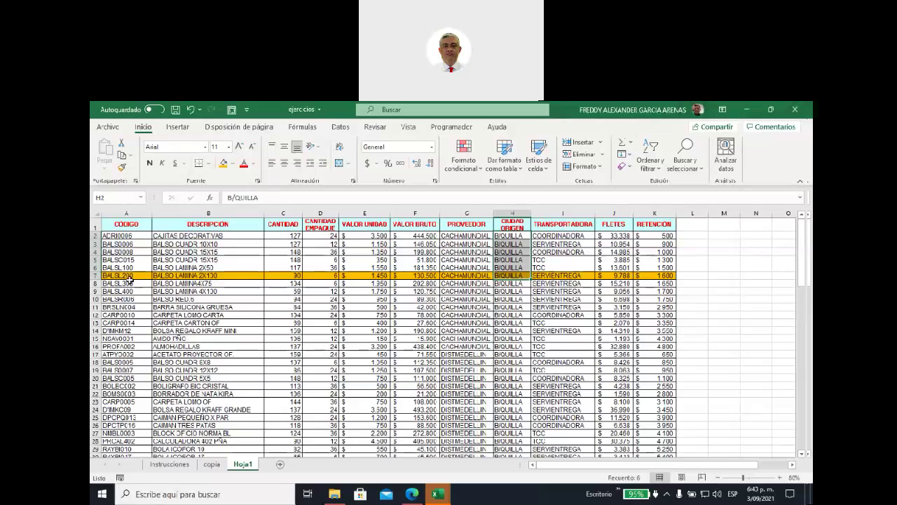
left_click_drag(120, 278, 655, 276)
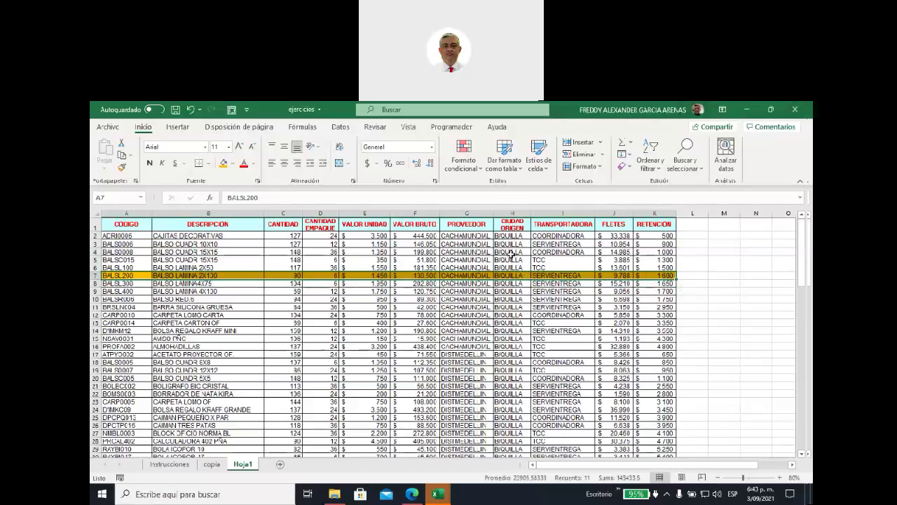
scroll(510, 298, "down", 8)
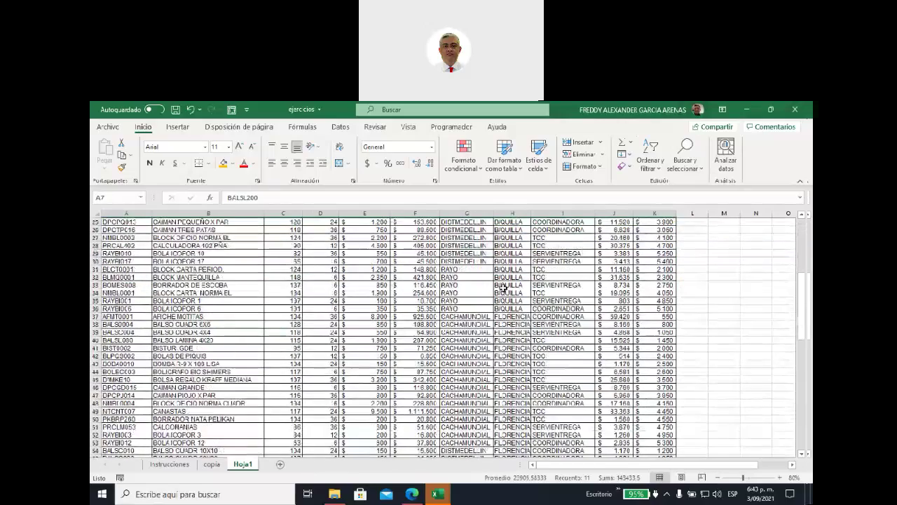
left_click(504, 317)
scroll(510, 318, "down", 7)
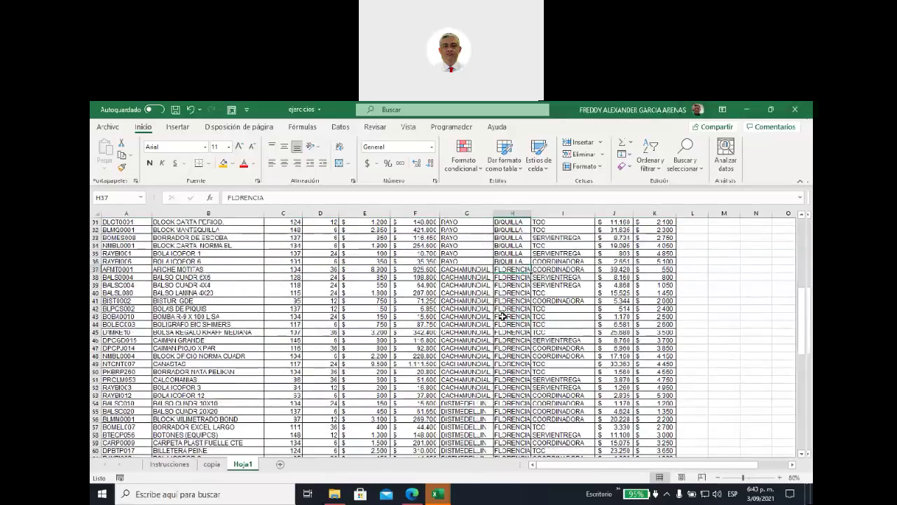
scroll(509, 318, "down", 3)
left_click(513, 363)
scroll(521, 314, "down", 10)
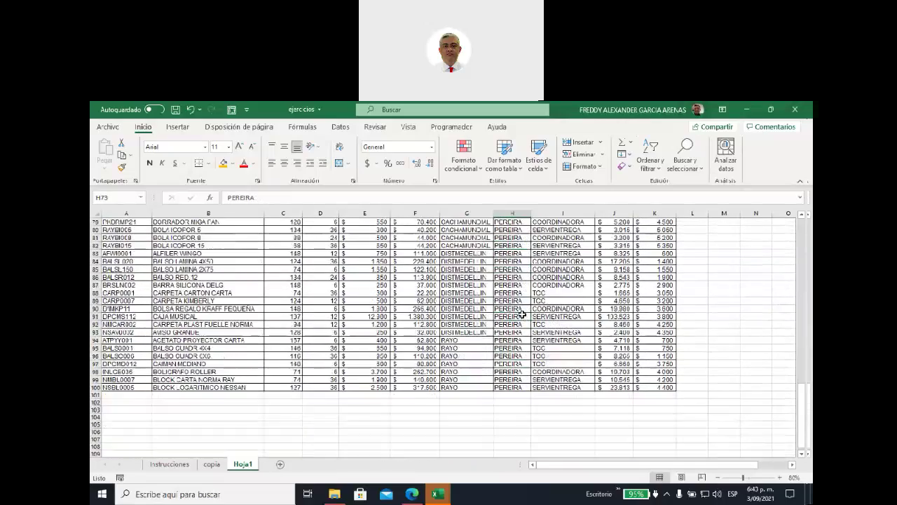
scroll(522, 314, "up", 4)
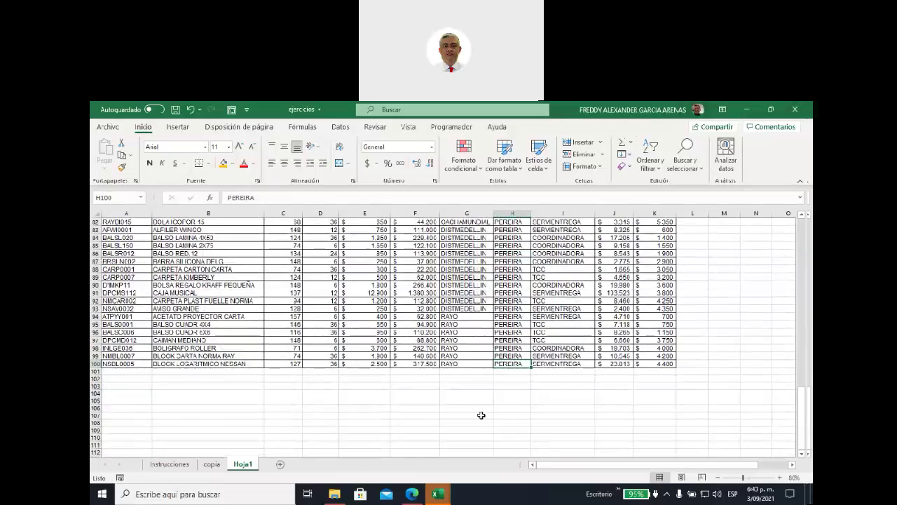
left_click(495, 435)
scroll(495, 436, "up", 2)
scroll(501, 433, "down", 3)
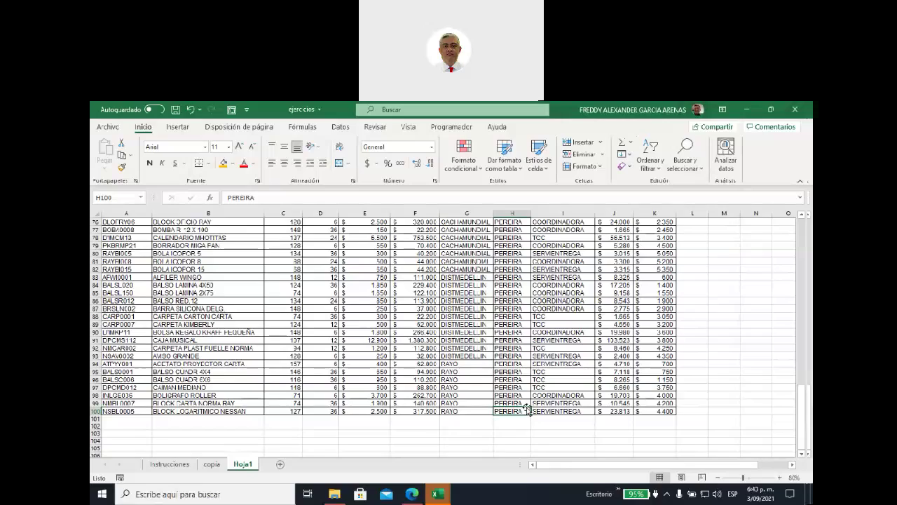
scroll(524, 409, "up", 20)
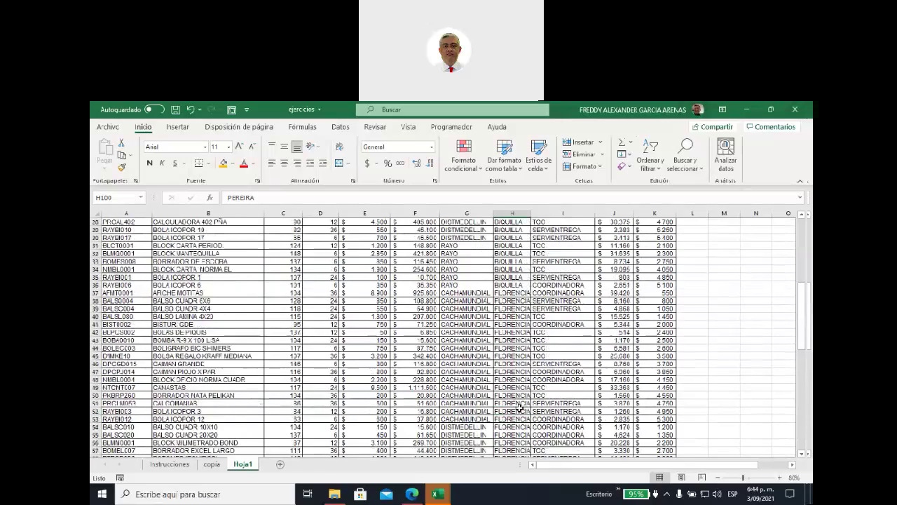
scroll(519, 406, "up", 3)
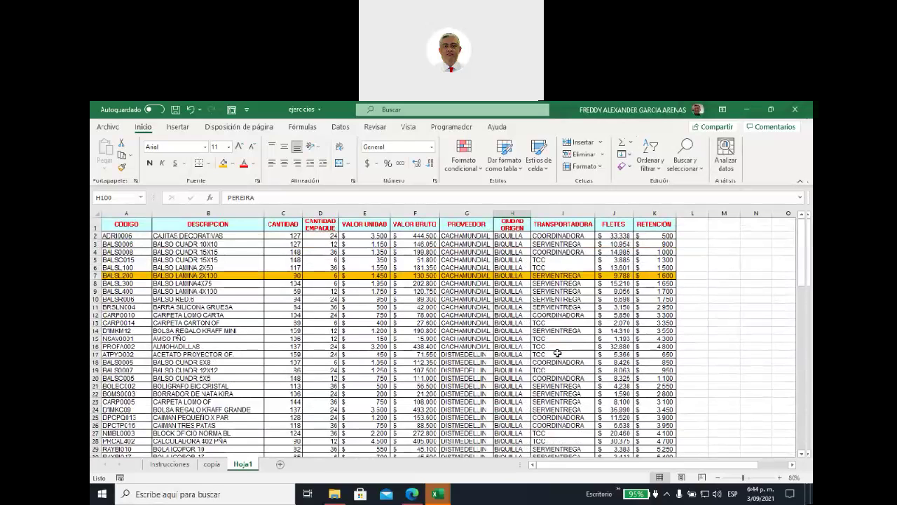
Review the CÓDIGO, PROVEEDOR and CIUDAD ORIGEN columns in turn to compare their order, ending with the CIUDAD ORIGEN column selected.
left_click(127, 225)
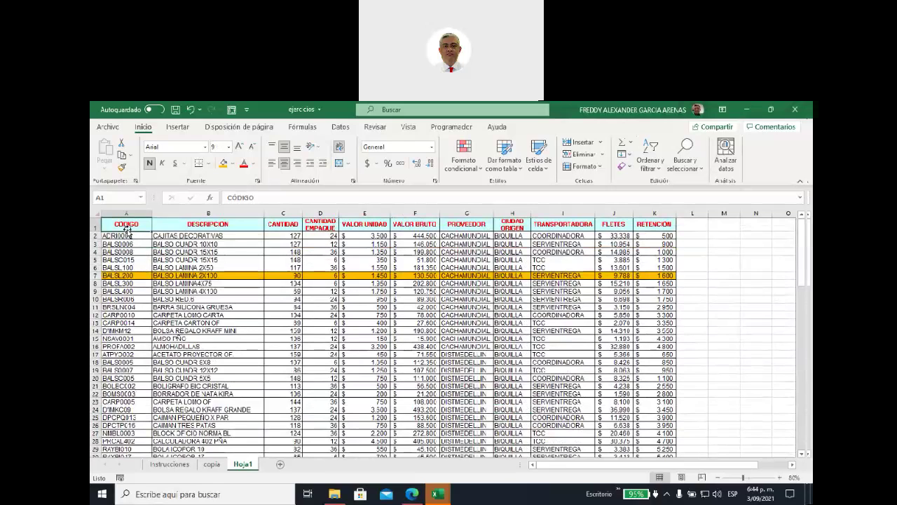
left_click_drag(127, 237, 142, 412)
scroll(308, 368, "up", 1)
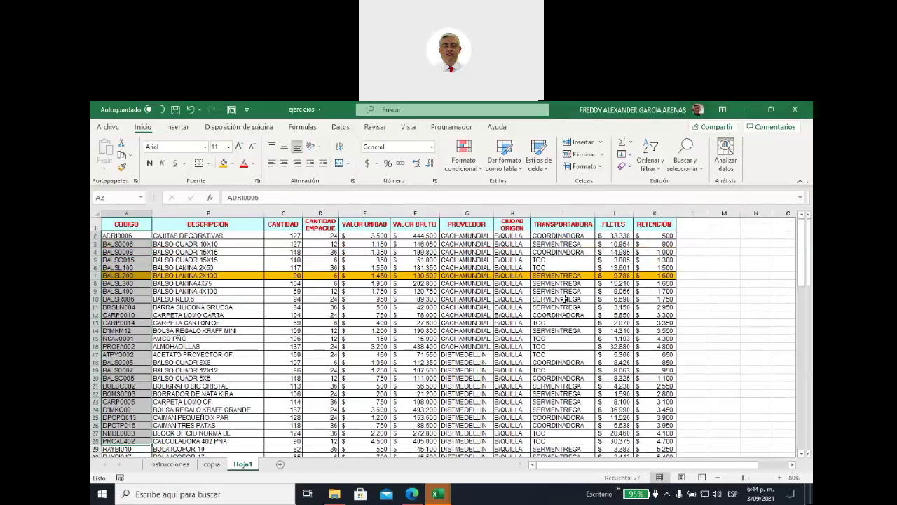
left_click(487, 224)
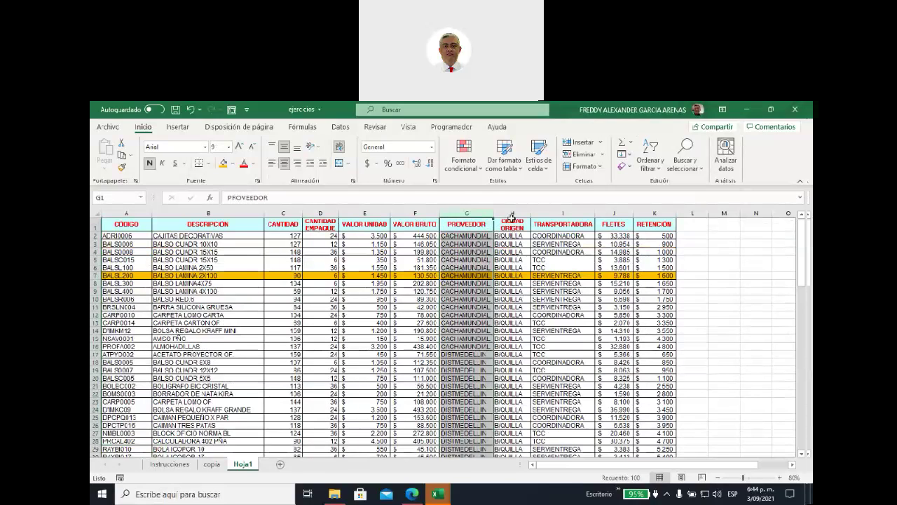
left_click(512, 222)
left_click(512, 211)
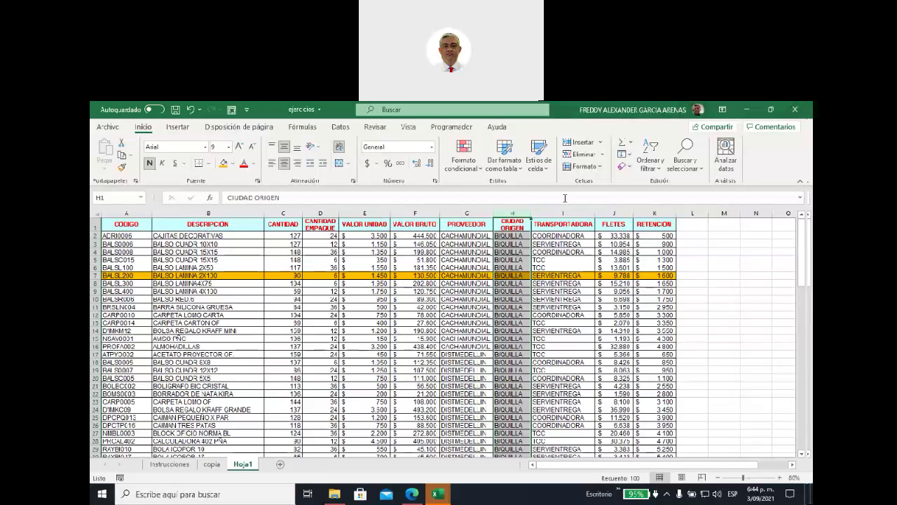
left_click(659, 171)
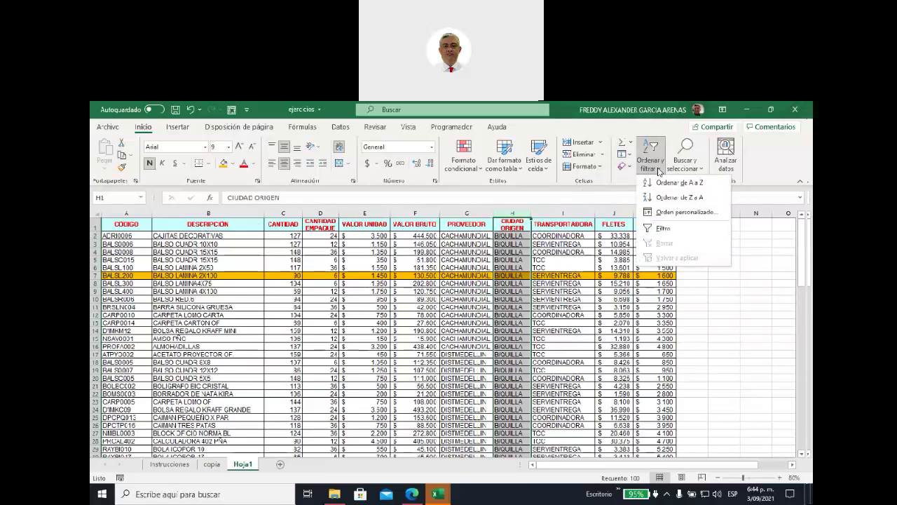
left_click(665, 213)
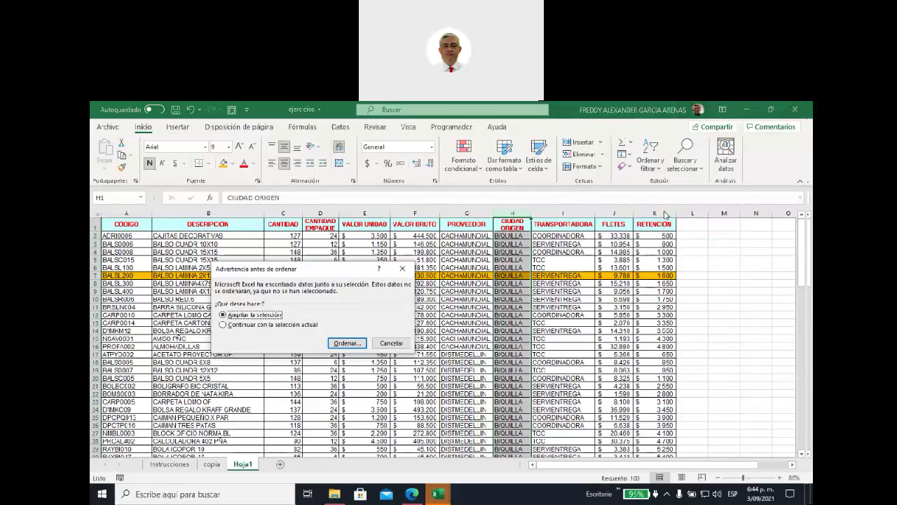
left_click(402, 268)
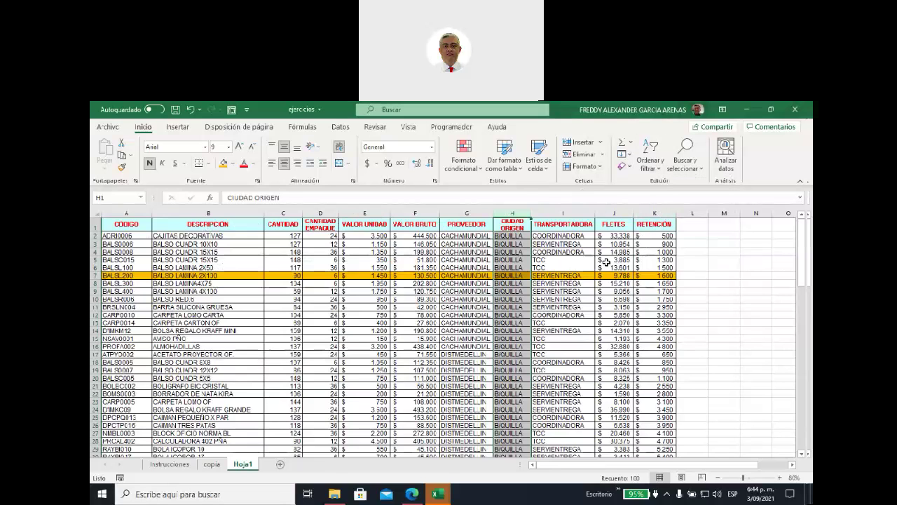
Select the whole product table with its headers and choose CÓDIGO as the custom sort column.
left_click(655, 267)
left_click_drag(151, 222, 640, 436)
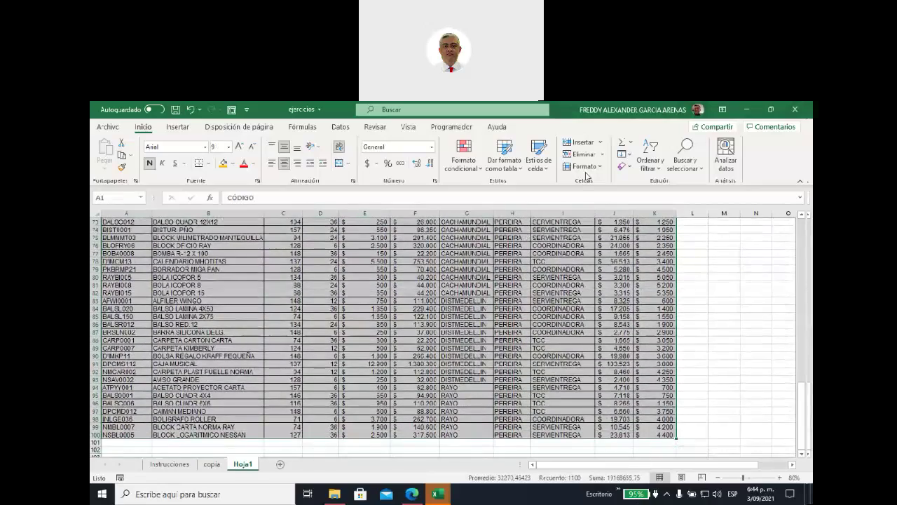
left_click(650, 168)
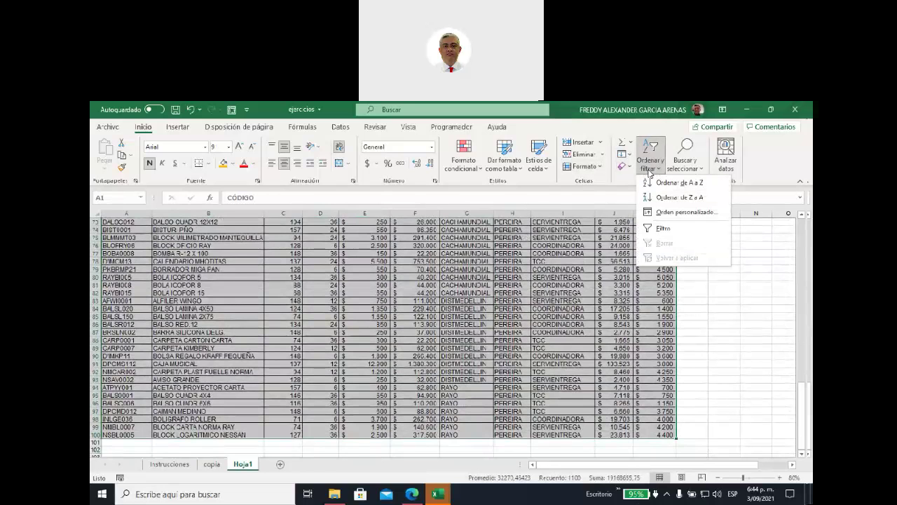
left_click(661, 213)
left_click_drag(341, 247, 471, 238)
left_click(376, 279)
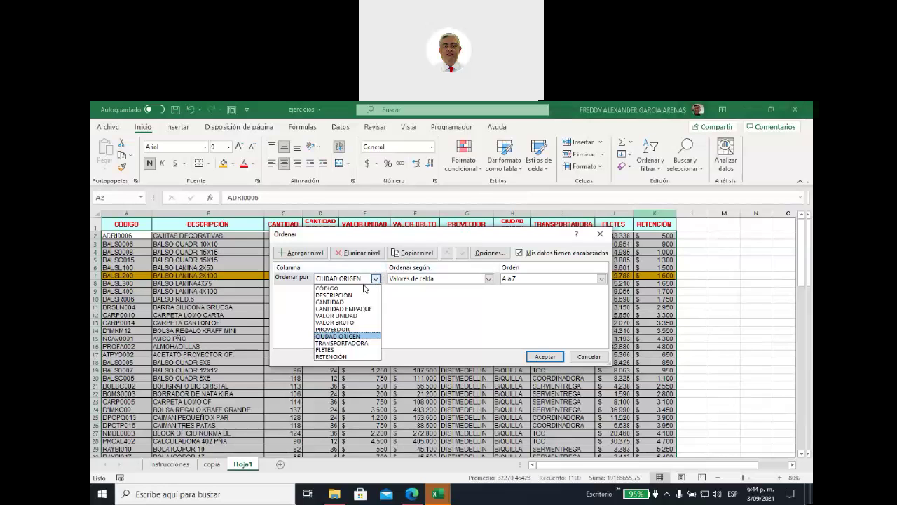
left_click(364, 288)
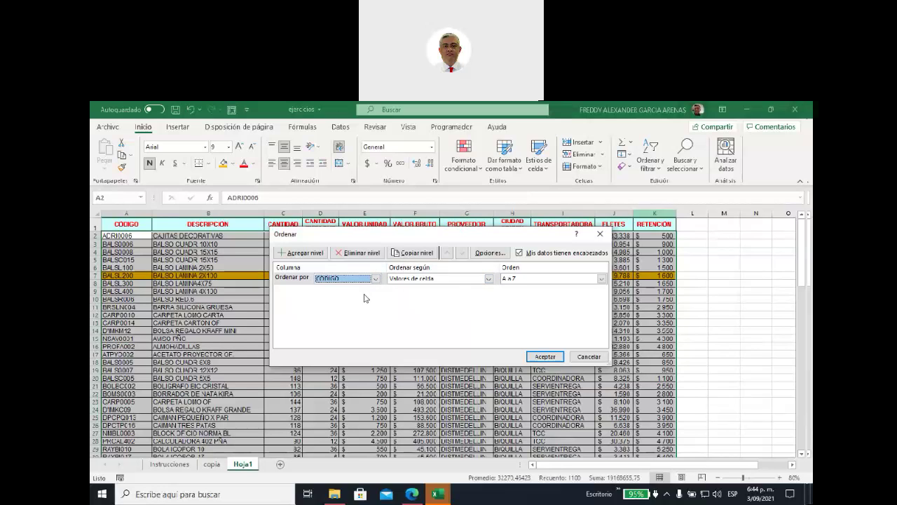
Add an empty second sort level, delete it again, and apply the sort by CÓDIGO on cell values, A to Z.
left_click(309, 255)
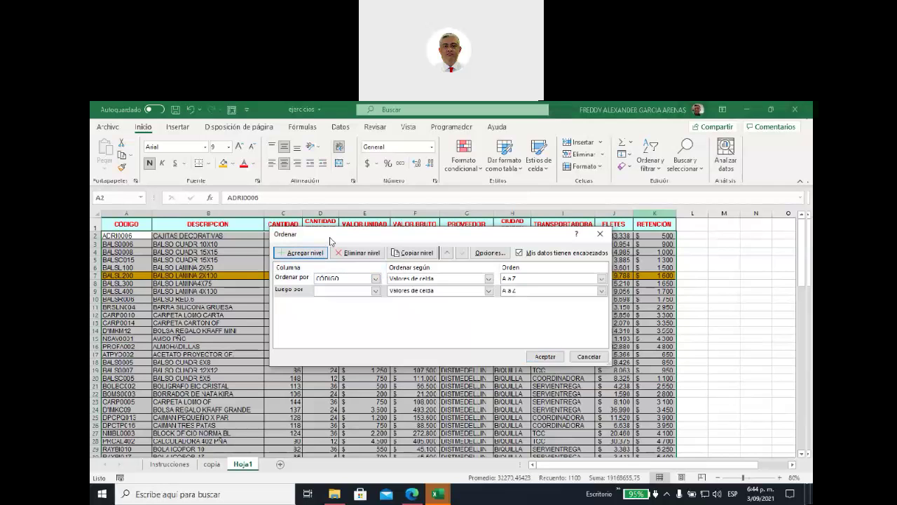
left_click_drag(331, 233, 341, 329)
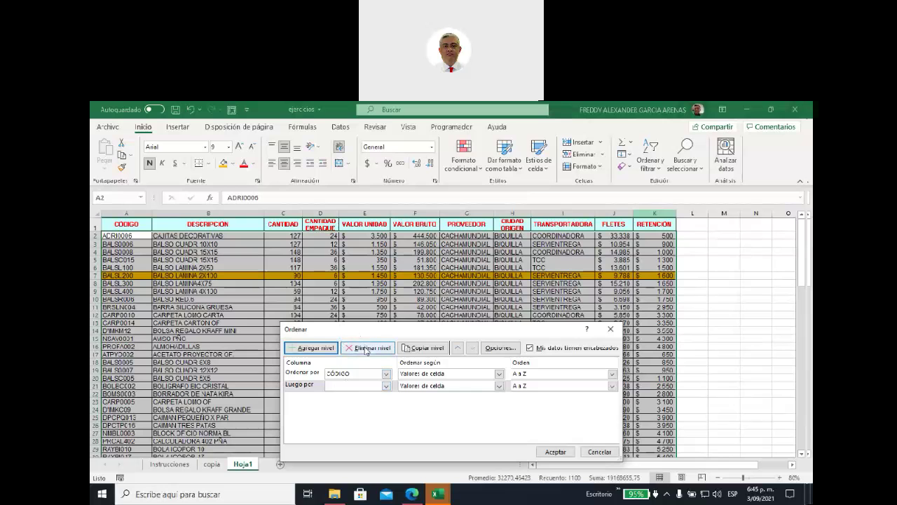
left_click(365, 348)
left_click_drag(491, 330, 486, 260)
left_click(550, 382)
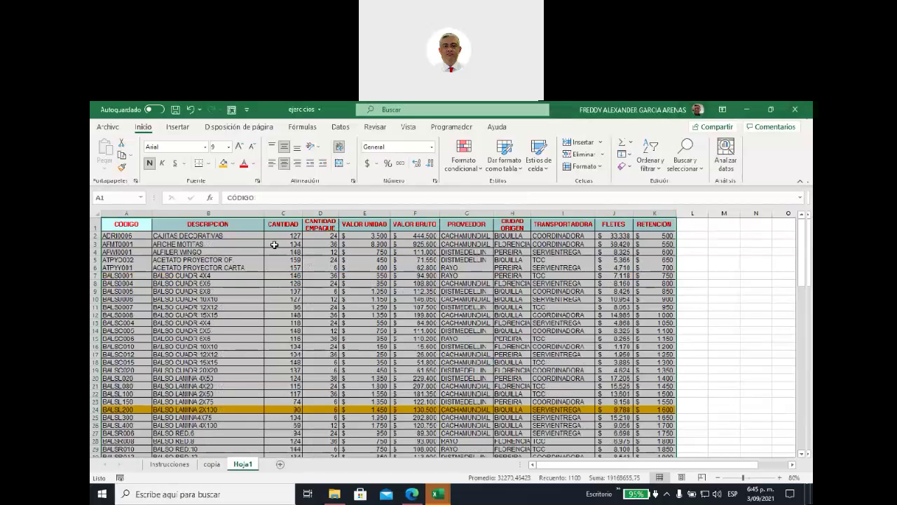
Custom sort the selected table by CIUDAD ORIGEN and then by TRANSPORTADORA, both on cell values, A to Z.
left_click(646, 163)
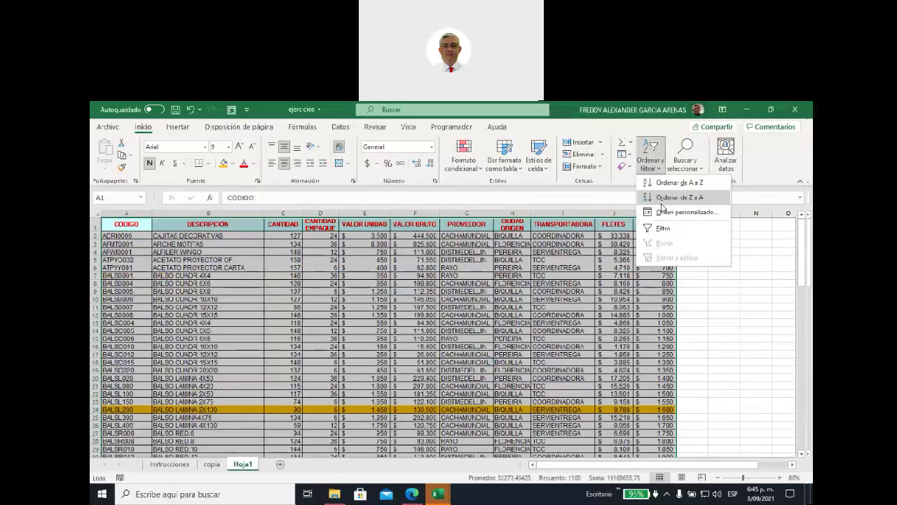
left_click(666, 214)
left_click_drag(443, 264, 313, 247)
left_click(251, 284)
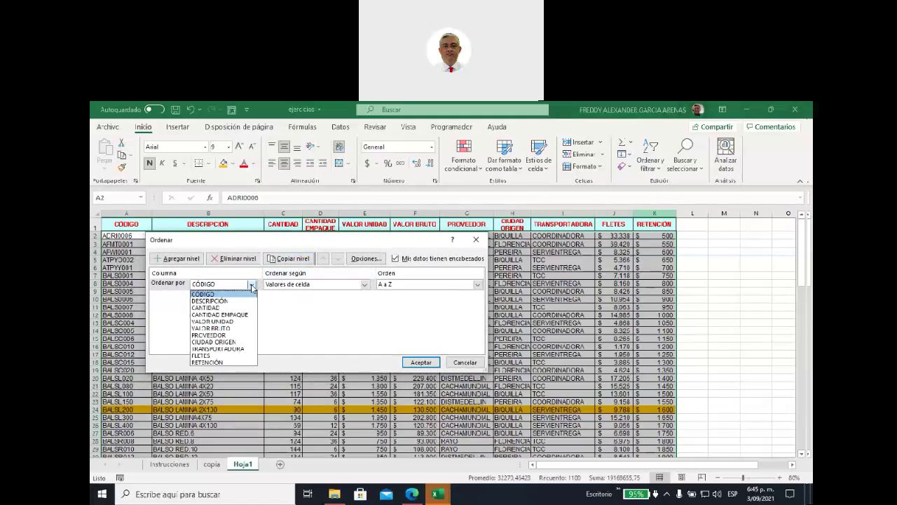
left_click(242, 342)
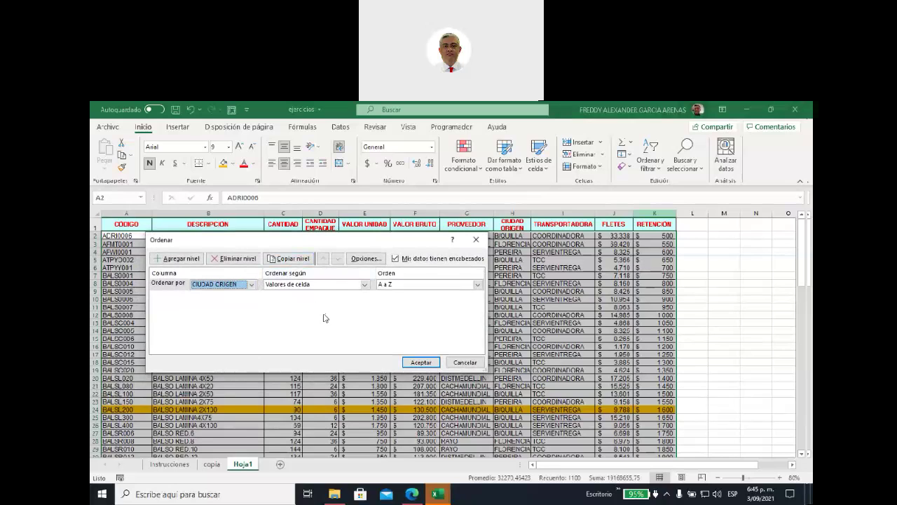
left_click(179, 259)
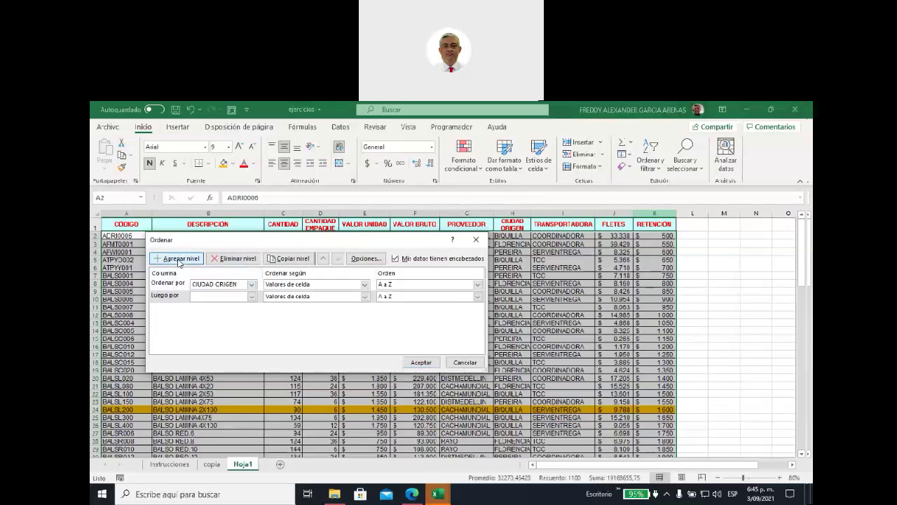
left_click(250, 298)
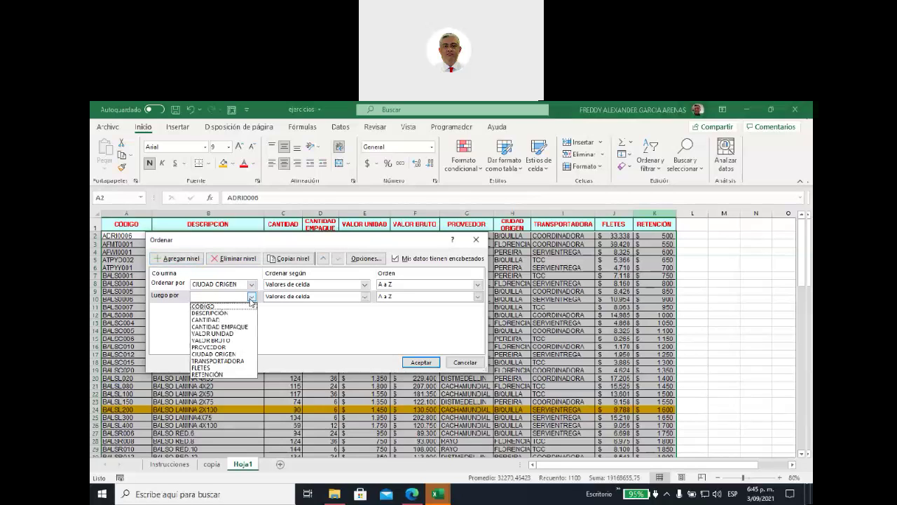
left_click(226, 361)
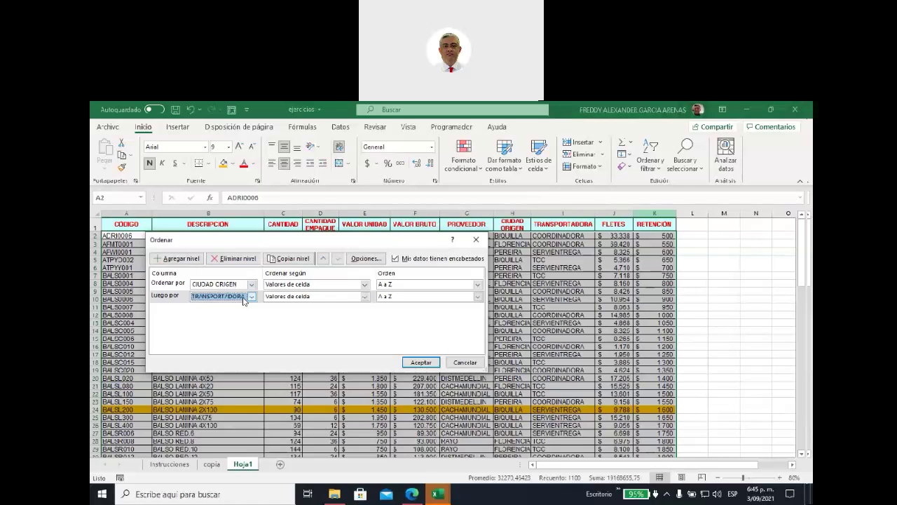
left_click(421, 363)
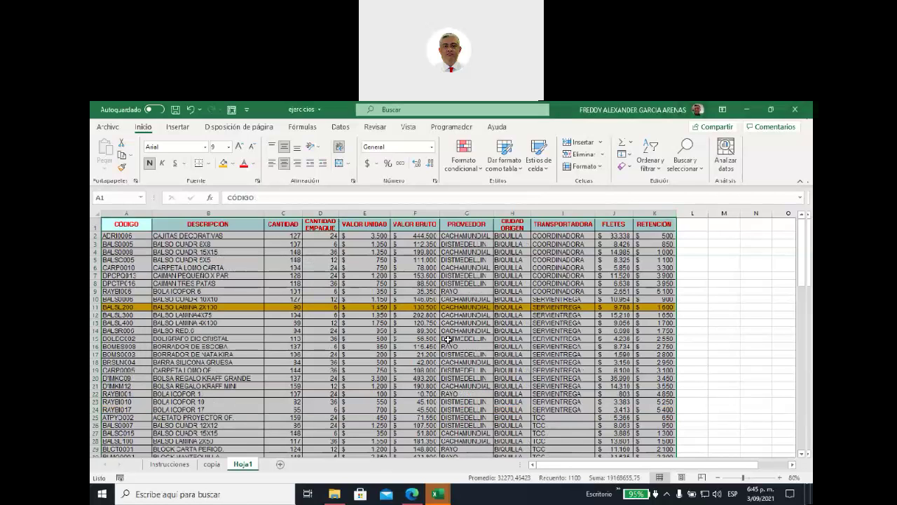
Examine the B/QUILLA rows by highlighting their COORDINADORA, SERVIENTREGA and TCC groups in the TRANSPORTADORA column.
left_click(614, 276)
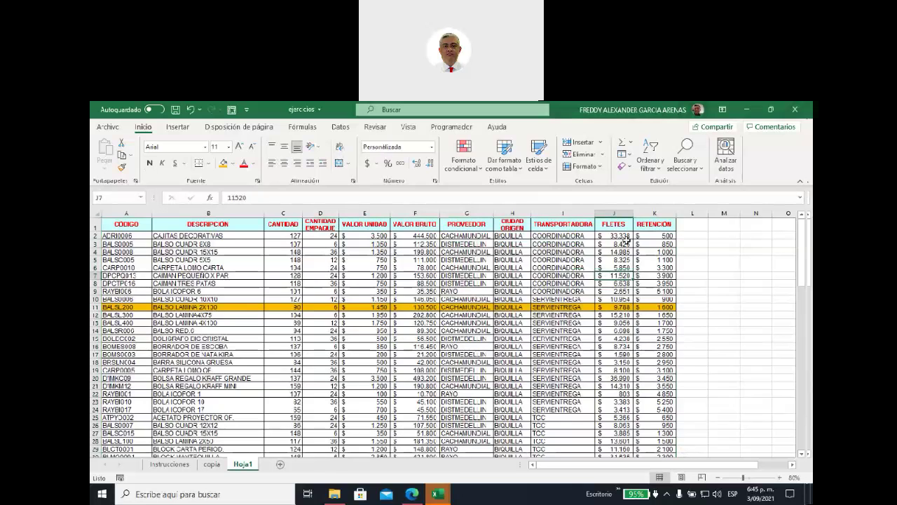
left_click_drag(498, 236, 505, 354)
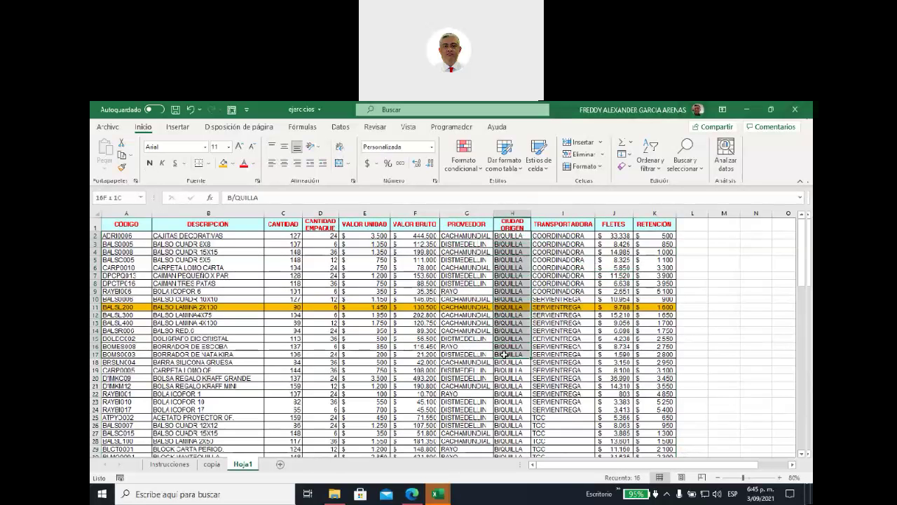
left_click(593, 260)
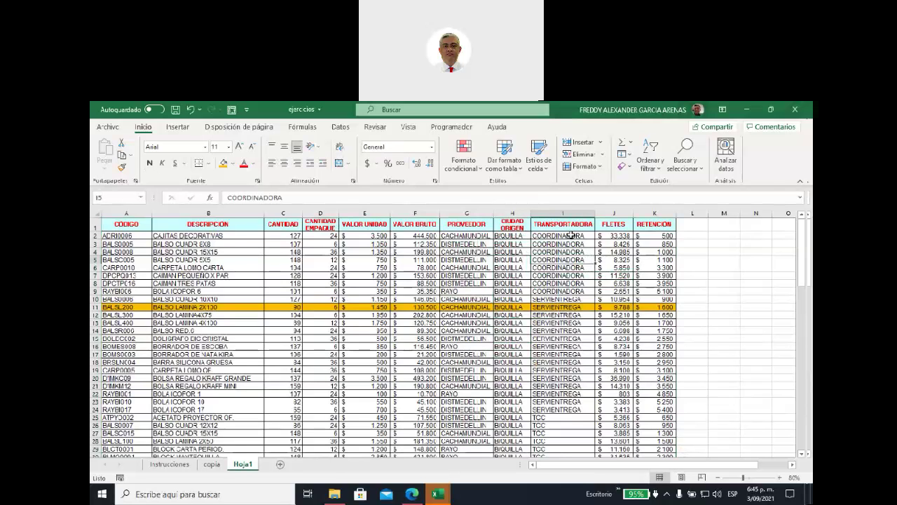
left_click_drag(571, 236, 563, 410)
scroll(624, 289, "down", 4)
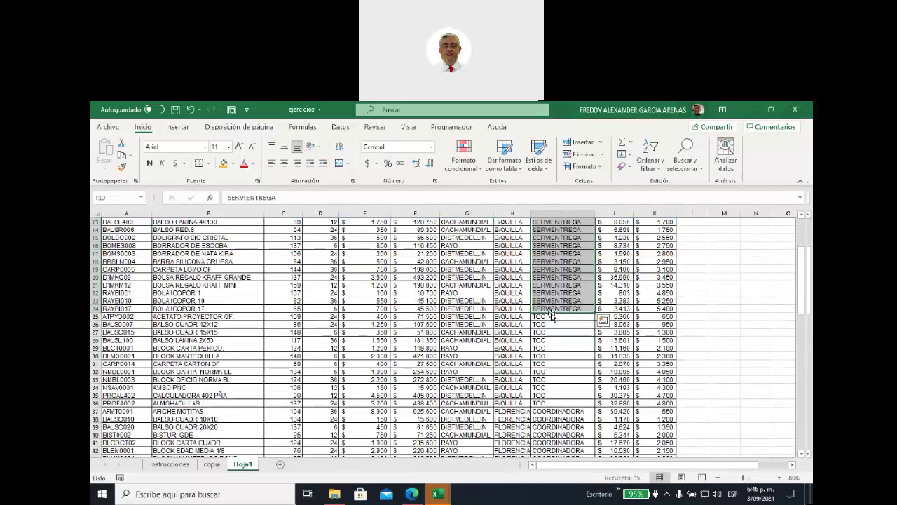
left_click_drag(550, 315, 512, 403)
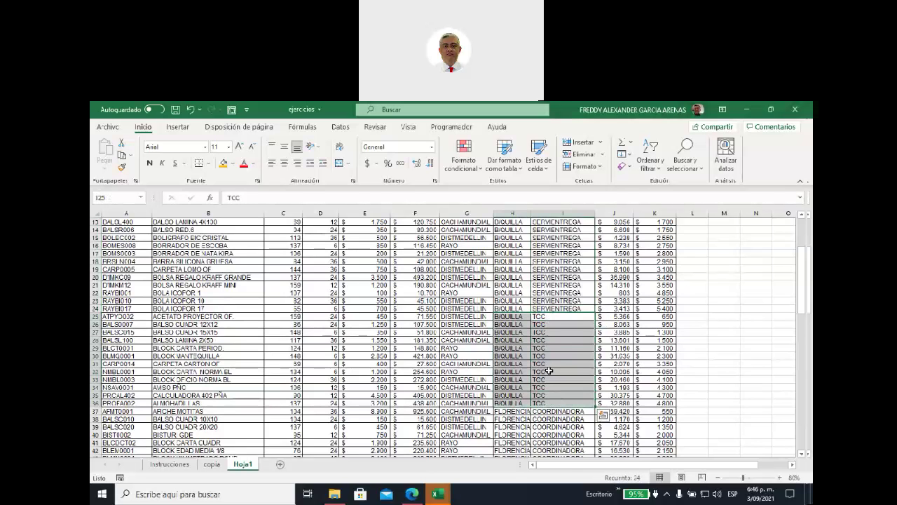
Examine the FLORENCIA rows by highlighting each carrier group in turn, from COORDINADORA through SERVIENTREGA to TCC.
scroll(623, 325, "down", 2)
scroll(623, 324, "down", 5)
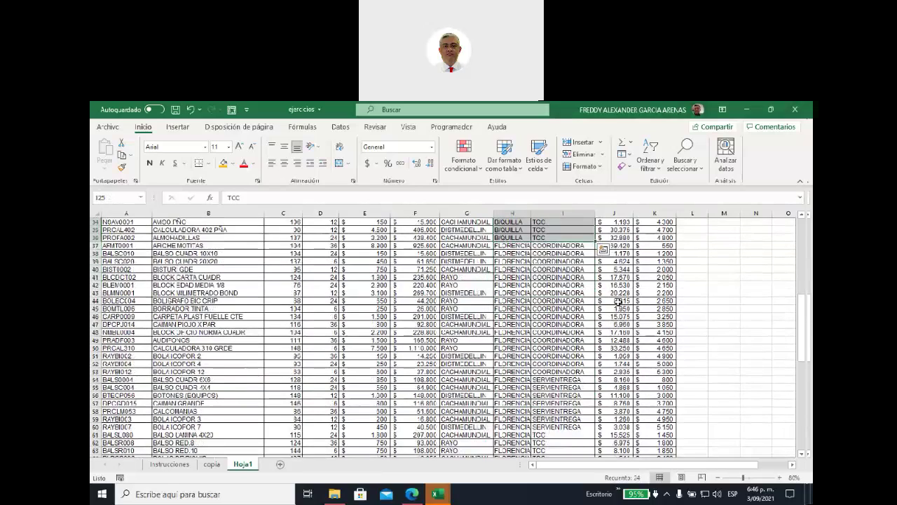
left_click(554, 246)
left_click_drag(554, 246, 554, 427)
left_click(546, 380)
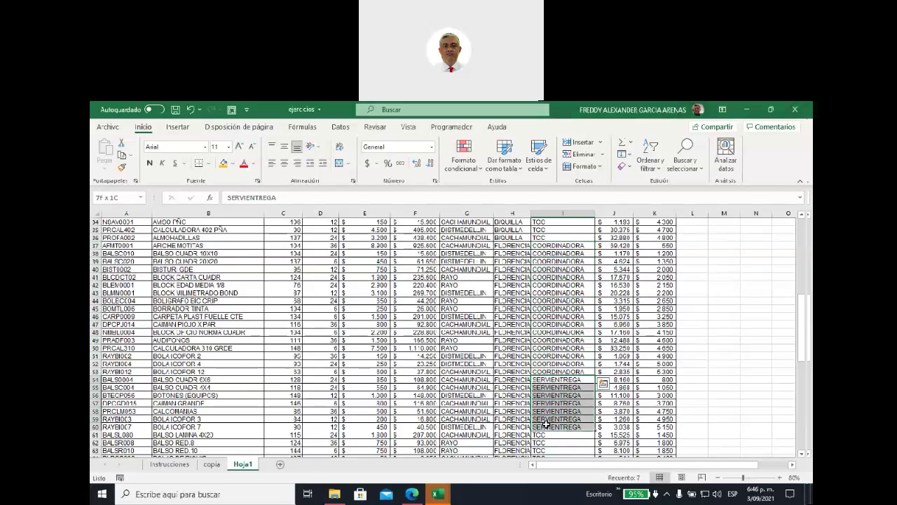
scroll(556, 340, "down", 2)
scroll(556, 339, "down", 2)
left_click_drag(551, 339, 524, 427)
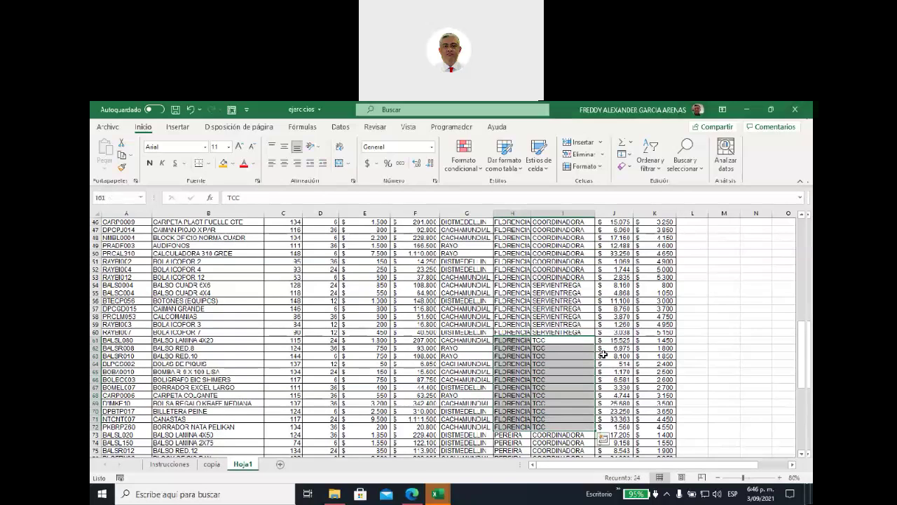
Check the carrier groups within the PEREIRA rows down to the last record, then return to the table headers.
scroll(604, 351, "down", 3)
scroll(605, 351, "down", 1)
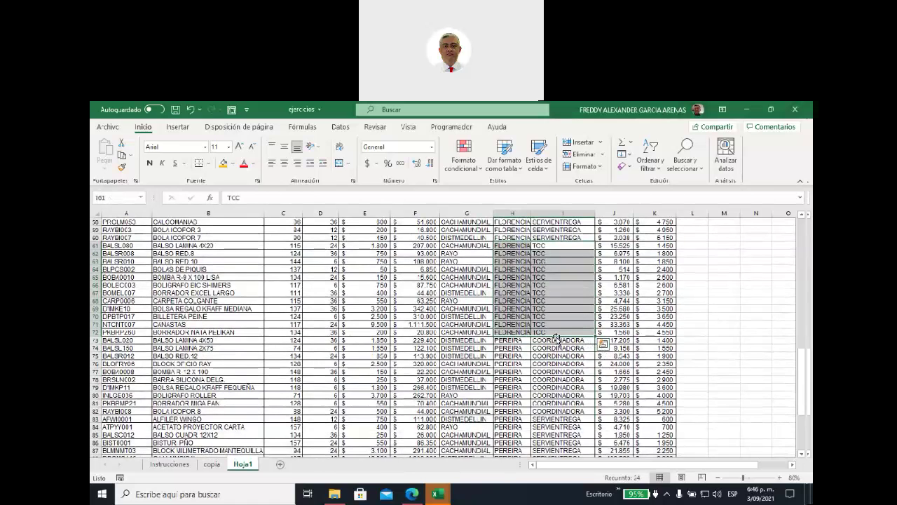
left_click_drag(553, 340, 554, 449)
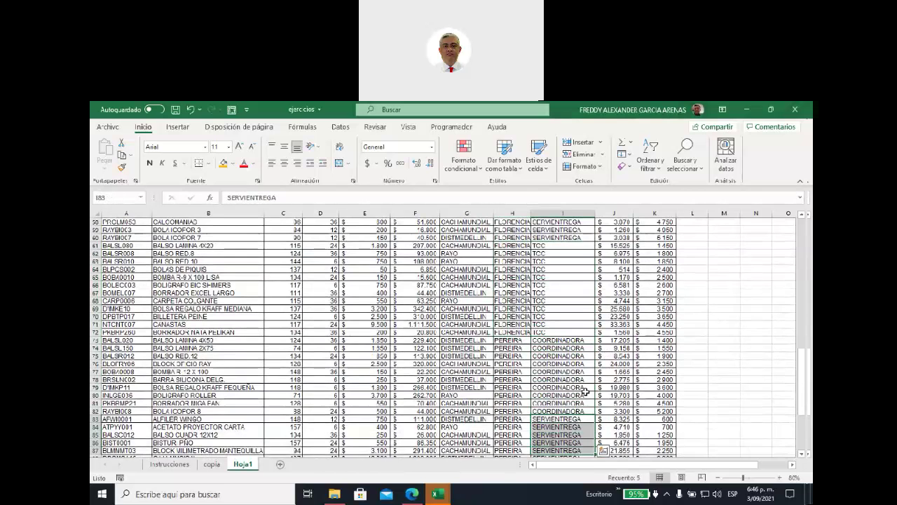
scroll(581, 385, "down", 6)
left_click(550, 276)
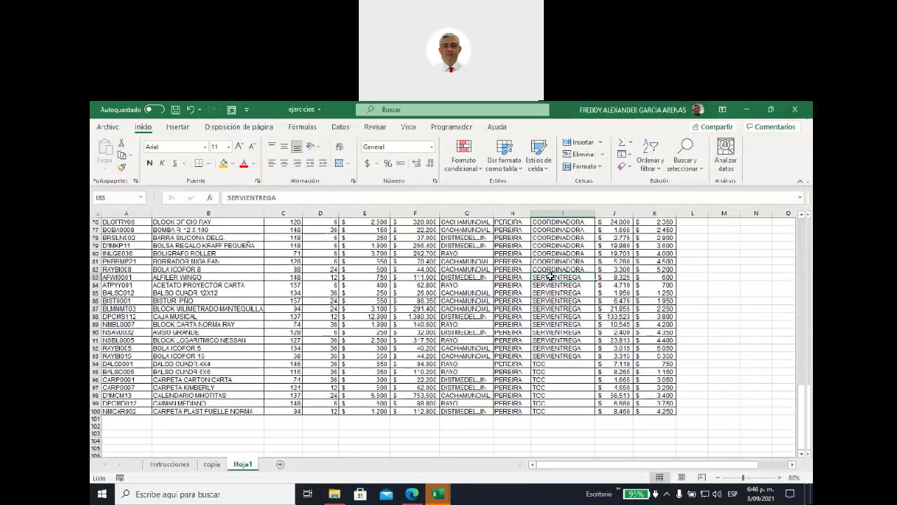
key("F2")
left_click(742, 295)
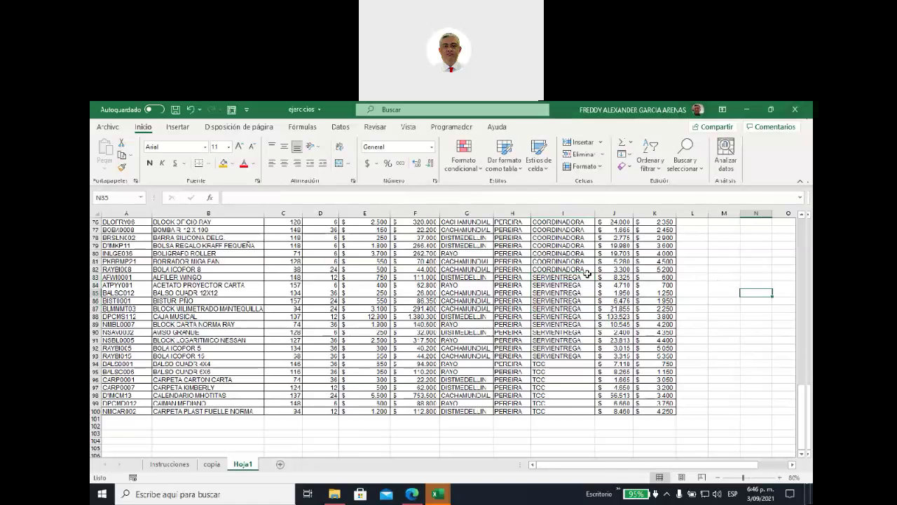
left_click_drag(569, 277, 559, 412)
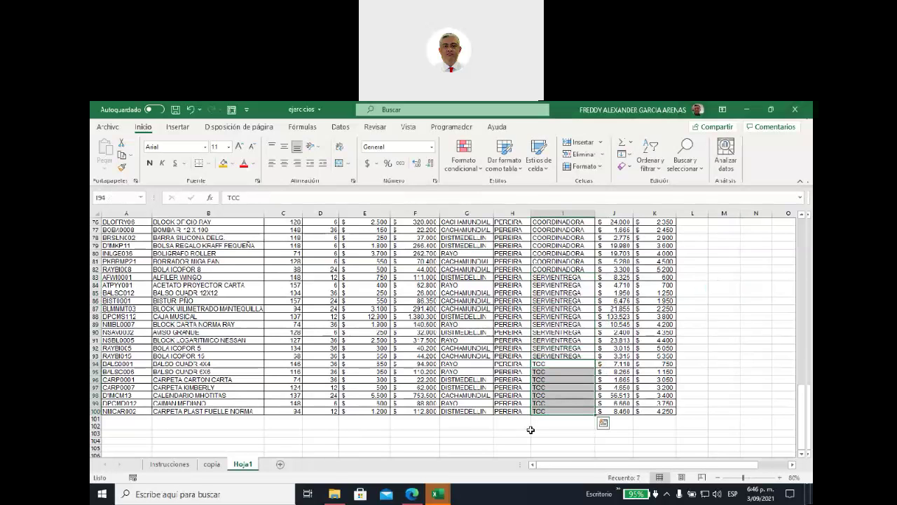
left_click(530, 433)
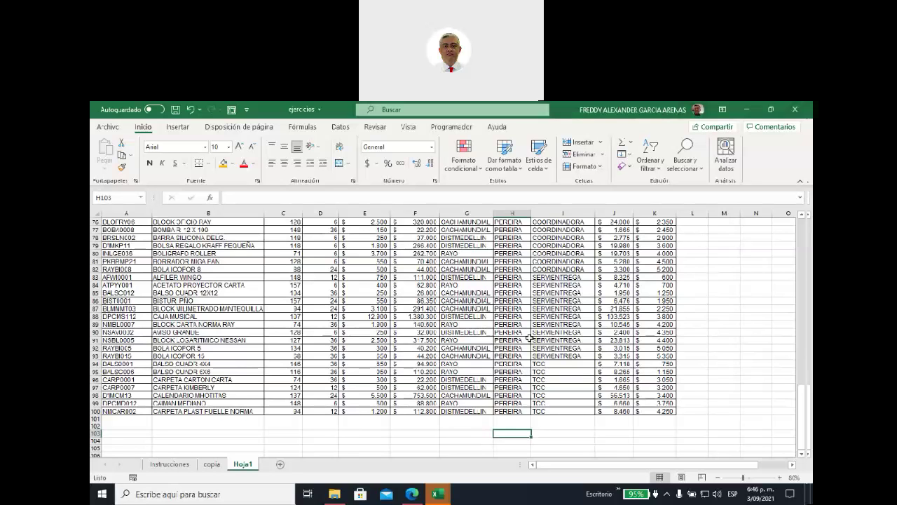
scroll(551, 334, "up", 11)
scroll(551, 334, "up", 14)
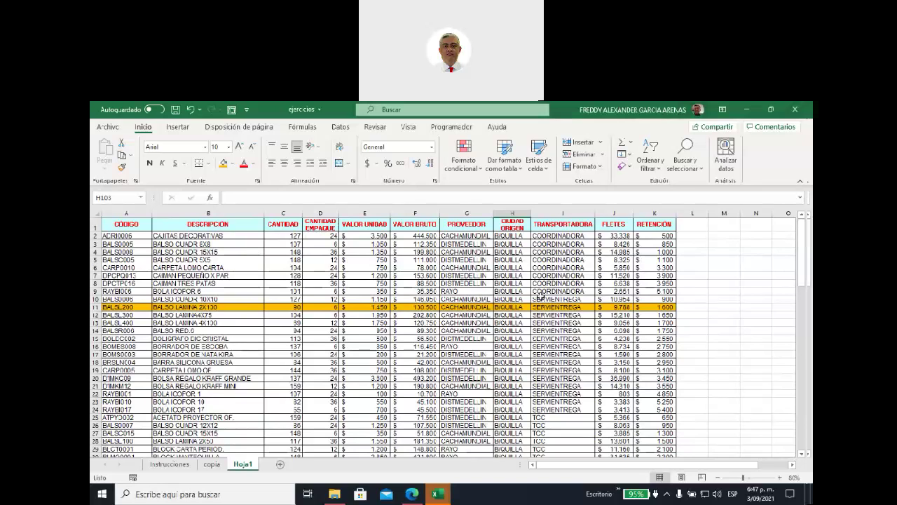
Switch to the course page in the Edge browser and review the Unidad 4 title, leaving its text unedited.
left_click(412, 493)
scroll(393, 371, "up", 3)
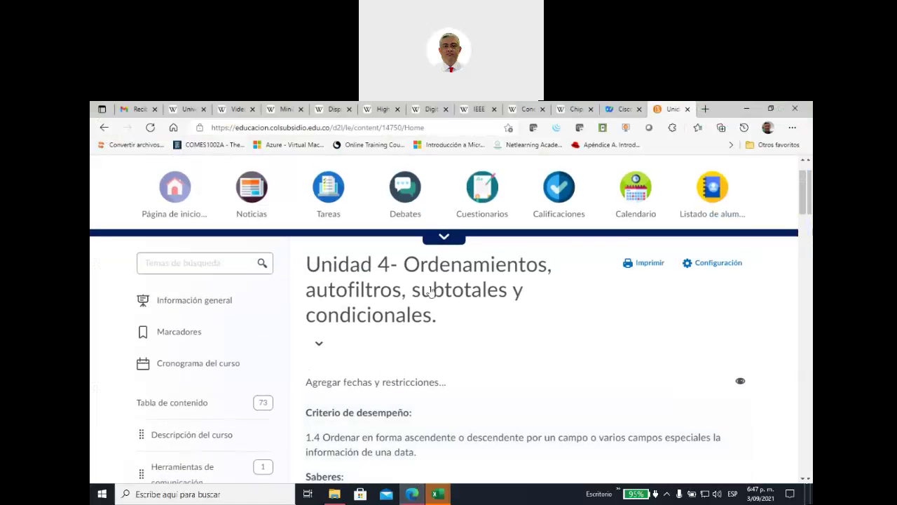
left_click_drag(415, 298, 505, 297)
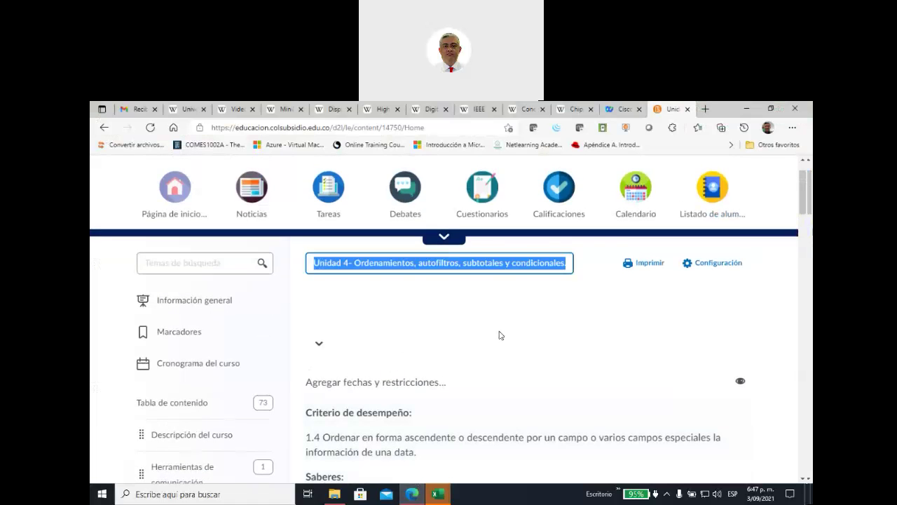
left_click(497, 332)
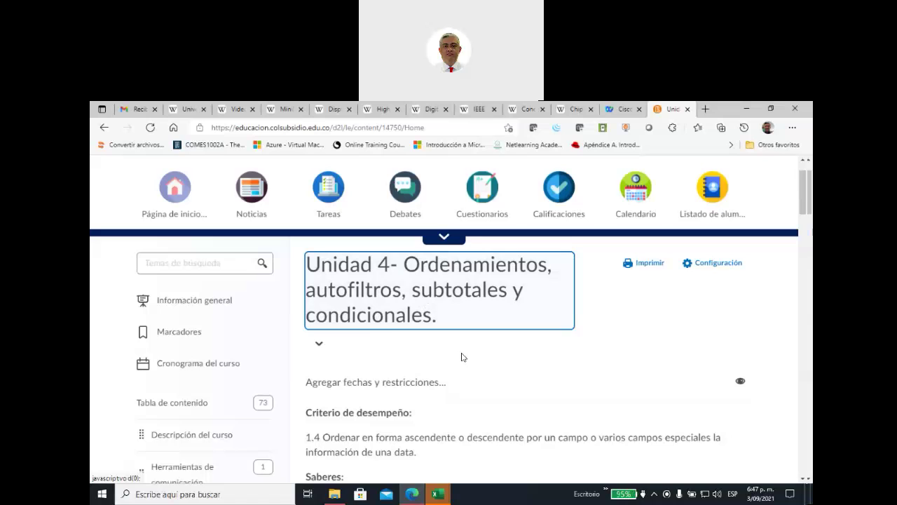
left_click(501, 371)
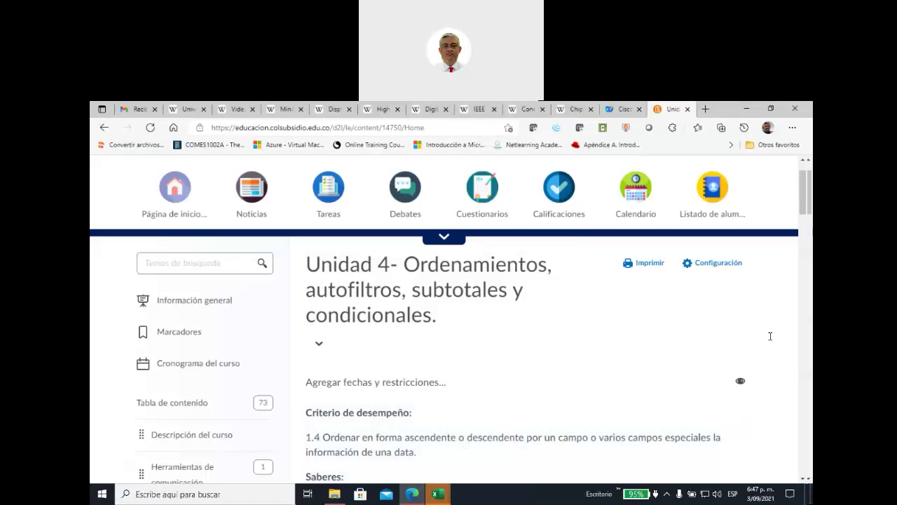